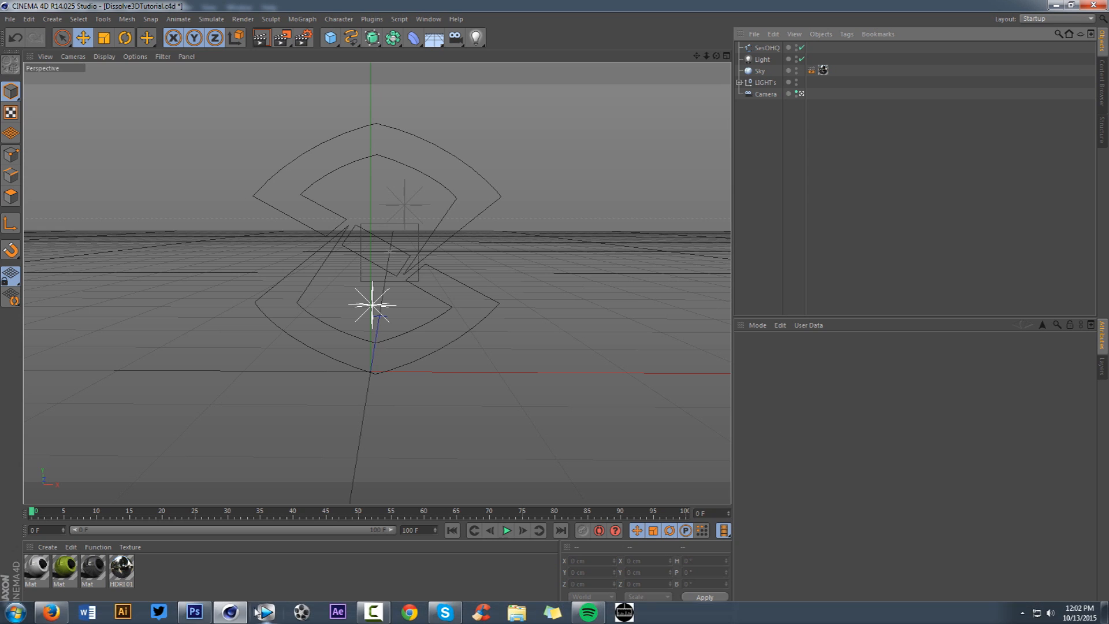
- Look at the finished banner in Photoshop, and return to Cinema 4D to inspect the scene from outside the camera and its materials
left_click(261, 613)
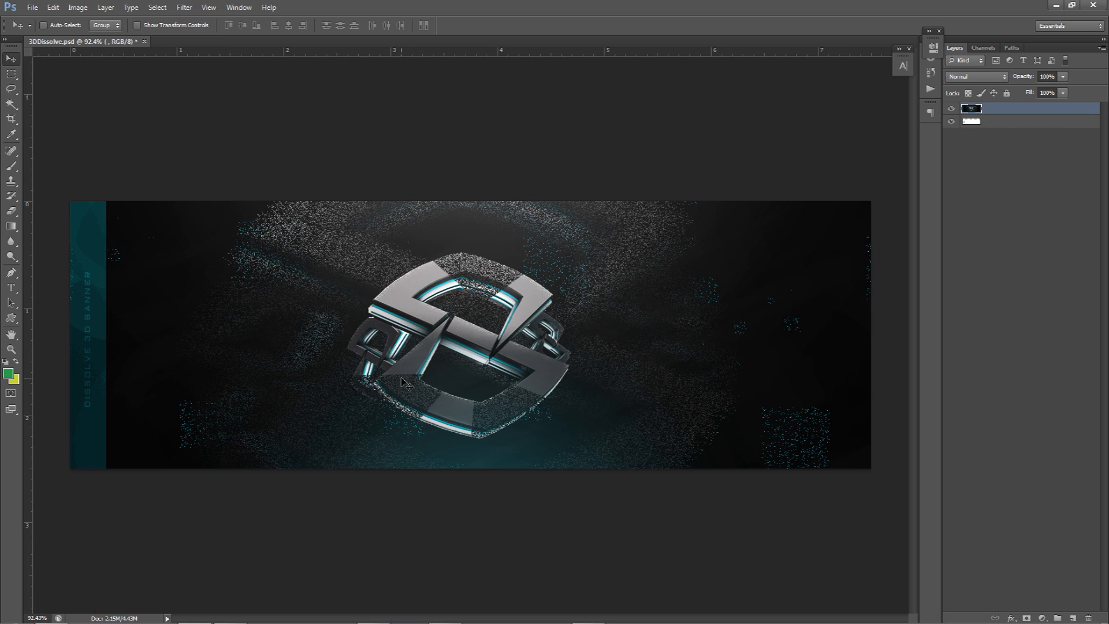
left_click(231, 620)
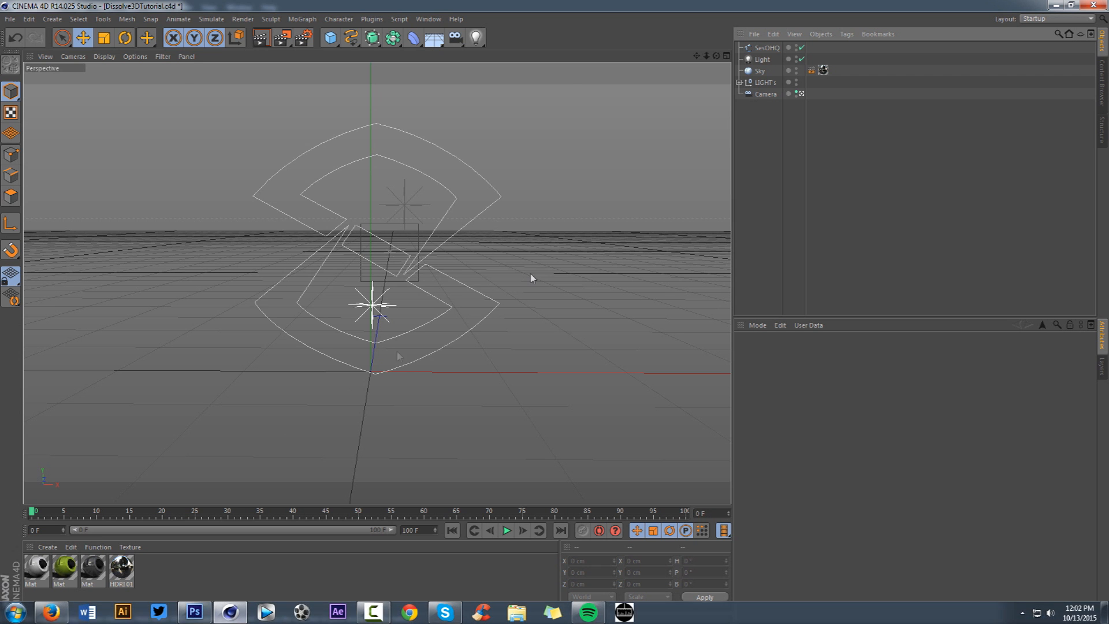
left_click(802, 95)
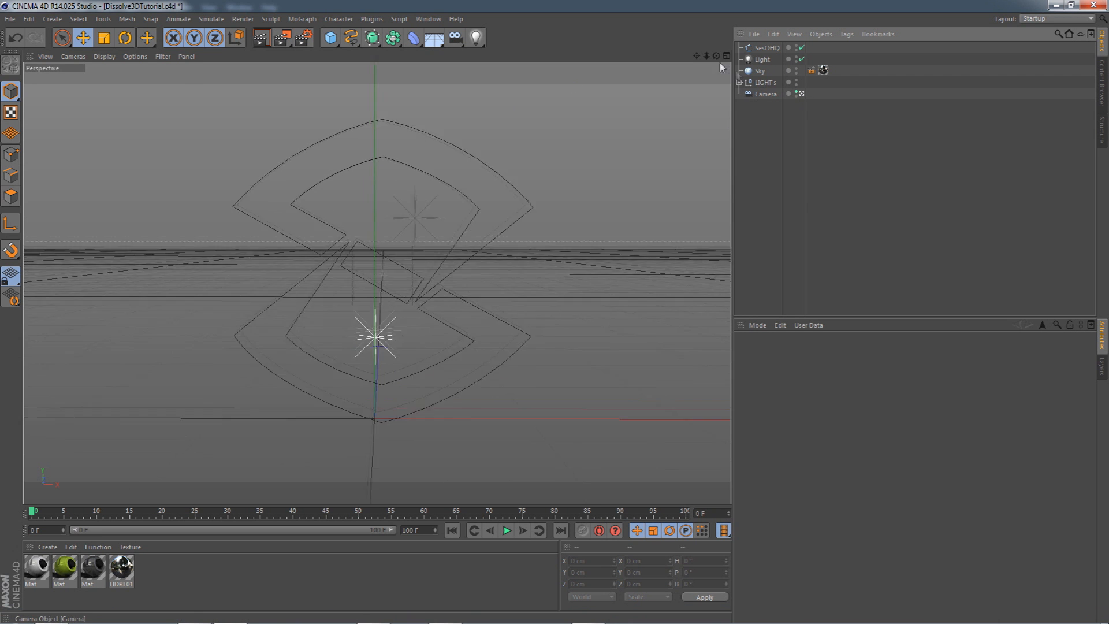
left_click_drag(706, 56, 668, 65)
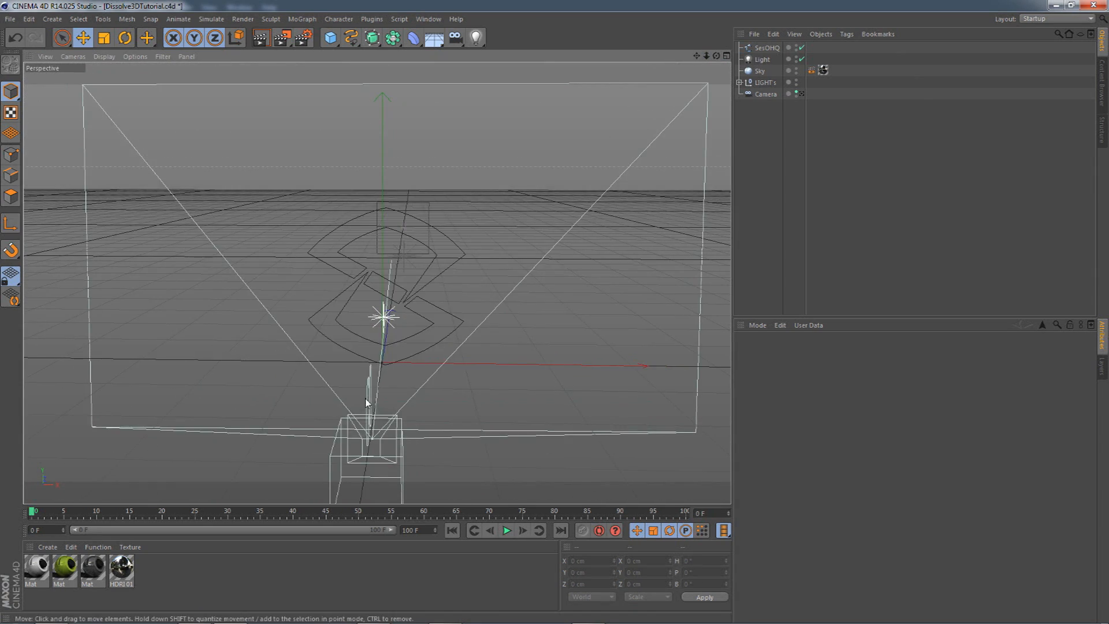
left_click(95, 569)
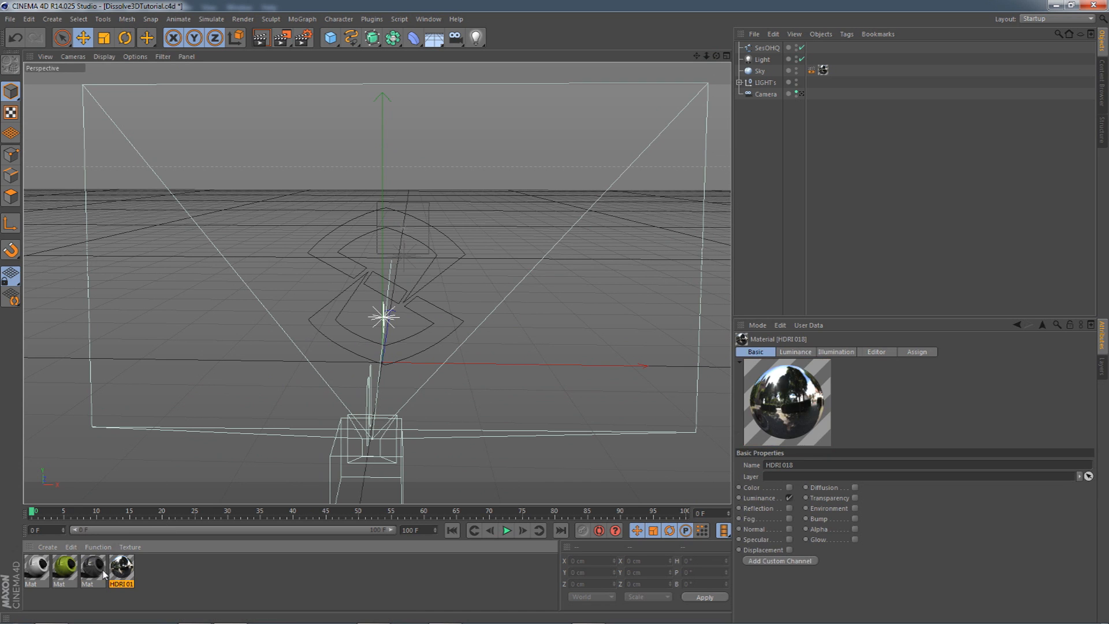
left_click(36, 569)
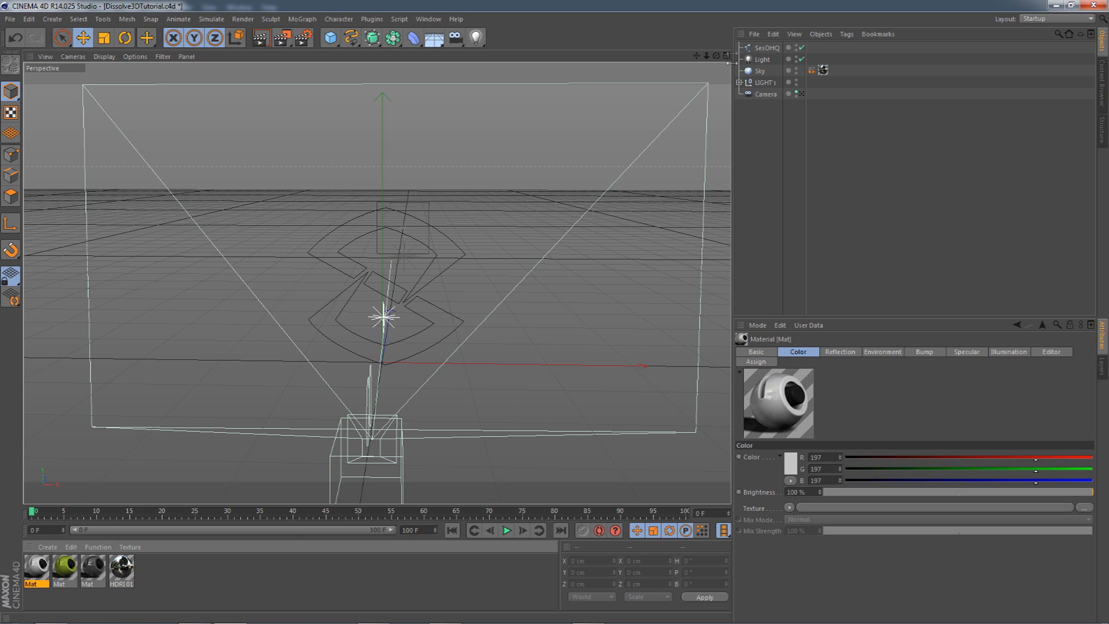
left_click(802, 94)
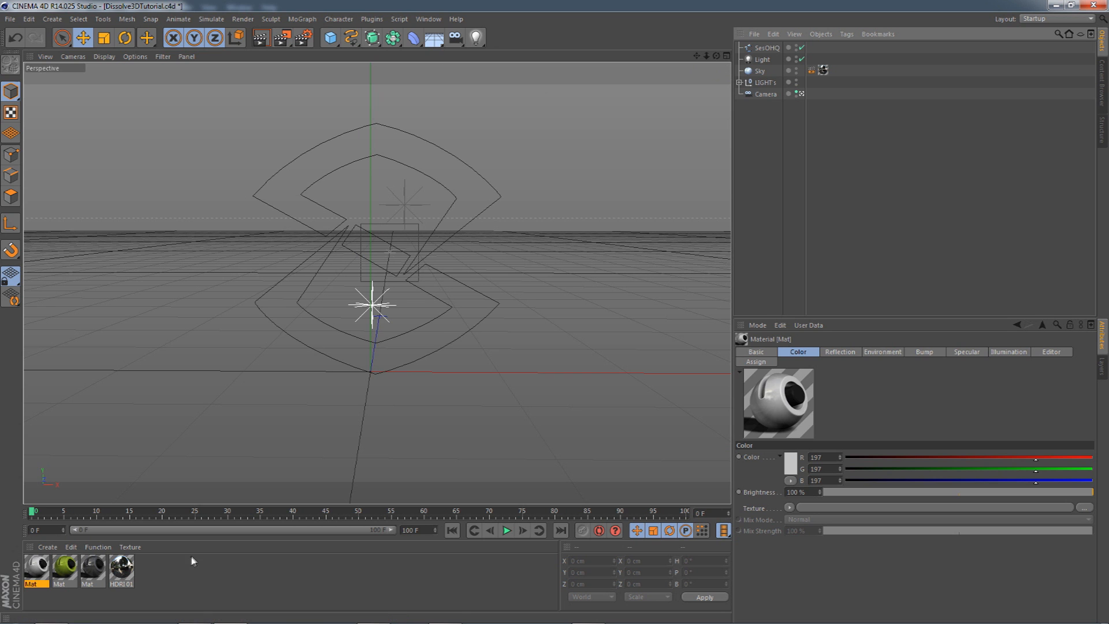
- Review the finished dissolve banner in Photoshop again and switch back to Cinema 4D
left_click(199, 614)
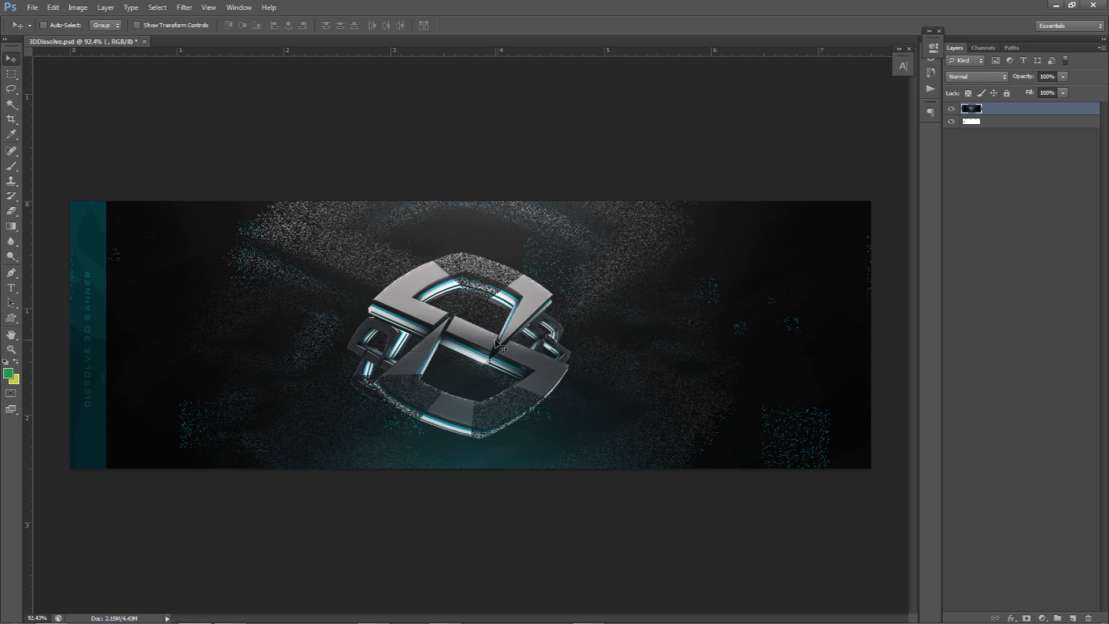
mouse_move(222, 620)
left_click(229, 612)
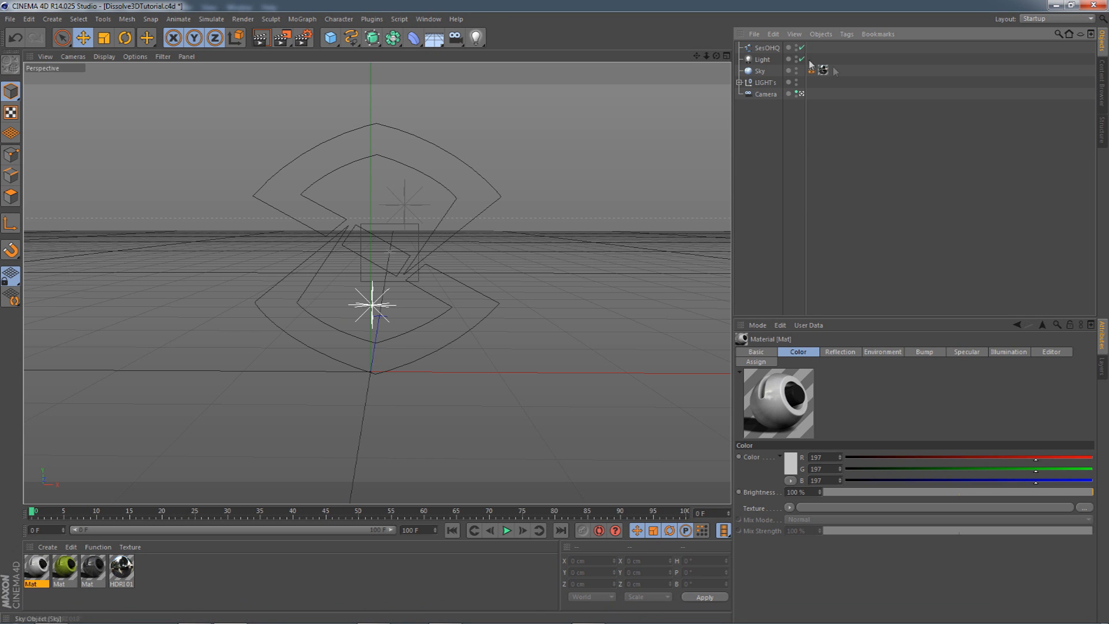
- Extrude the SesOHQ logo spline by adding an Extrude NURBS as its parent
left_click(766, 49)
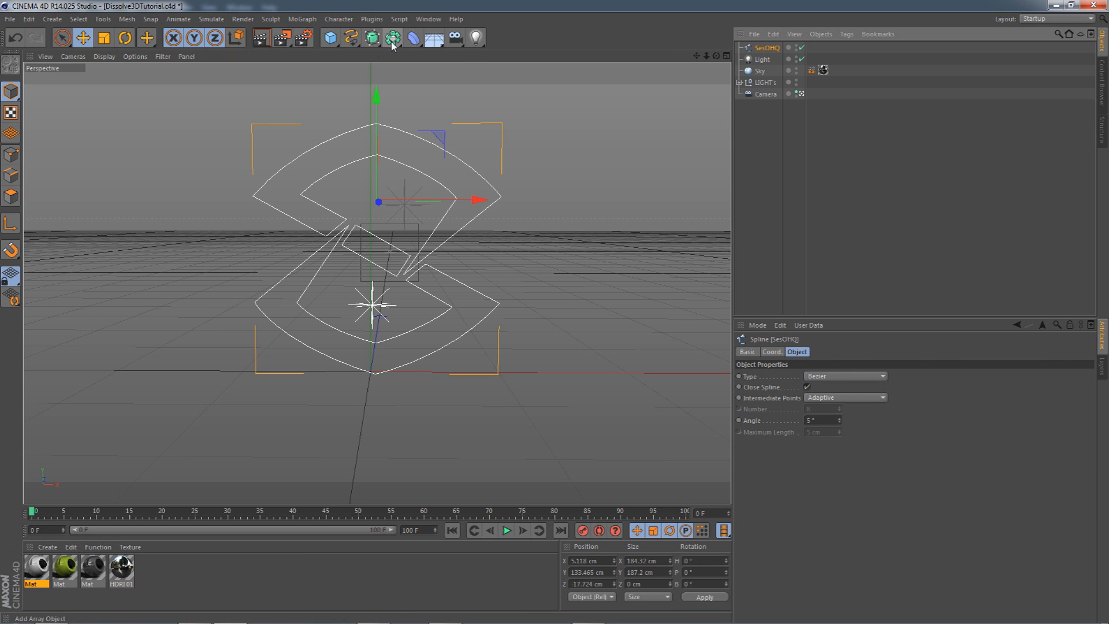
left_click(372, 41)
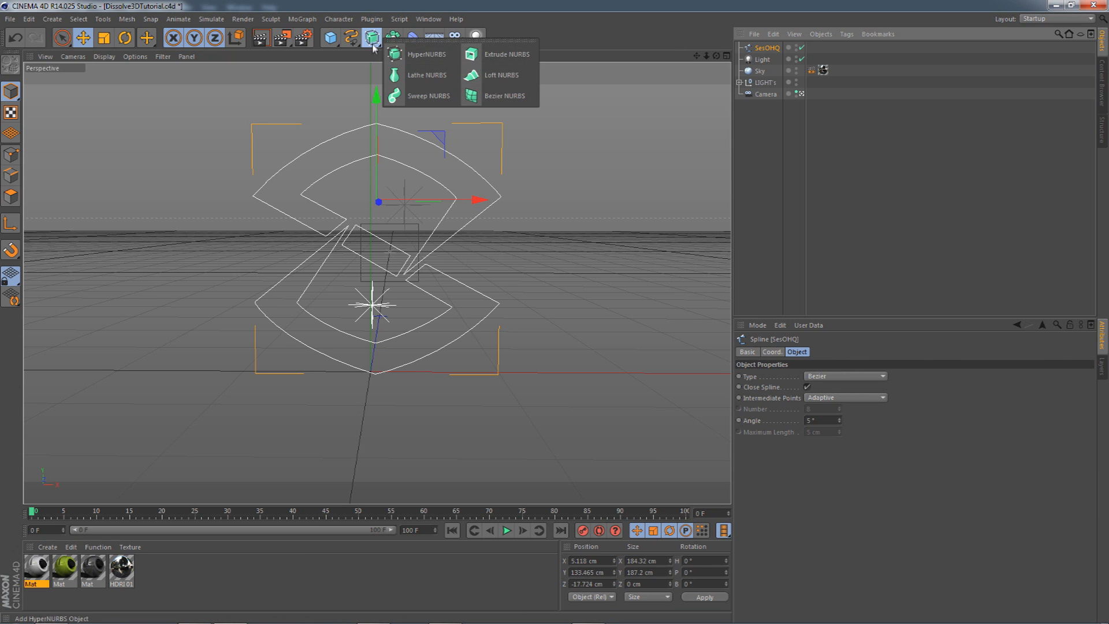
left_click(495, 54, "alt")
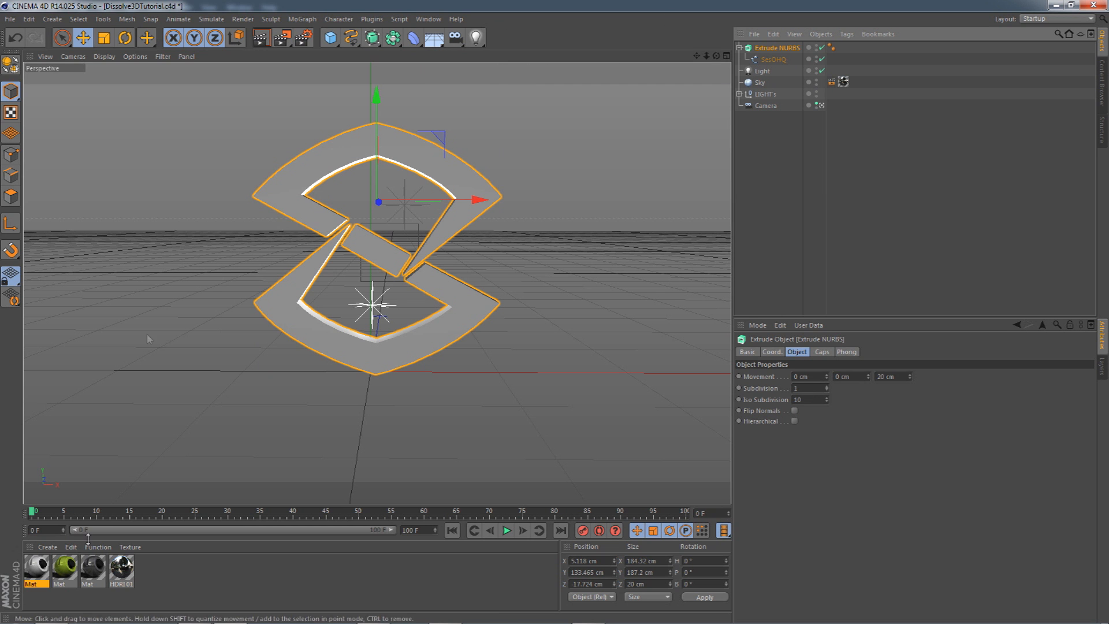
- Switch to Photoshop and trace the upper half of the banner's logo with a closed Pen tool path
left_click(196, 612)
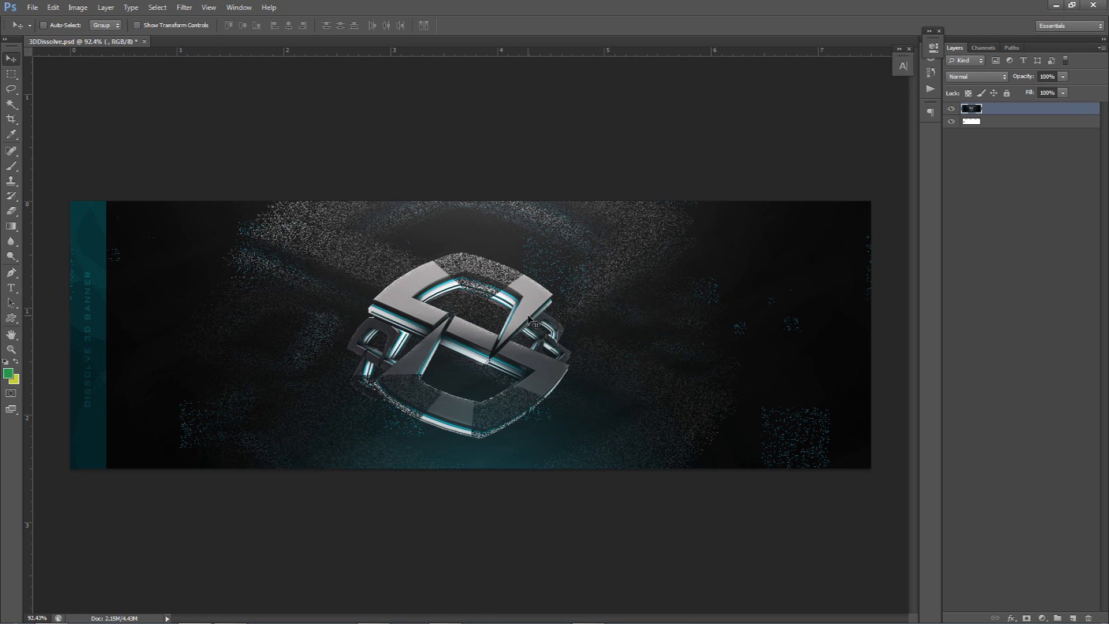
key("p")
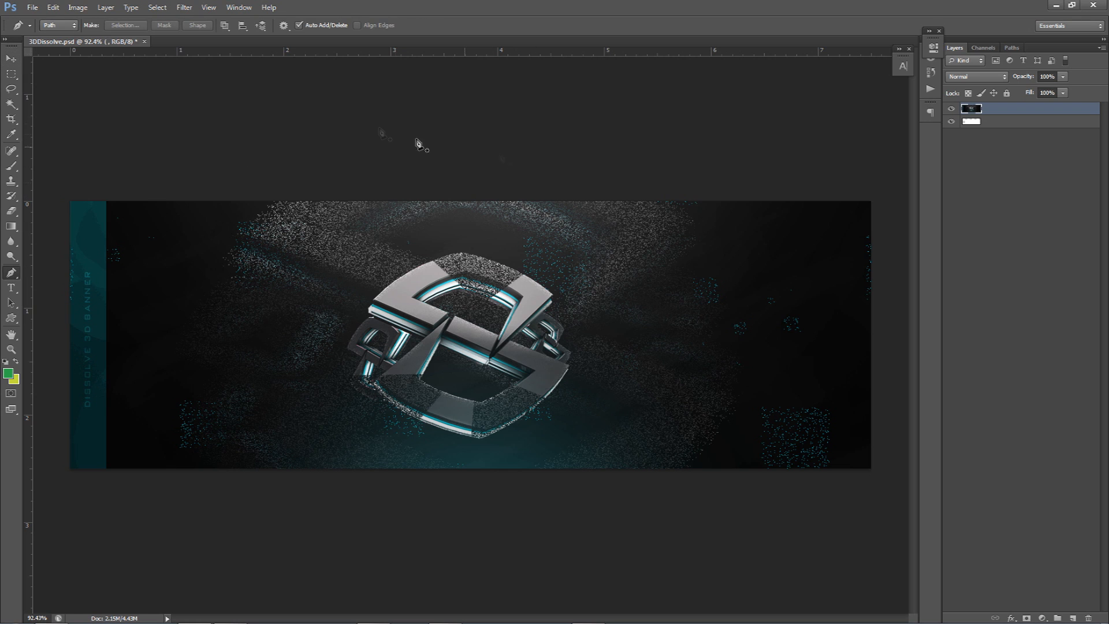
left_click(493, 351)
left_click_drag(463, 252, 432, 252)
left_click(374, 298)
left_click(432, 324)
left_click(449, 319)
left_click(412, 298)
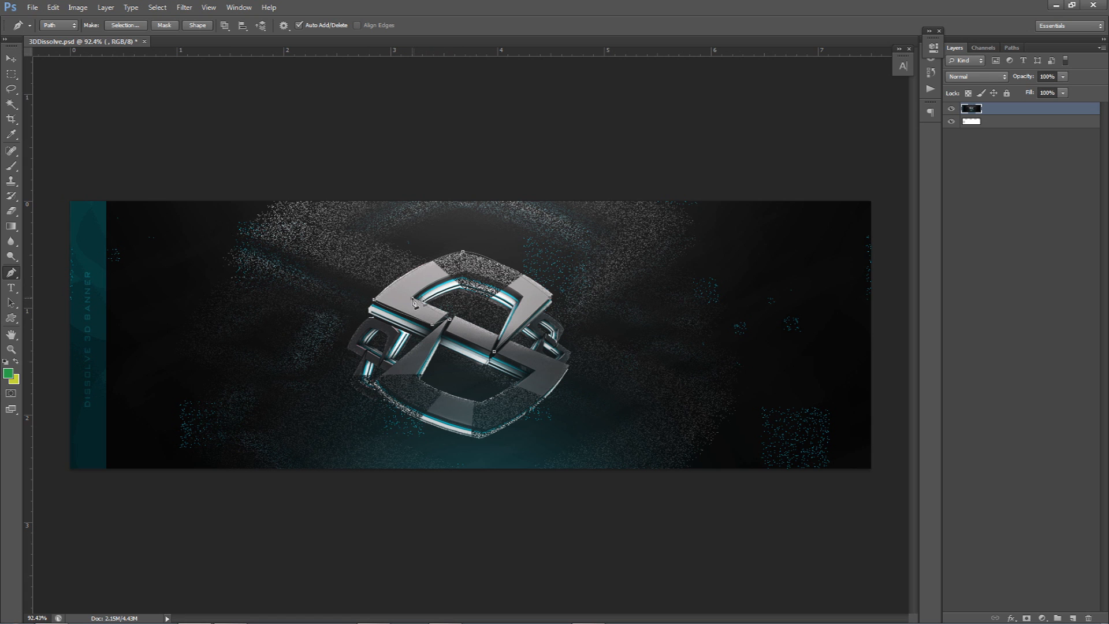
left_click(459, 279)
left_click(514, 292)
left_click(494, 351)
- Hide the banner image layer and move the white layer so it covers the whole canvas
left_click(951, 109)
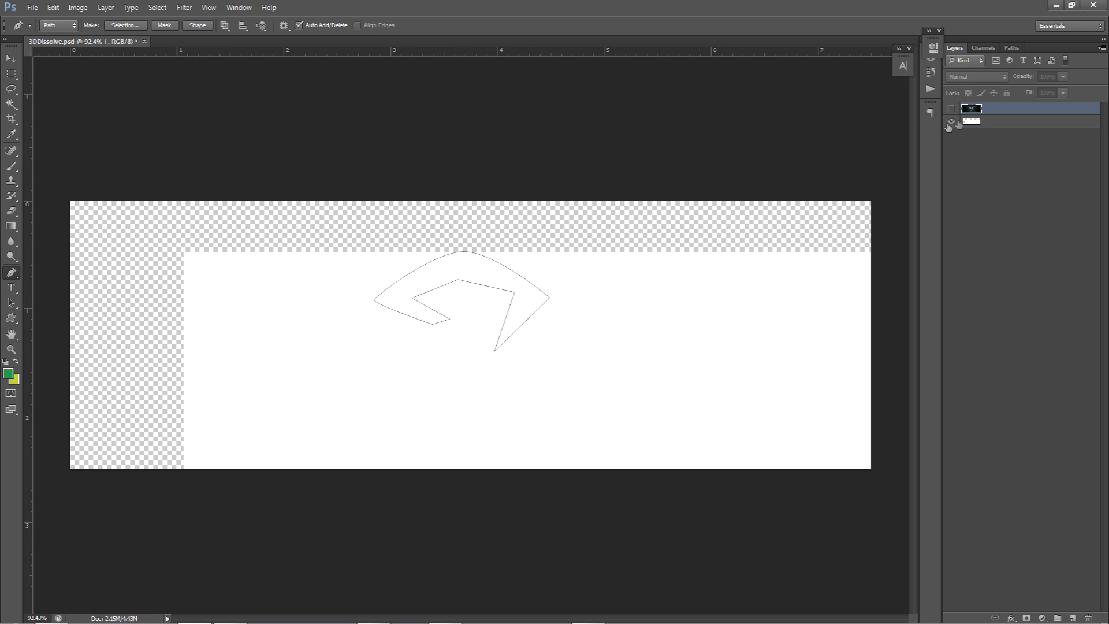
left_click(981, 121)
key("v")
left_click_drag(563, 298, 485, 253)
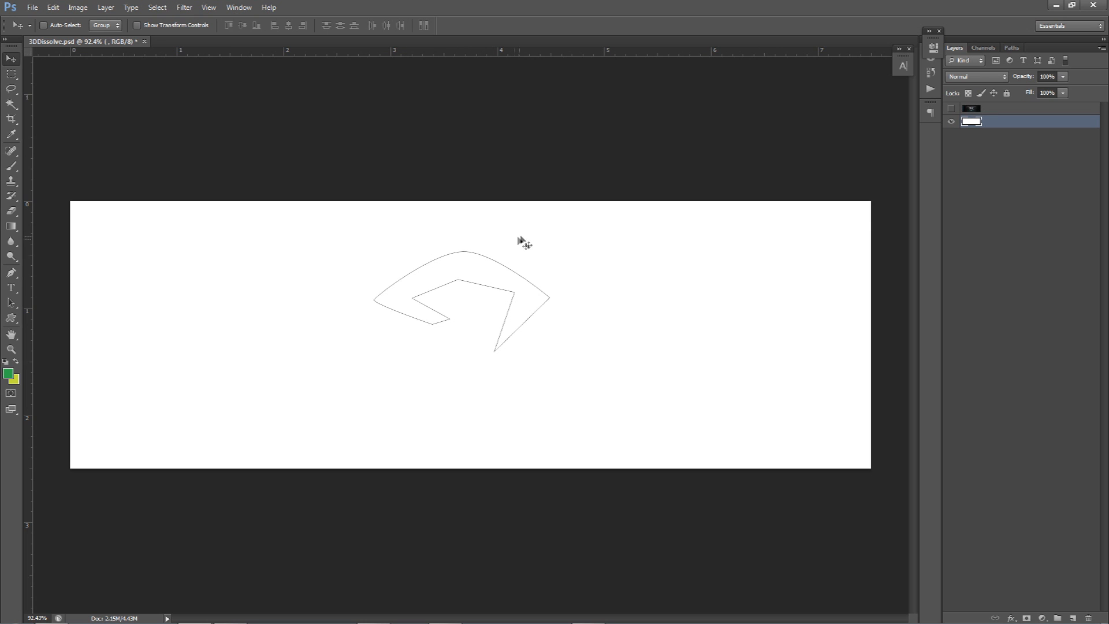
- Start exporting the logo work path to Illustrator, cancel the export and delete the path
key("p")
left_click_drag(367, 339, 332, 378, "ctrl")
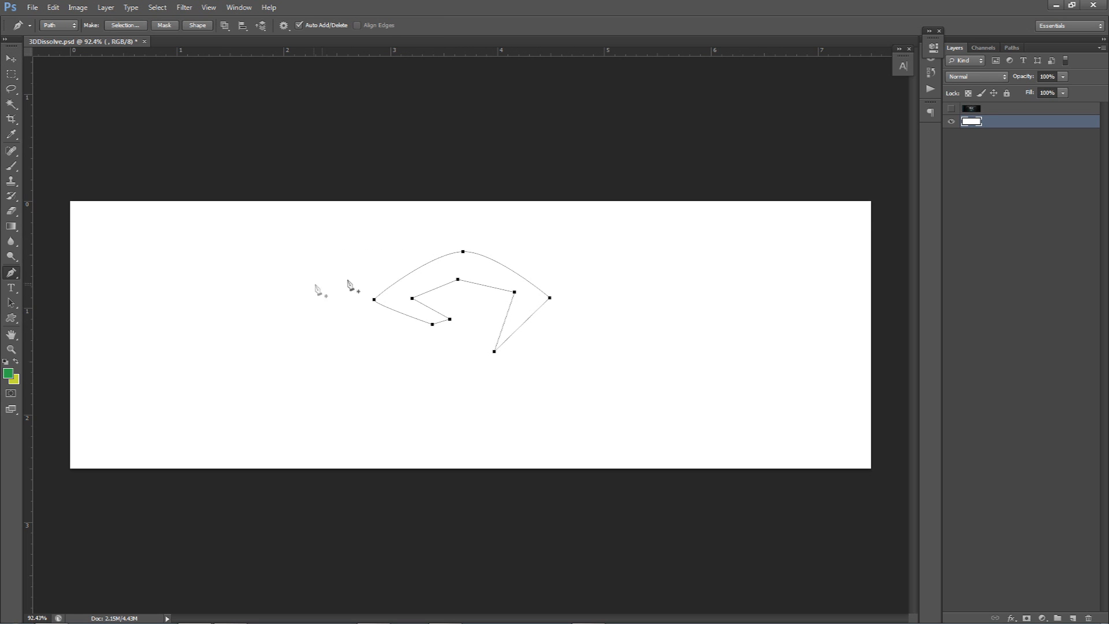
left_click(32, 7)
mouse_move(75, 224)
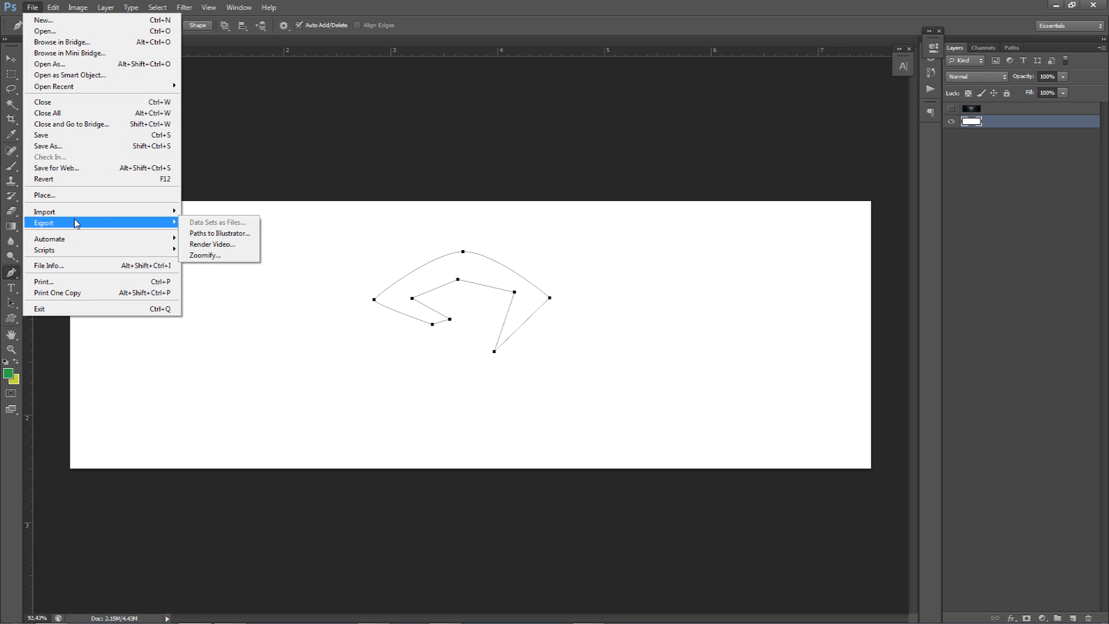
left_click(222, 234)
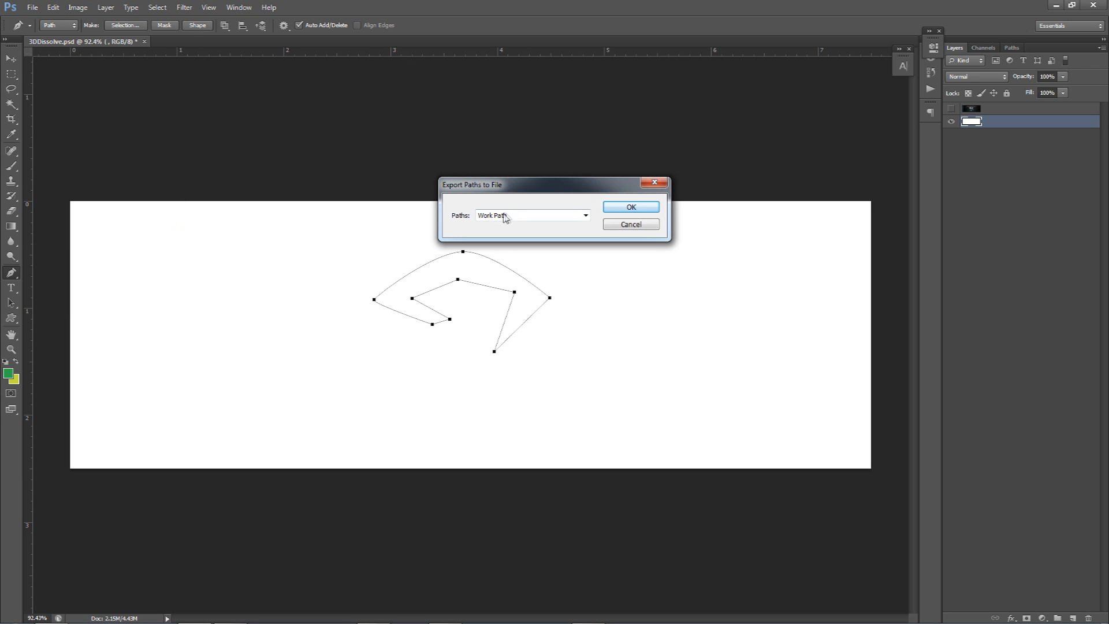
left_click(631, 224)
right_click(618, 242)
left_click(632, 260)
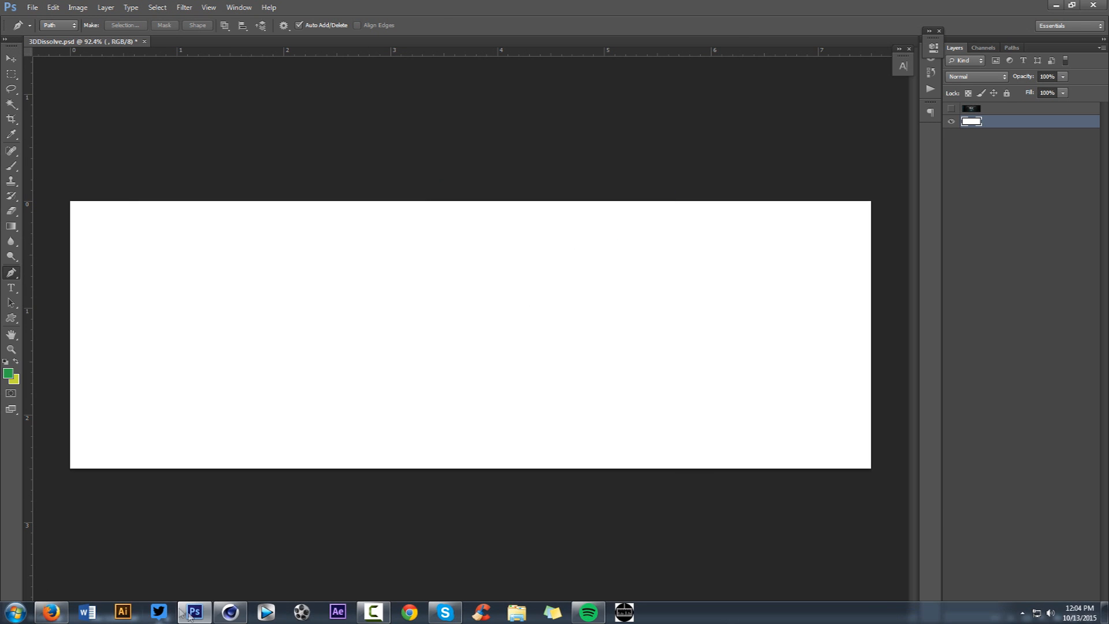
- Switch to Cinema 4D, bring up the file opening dialog and cancel it without choosing a file
left_click(229, 612)
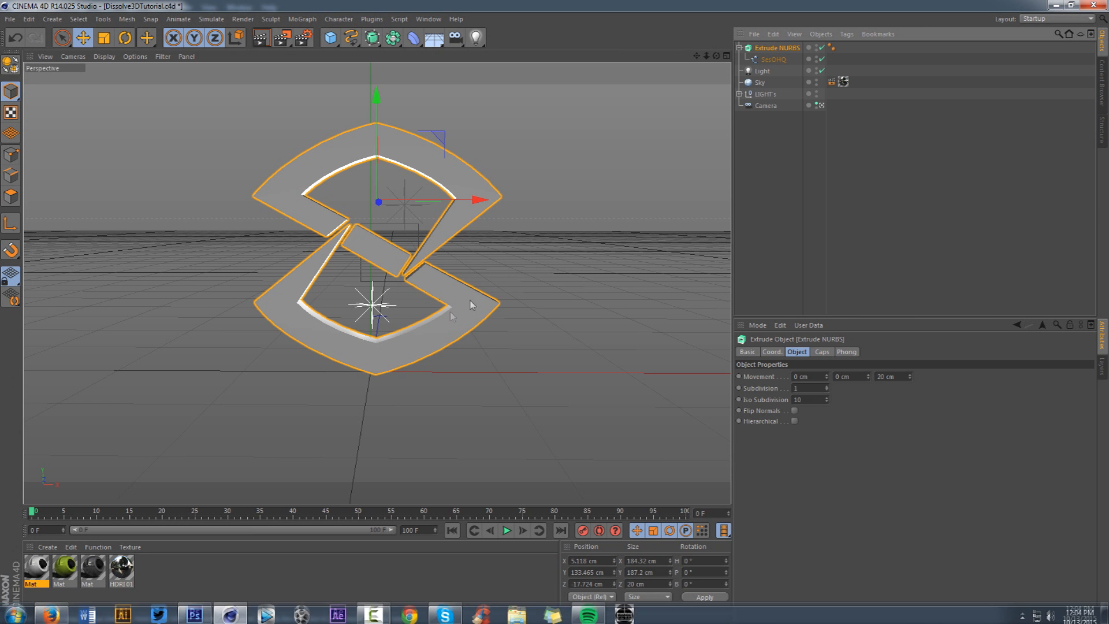
left_click(861, 211)
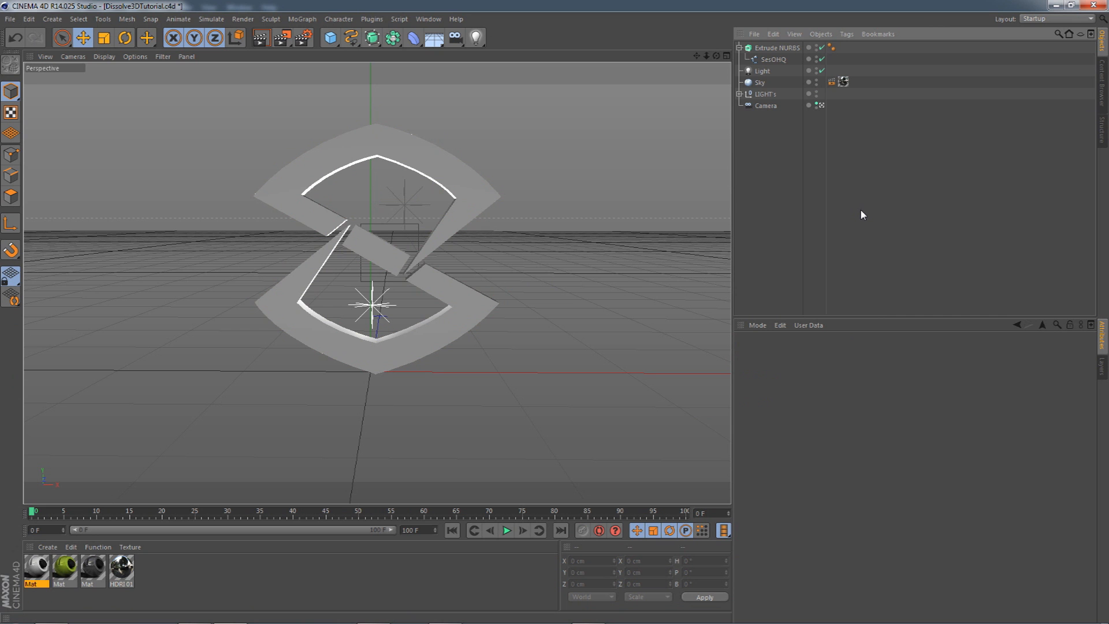
key("ctrl+o")
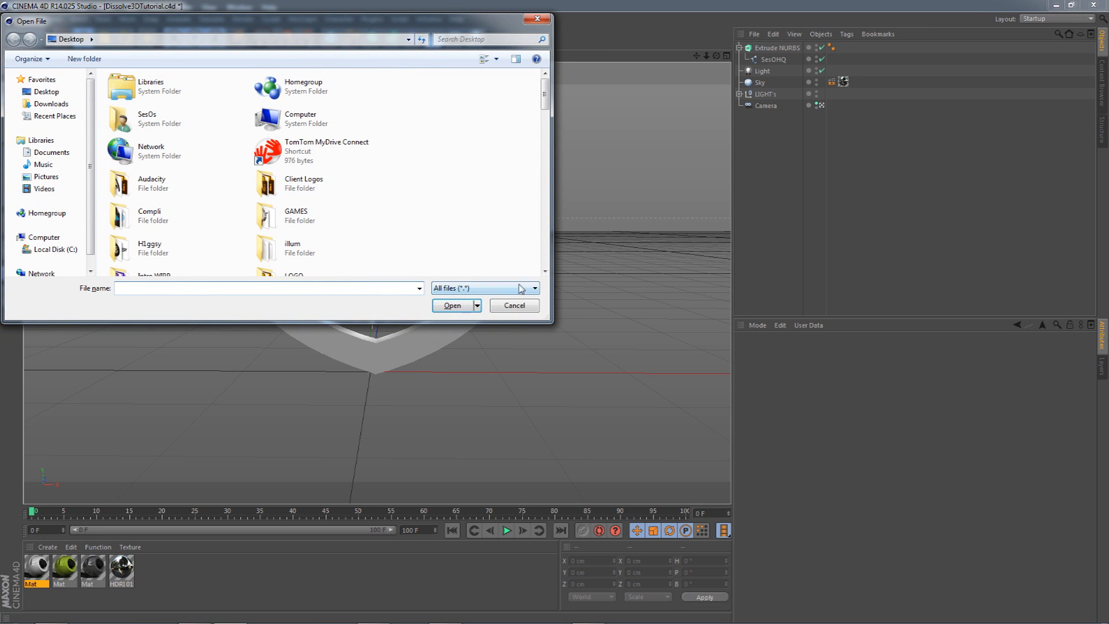
left_click(516, 307)
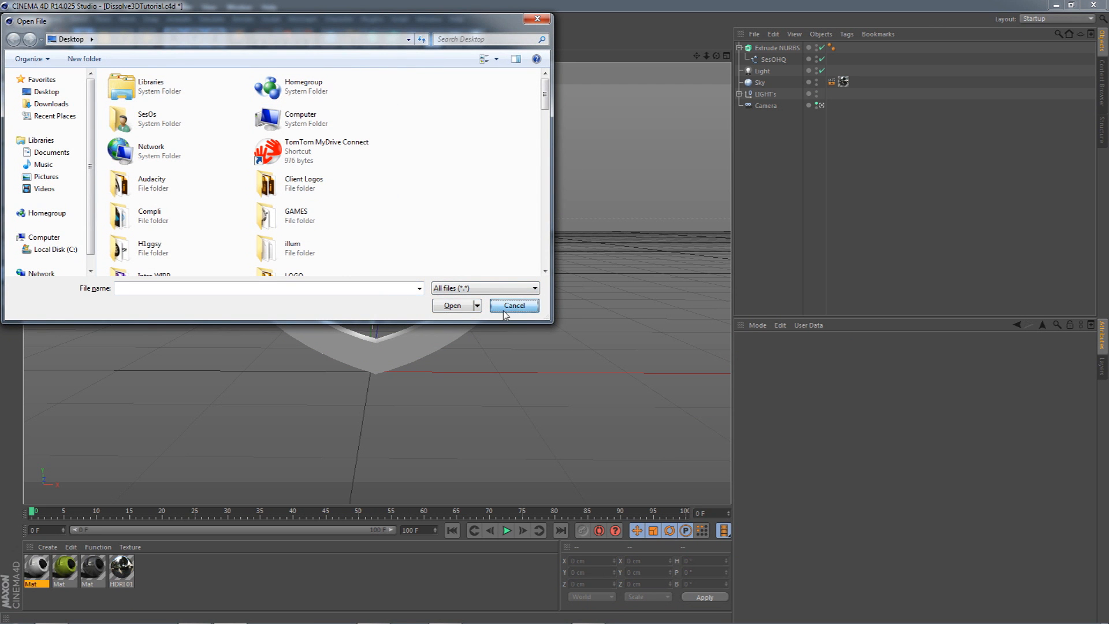
left_click(506, 306)
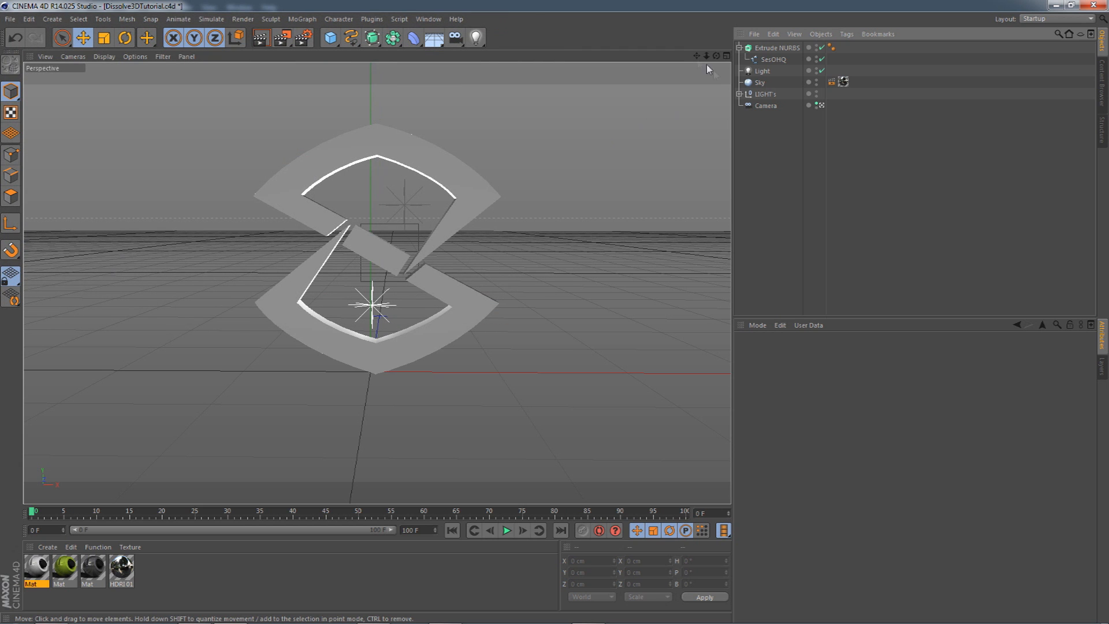
- Set both the start and end caps of the Extrude NURBS to Fillet Cap
left_click(773, 60)
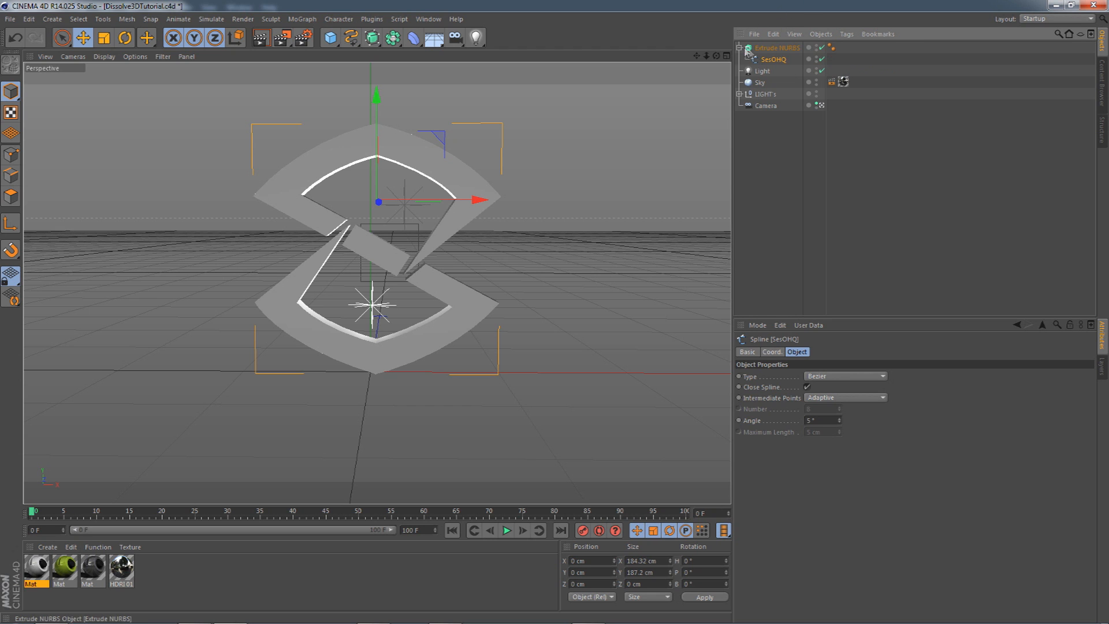
left_click(777, 49)
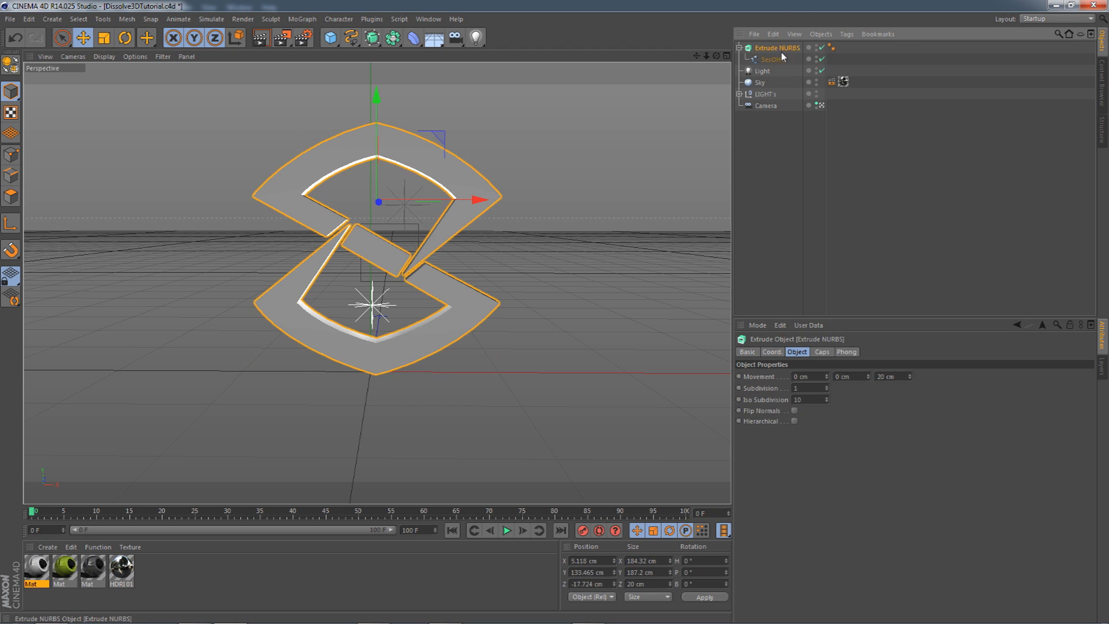
left_click(825, 354)
left_click(809, 376)
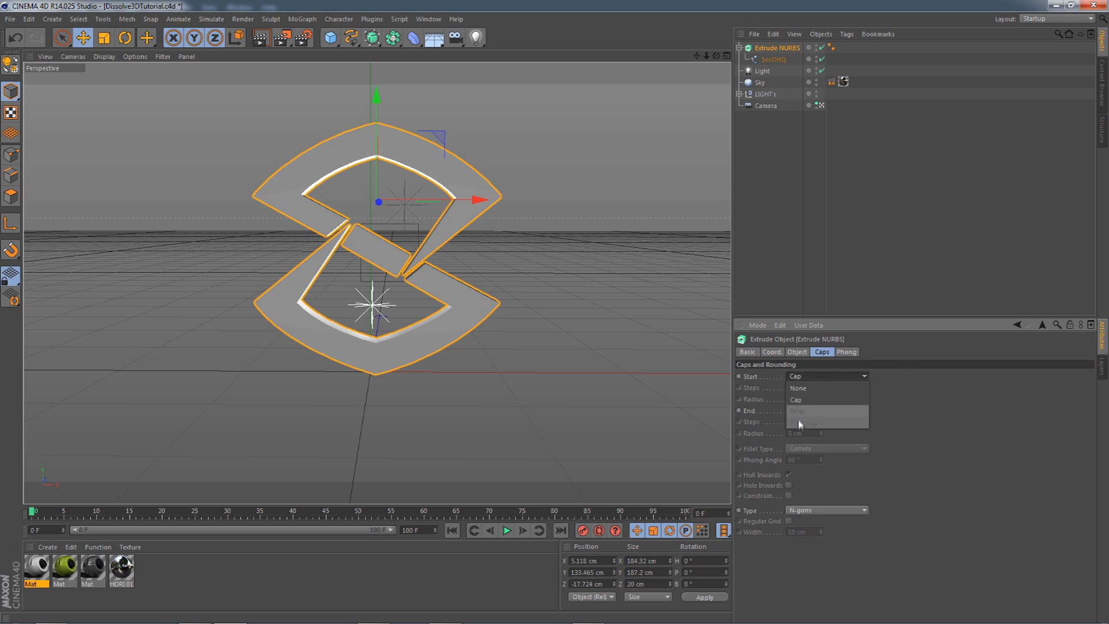
left_click(802, 422)
left_click(801, 410)
left_click(804, 456)
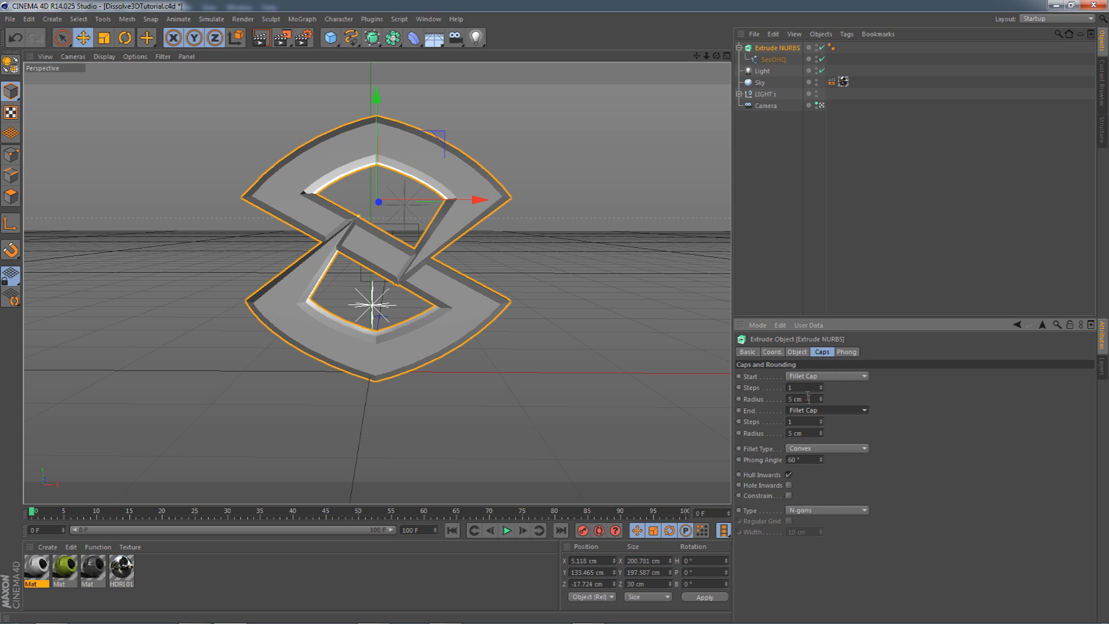
- Set the radius of both the start and end fillet caps to 1 cm
type("1")
double_click(795, 433)
type("1")
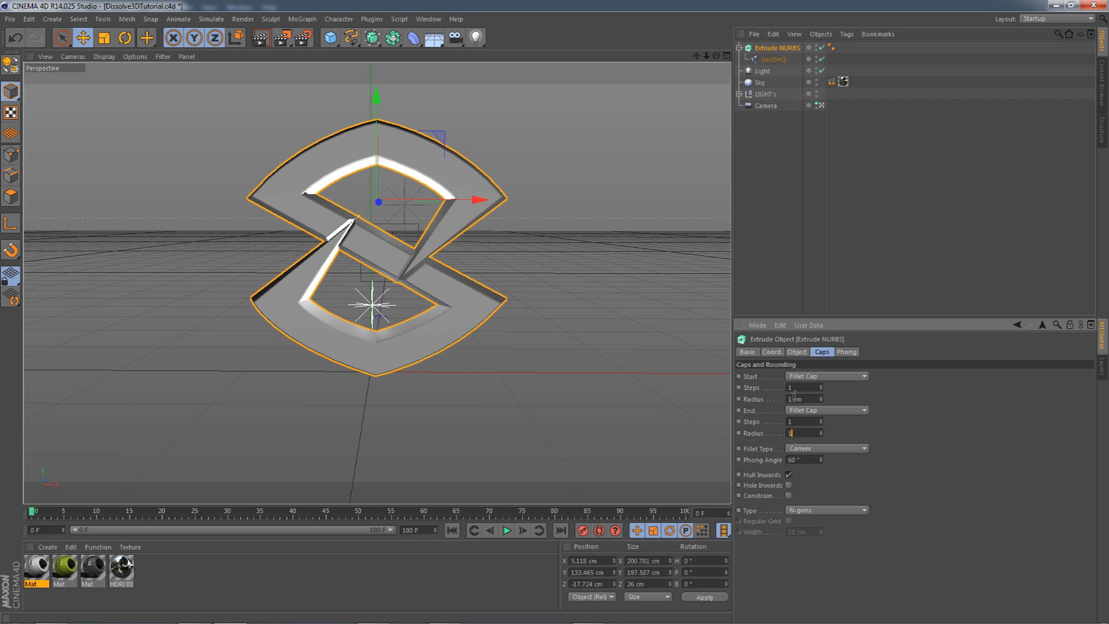
left_click(771, 272)
- Leave the scene camera's view and set the Extrude NURBS Z movement to 40 cm
left_click(764, 49)
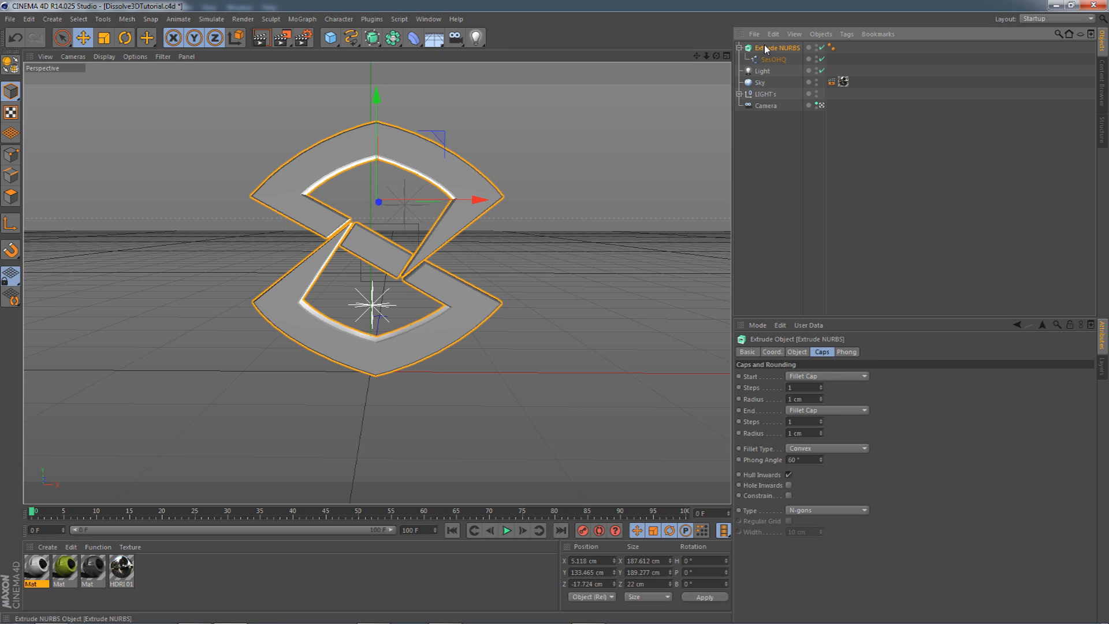
left_click(821, 106)
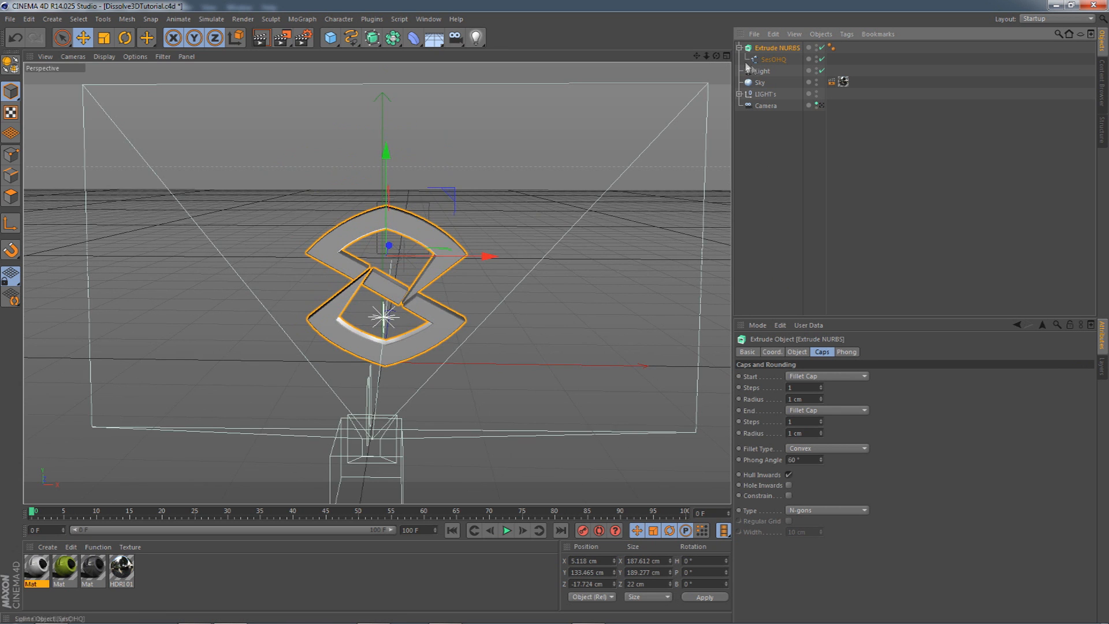
left_click_drag(706, 56, 820, 54)
left_click(800, 353)
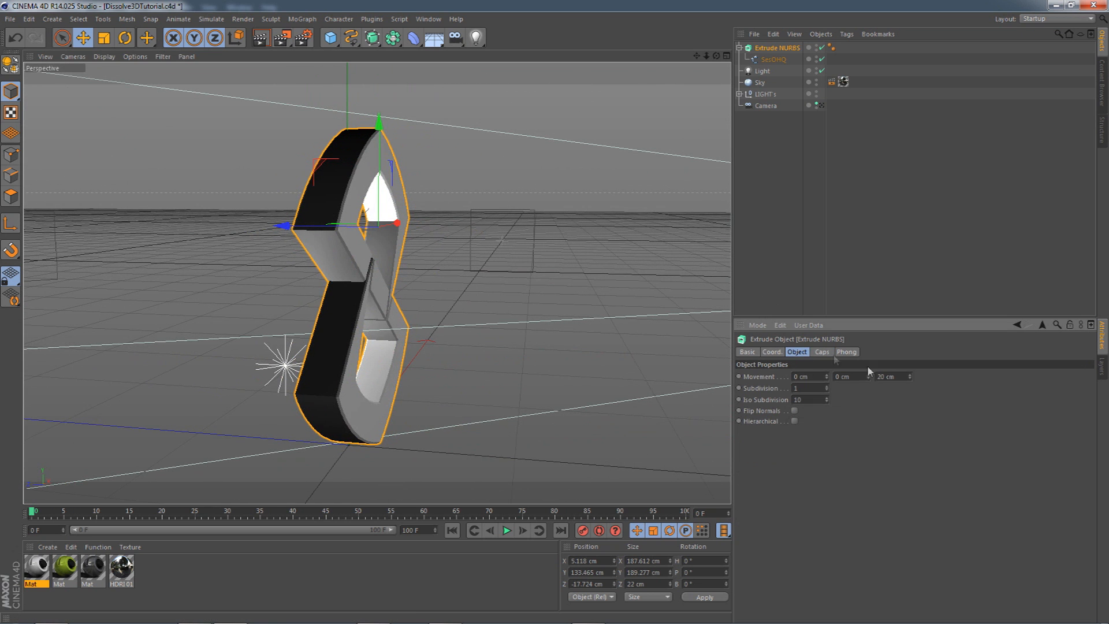
double_click(905, 376)
key("Return")
left_click_drag(716, 56, 623, 49)
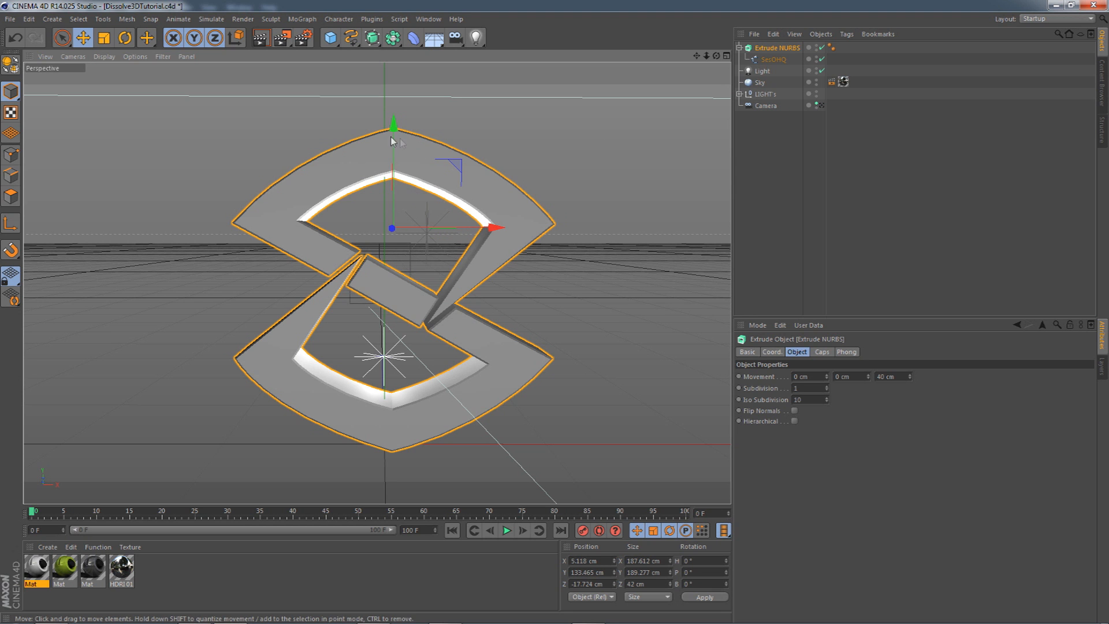
- Raise the extruded logo to about 142 cm in Y and lower only its axis to the logo's centre at about 102 cm
mouse_move(391, 141)
left_mouse_down()
mouse_move(393, 118)
mouse_move(390, 146)
left_mouse_up()
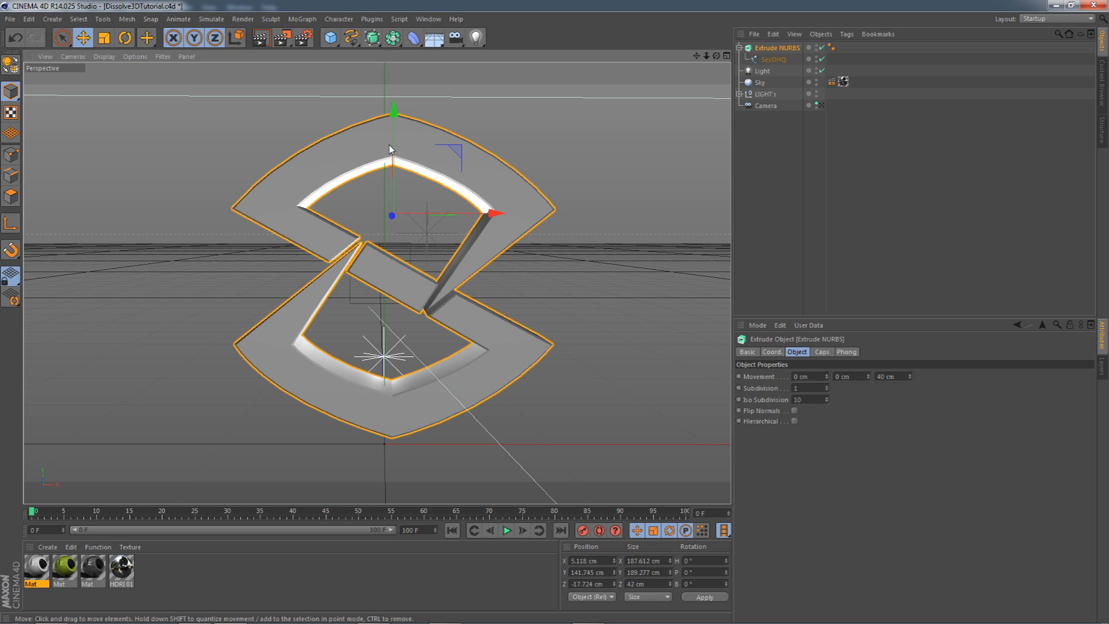
left_click(10, 224)
left_click_drag(390, 111, 393, 194)
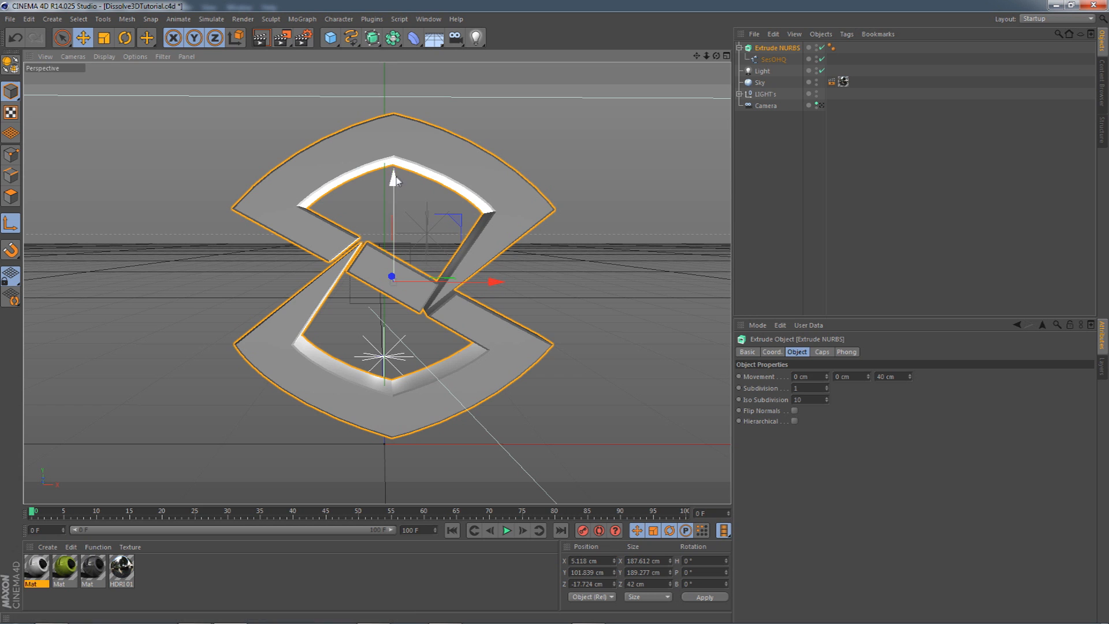
left_click(10, 224)
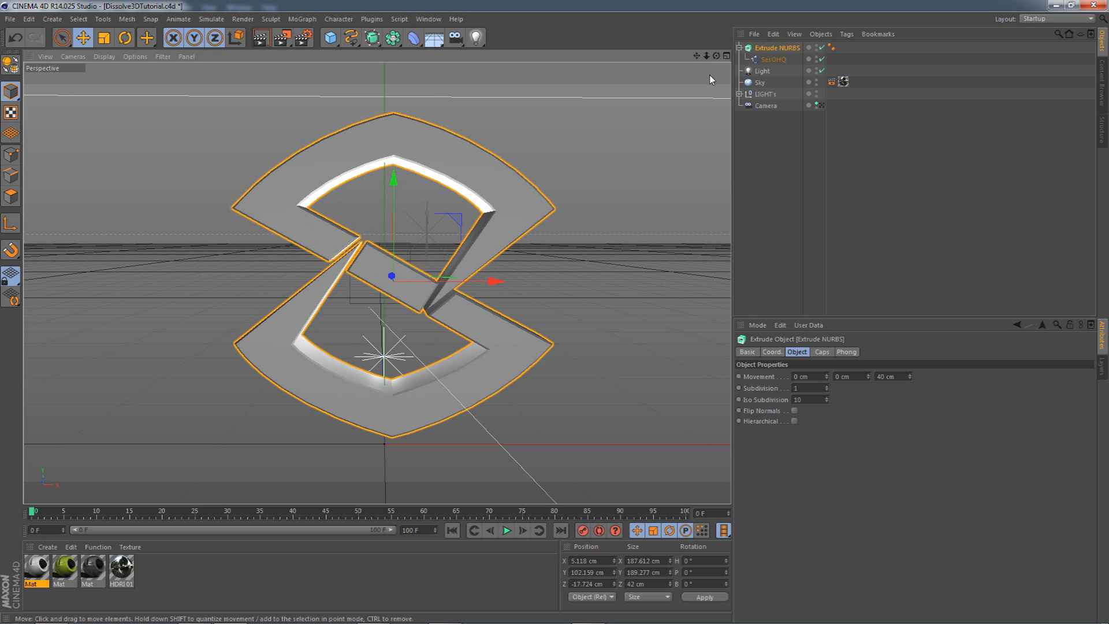
mouse_move(716, 56)
left_mouse_down()
mouse_move(620, 75)
mouse_move(669, 59)
mouse_move(722, 63)
mouse_move(709, 60)
left_mouse_up()
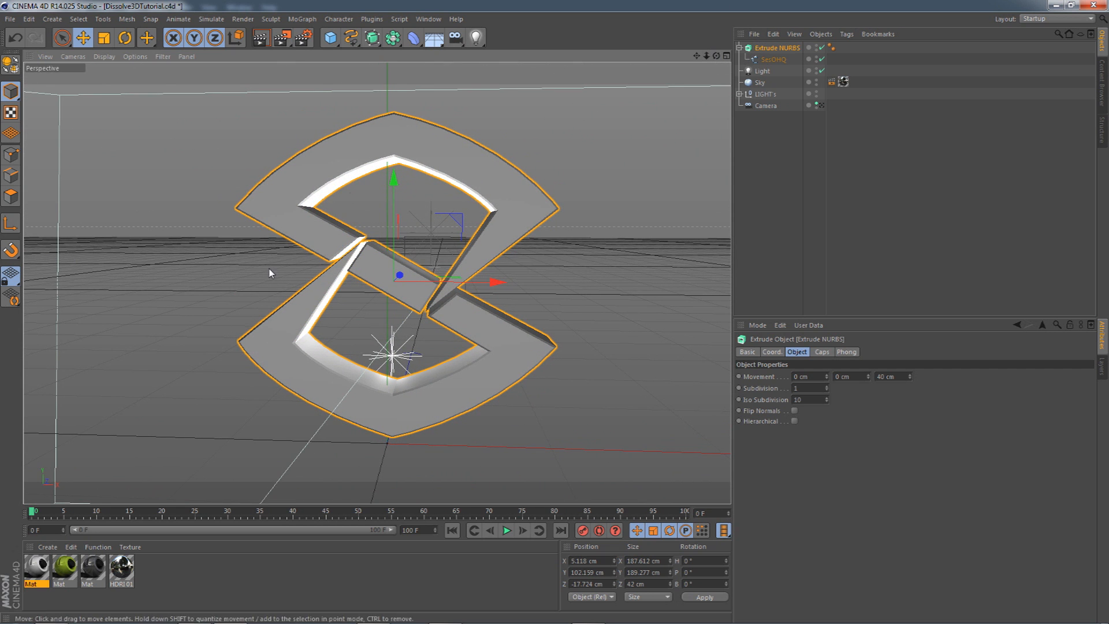
- Switch to Photoshop, show the finished dissolve banner layer for reference, and return to Cinema 4D
mouse_move(229, 618)
left_click(194, 612)
left_click(952, 108)
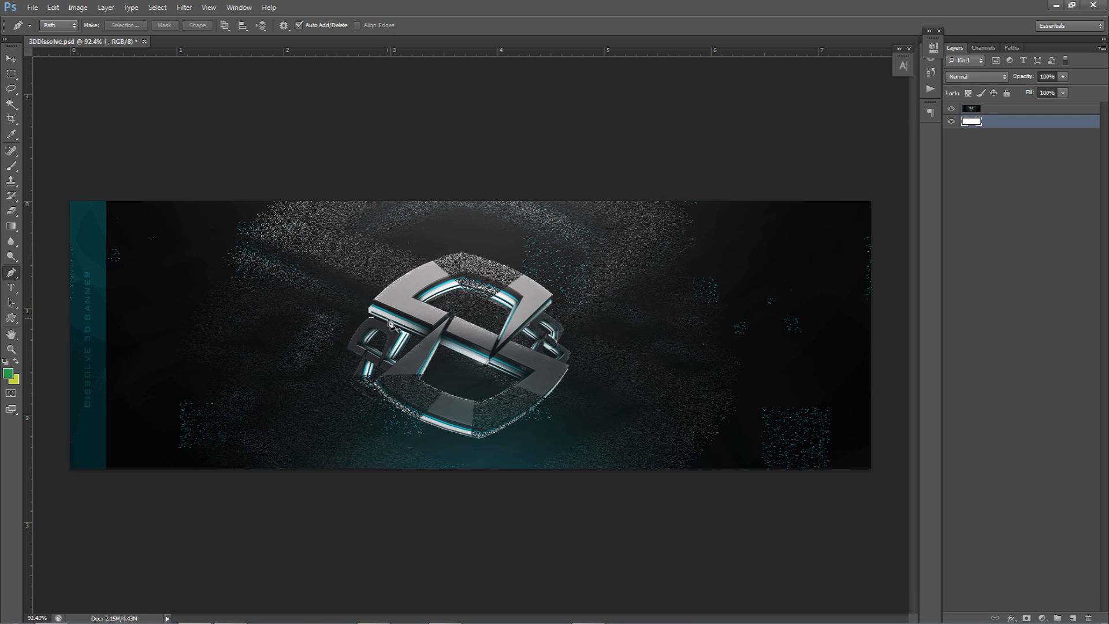
left_click(229, 618)
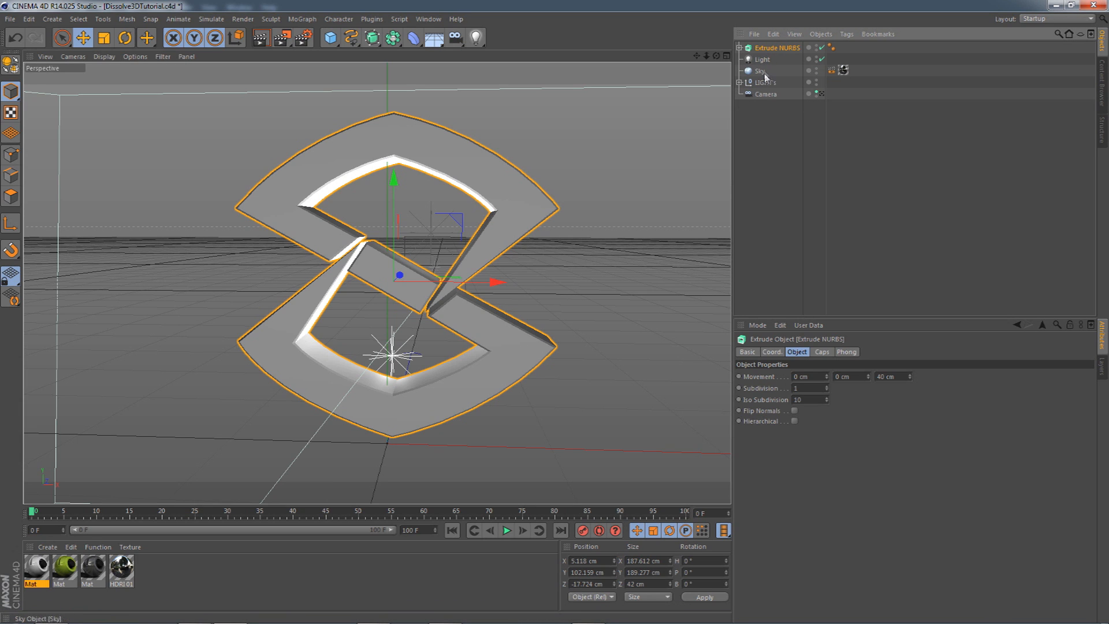
- Duplicate the Extrude NURBS and set the original's Z movement to 20 cm
key("ctrl+c")
key("ctrl+v")
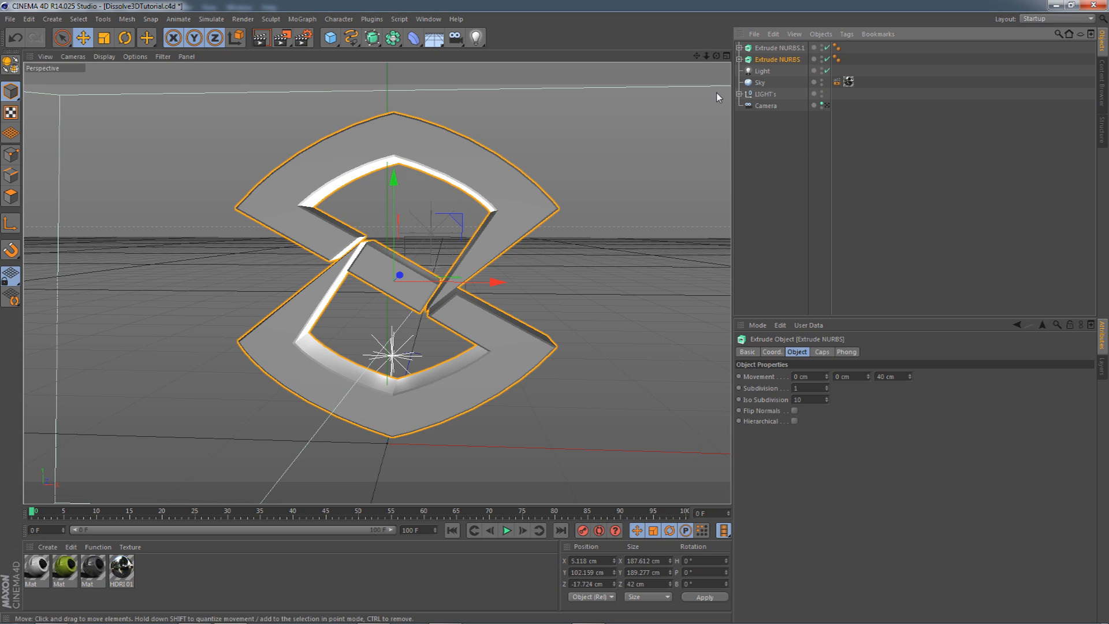
left_click(905, 378)
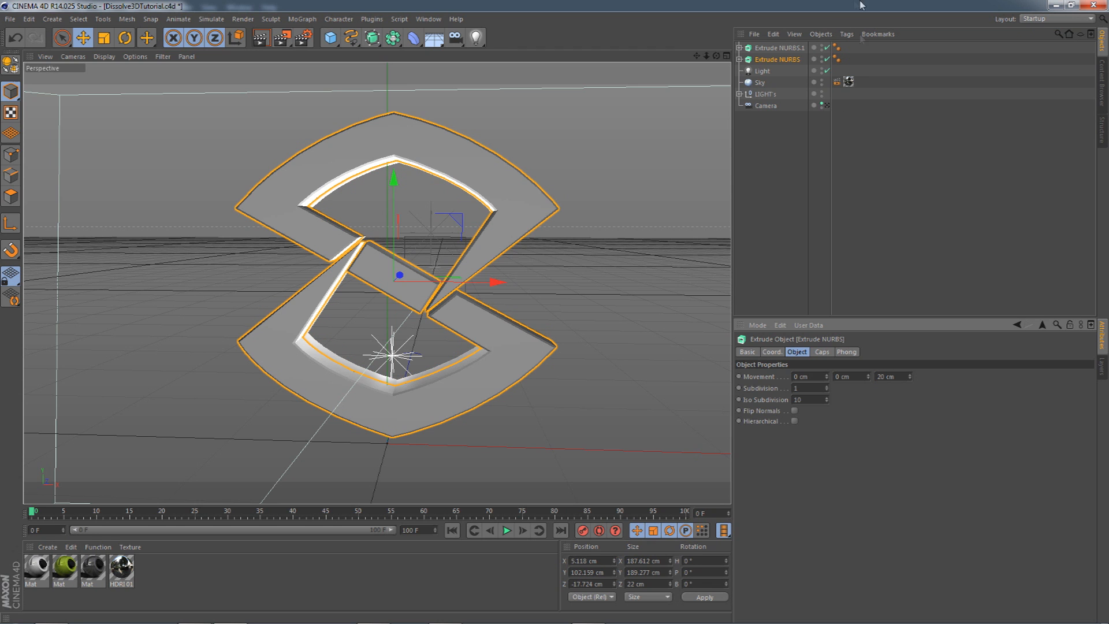
- Move the 20 cm extrusion along Z to about -7.2 cm so it sits midway inside the thicker one
left_click(823, 105)
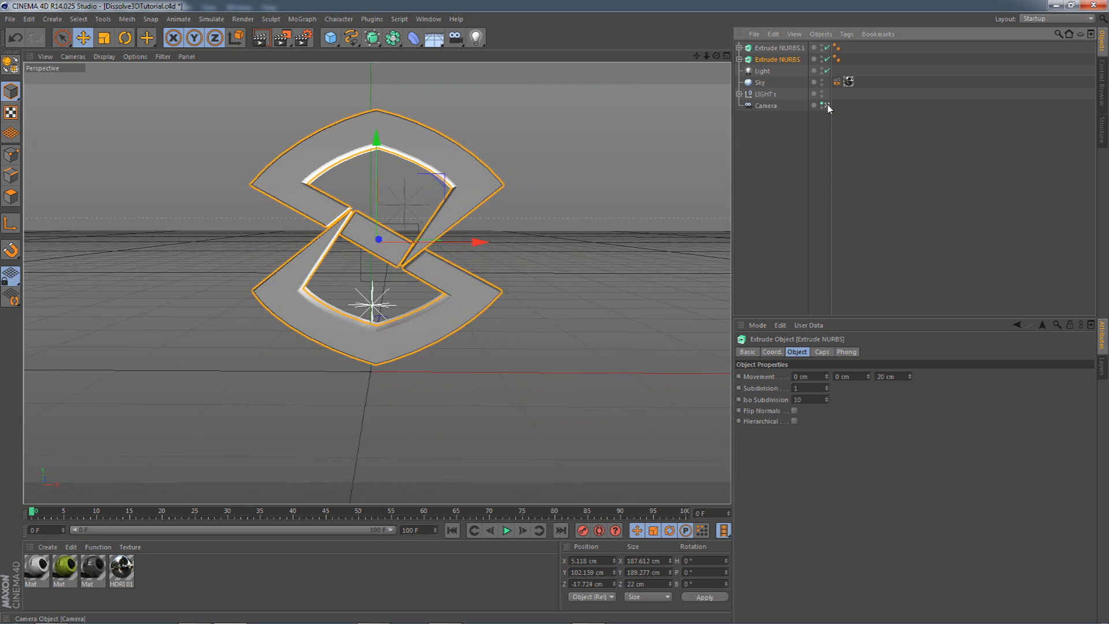
left_click(828, 105)
left_click_drag(523, 270, 375, 286, "alt")
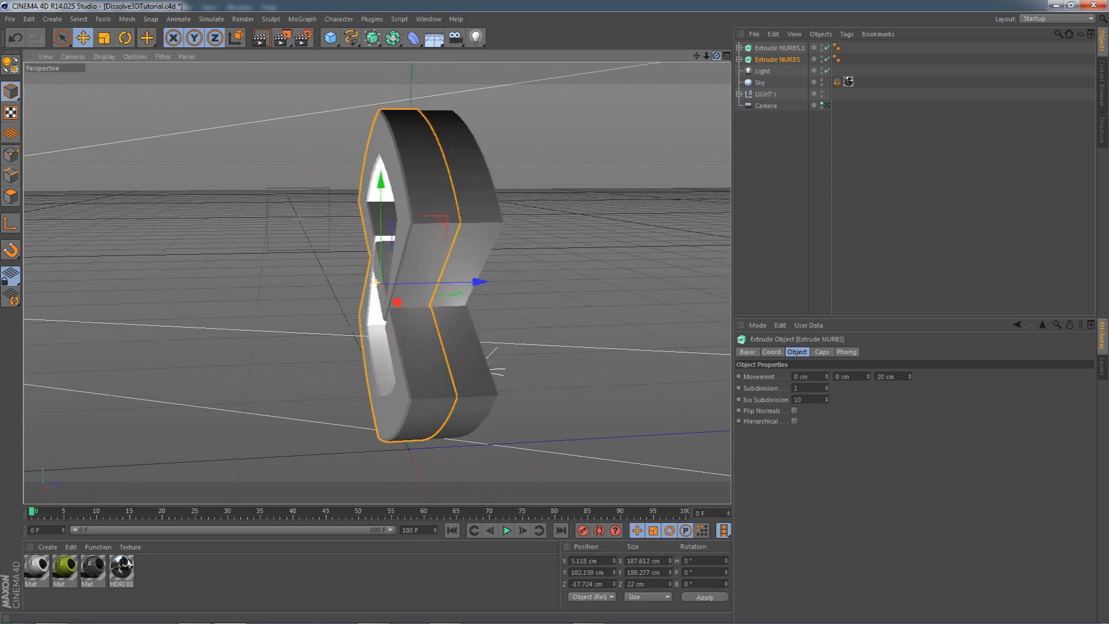
left_click_drag(478, 280, 497, 282)
left_click_drag(708, 55, 779, 49)
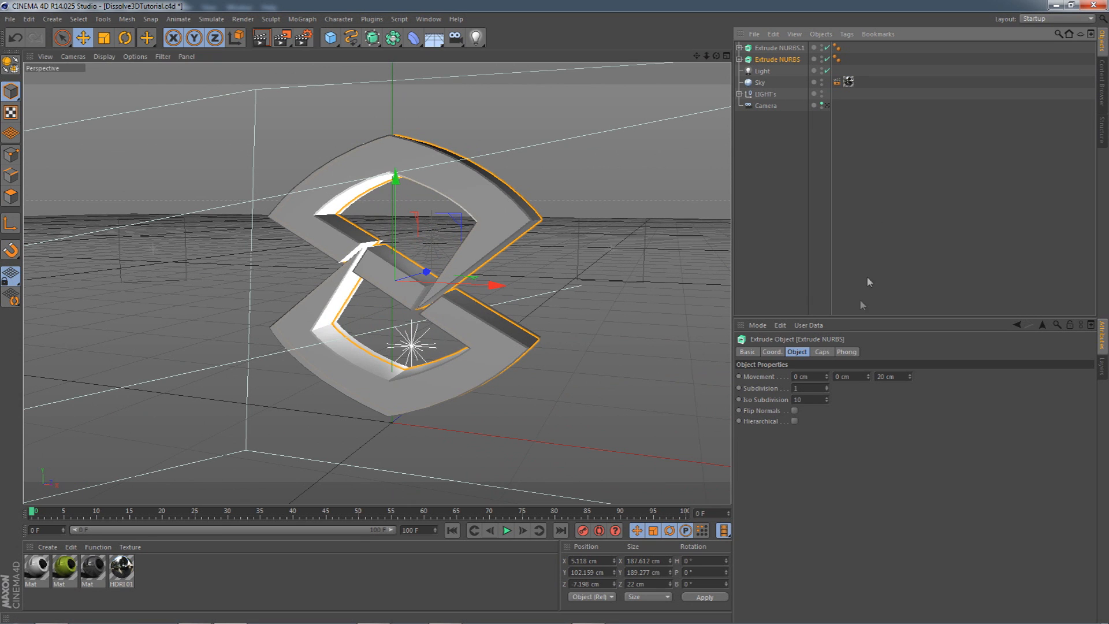
- Set the start and end fillet caps of the 20 cm extrusion to 2 steps and a 2.5 cm radius
left_click(821, 352)
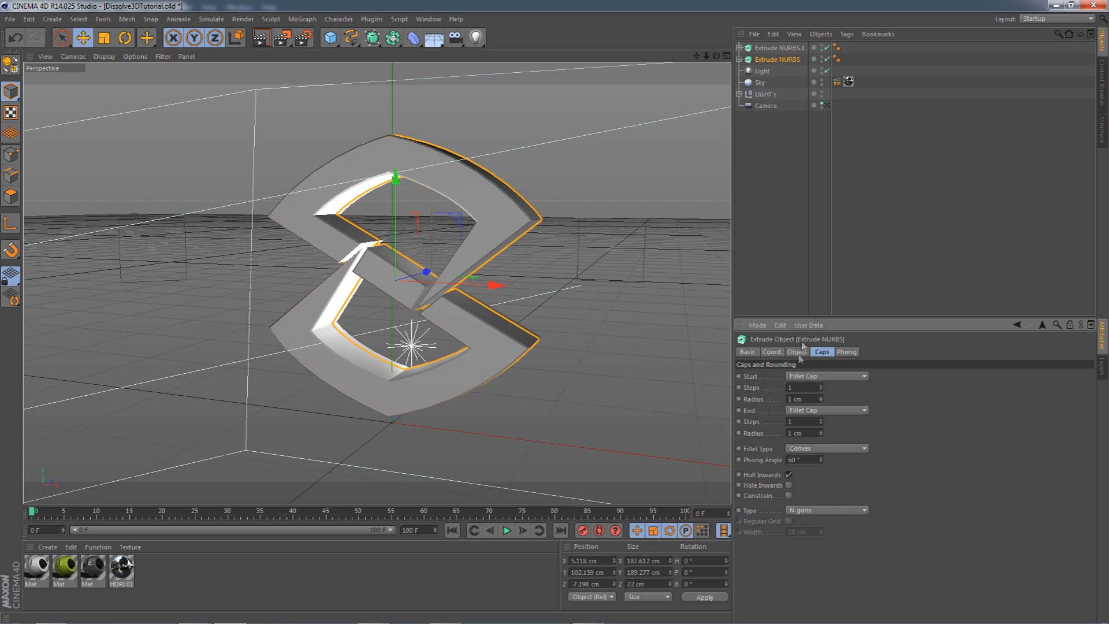
left_click(819, 388)
key("Tab")
type("2.5")
key("Return")
type("2.5")
key("Return")
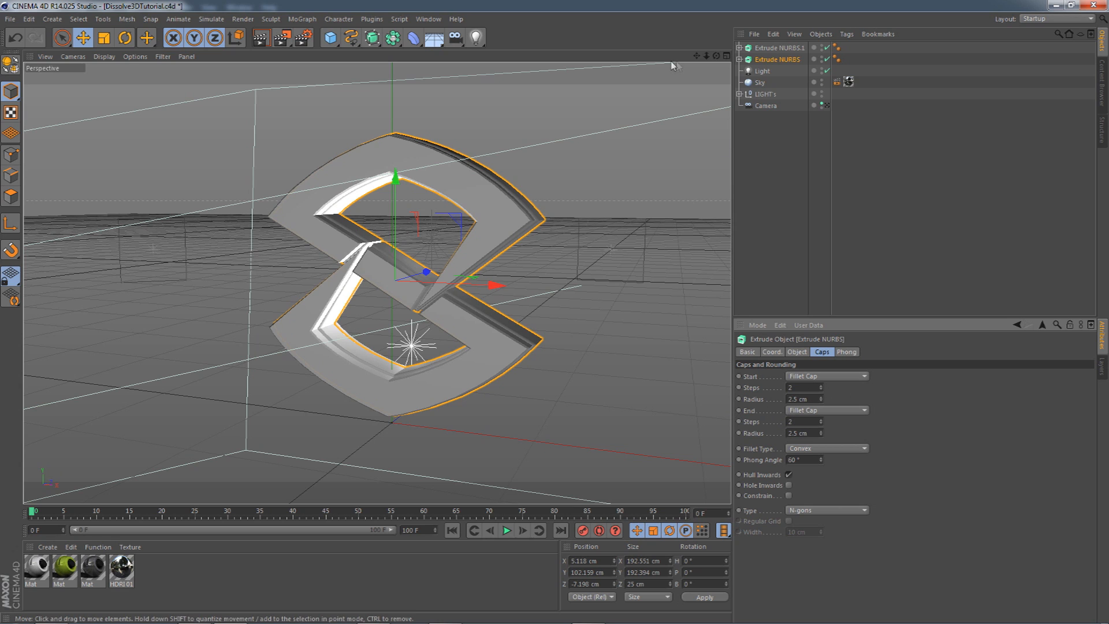
left_click_drag(706, 56, 727, 75)
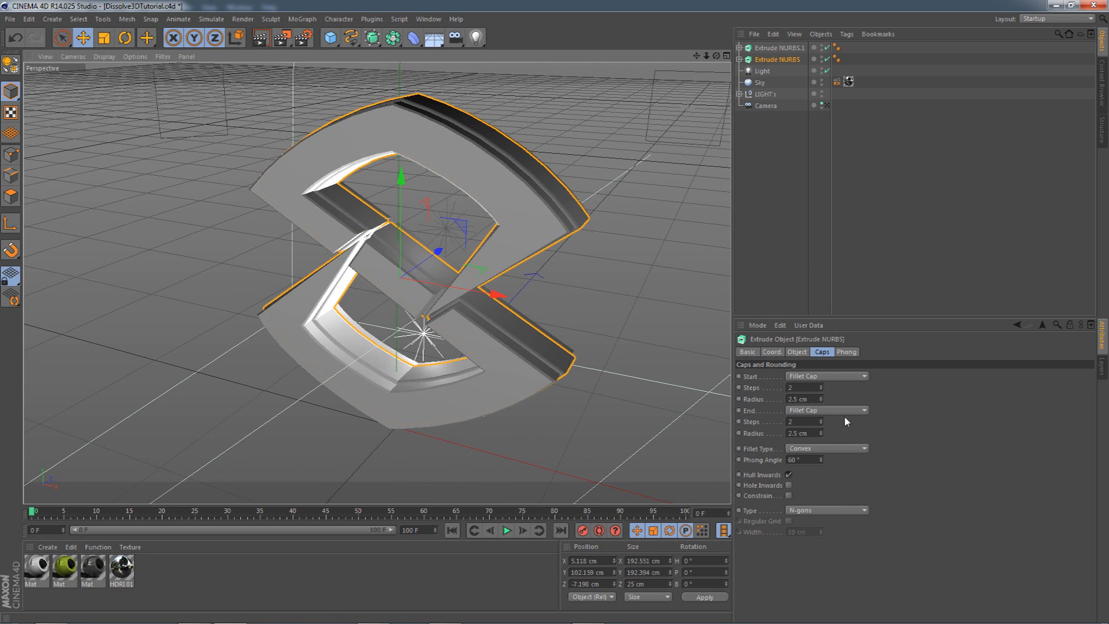
left_click(816, 386)
left_click(816, 399)
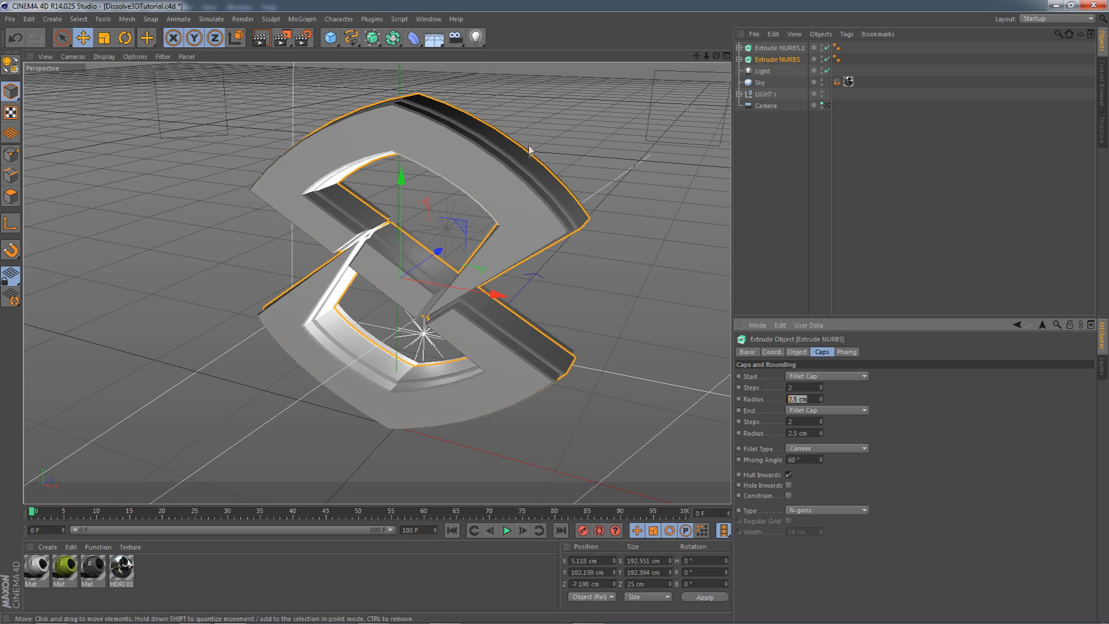
- Duplicate the 20 cm extrusion and order the objects with the thick extrusion first and the new copy third
mouse_move(716, 55)
left_mouse_down()
mouse_move(636, 60)
mouse_move(716, 55)
mouse_move(647, 59)
mouse_move(661, 57)
mouse_move(626, 87)
mouse_move(566, 95)
mouse_move(716, 56)
left_mouse_up()
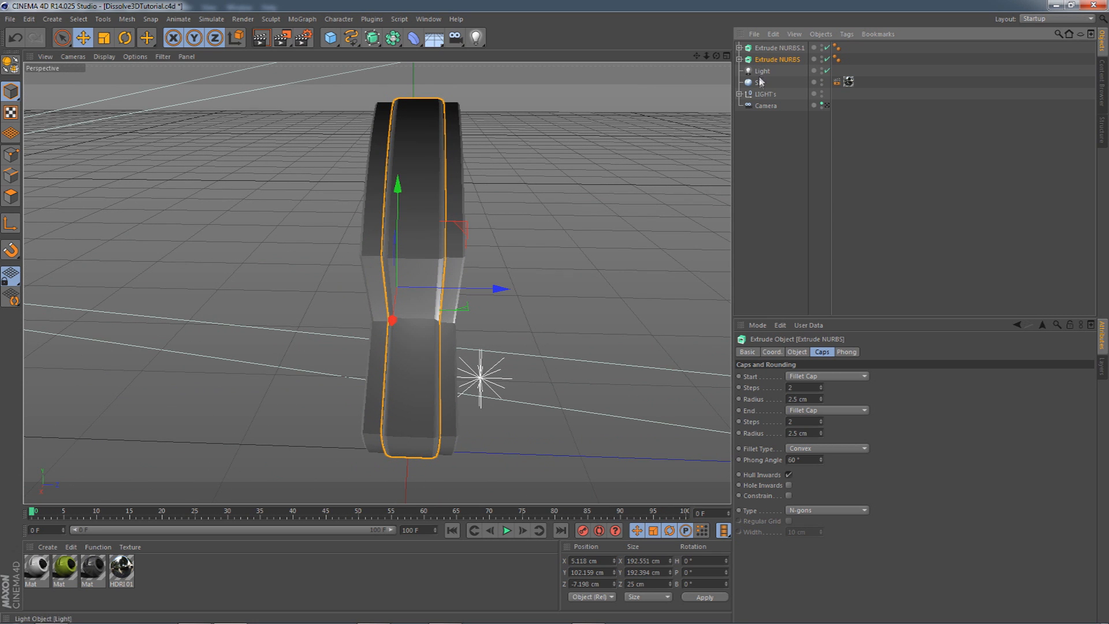
key("ctrl+c")
key("ctrl+v")
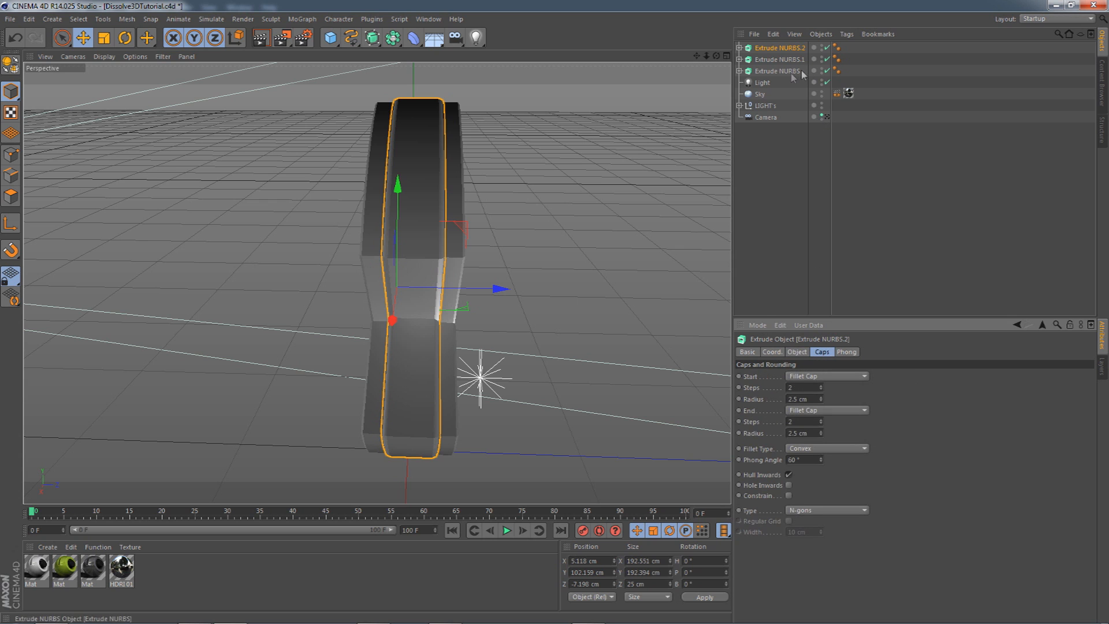
left_click(780, 59)
left_click(797, 351)
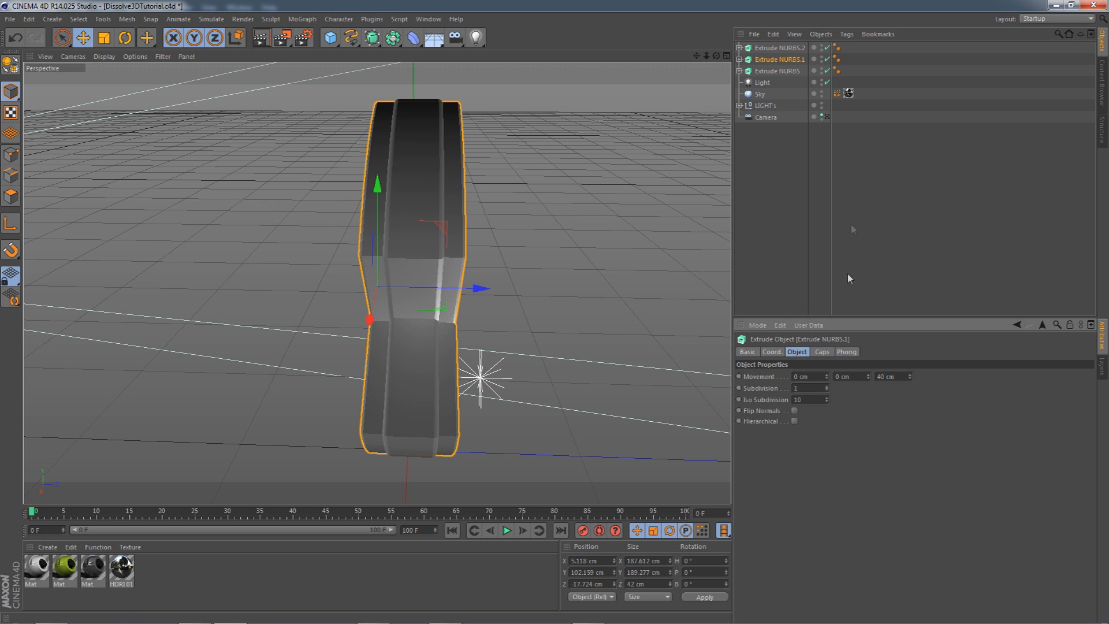
left_click(796, 49)
left_click_drag(788, 75, 789, 76)
- Rename the three extrusions 1, 2 and 3 in list order
double_click(785, 48)
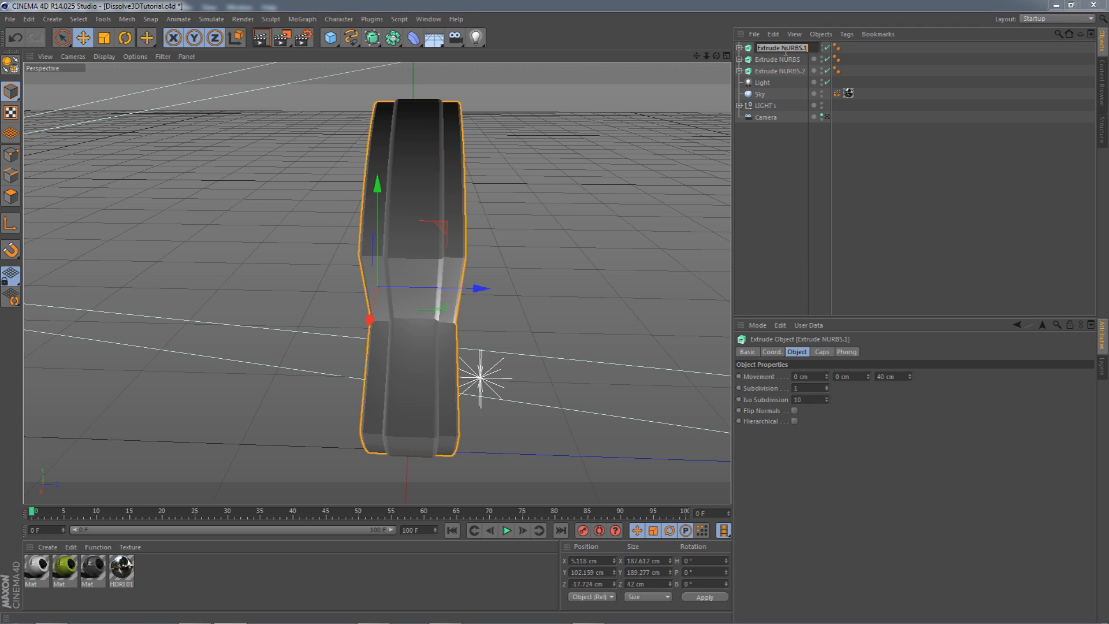
type("1")
left_click(785, 62)
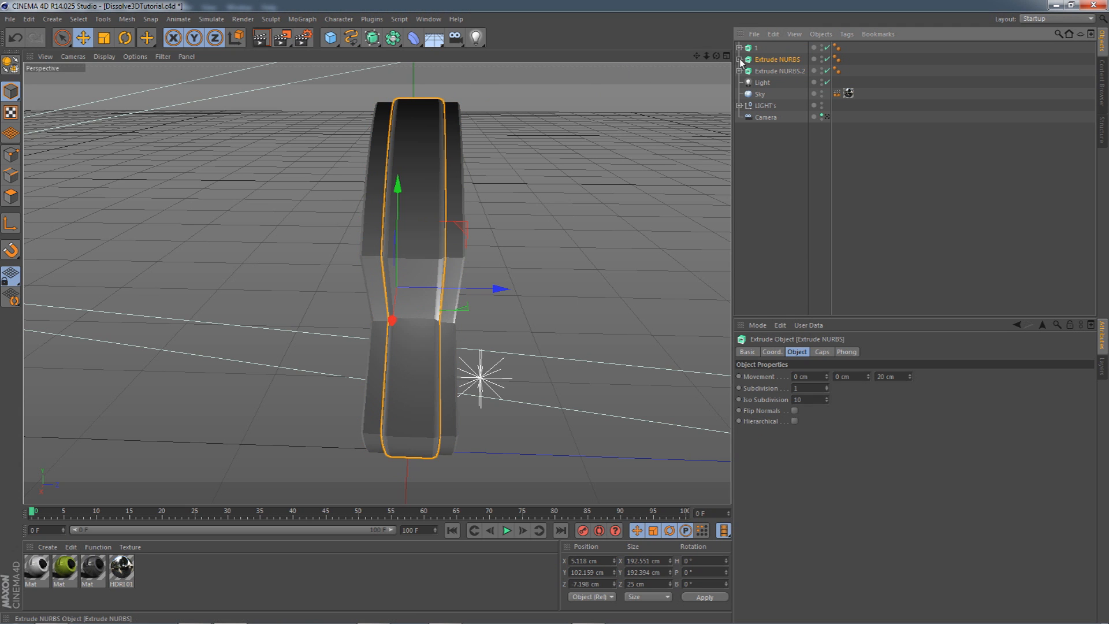
double_click(773, 60)
type("2")
key("Return")
left_click(774, 71)
double_click(773, 71)
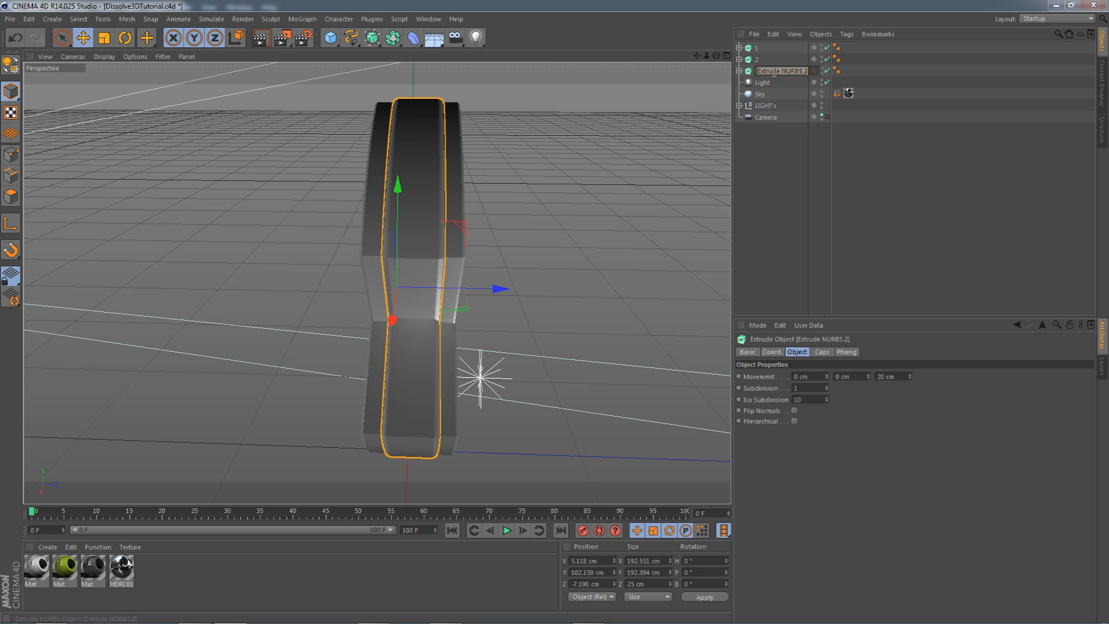
type("3")
key("Return")
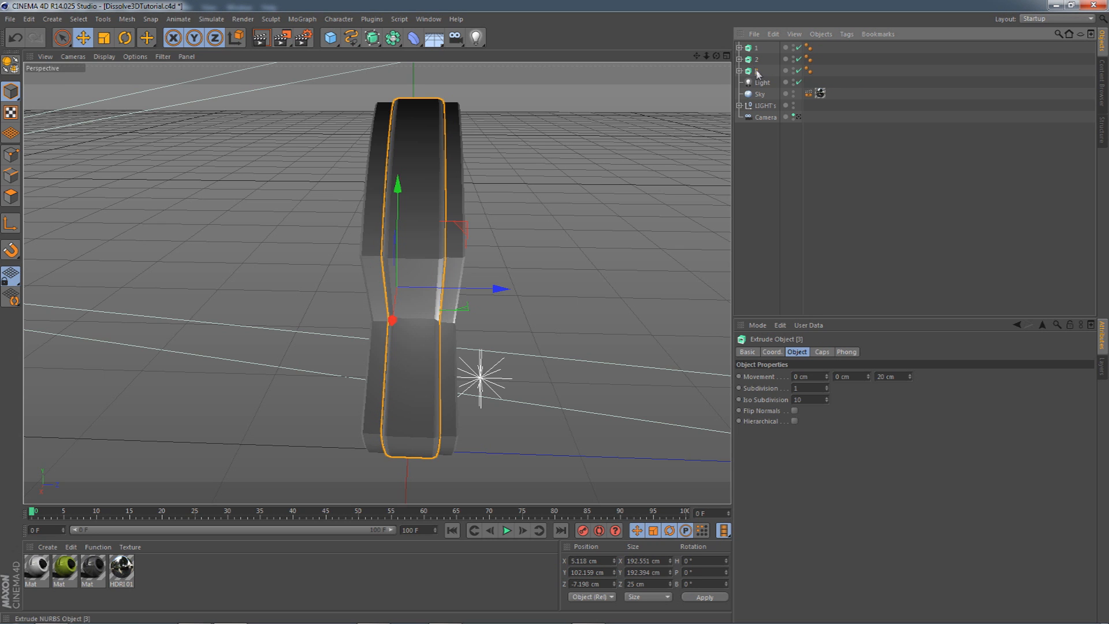
- Set extrusion 3's Z movement to 10 cm and move it along Z to about -2.2 cm
left_click(903, 376)
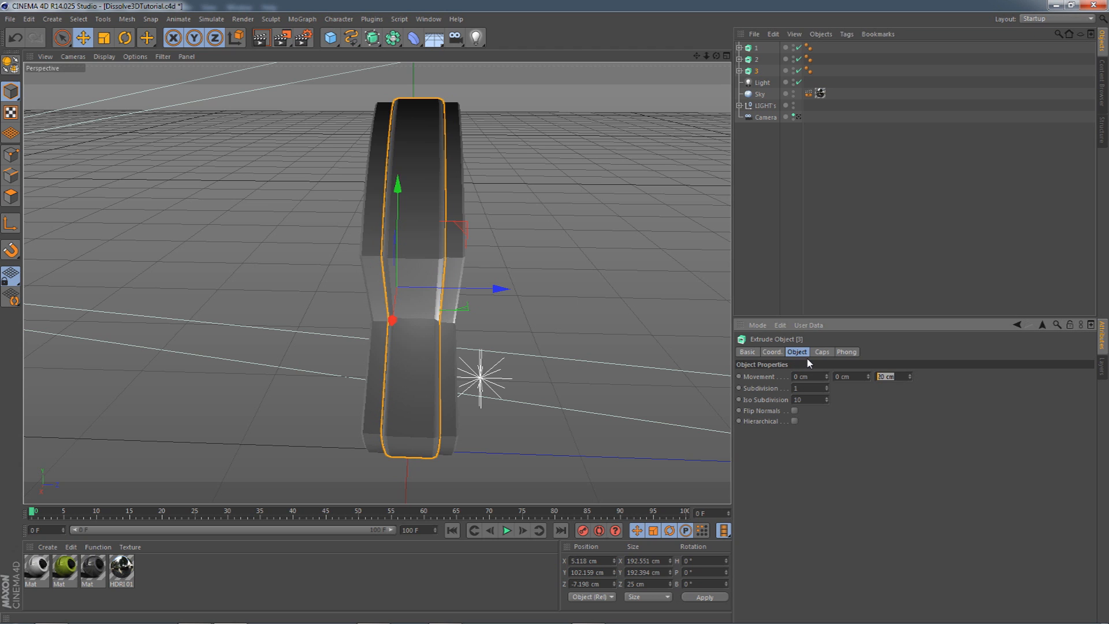
type("10")
key("Return")
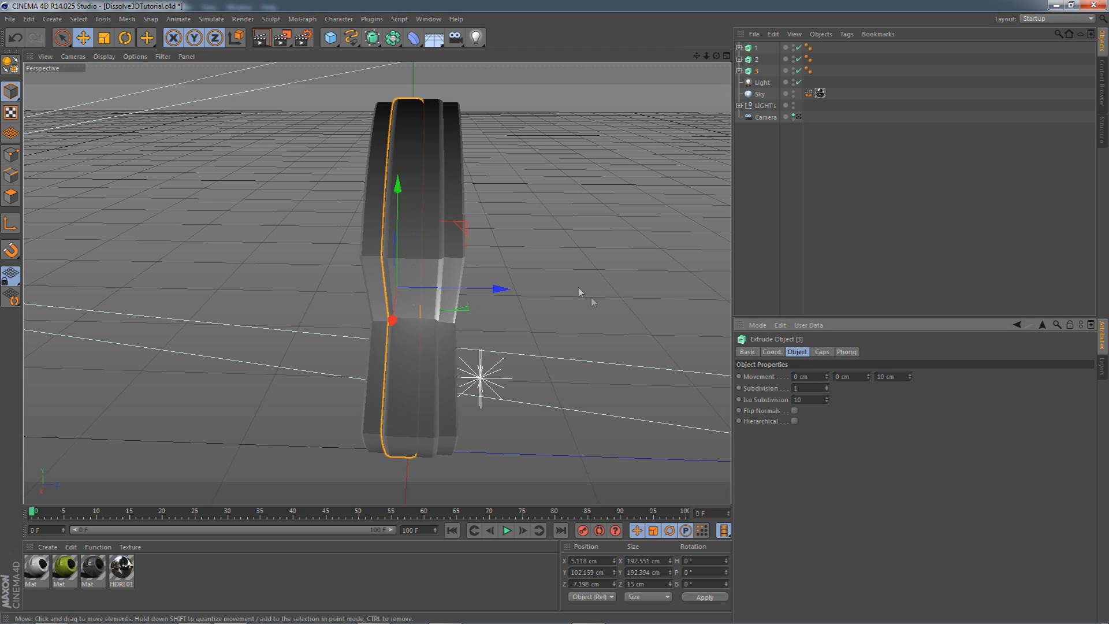
left_click_drag(509, 294, 504, 290)
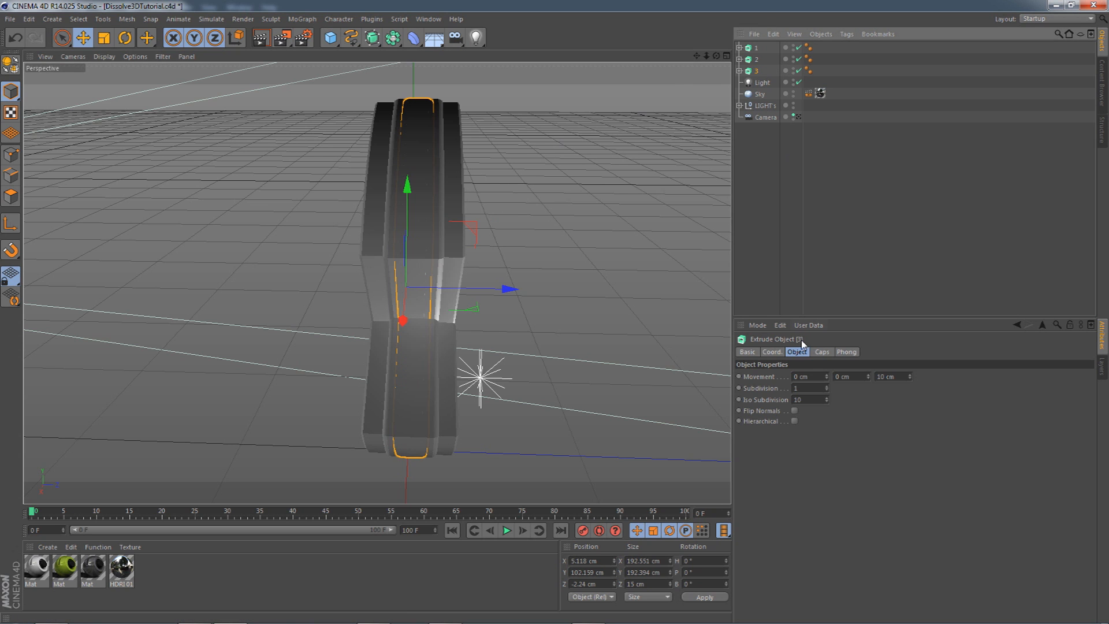
- Set extrusion 3's start and end fillet caps to 3 steps and a 3.5 cm radius
left_click(820, 353)
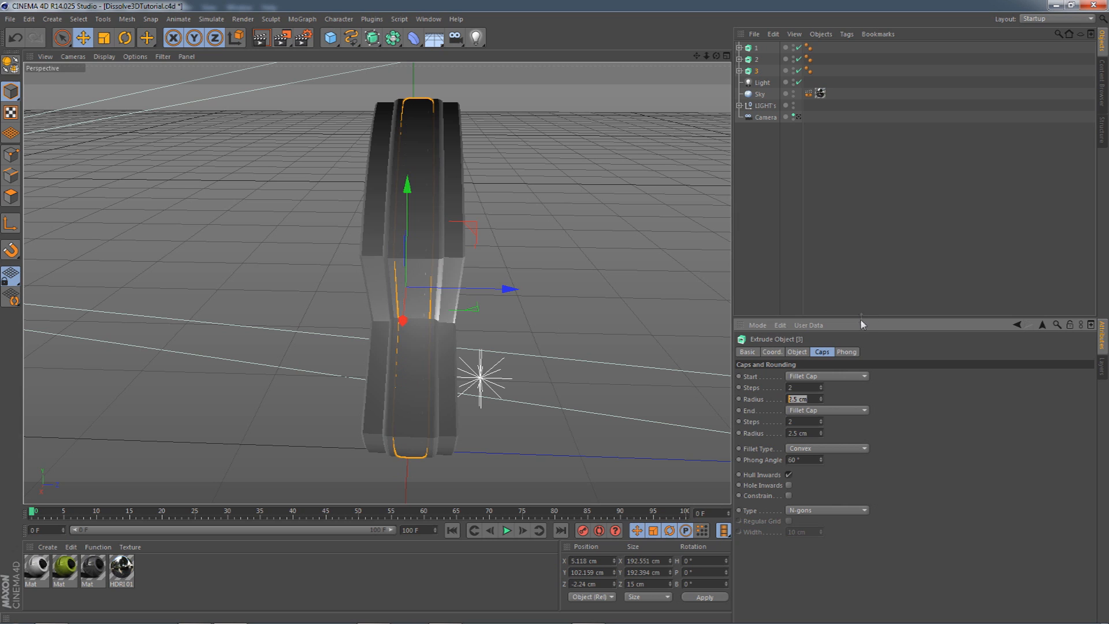
left_click(806, 388)
key("Return")
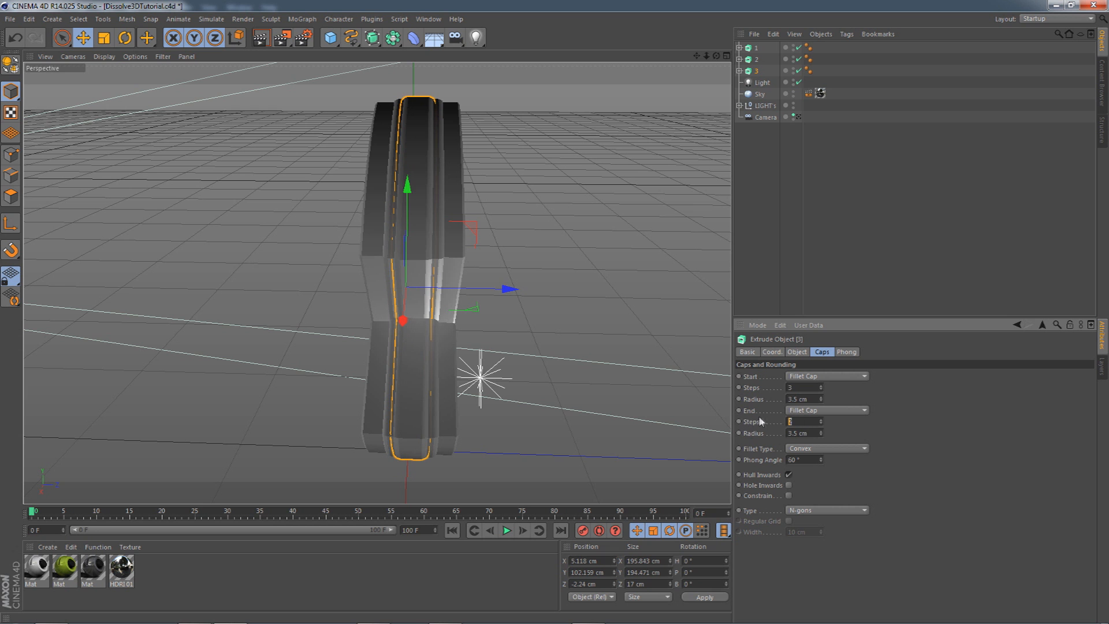
type("3")
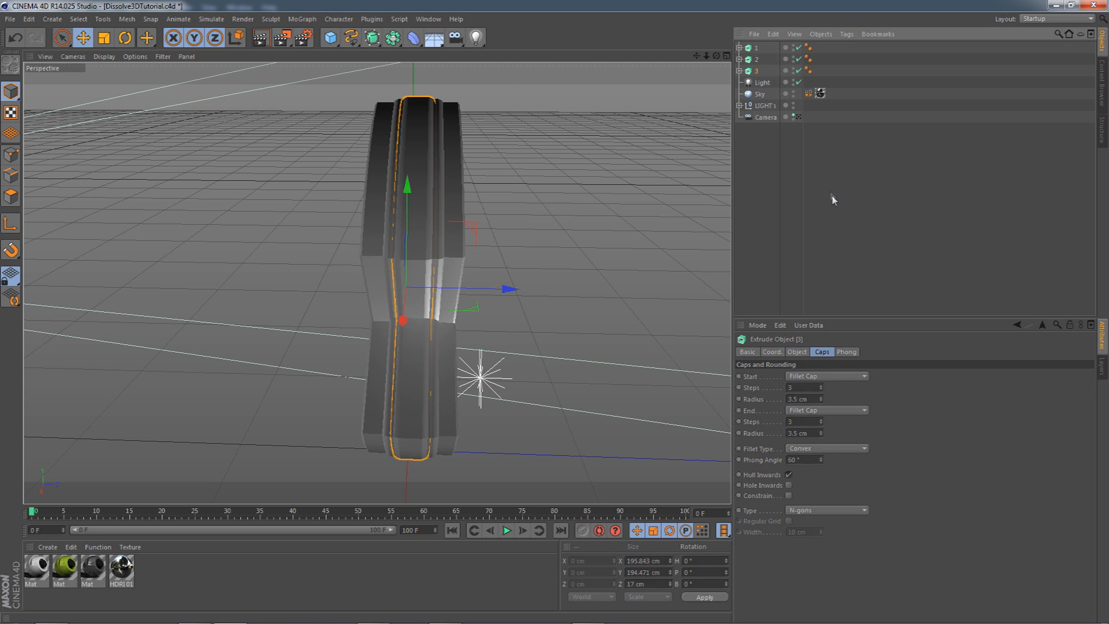
left_click(832, 198)
- Convert extrusion 3 into an editable polygon object
left_click_drag(716, 56, 749, 51)
left_click(754, 71)
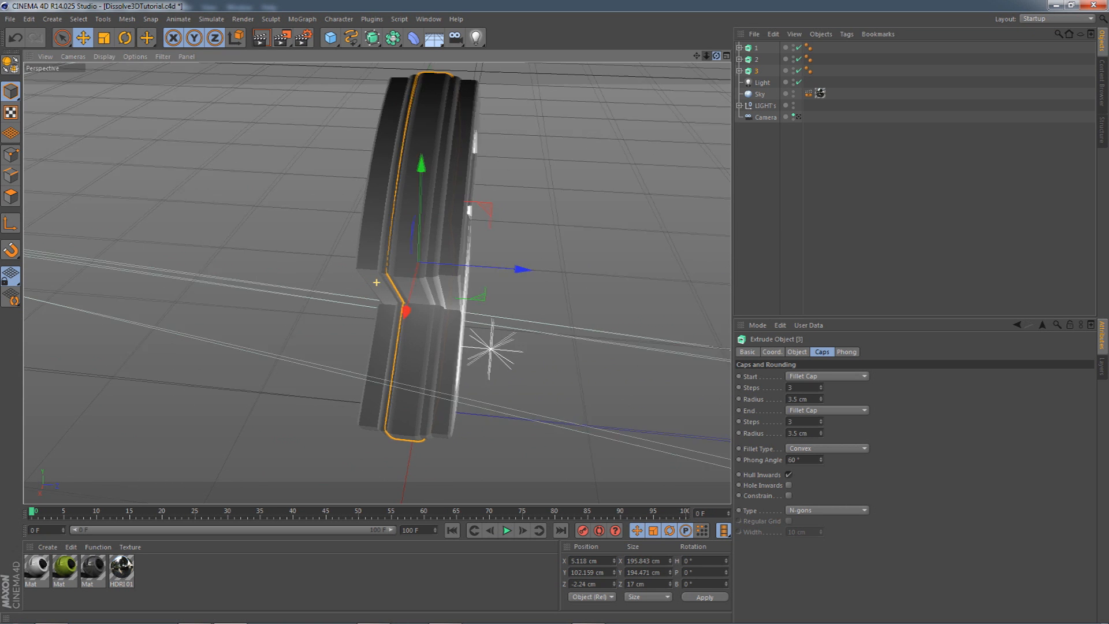
left_click_drag(716, 56, 696, 58)
key("c")
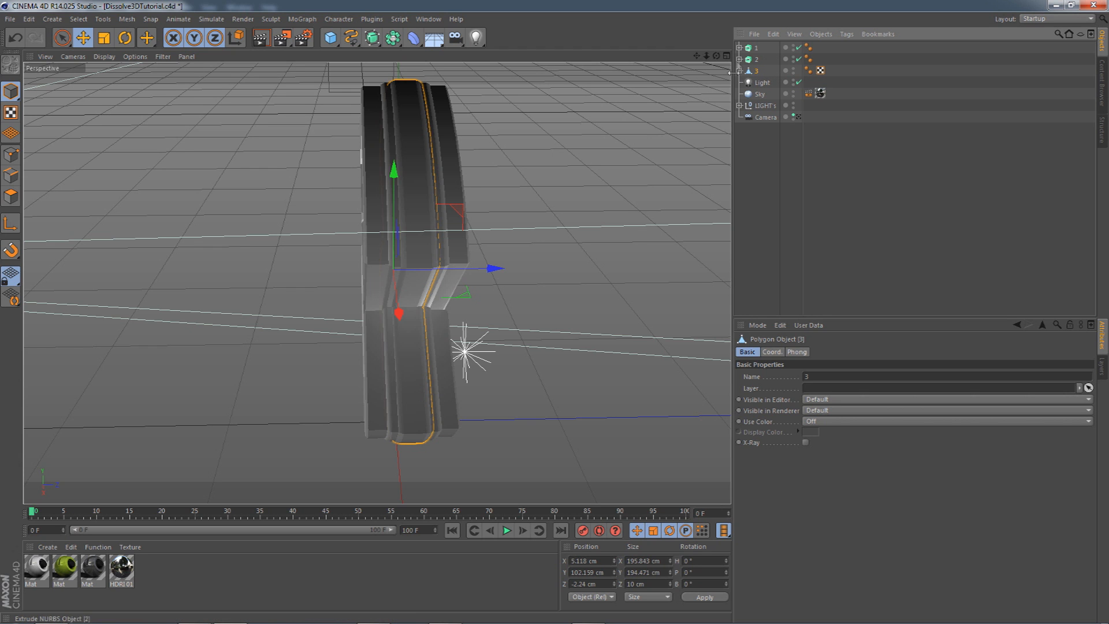
key("ctrl+z")
right_click(754, 72)
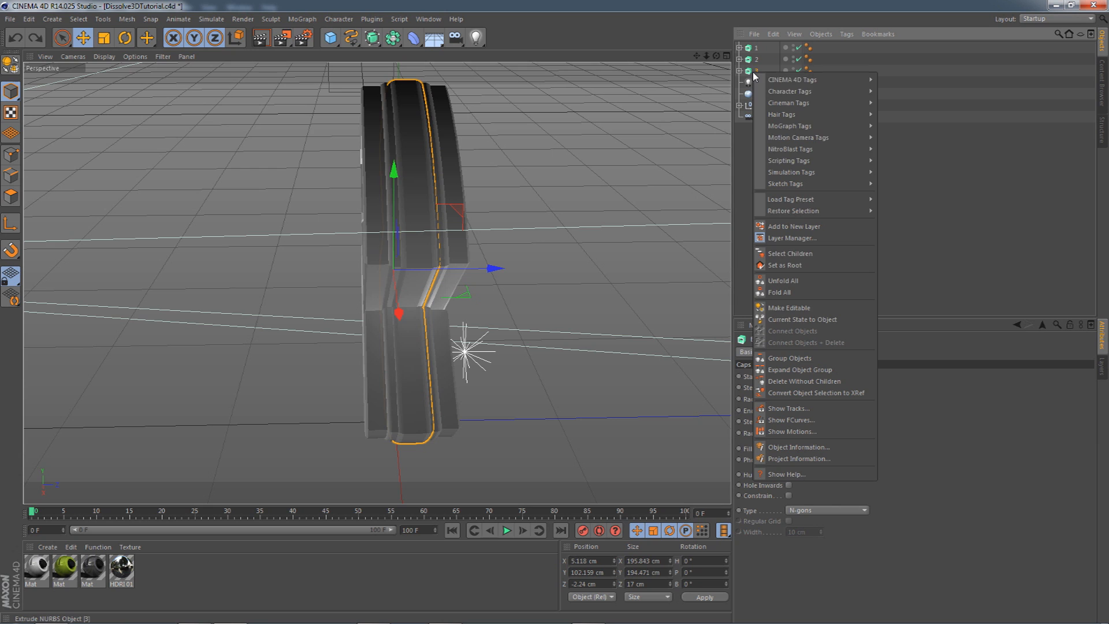
left_click(793, 308)
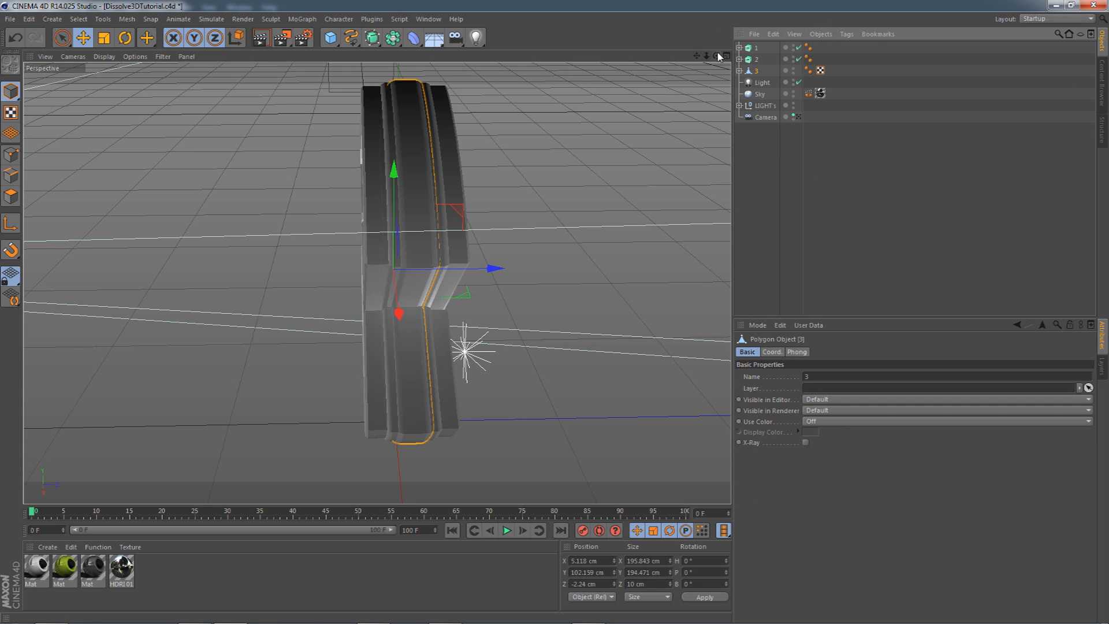
- Switch object 3 to polygon editing mode
left_click(10, 197)
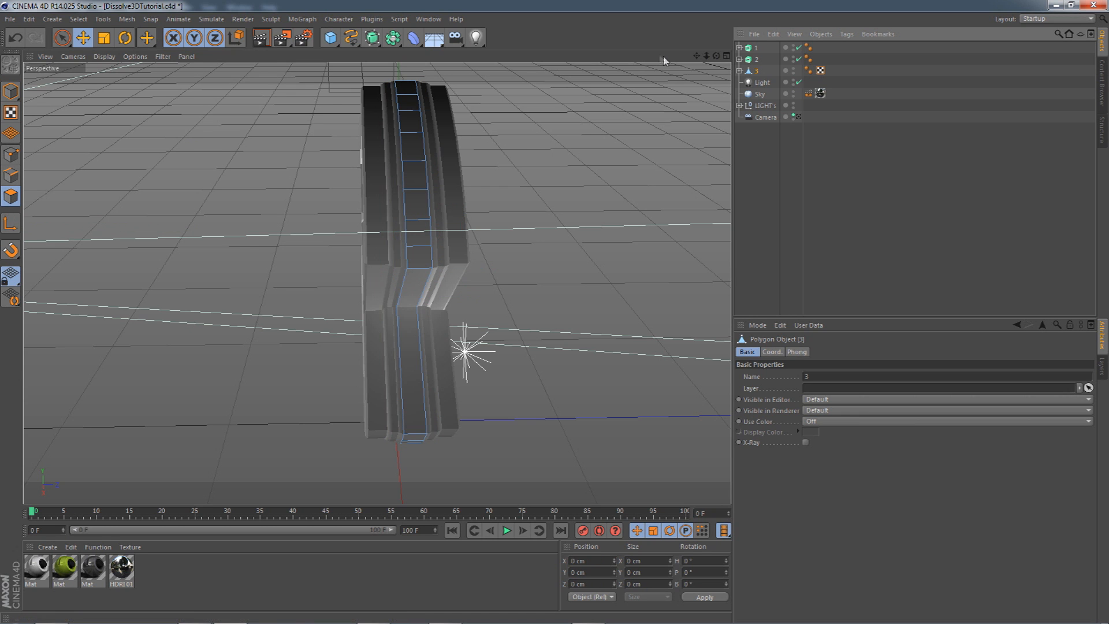
left_click_drag(716, 57, 855, 64)
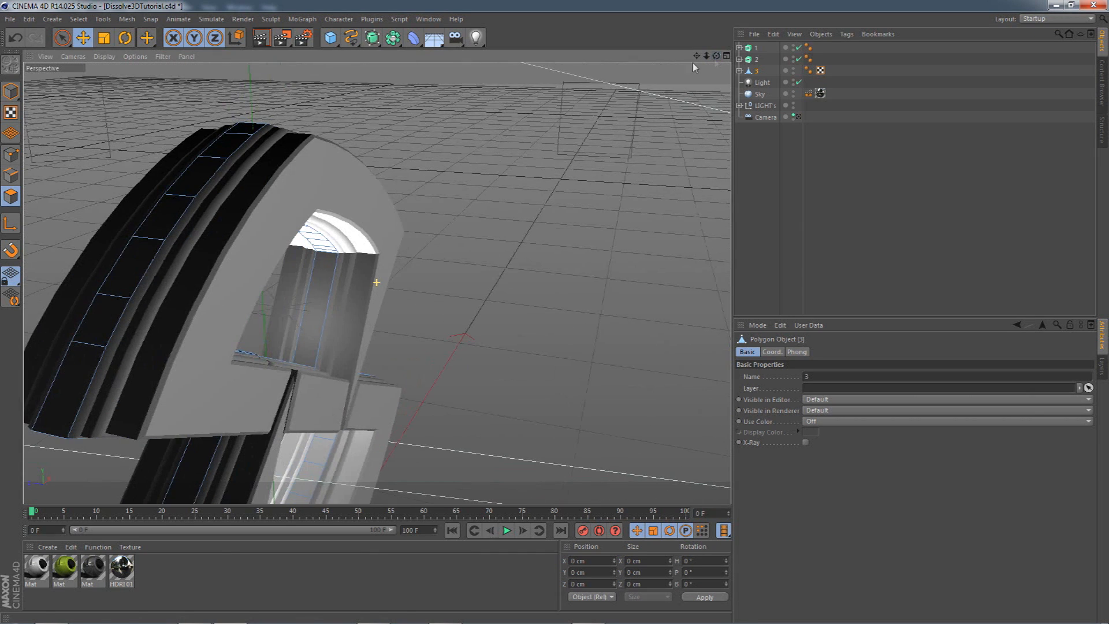
- Try moving a polygon on the outer rim of object 3 and undo the move
left_click(189, 176)
left_click_drag(172, 124, 158, 89)
key("ctrl+z")
key("ctrl+z")
right_click(464, 136)
left_click(716, 56)
left_click_drag(717, 57, 488, 171)
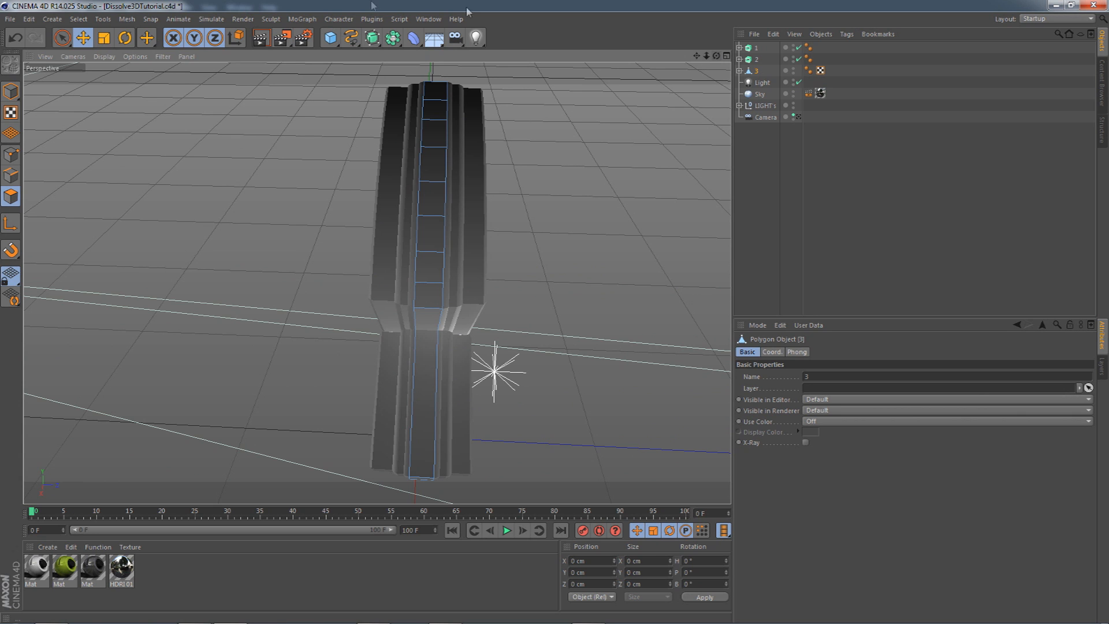
- Select the complete central polygon loop around the outer rim of object 3 with Loop Selection
left_click(435, 91)
left_click_drag(436, 114, 423, 471)
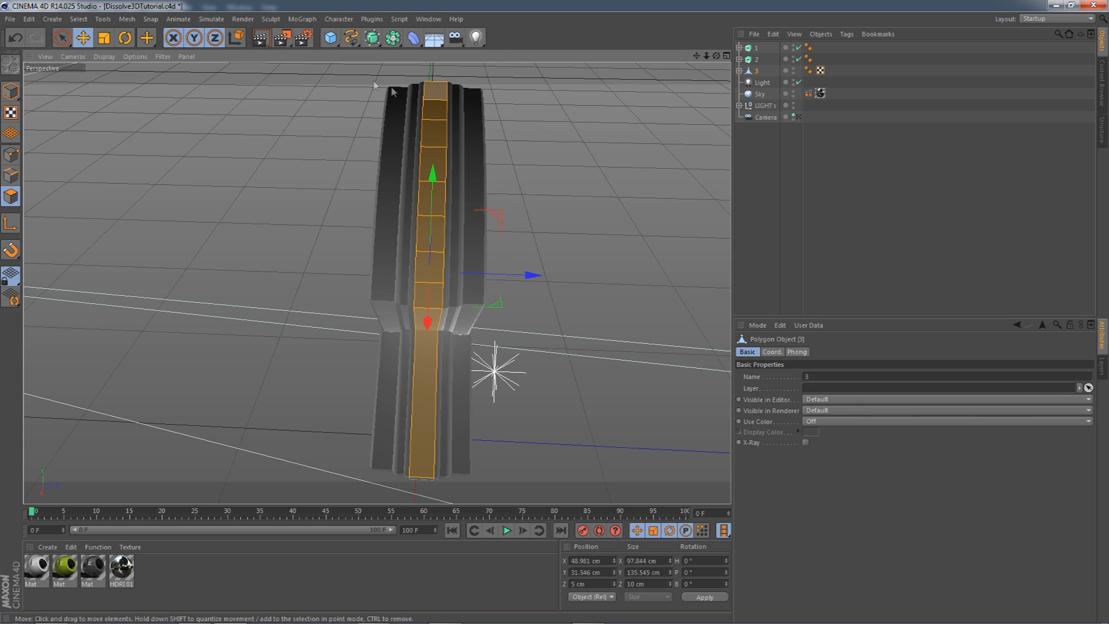
key("u")
key("l")
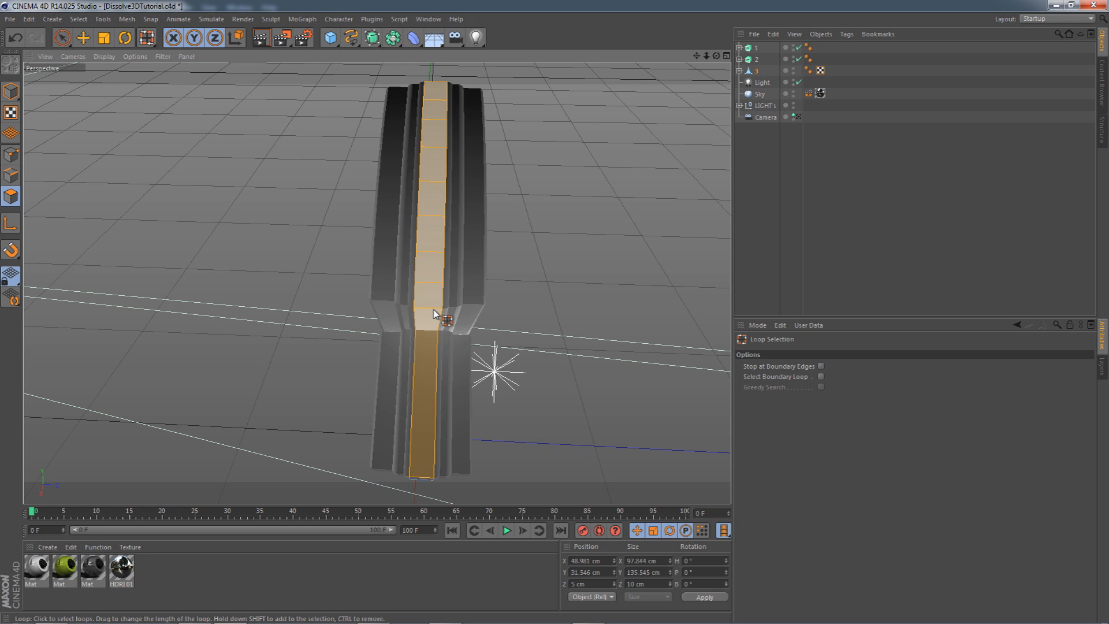
left_click_drag(706, 56, 669, 110)
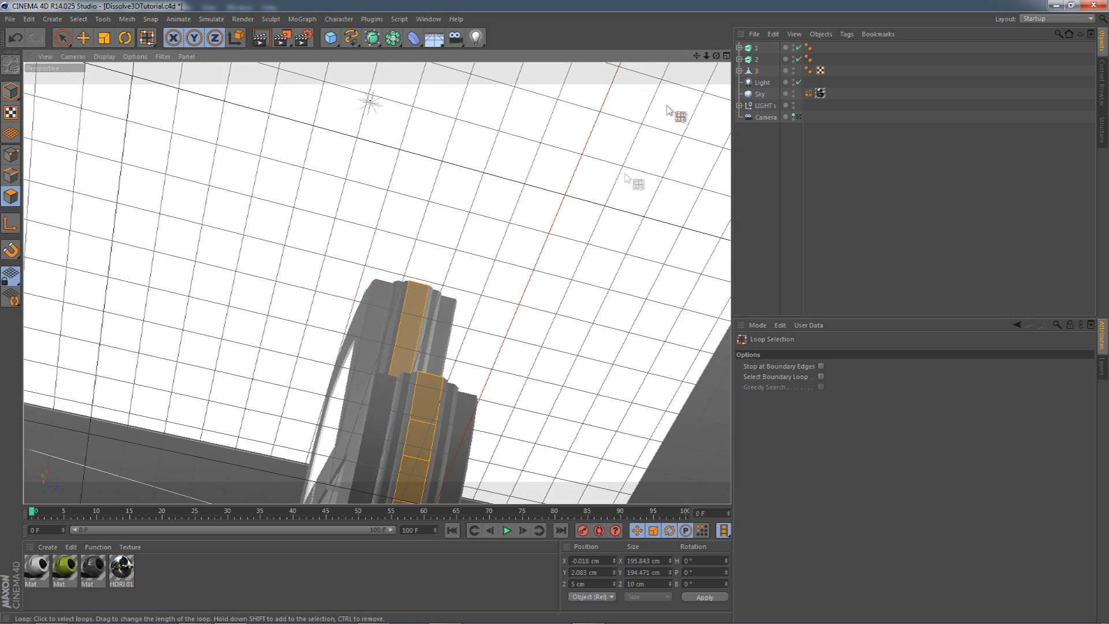
mouse_move(697, 56)
left_mouse_down()
mouse_move(699, 67)
mouse_move(715, 62)
left_mouse_up()
left_click_drag(716, 56, 728, 37)
left_click(749, 72)
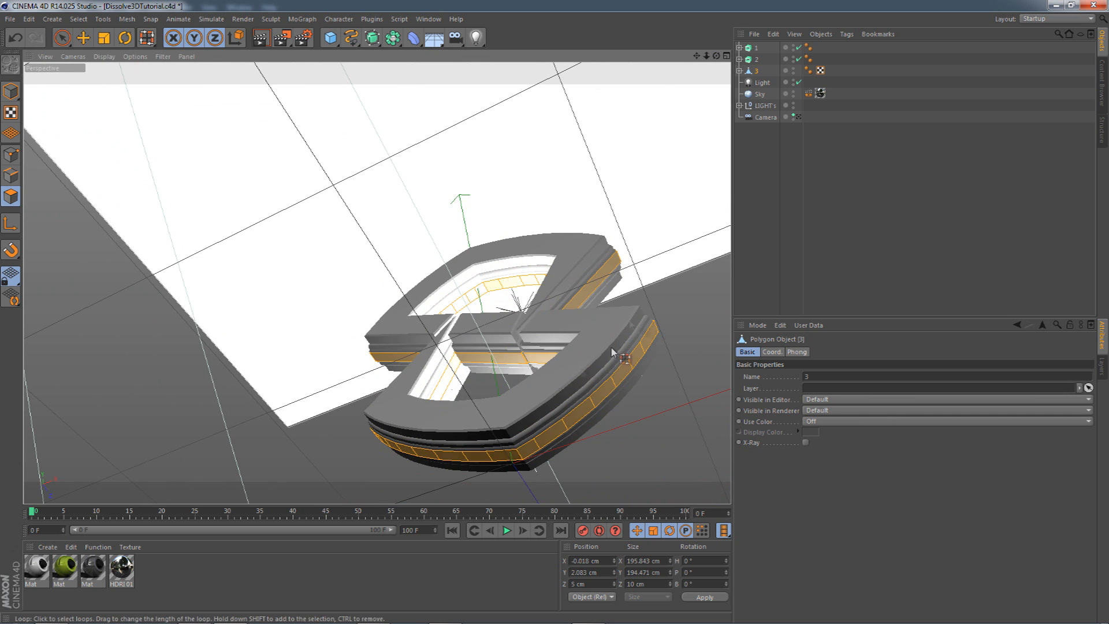
- Inspect layers 1, 2 and 3 together in model mode, and return object 3 to polygon mode
mouse_move(716, 56)
left_mouse_down()
mouse_move(718, 72)
mouse_move(716, 56)
left_mouse_up()
left_click(11, 92)
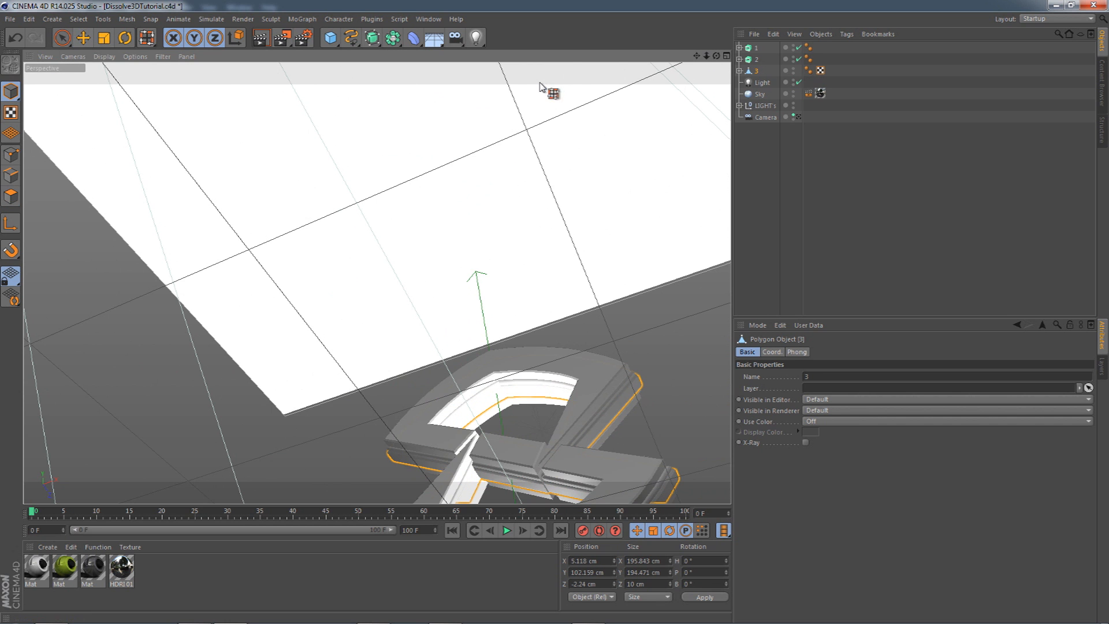
left_click_drag(696, 55, 699, 62)
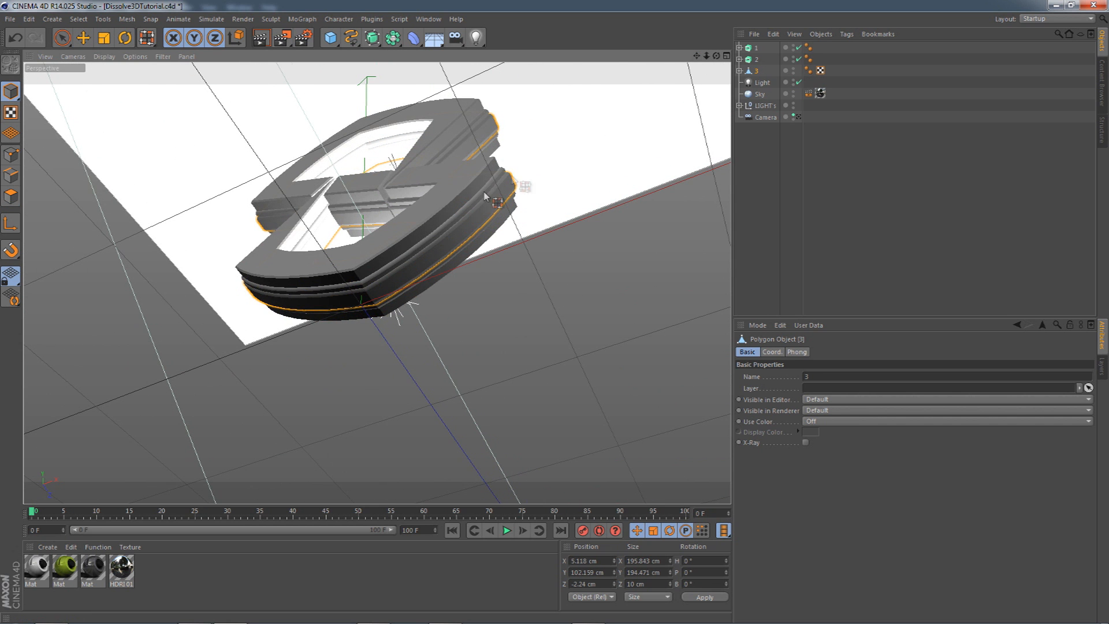
left_click(756, 49)
left_click(757, 71, "shift")
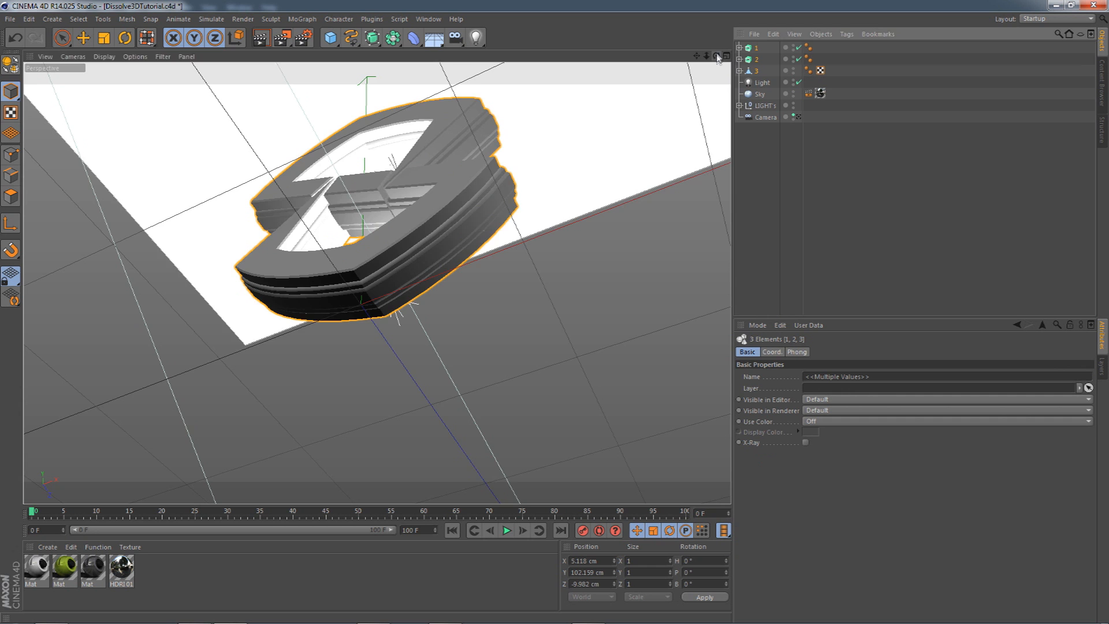
mouse_move(716, 56)
left_mouse_down()
mouse_move(716, 69)
mouse_move(716, 57)
mouse_move(699, 60)
mouse_move(705, 74)
left_mouse_up()
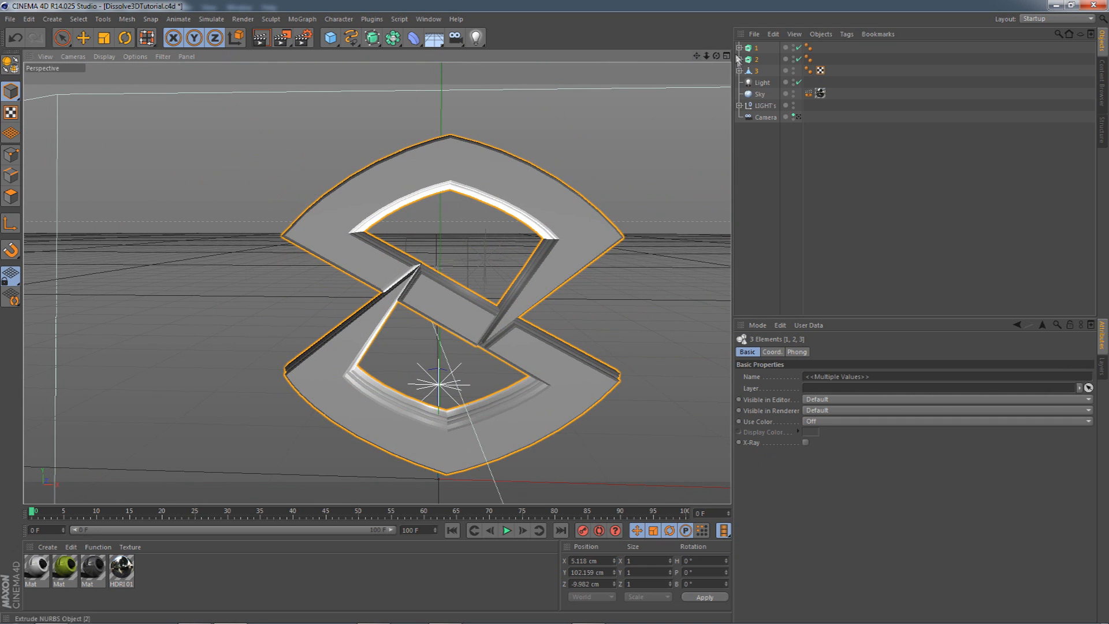
left_click(757, 71)
left_click(11, 198)
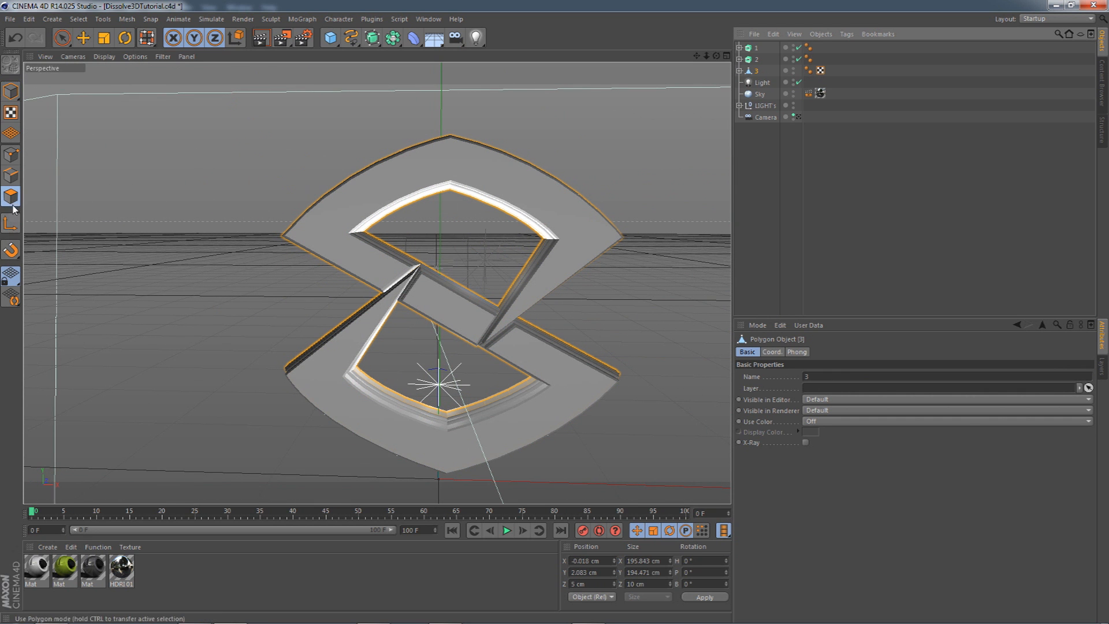
- Try beveling the selected rim loop of object 3 by about 2.6 cm and undo the bevel
mouse_move(716, 56)
left_mouse_down()
mouse_move(803, 78)
mouse_move(742, 26)
mouse_move(719, 32)
mouse_move(721, 63)
left_mouse_up()
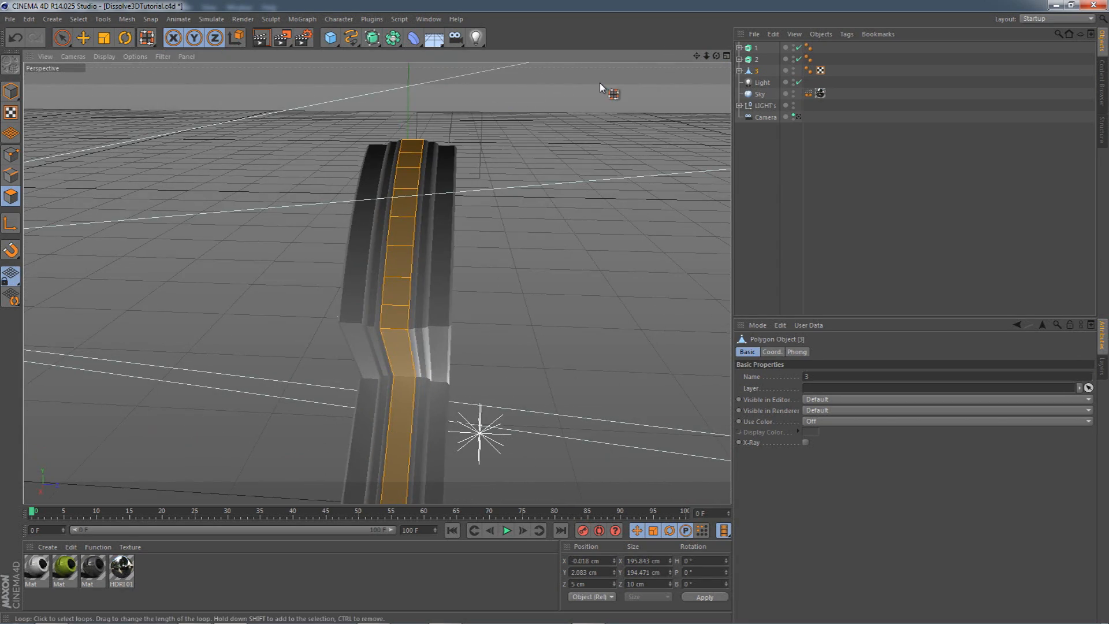
right_click(543, 92)
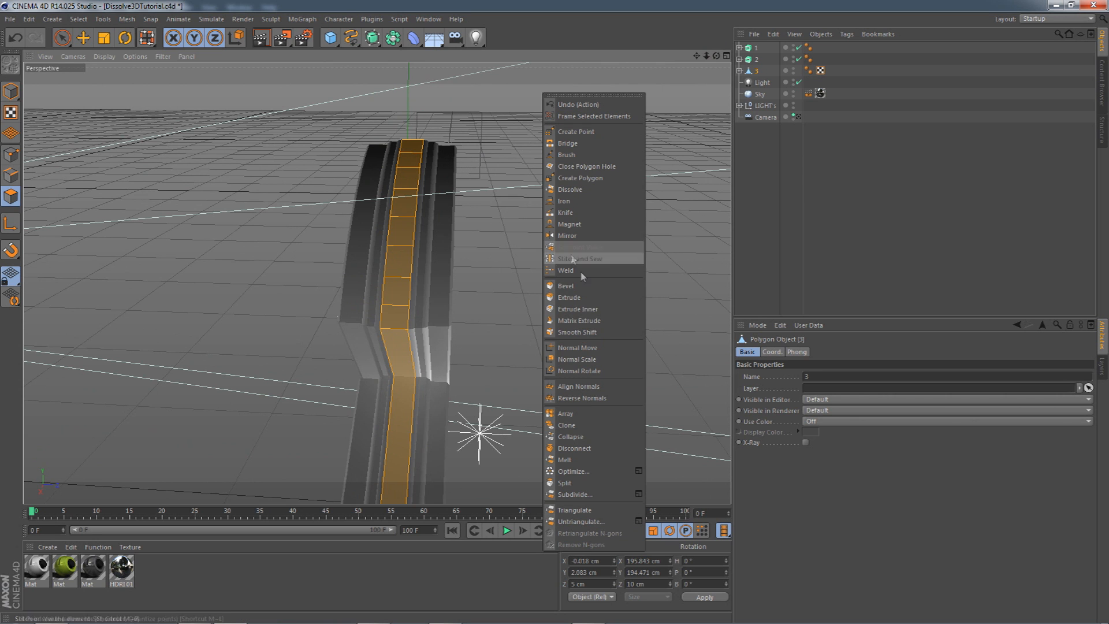
left_click(576, 310)
right_click(580, 310)
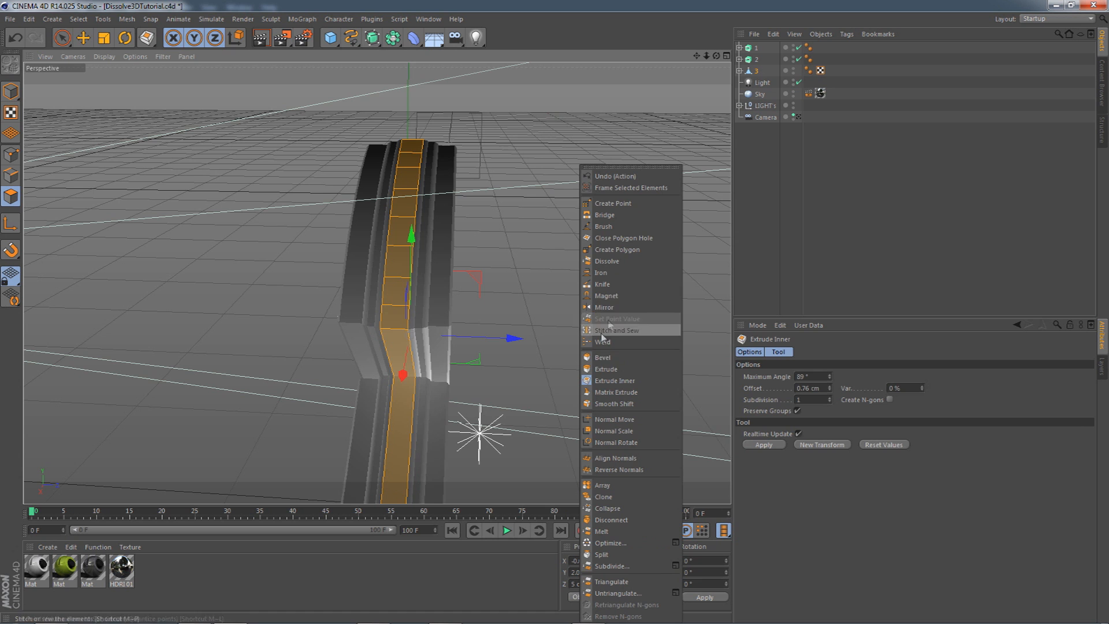
left_click(594, 362)
left_click_drag(558, 331, 573, 331)
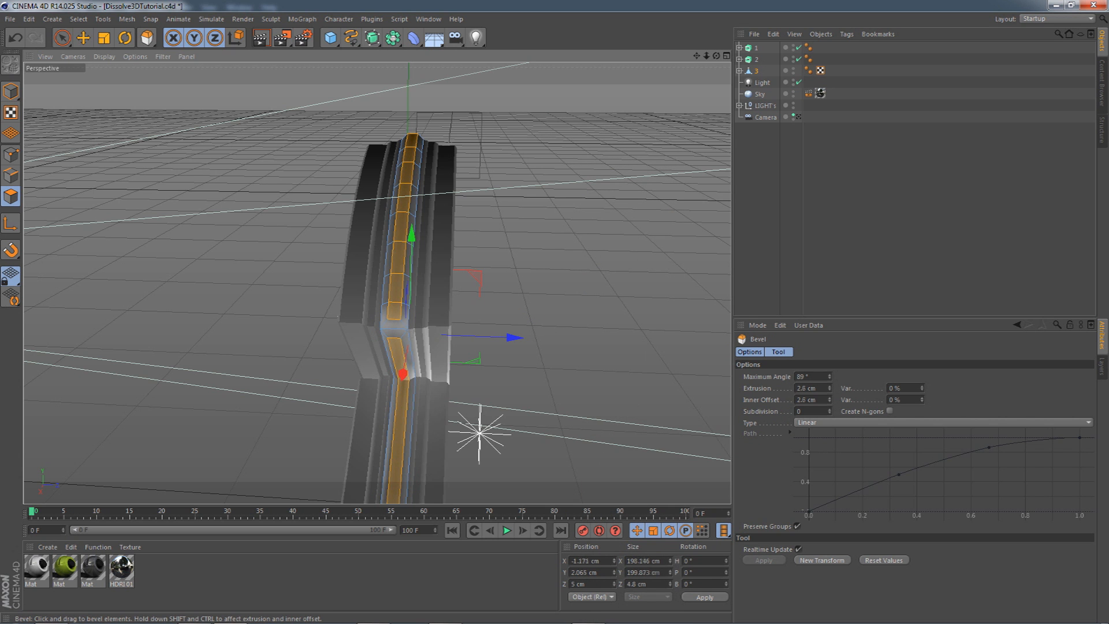
mouse_move(716, 56)
left_mouse_down()
mouse_move(849, 29)
mouse_move(860, 63)
mouse_move(716, 56)
left_mouse_up()
key("ctrl+z")
- Try extruding the selected rim loop by about 45.9 cm and undo the extrusion
right_click(541, 194)
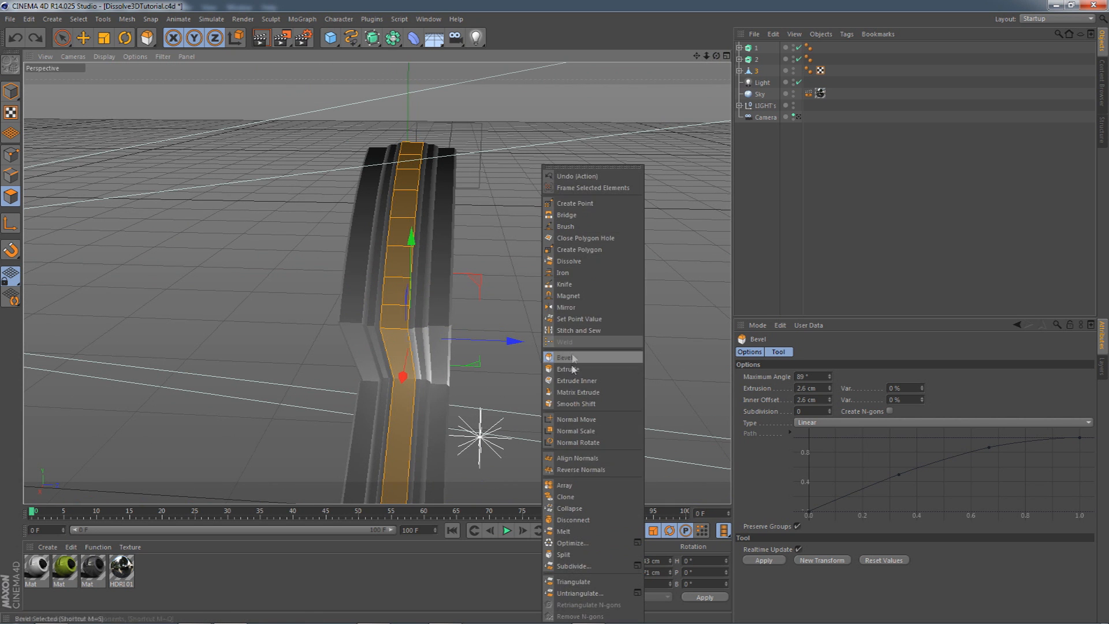
left_click(570, 369)
left_click_drag(544, 314, 648, 314)
key("ctrl+z")
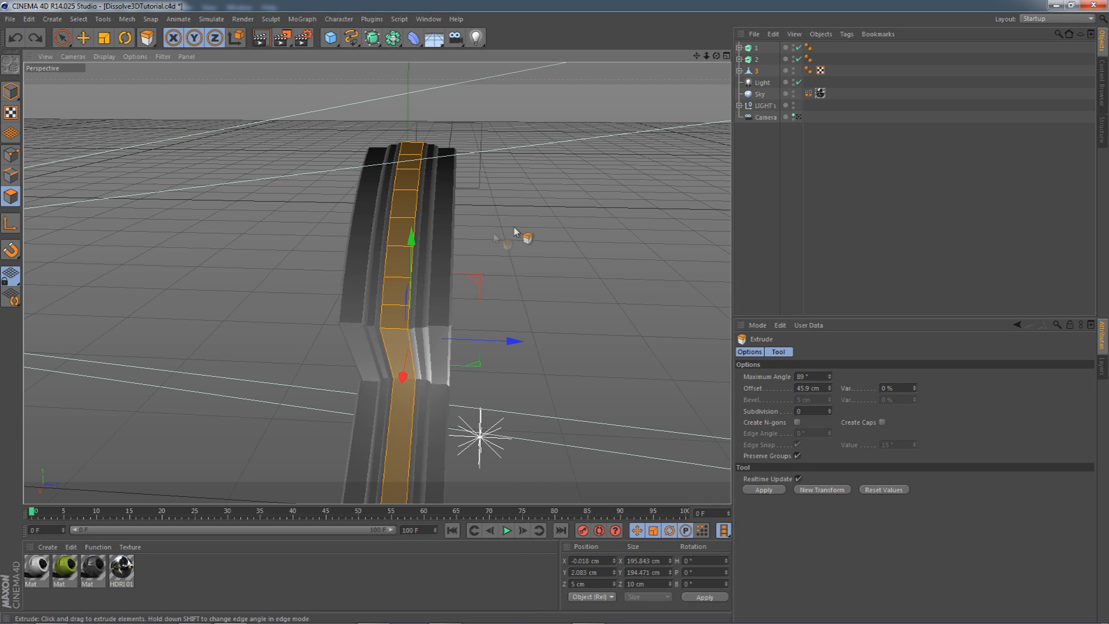
- Inset the selected rim loop with Extrude Inner by an offset of about 2.3 cm
right_click(517, 233)
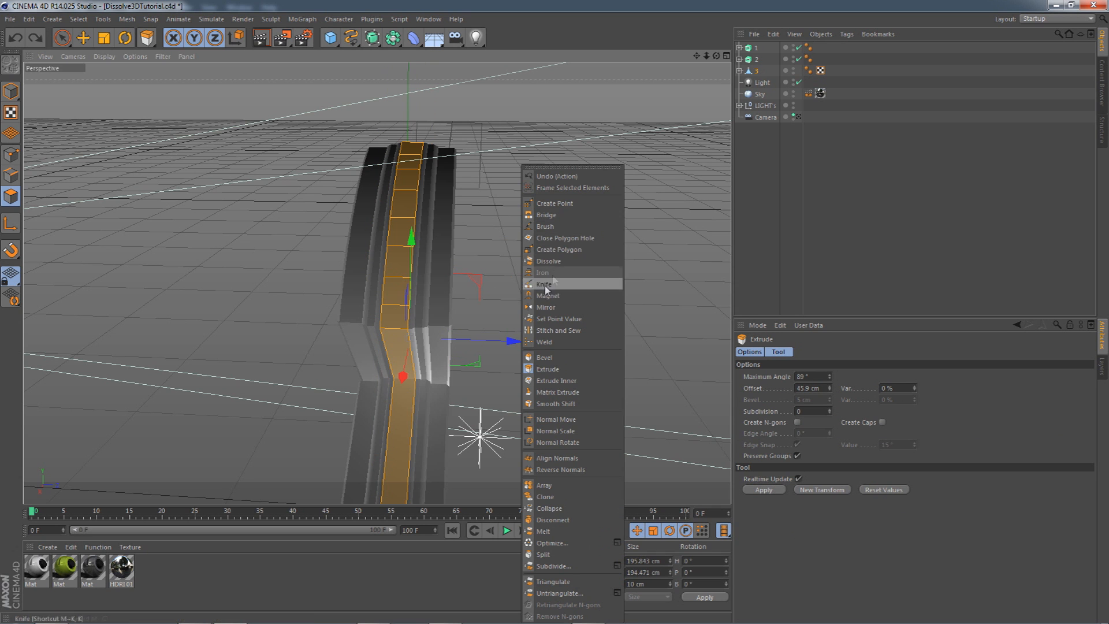
left_click(554, 381)
left_click_drag(524, 271, 541, 272)
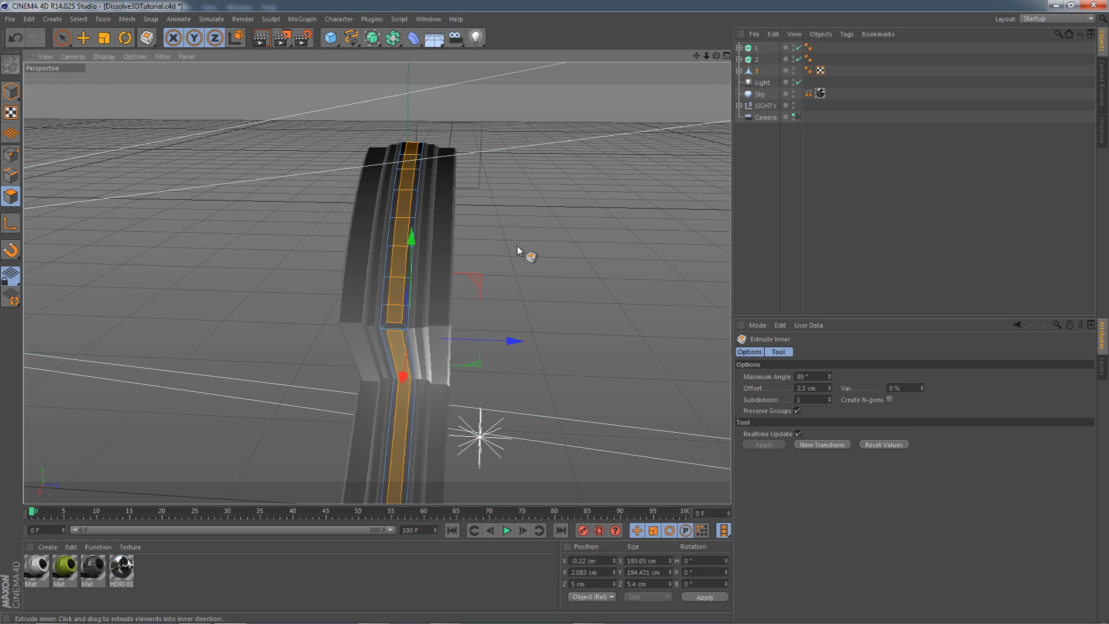
- Try a Matrix Extrude with 8 steps on the inset polygons and undo it
right_click(524, 207)
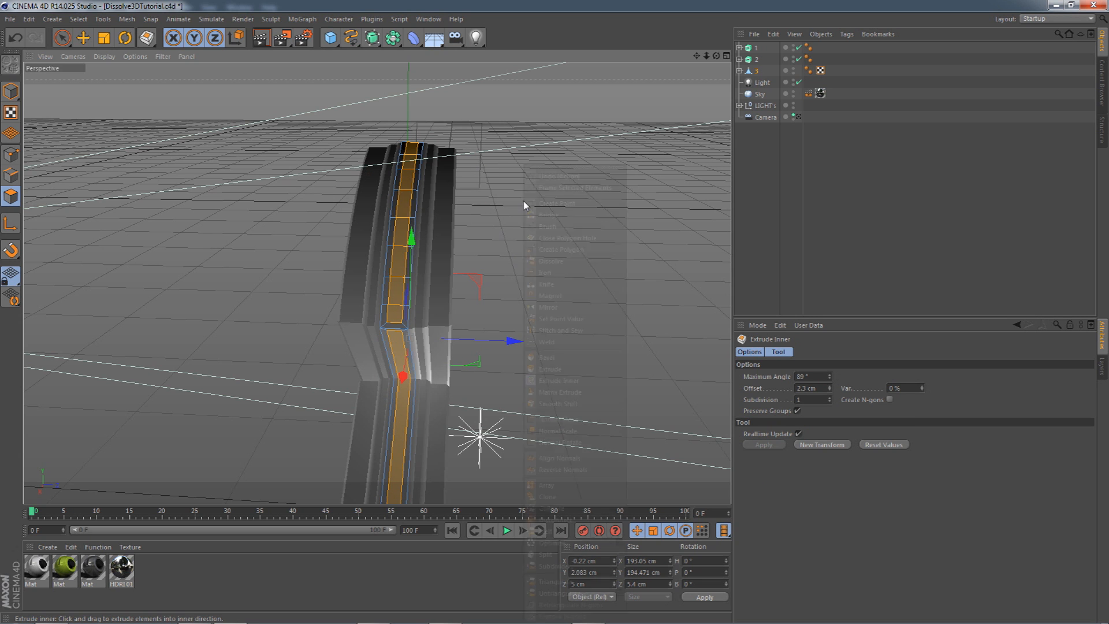
left_click(559, 392)
left_click_drag(531, 228, 532, 228)
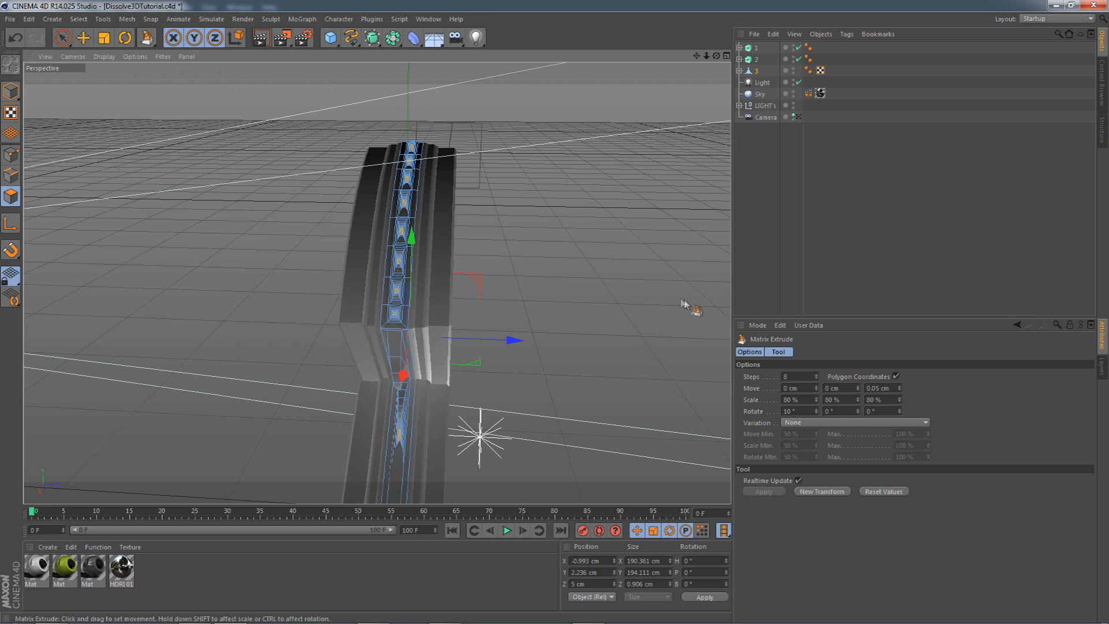
mouse_move(717, 56)
left_mouse_down()
mouse_move(632, 76)
mouse_move(554, 138)
left_mouse_up()
key("ctrl+z")
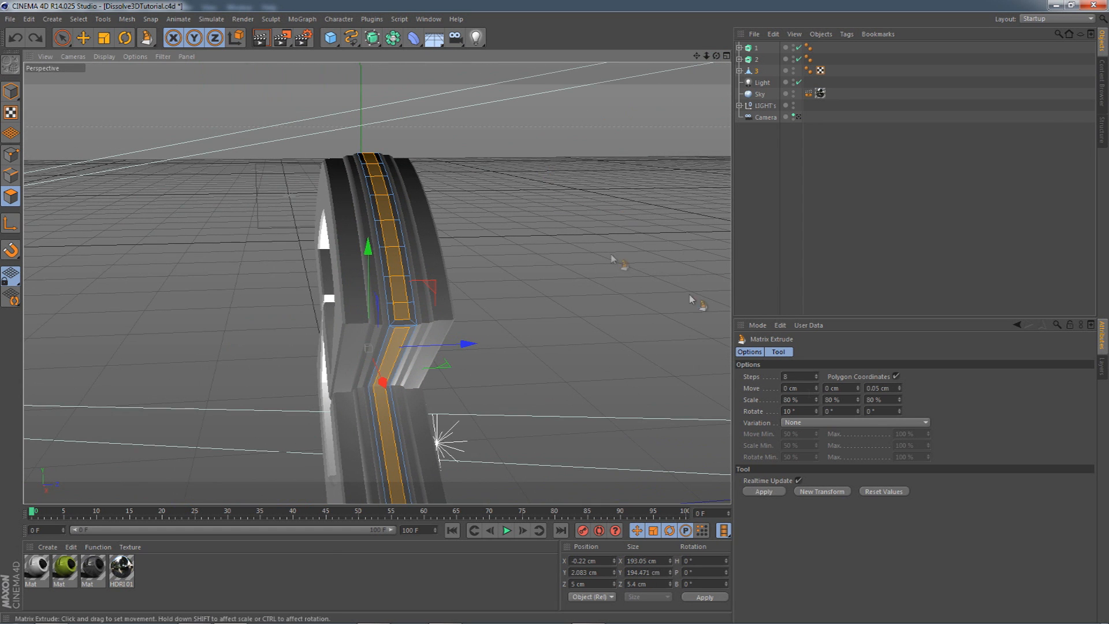
- Sink the inset polygons into the rim with Smooth Shift at an offset of about -0.7 cm
right_click(493, 275)
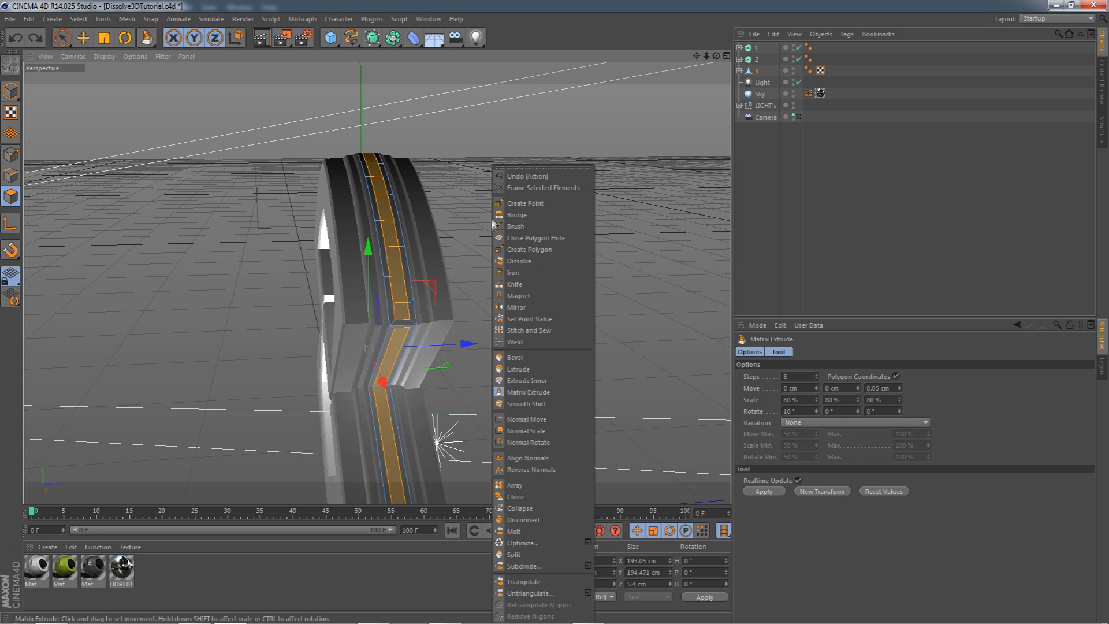
left_click(534, 409)
mouse_move(509, 244)
left_mouse_down()
mouse_move(589, 245)
mouse_move(480, 245)
mouse_move(528, 245)
mouse_move(514, 245)
left_mouse_up()
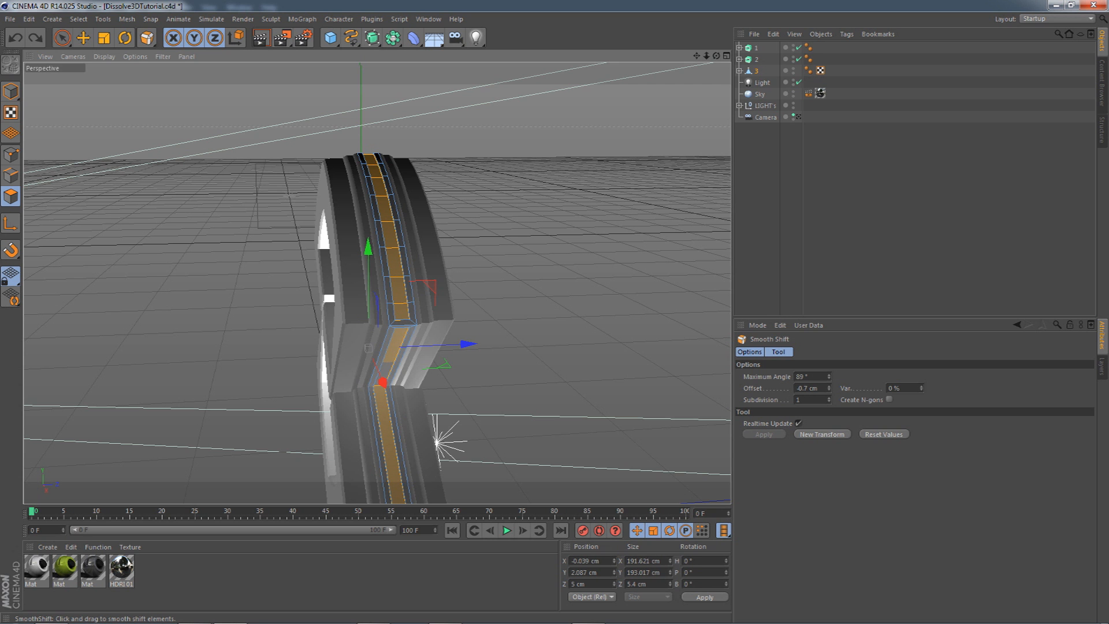
mouse_move(716, 56)
left_mouse_down()
mouse_move(514, 72)
mouse_move(491, 61)
mouse_move(405, 65)
left_mouse_up()
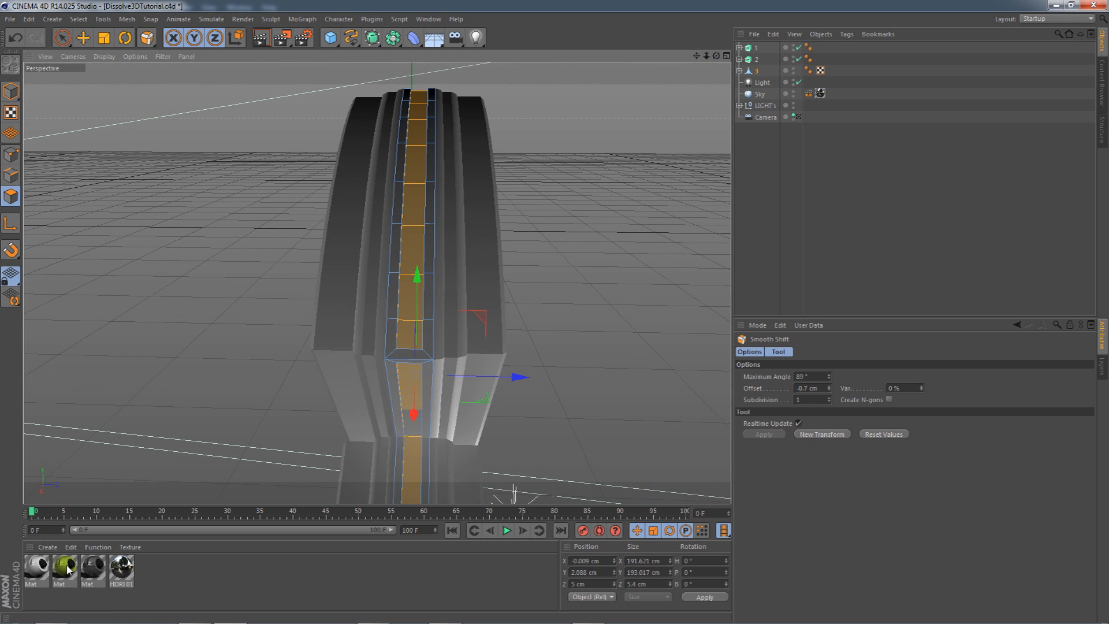
- Assign the green material to the selected groove polygons of object 3 and check the resulting polygon selection tag
left_click_drag(68, 568, 73, 556)
left_click_drag(386, 282, 416, 257)
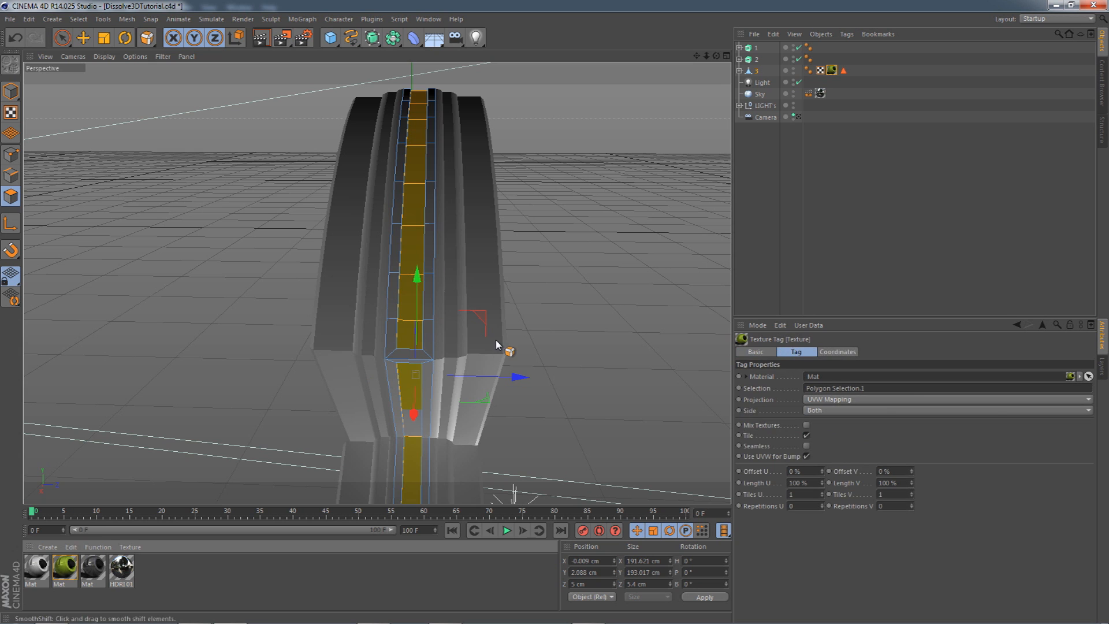
left_click_drag(417, 191, 597, 132)
left_click(843, 71)
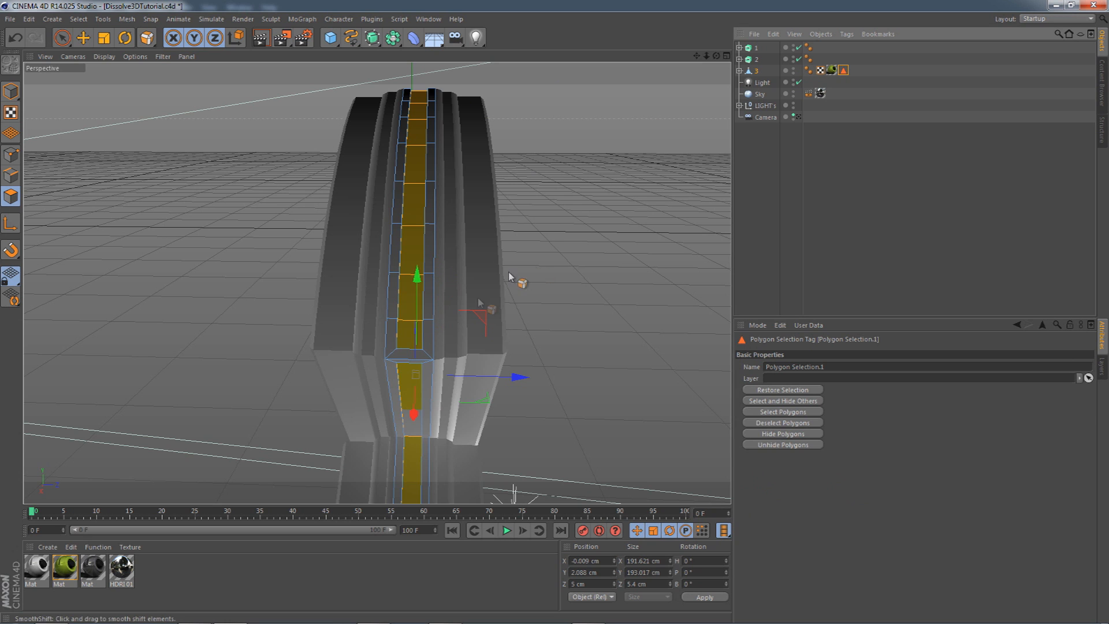
- Set the green texture tag's projection to Cubic and enable seamless tiling
left_click(832, 70)
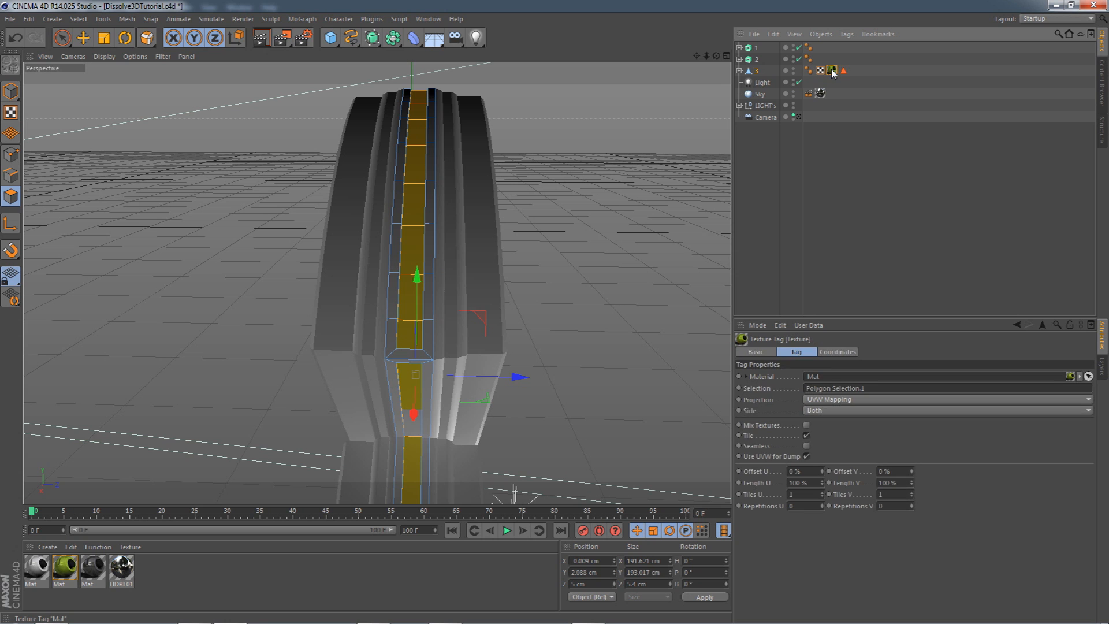
left_click(816, 404)
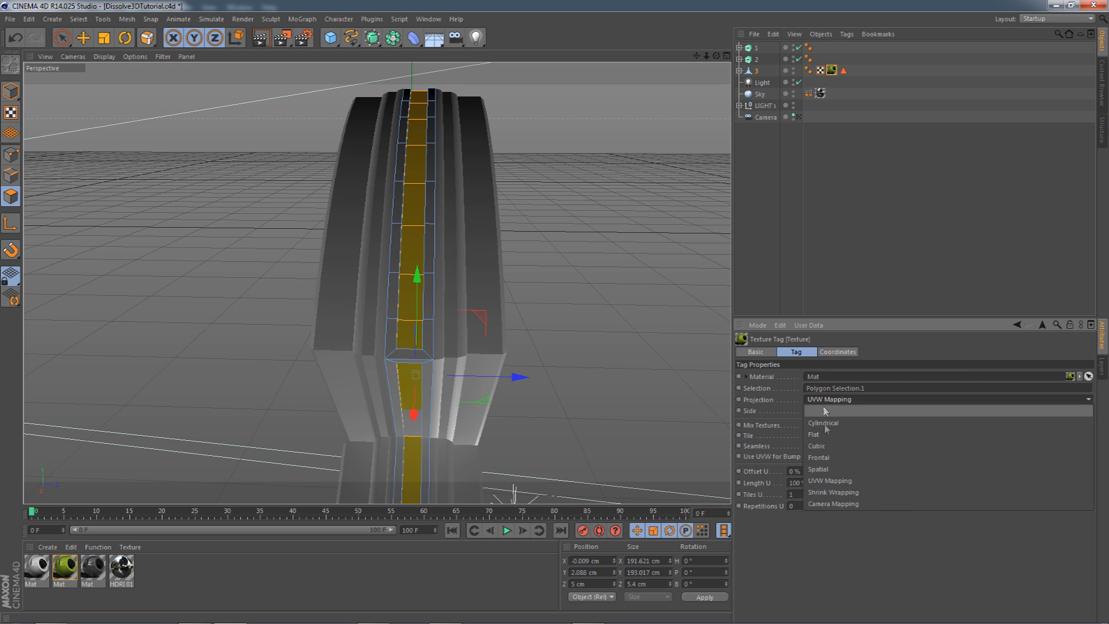
left_click(822, 454)
left_click(807, 446)
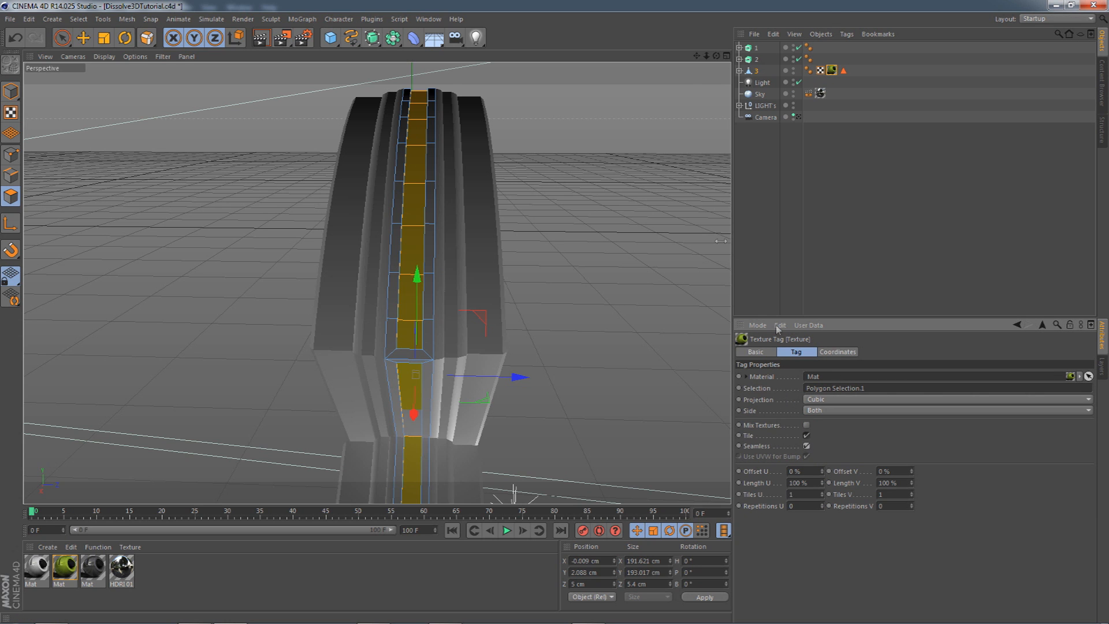
- Deselect the polygons and apply the light grey material to object 2 with Cubic projection
left_click_drag(707, 56, 173, 67)
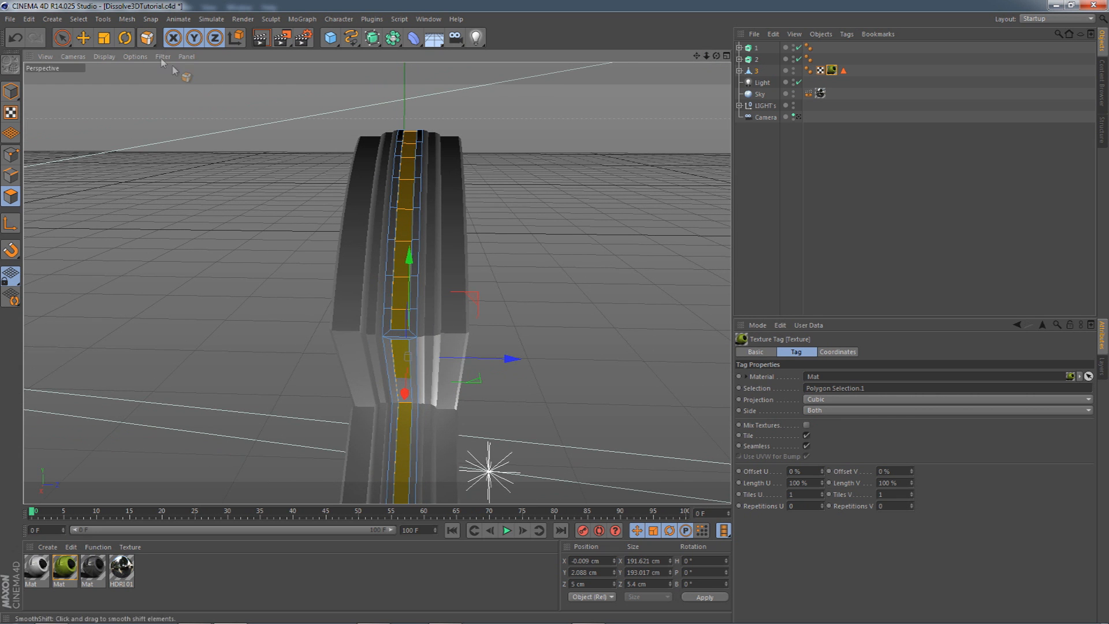
left_click(84, 39)
left_click(789, 173)
left_click_drag(715, 56, 756, 60)
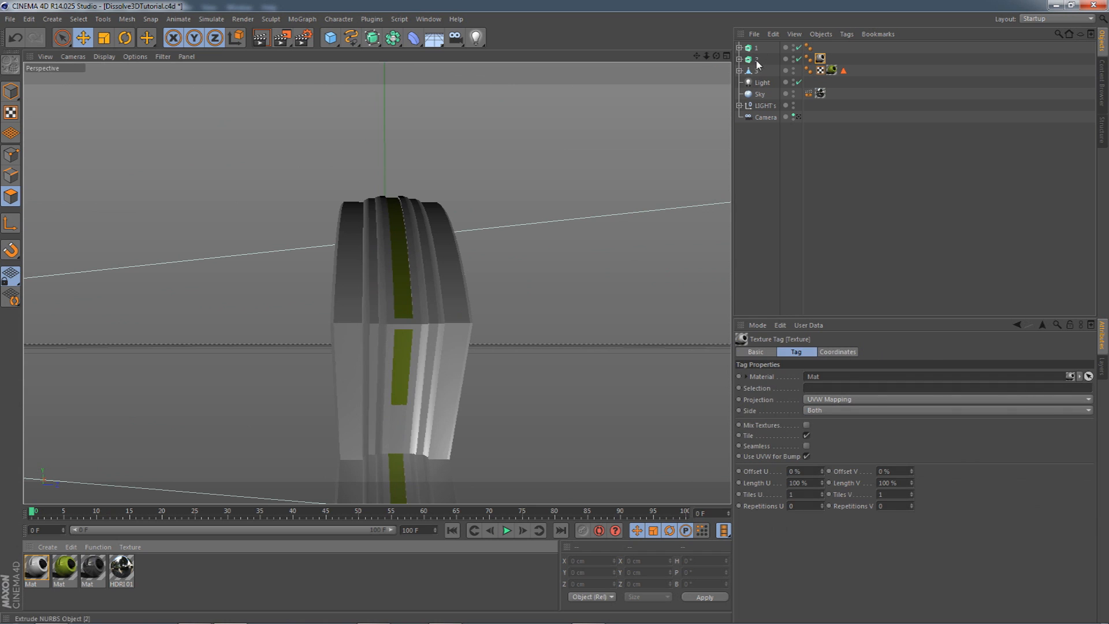
left_click(820, 399)
left_click(813, 449)
- Apply the dark grey material to object 1 with Cubic projection and seamless tiling
left_click(94, 571)
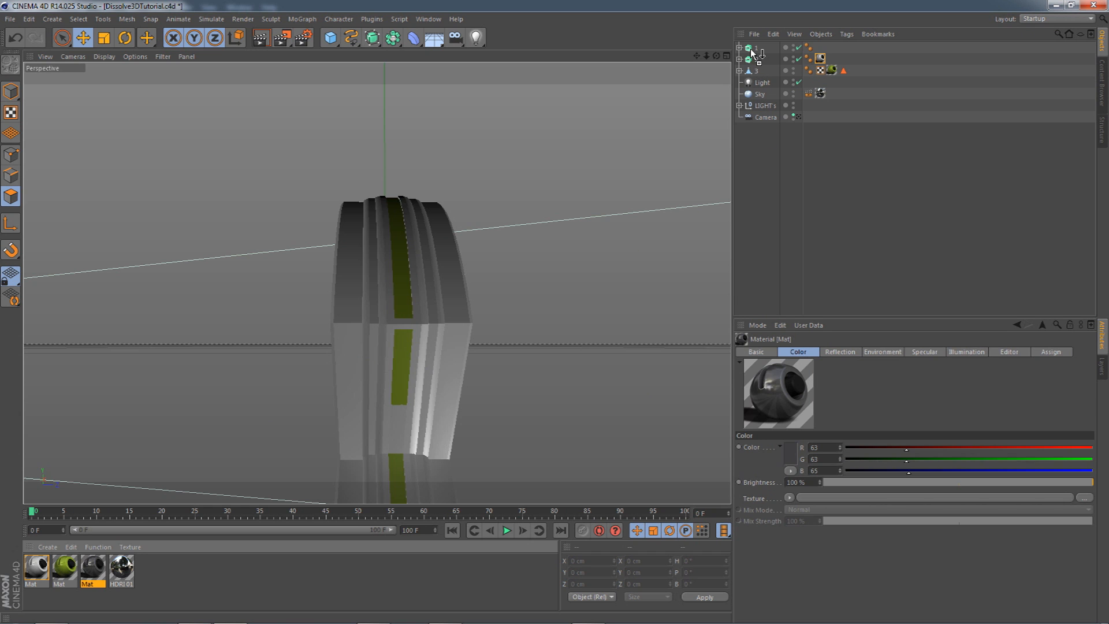
left_click_drag(752, 52, 757, 54)
left_click(824, 400)
left_click(812, 449)
left_click(806, 446)
mouse_move(715, 56)
left_mouse_down()
mouse_move(629, 93)
mouse_move(724, 66)
left_mouse_up()
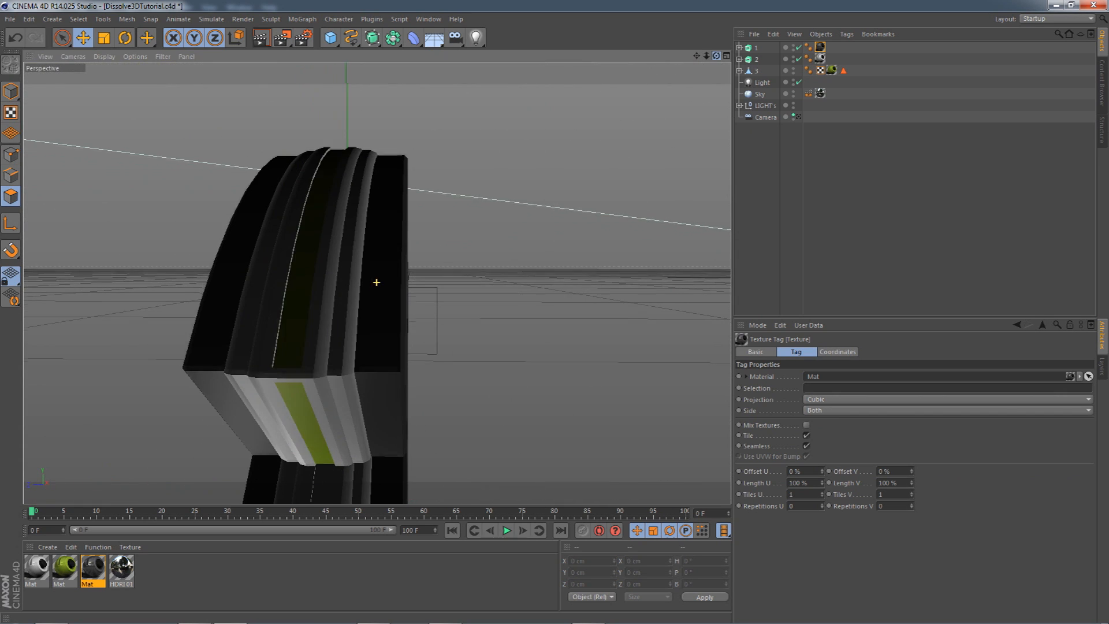
- Convert object 2 into an editable polygon object and loop-select the polygons around its outer rim
left_click(751, 60)
key("c")
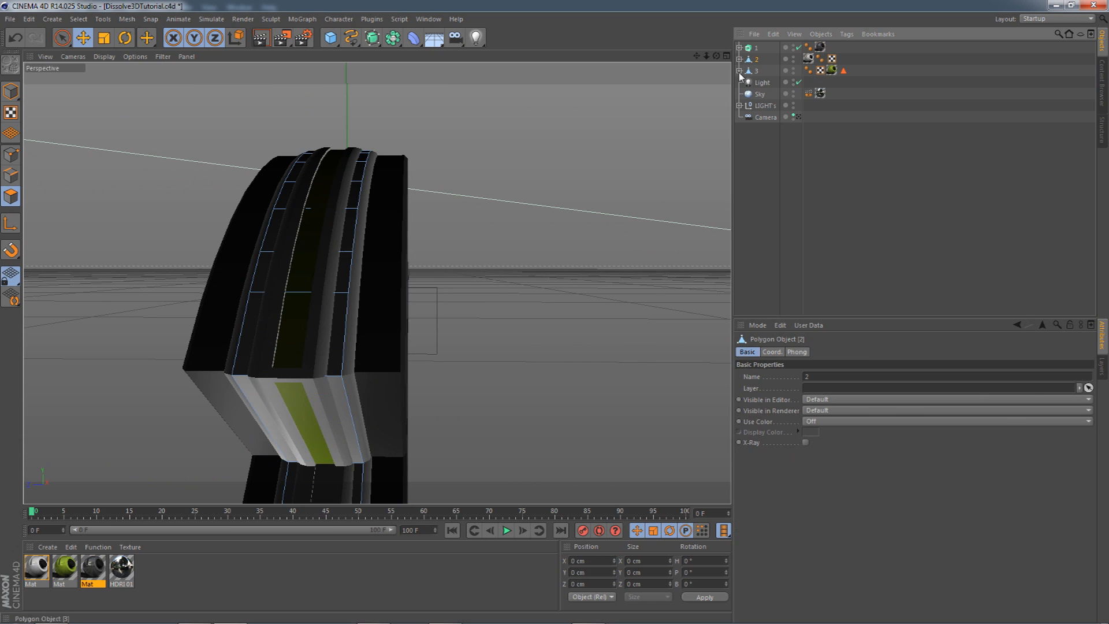
key("u")
key("l")
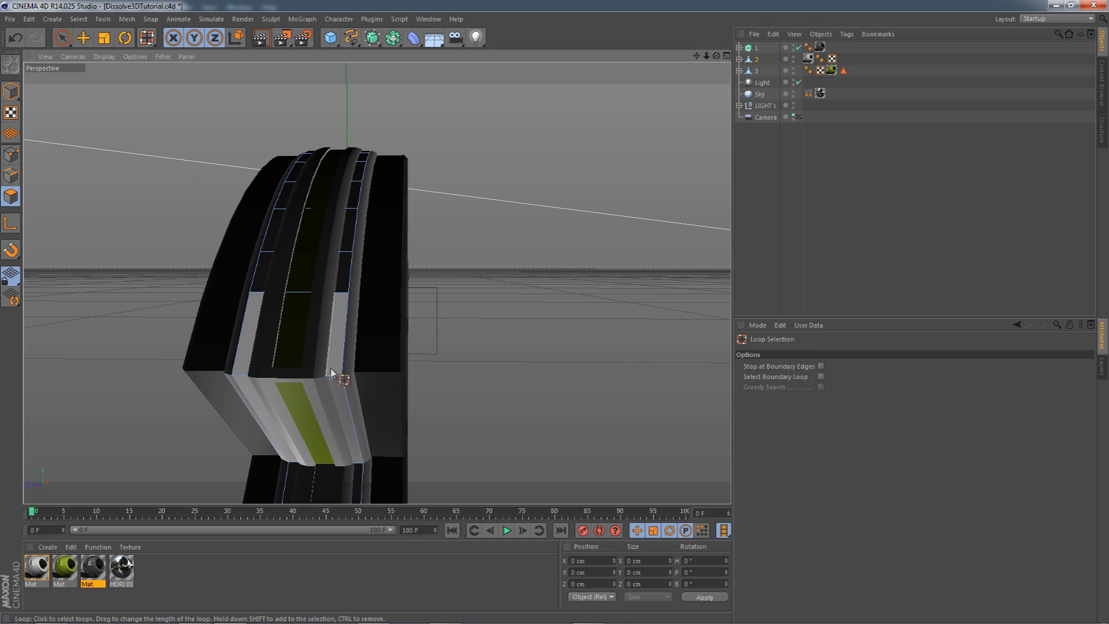
left_click(354, 398)
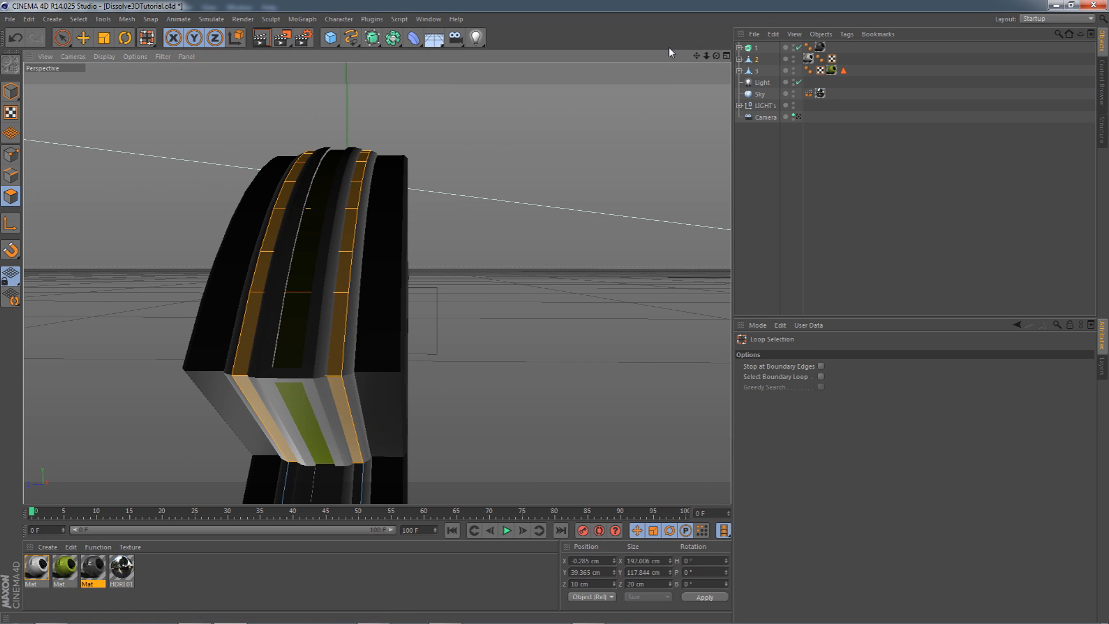
- Add the remaining loops of rim polygons on object 2 to the selection so both bands are selected all around
left_click_drag(697, 56, 377, 282)
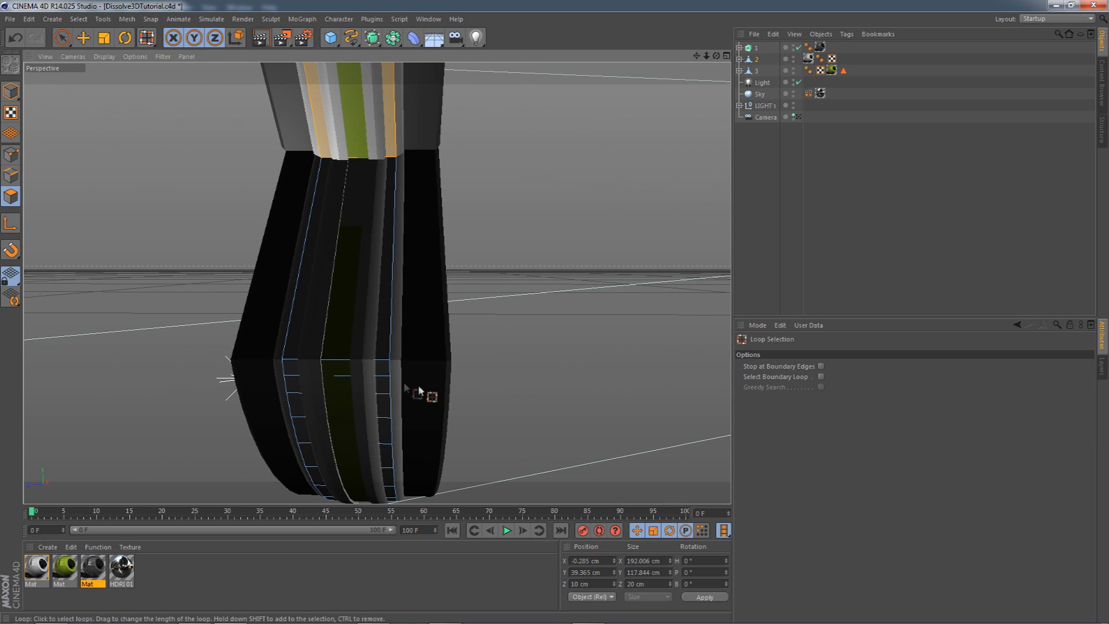
left_click(383, 361)
mouse_move(716, 56)
left_mouse_down()
mouse_move(682, 63)
mouse_move(718, 58)
mouse_move(377, 282)
mouse_move(717, 59)
mouse_move(377, 283)
mouse_move(697, 56)
left_mouse_up()
left_click_drag(716, 56, 695, 144)
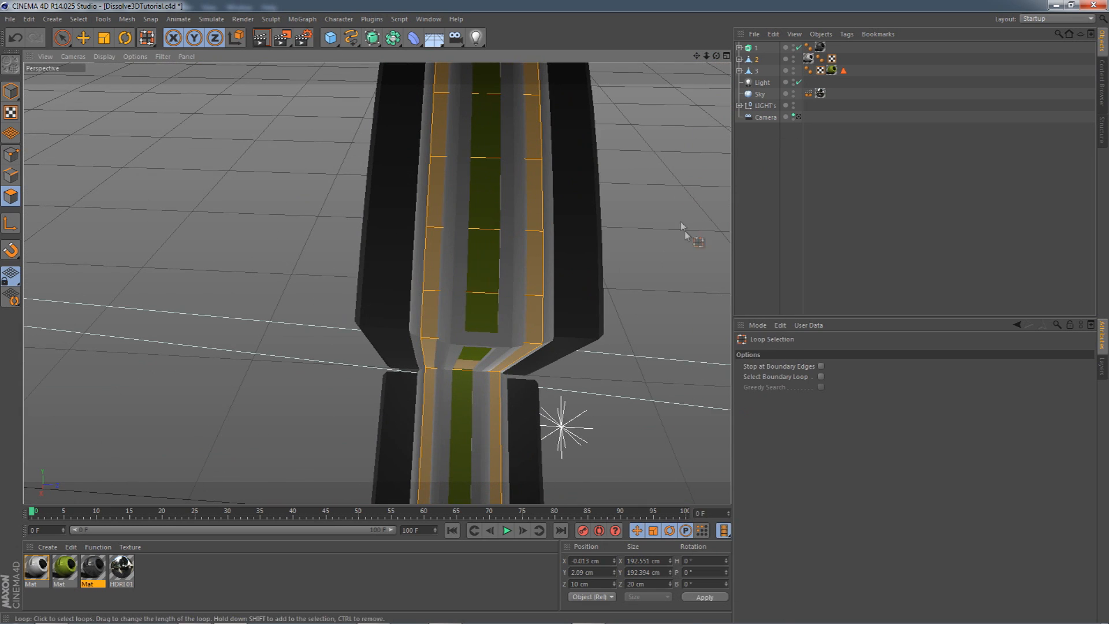
- Inset the selected rim bands with Extrude Inner and sink them into grooves with a Smooth Shift offset of -0.36 cm
right_click(693, 237)
left_click(723, 383)
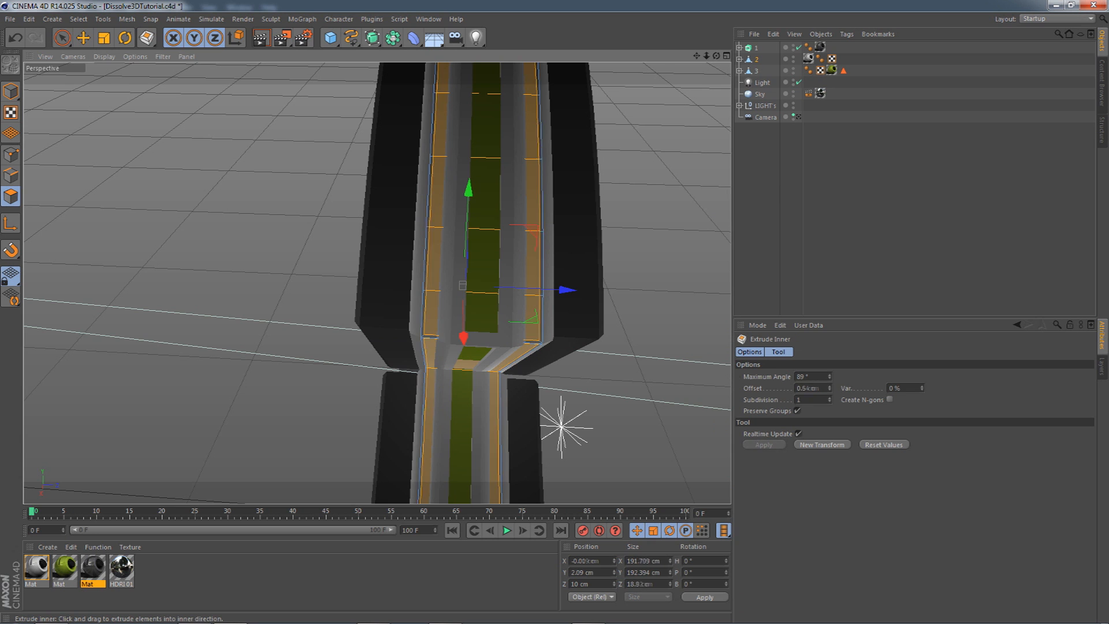
right_click(722, 300)
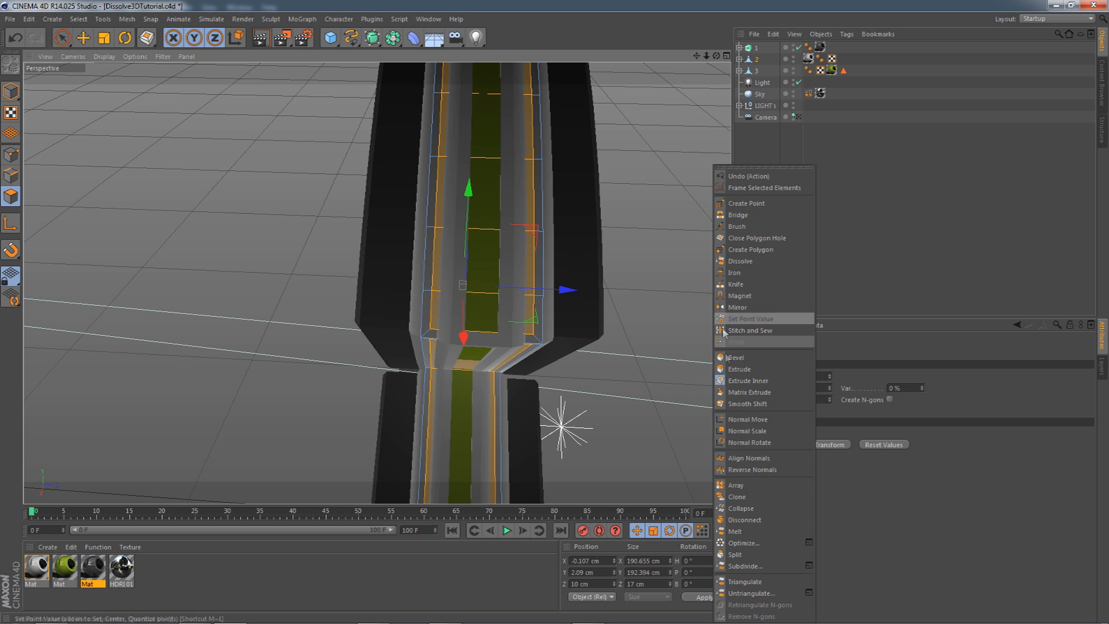
left_click(751, 400)
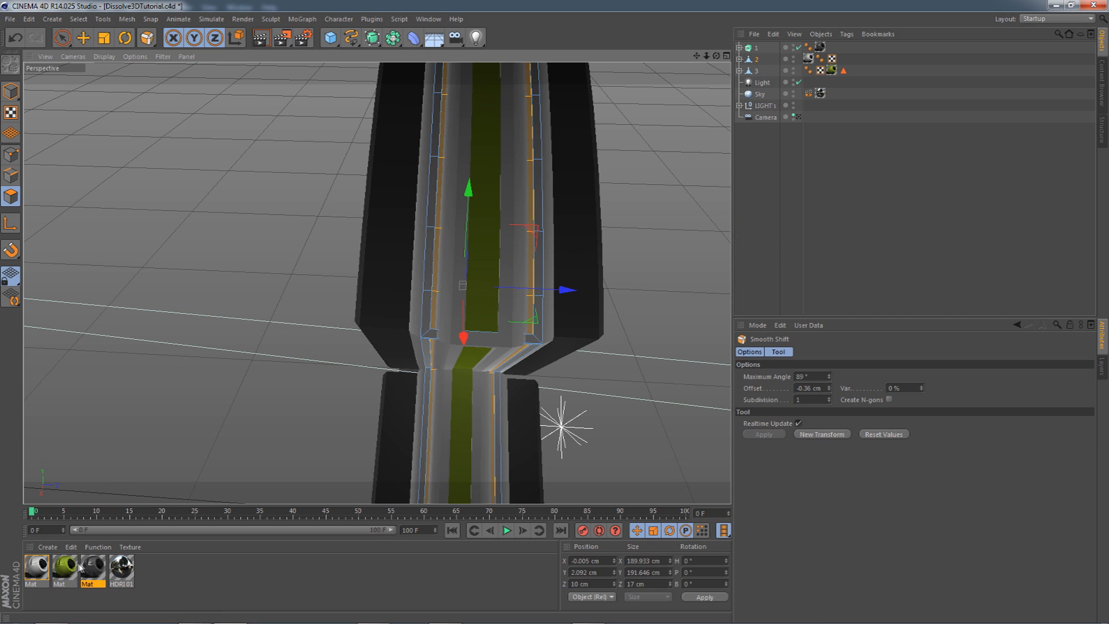
- Apply the green material to the selected groove polygons of object 2, then clear the object selection
left_click_drag(436, 321, 447, 312)
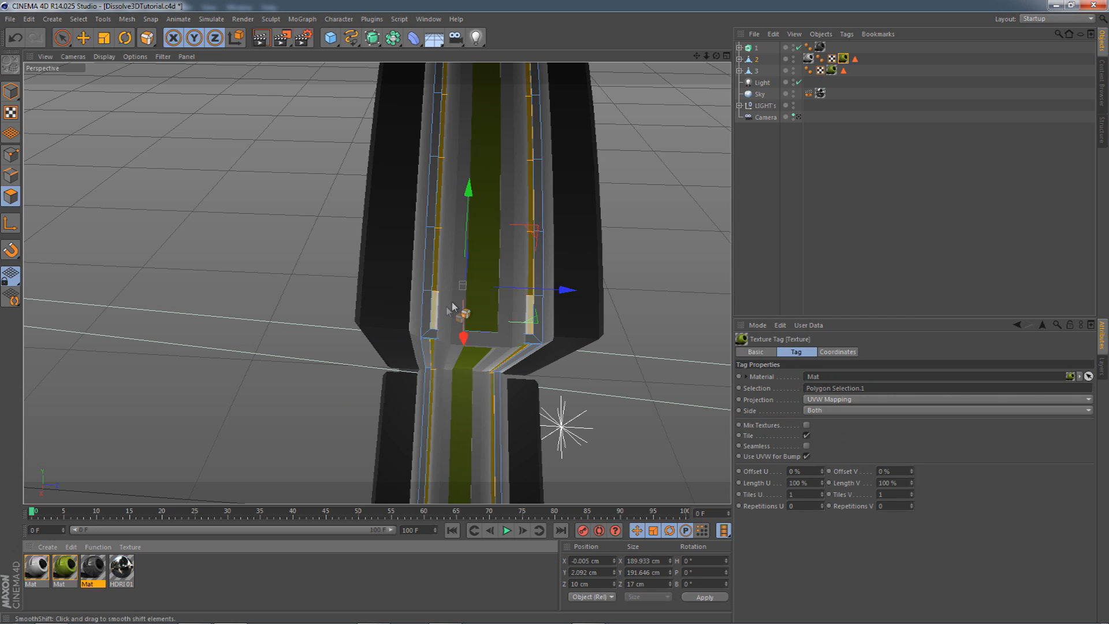
left_click(848, 226)
left_click_drag(706, 56, 338, 19)
- Select objects 1, 2 and 3 and group them under one null
left_click(311, 19)
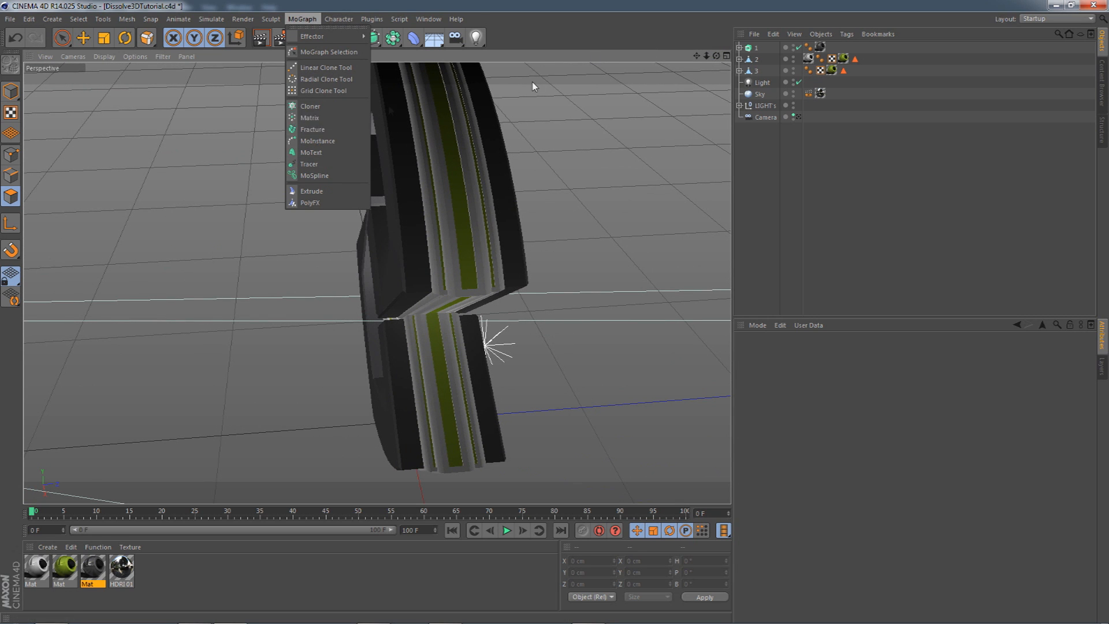
left_click(717, 55)
left_click_drag(716, 56, 681, 57)
left_click(751, 48)
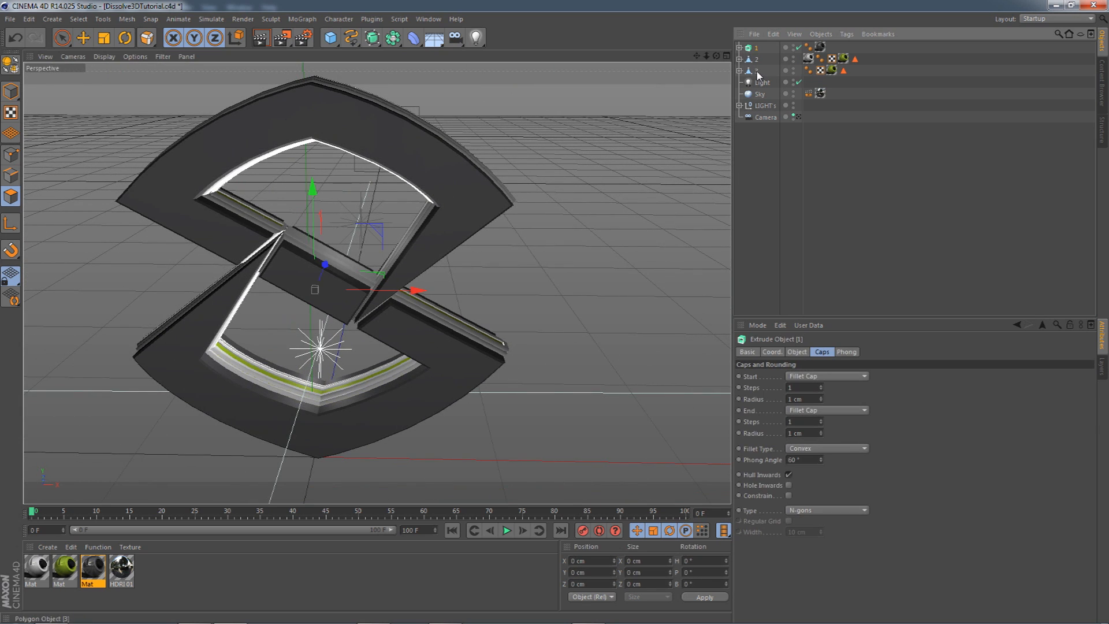
left_click(757, 72, "shift")
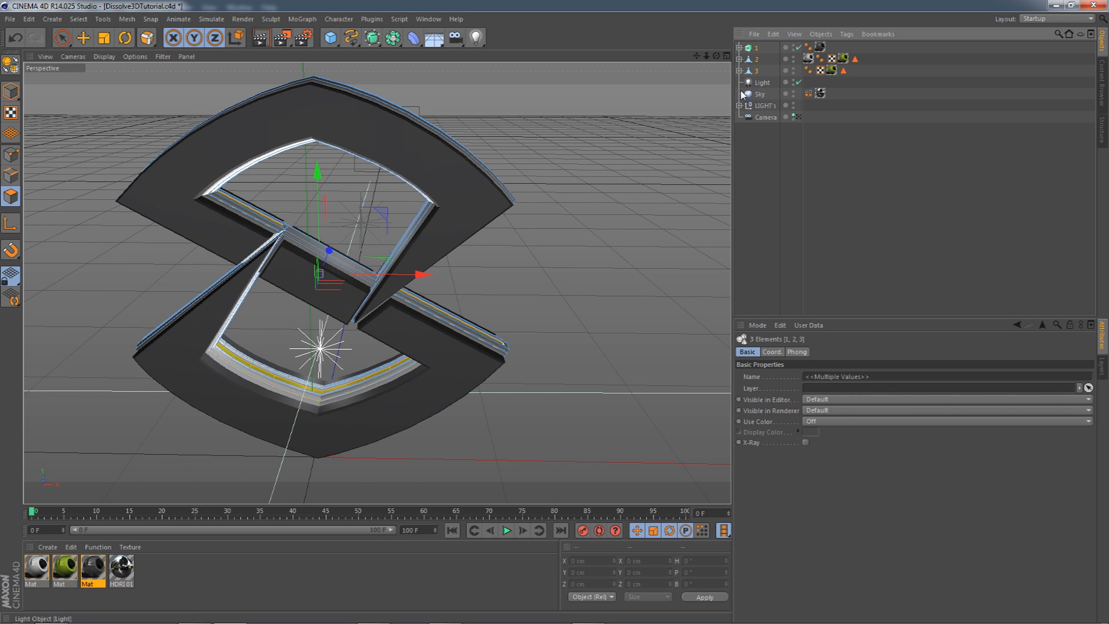
key("alt+g")
- Look through the scene camera and rotate the grouped logo into a tilted pose, undoing the last slight turn
left_click_drag(716, 56, 715, 60)
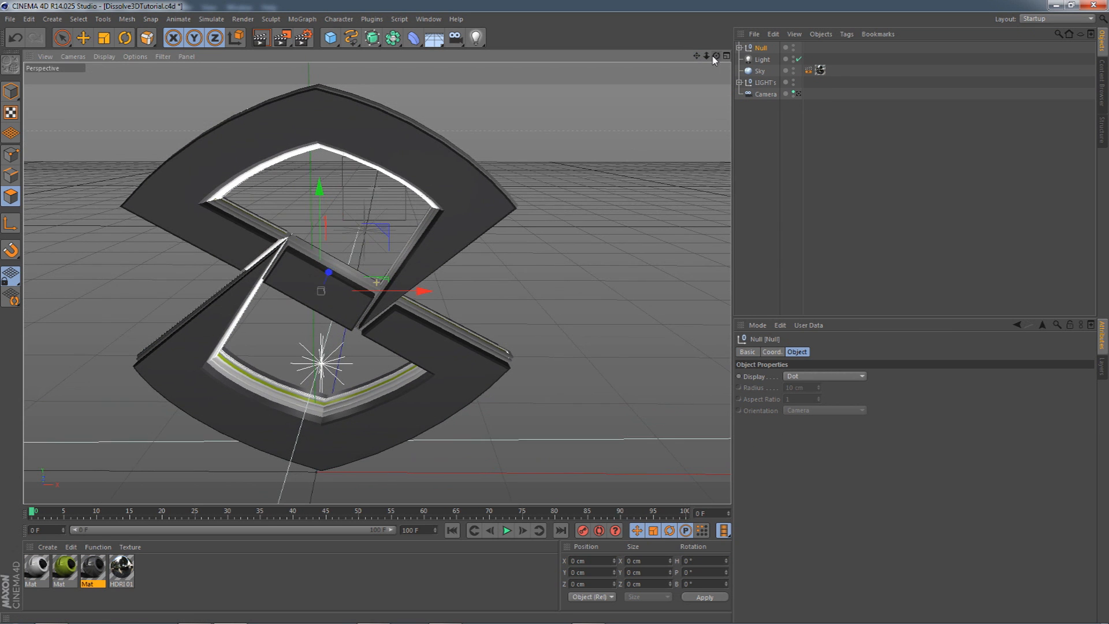
left_click(797, 93)
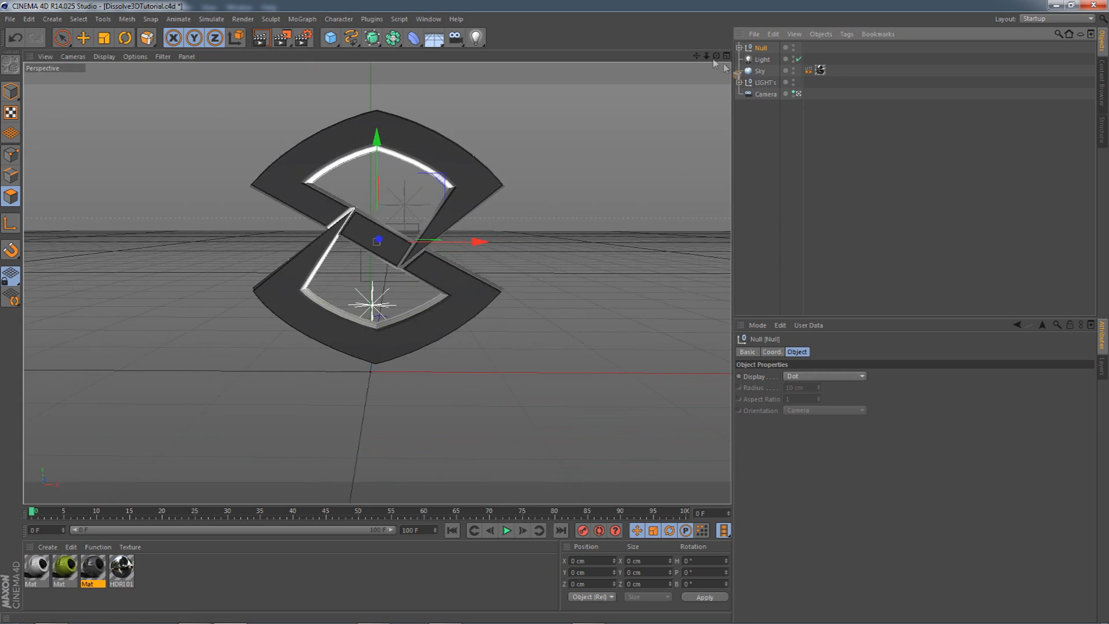
mouse_move(706, 56)
left_mouse_down()
mouse_move(719, 57)
mouse_move(697, 73)
left_mouse_up()
left_click(125, 38)
left_click_drag(388, 238, 369, 249)
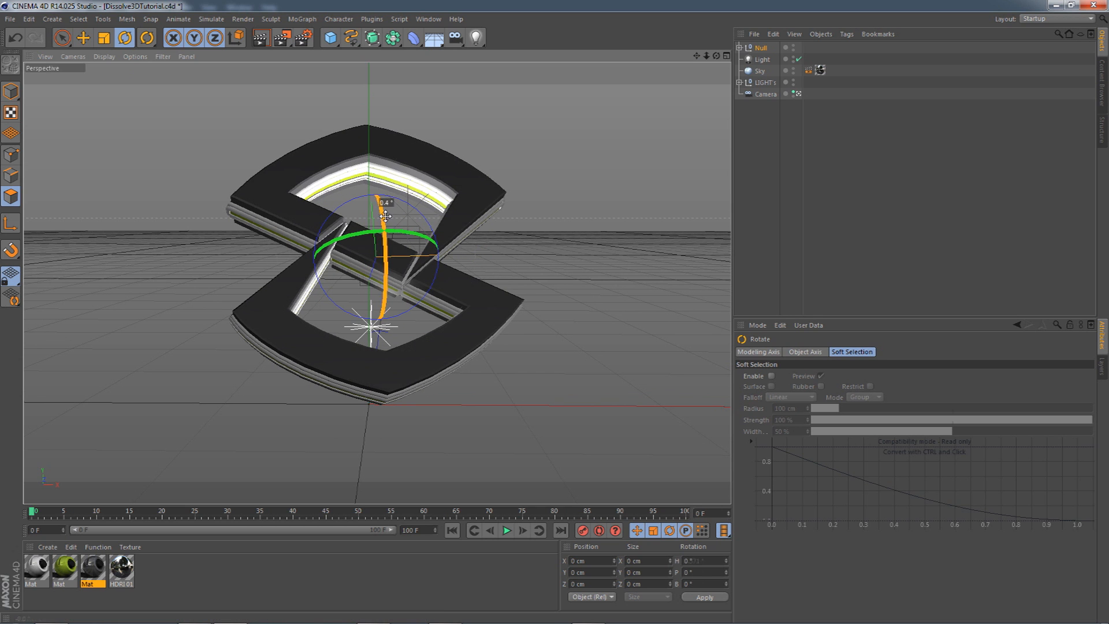
key("ctrl+z")
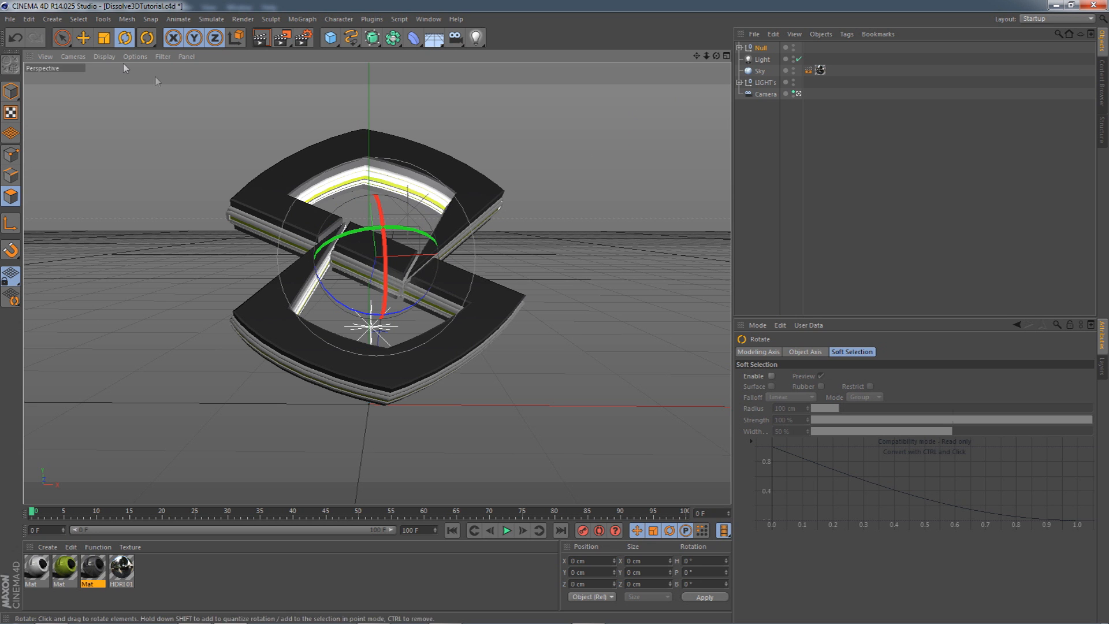
- Duplicate the logo group, place the copy to the left of the original and scale it down to a small logo
key("e")
left_click_drag(468, 260, 280, 289, "ctrl")
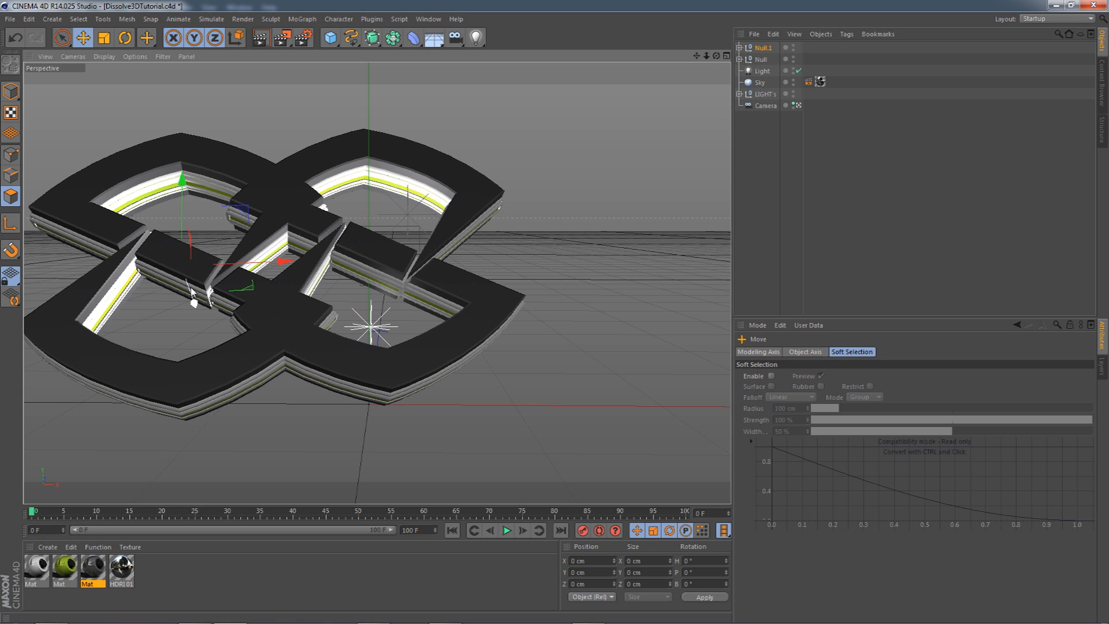
left_click_drag(193, 296, 202, 319)
left_click(102, 39)
left_click_drag(287, 110, 3, 151)
- Rotate the small logo copy to a different angle and tuck it behind the main logo's left side
left_click(124, 39)
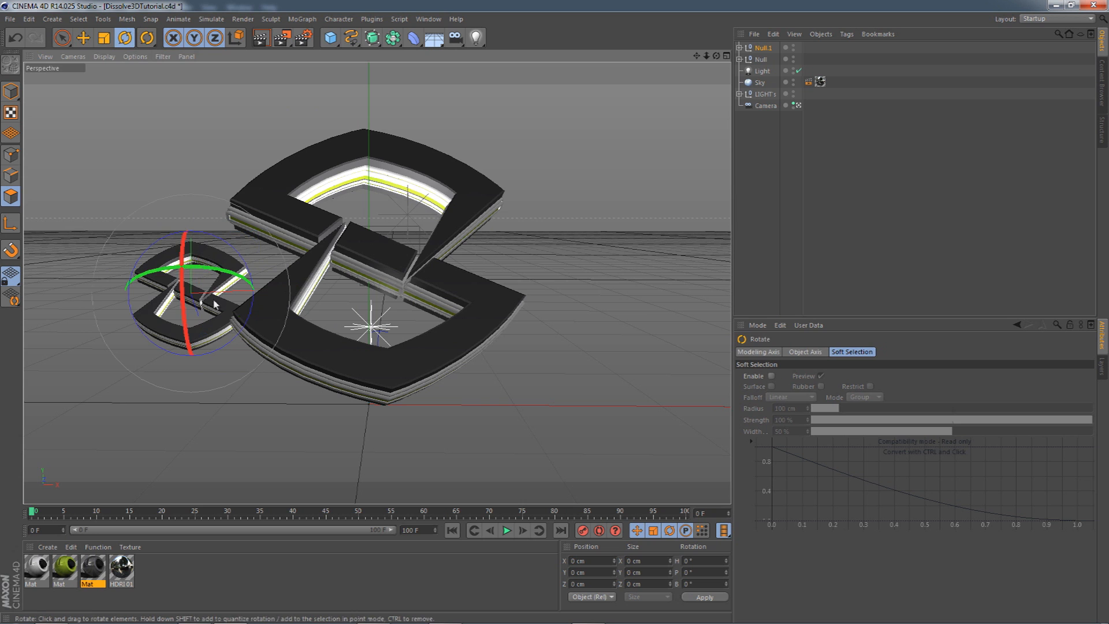
left_click_drag(207, 255, 162, 247)
left_click(83, 39)
left_click_drag(108, 100, 159, 113)
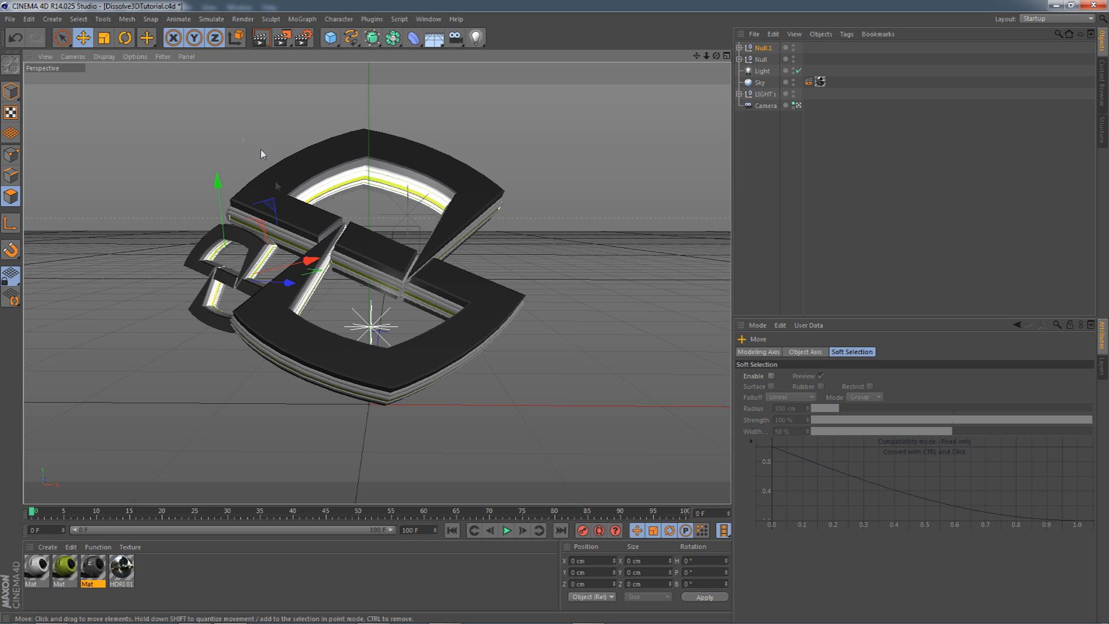
- Duplicate the small logo, place the copy behind the main logo's right side and scale it down further
left_click_drag(295, 263, 543, 274, "ctrl")
left_click_drag(550, 223, 527, 244)
left_click(107, 43)
left_click_drag(283, 107, 165, 124)
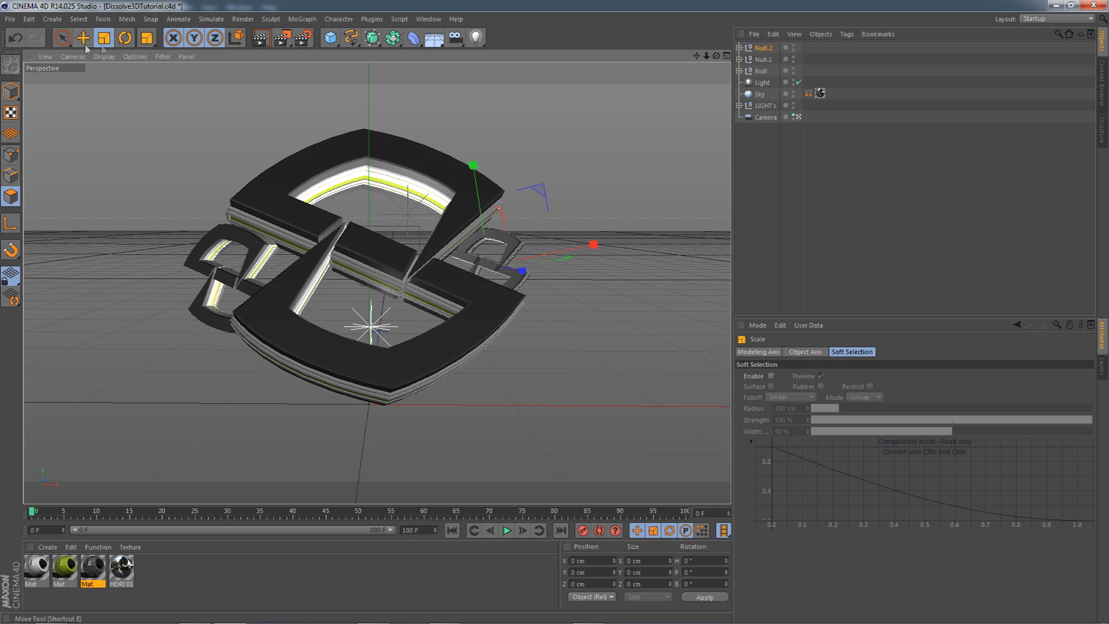
- Rotate the right small logo to its own angle, deselect it and frame the three logos closer in the camera
left_click(128, 44)
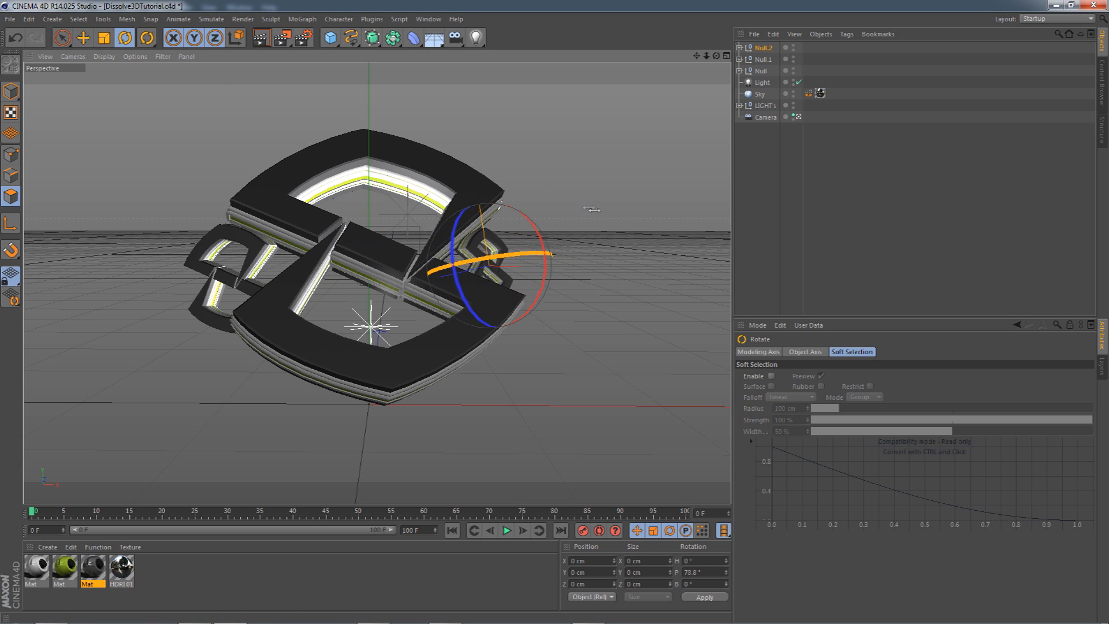
left_click_drag(549, 255, 534, 265)
left_click(747, 209)
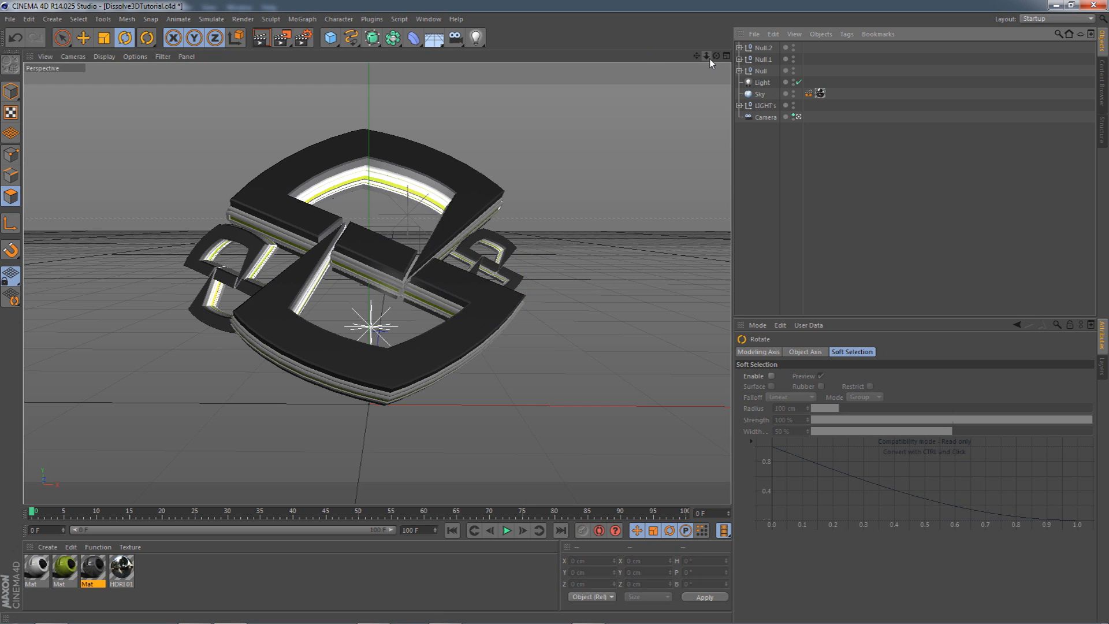
left_click_drag(705, 58, 699, 54)
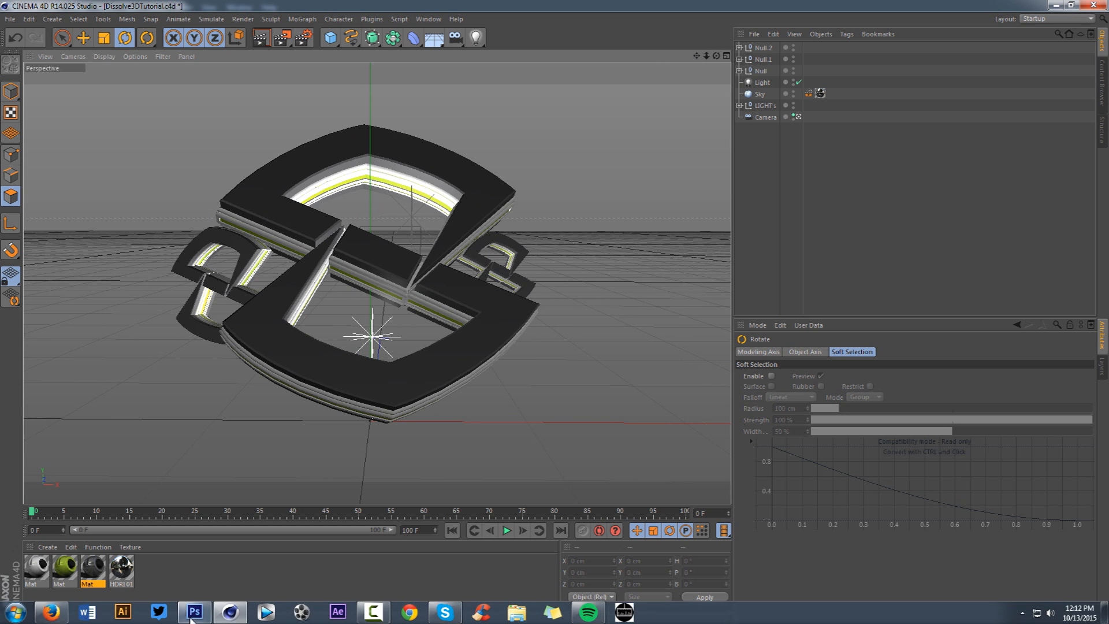
- Switch to Photoshop to examine the finished dissolve banner's logo composition and lighting, then return to Cinema 4D
left_click(194, 612)
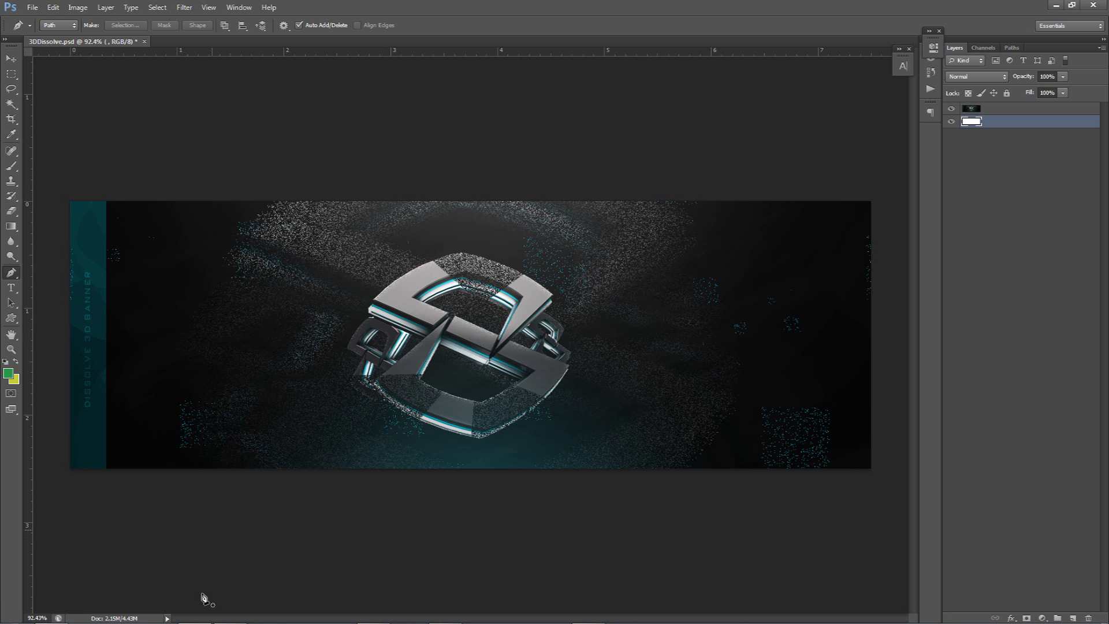
left_click(229, 612)
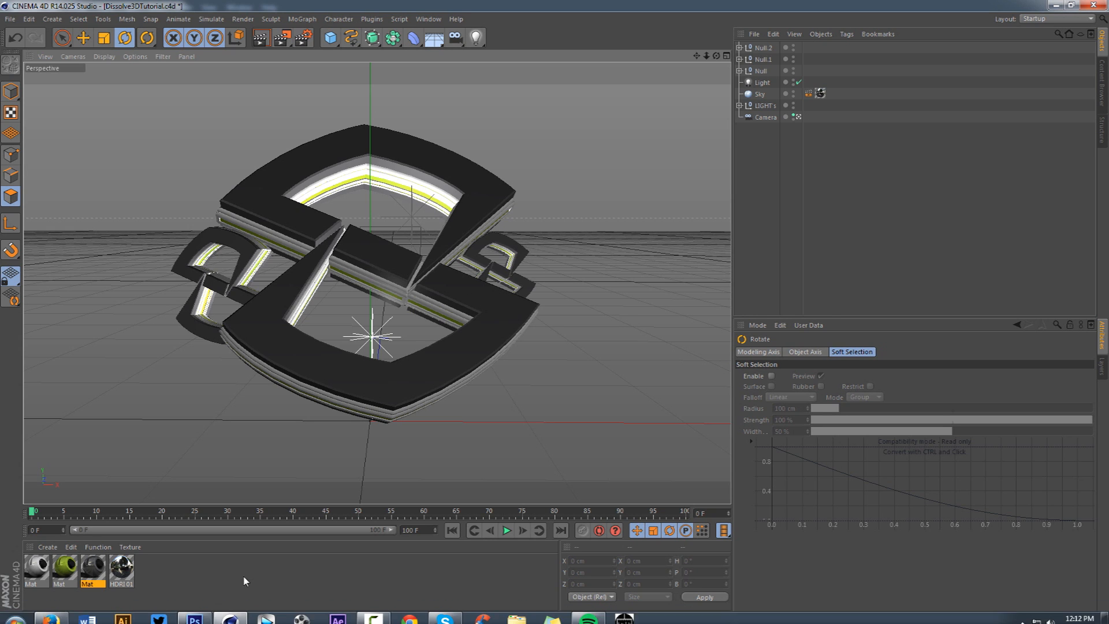
mouse_move(202, 621)
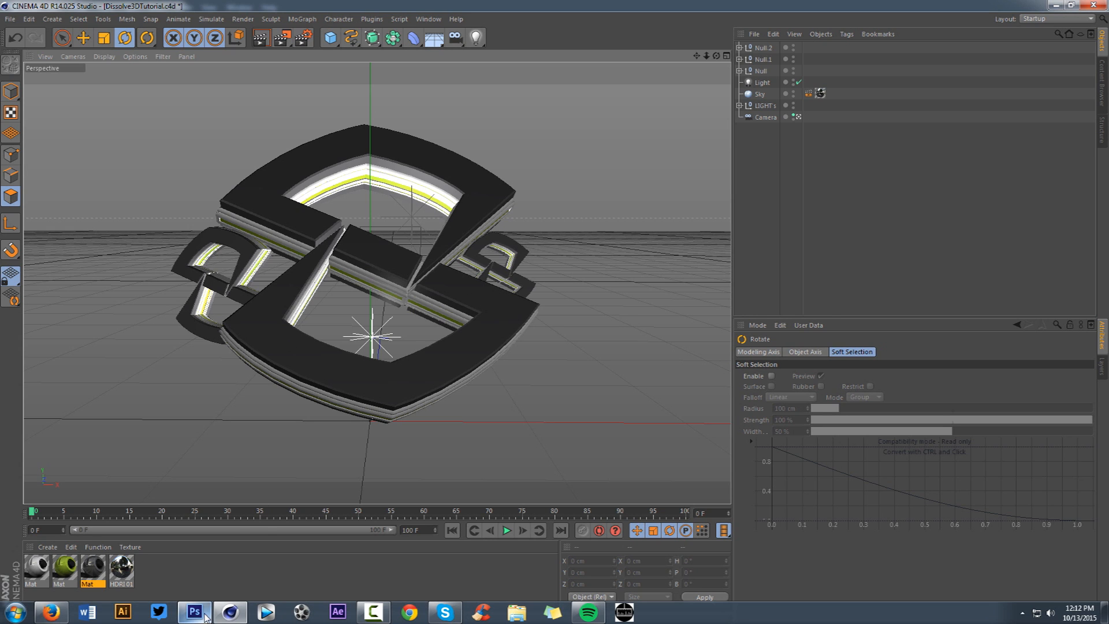
left_click(230, 612)
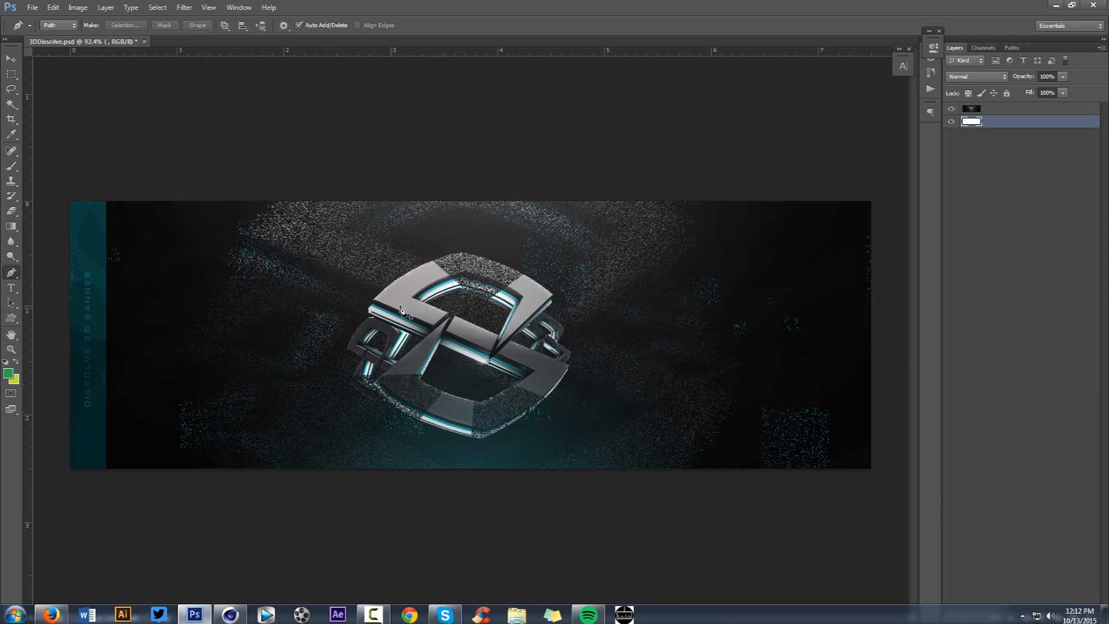
left_click(230, 612)
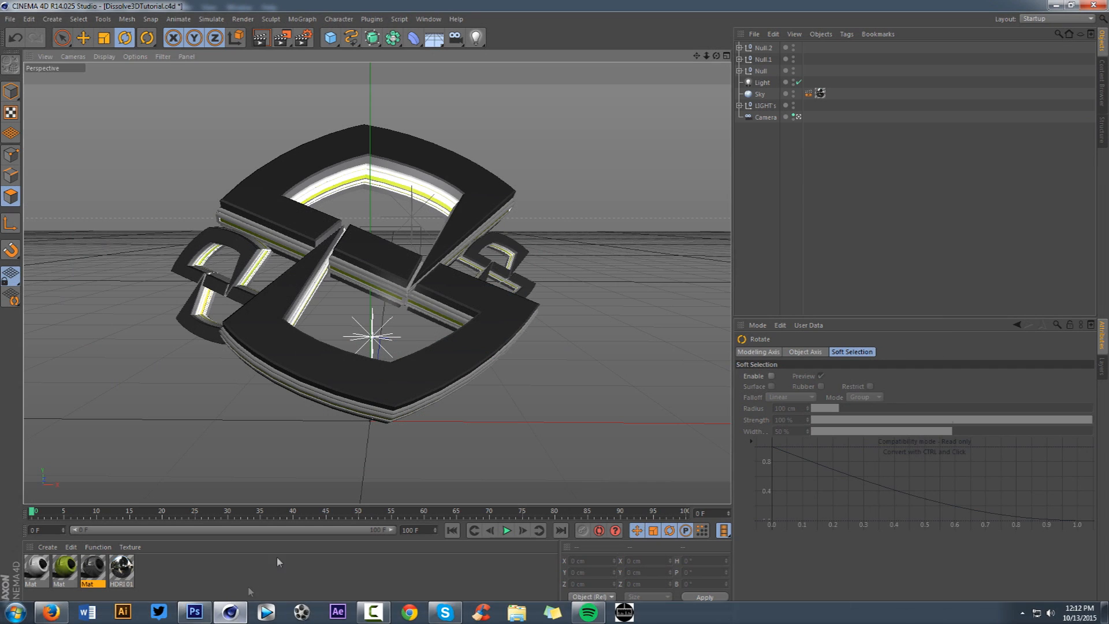
- Select the existing light and move it down toward the middle of the main logo
left_click(762, 82)
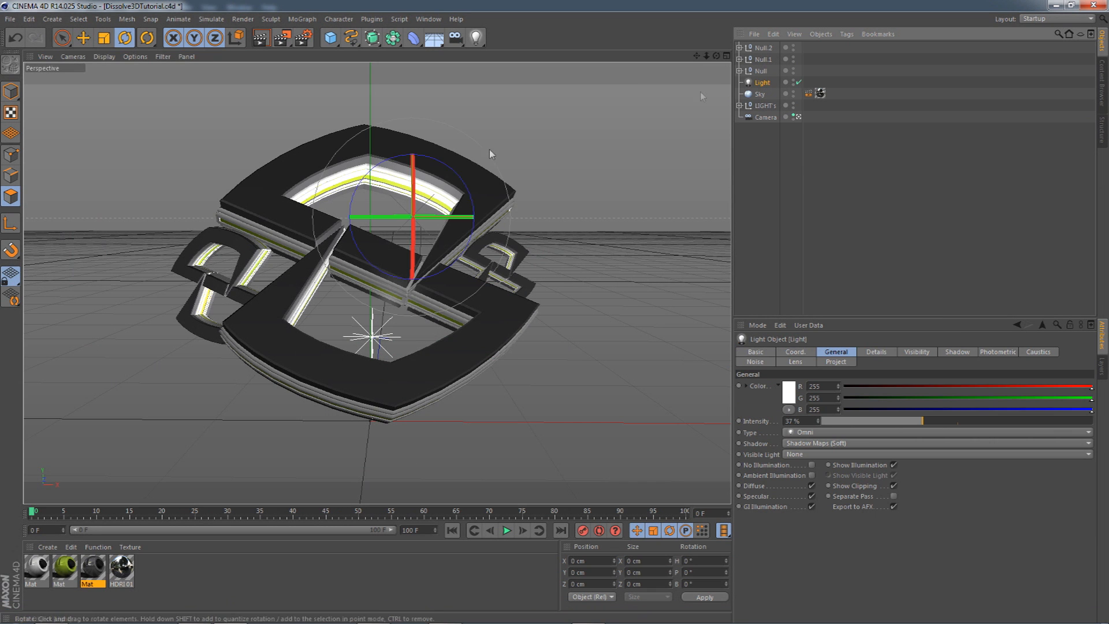
left_click(78, 43)
left_click_drag(421, 141, 397, 244)
- Add a second omni light, place it below the main logo and set its intensity to 25%
left_click(475, 40)
left_click(507, 49)
left_click_drag(373, 322, 376, 417)
left_click_drag(424, 486, 452, 490)
left_click_drag(896, 421, 890, 421)
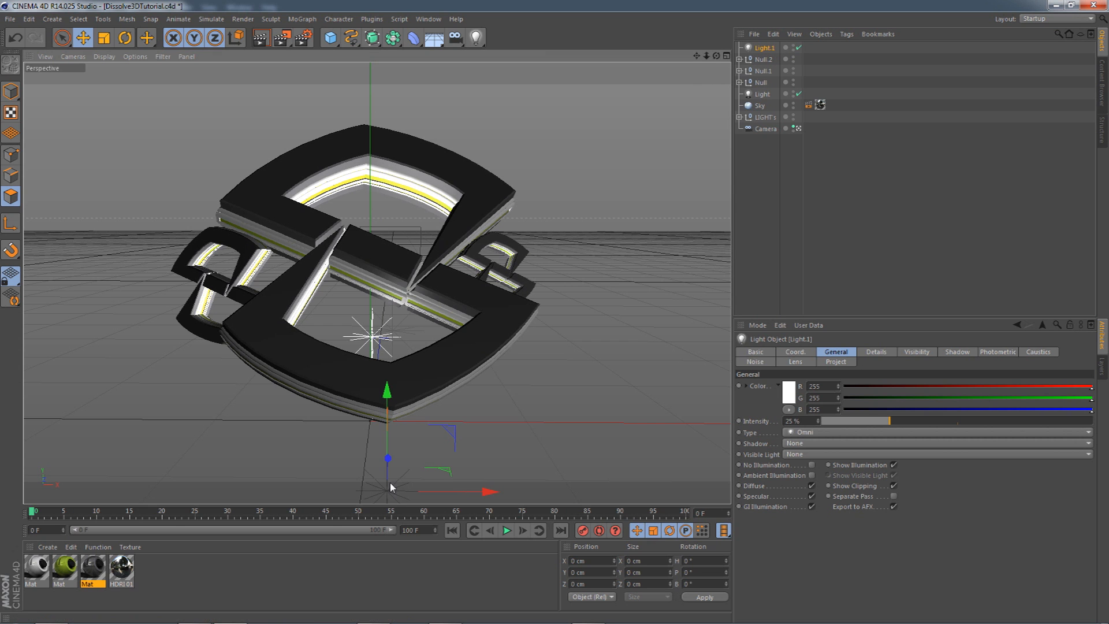
left_click_drag(389, 453, 389, 396)
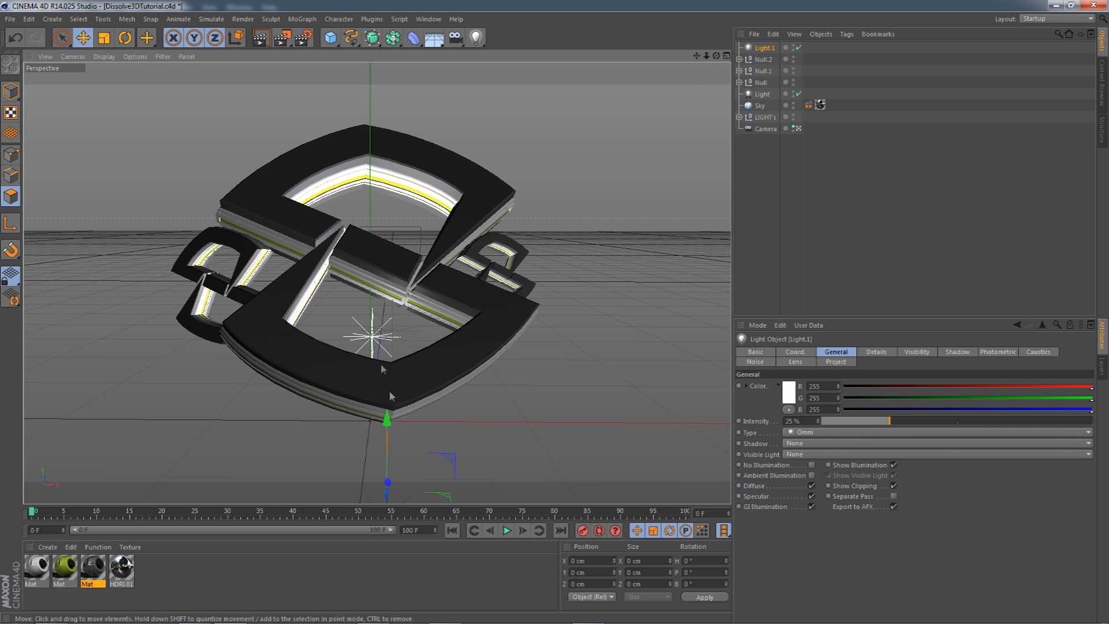
- Leave the camera view and shift the original light along its depth axis relative to the logo
left_click(798, 128)
left_click_drag(717, 56, 715, 62)
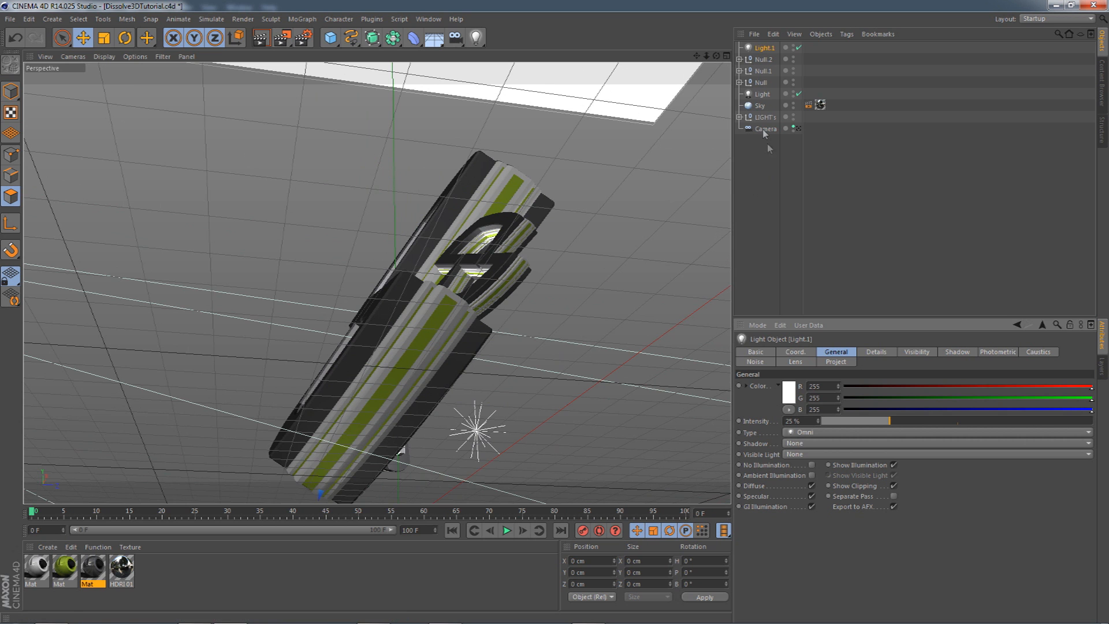
left_click(764, 97)
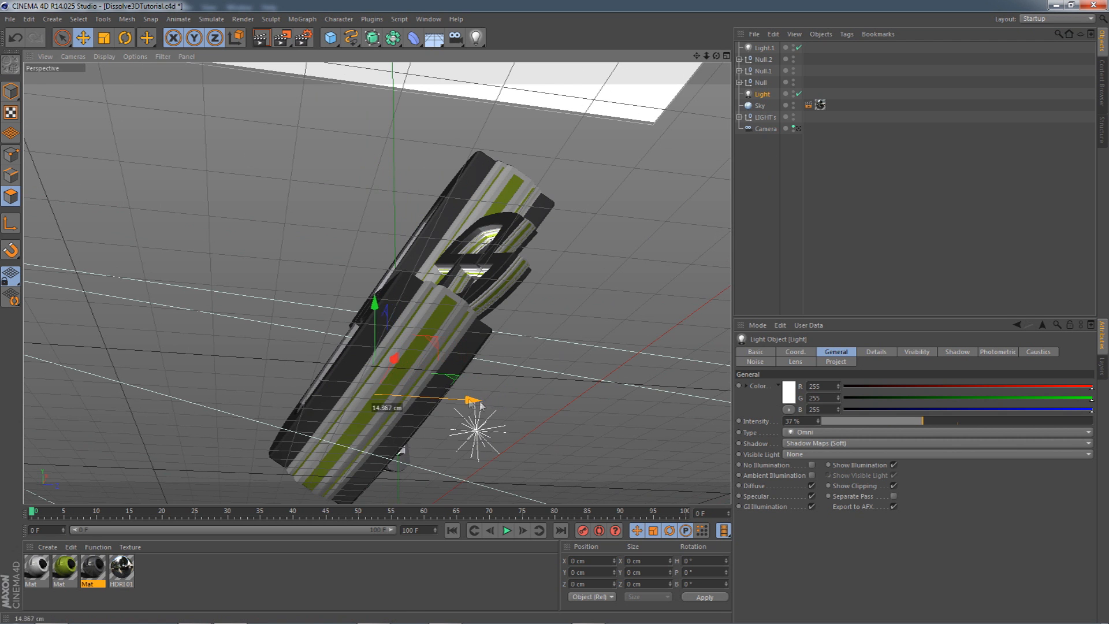
left_click_drag(716, 56, 717, 60)
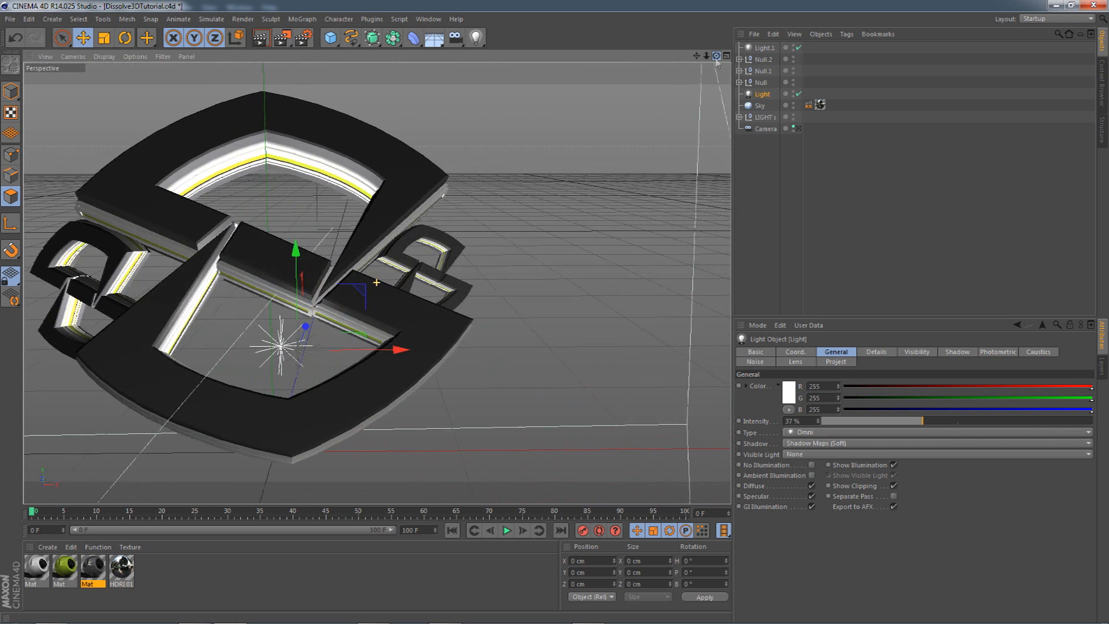
- Return to the camera view and reposition the second light just beneath the main logo's lower tip
left_click(798, 128)
left_click(764, 47)
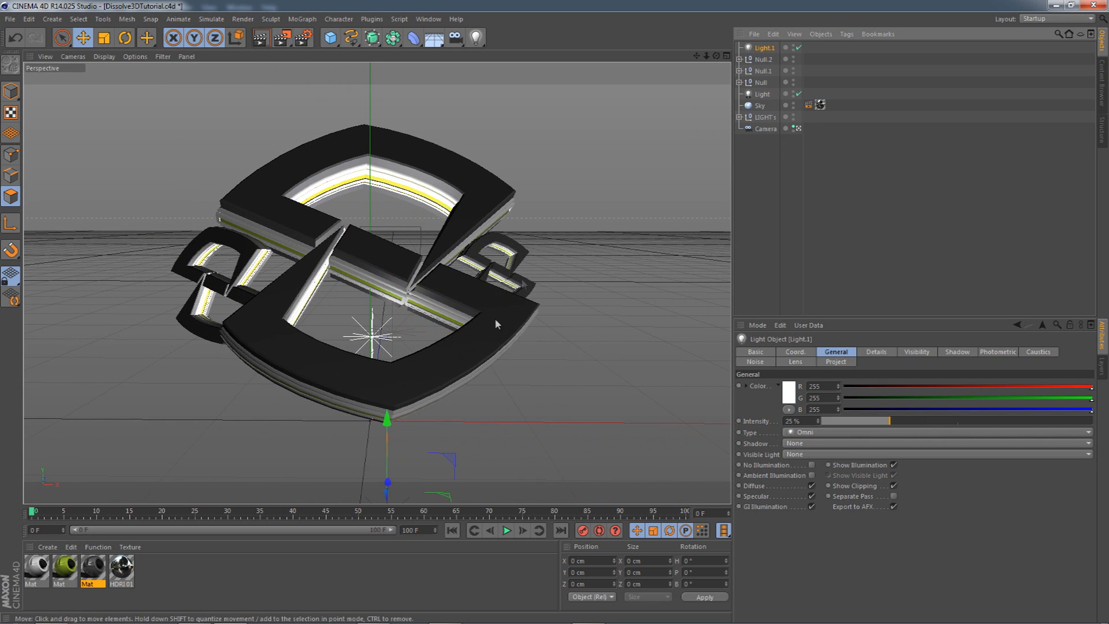
left_click_drag(387, 419, 388, 349)
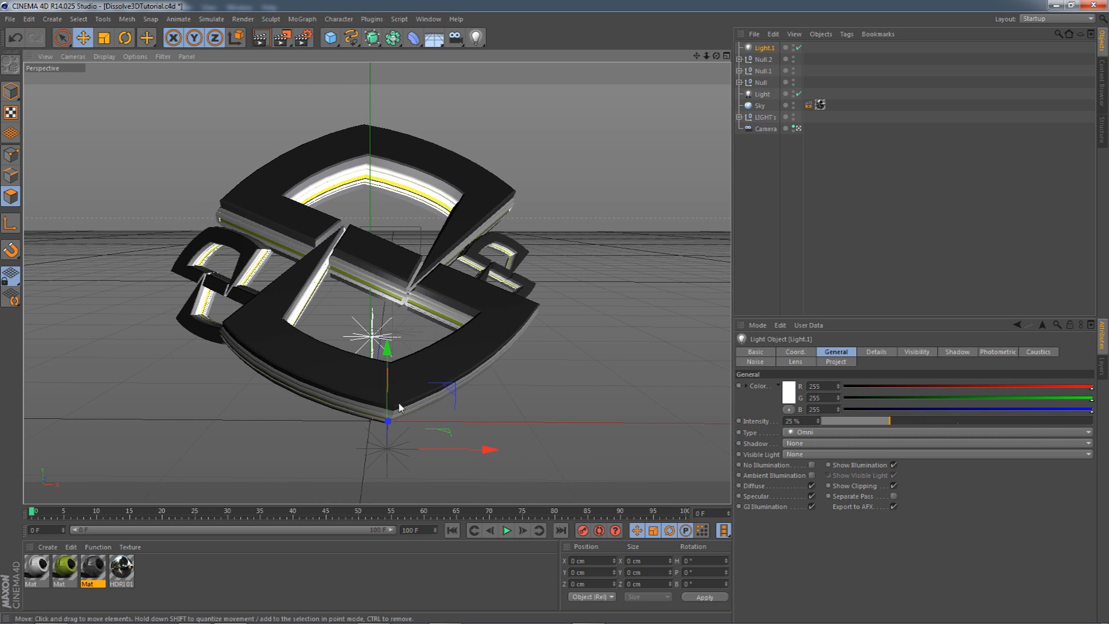
left_click_drag(391, 426, 388, 453)
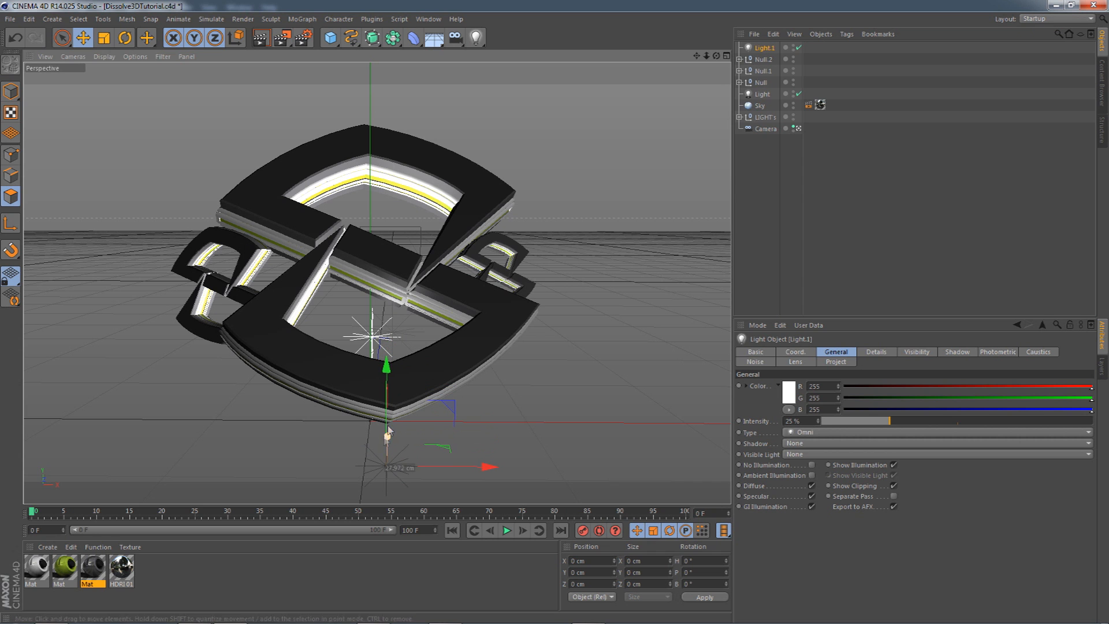
- In the render settings, name the saved image file Render in the desktop folder
left_click(306, 38)
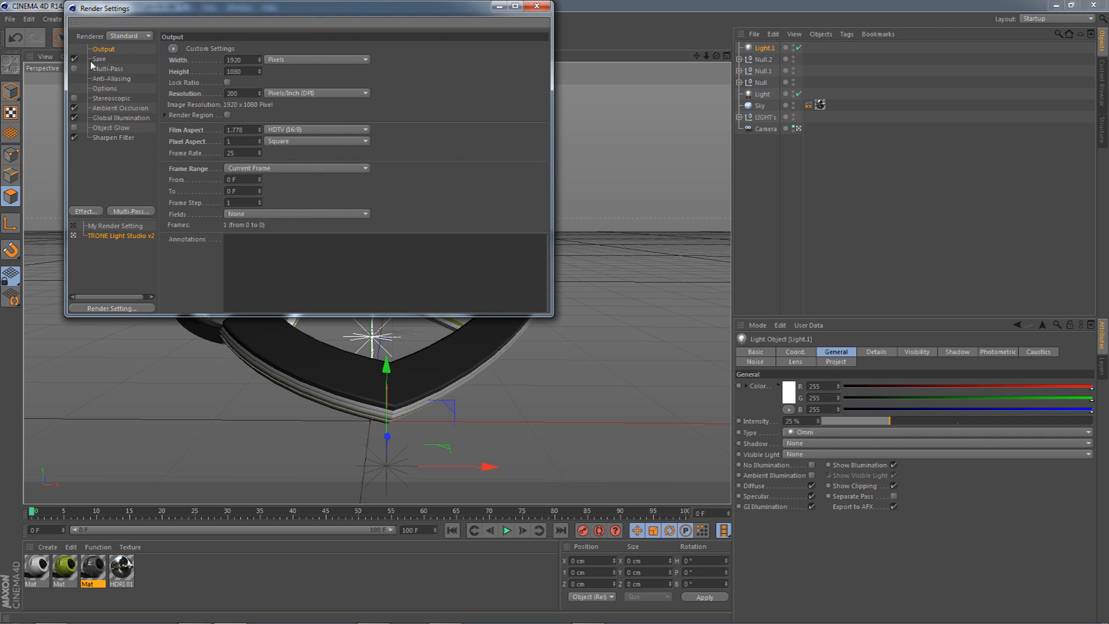
left_click(100, 59)
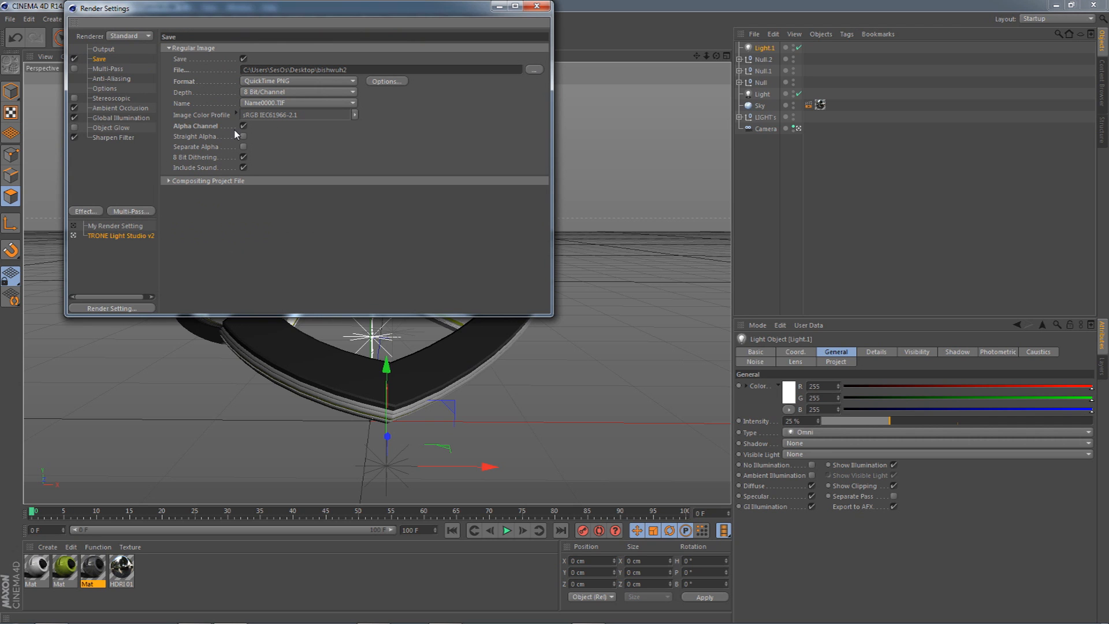
left_click(289, 82)
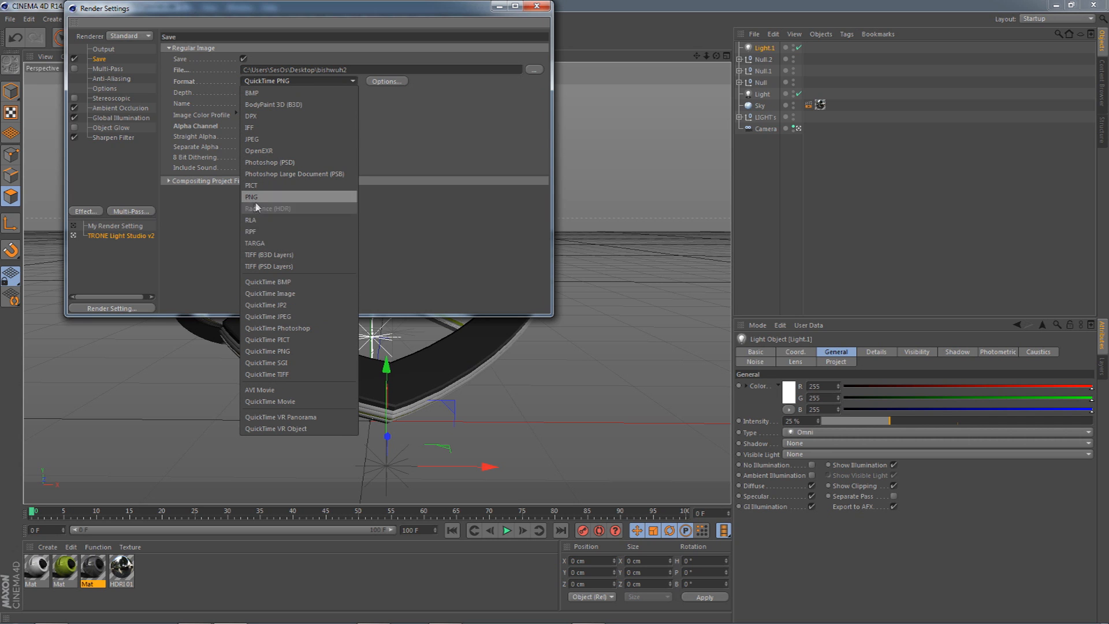
left_click(386, 84)
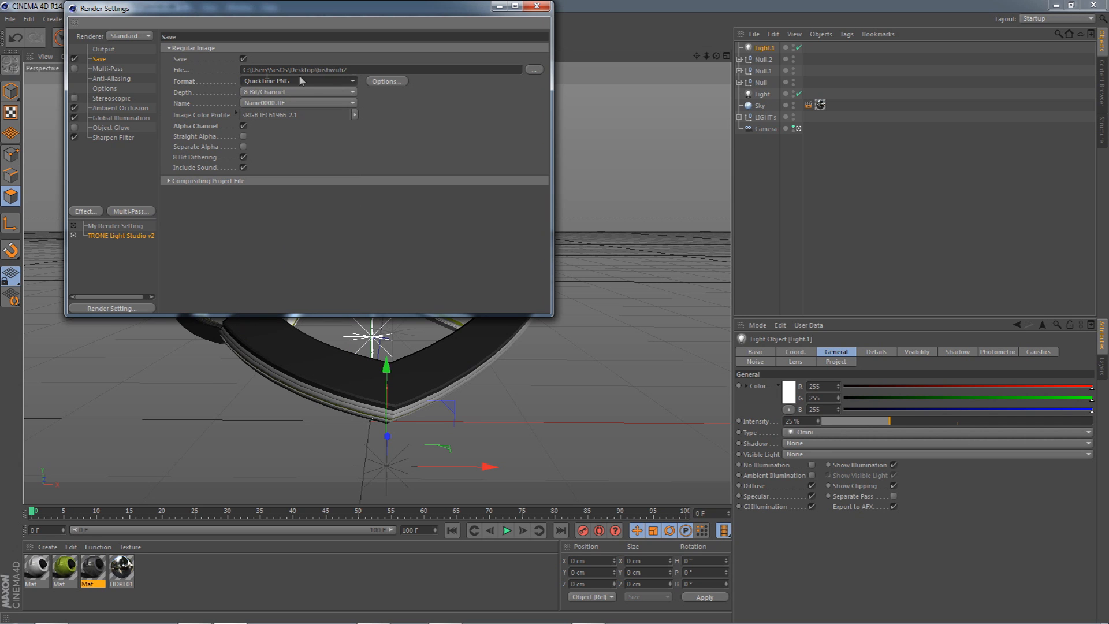
left_click_drag(348, 69, 327, 69)
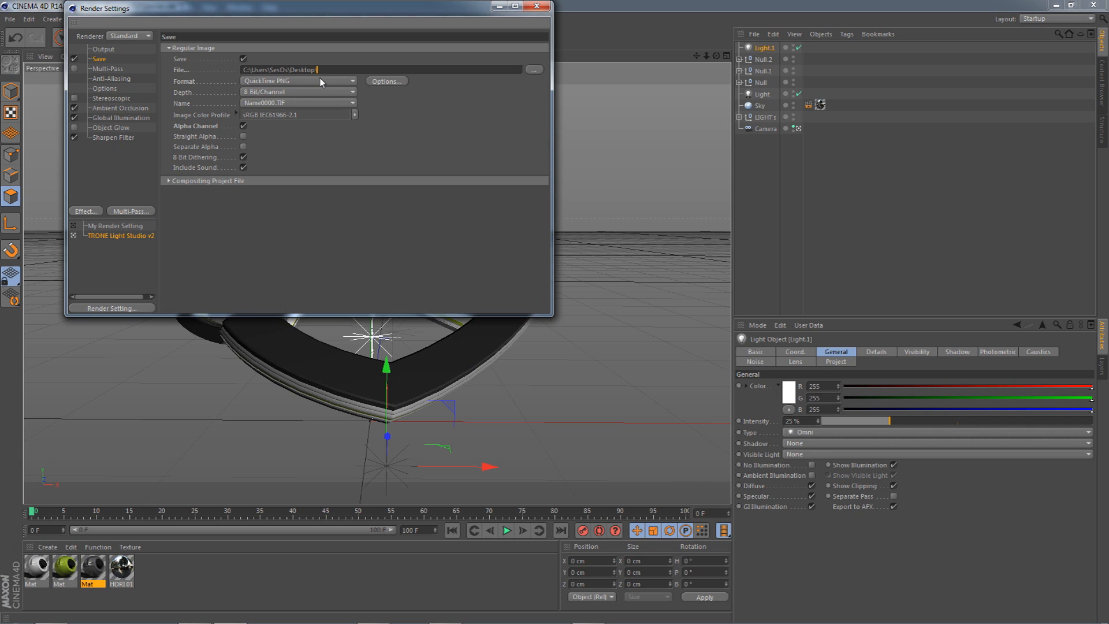
type("Render")
- Review the ambient occlusion, global illumination, sharpen filter and output size render settings, and close them
left_click(107, 108)
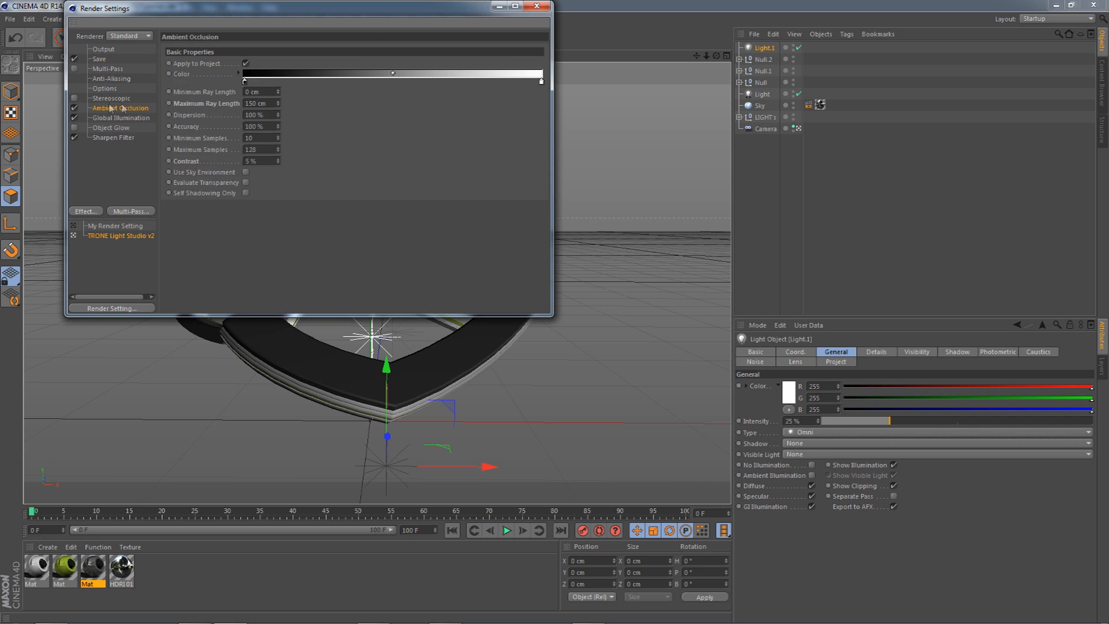
left_click(120, 118)
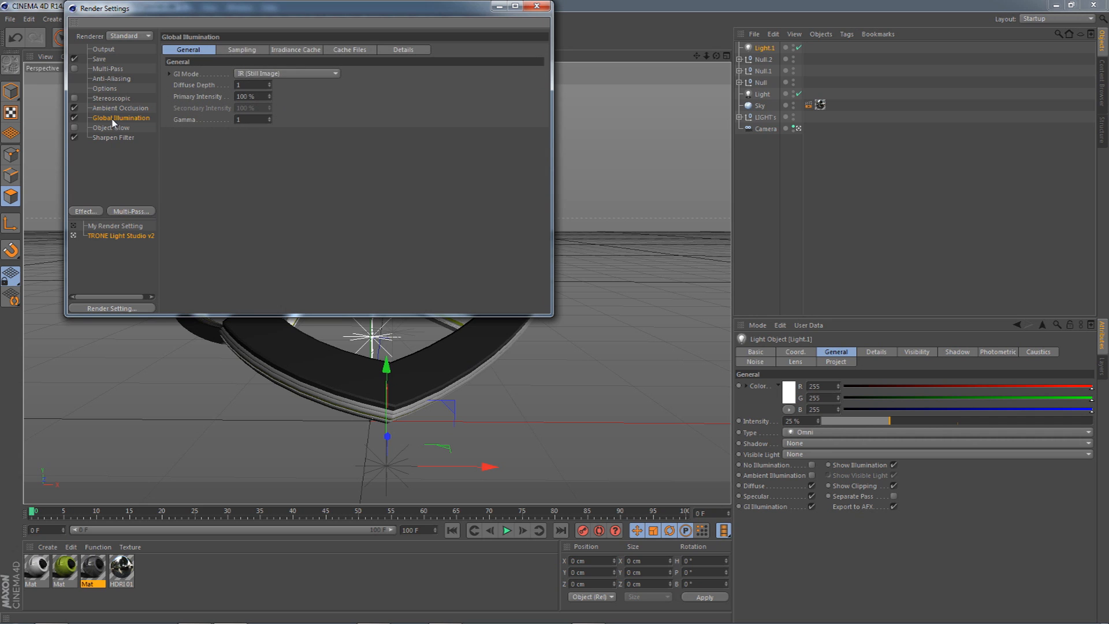
left_click(113, 109)
left_click(113, 118)
left_click(110, 138)
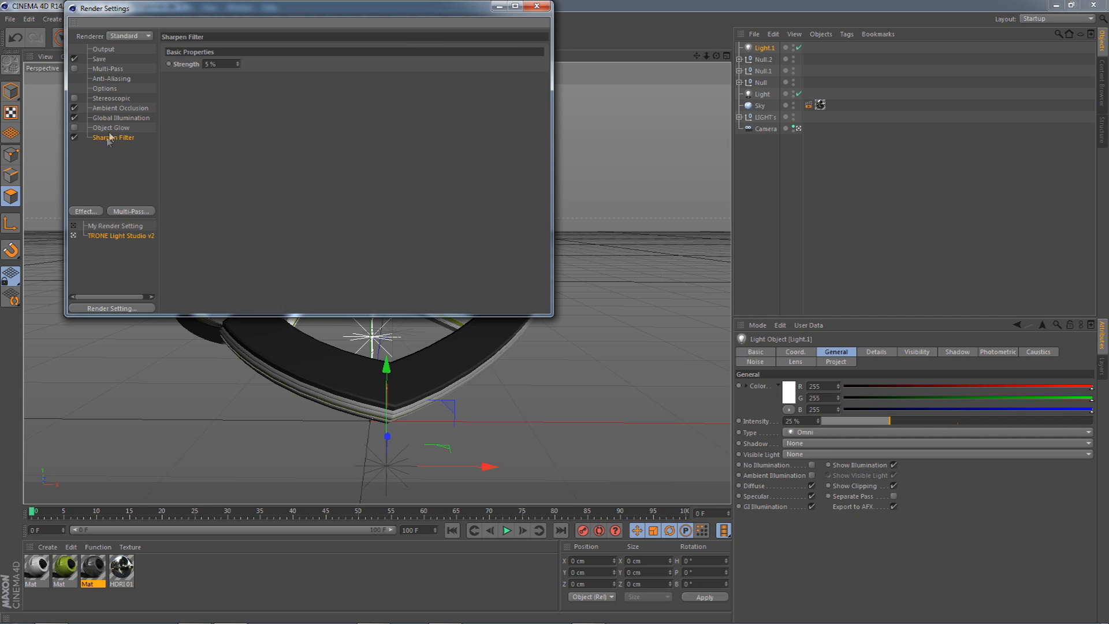
left_click(104, 49)
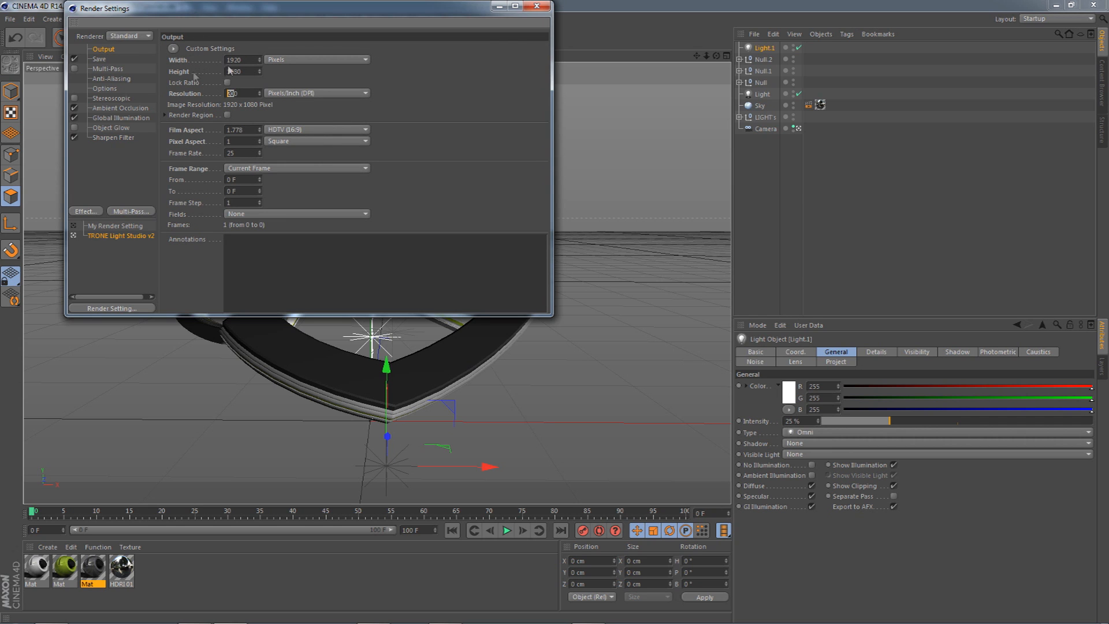
left_click(248, 61)
left_click(251, 70)
left_click(538, 6)
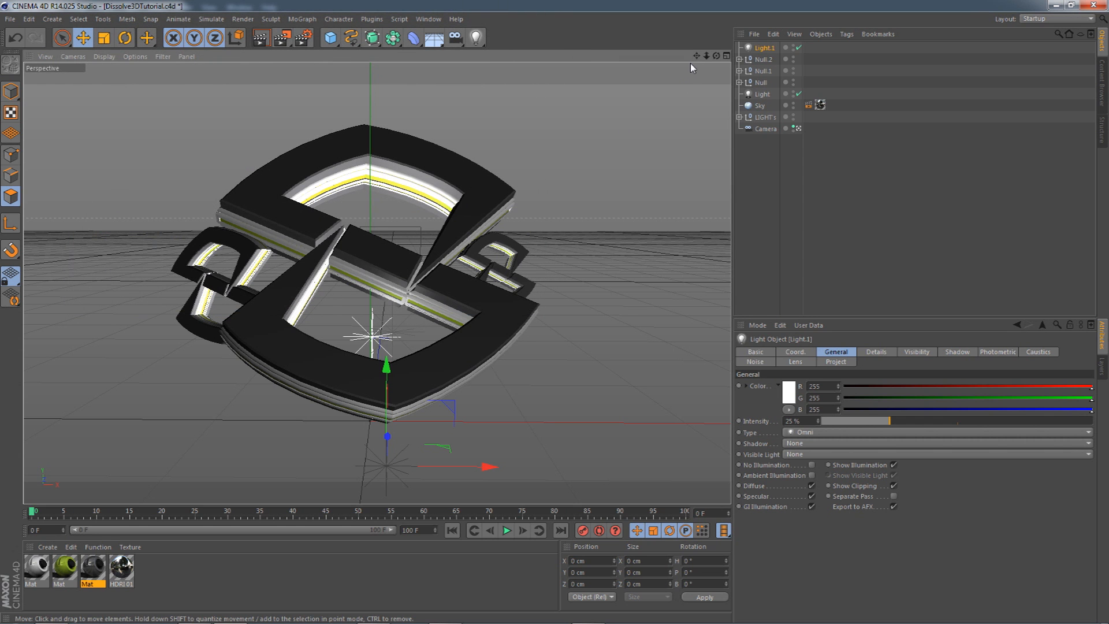
- Render a preview of the view and examine the dark material's reflection, environment noise and specular settings, plus the green material's specular
left_click(261, 38)
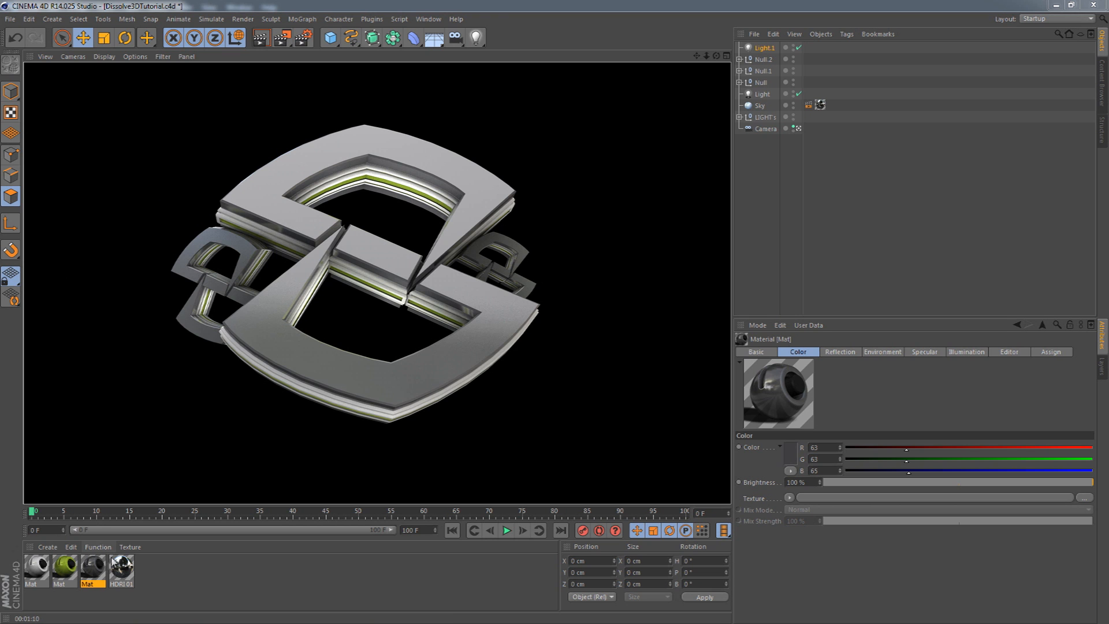
left_click(97, 568)
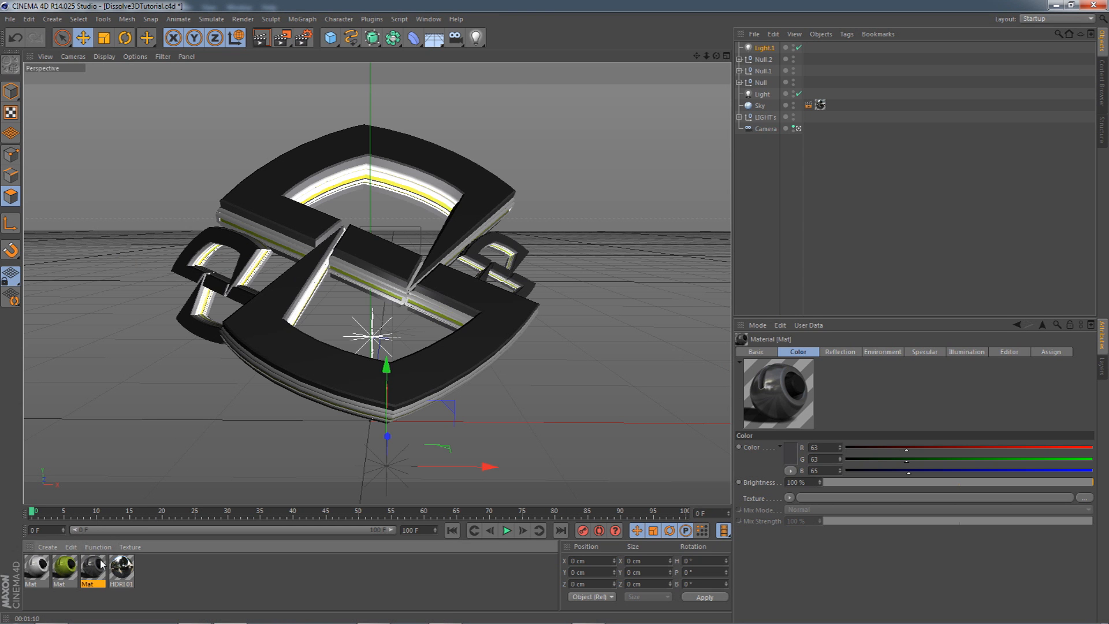
double_click(94, 567)
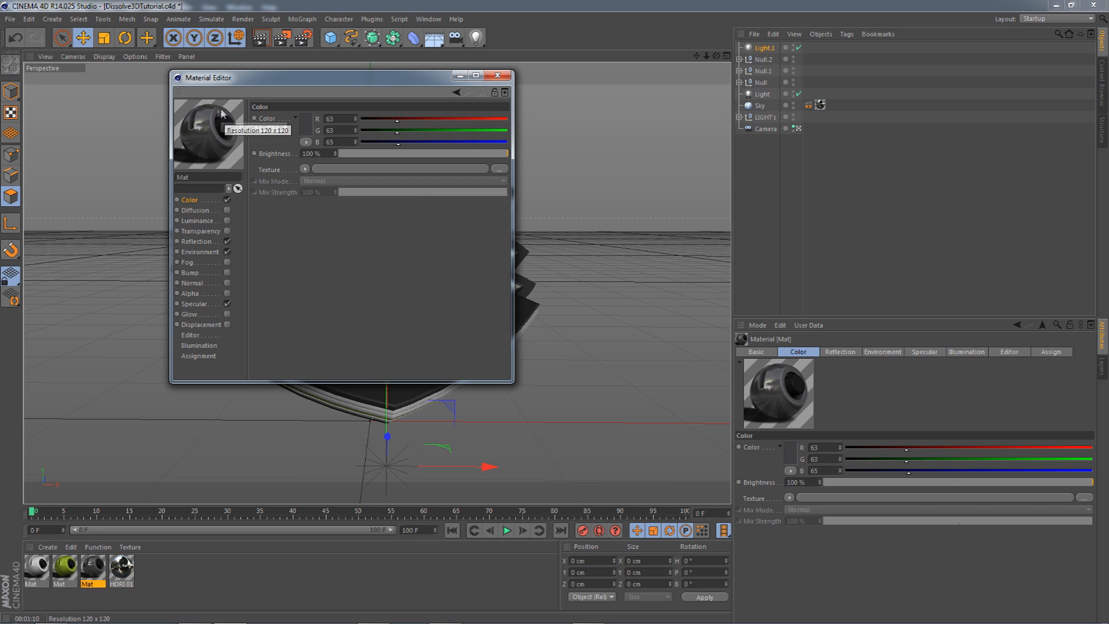
left_click(196, 242)
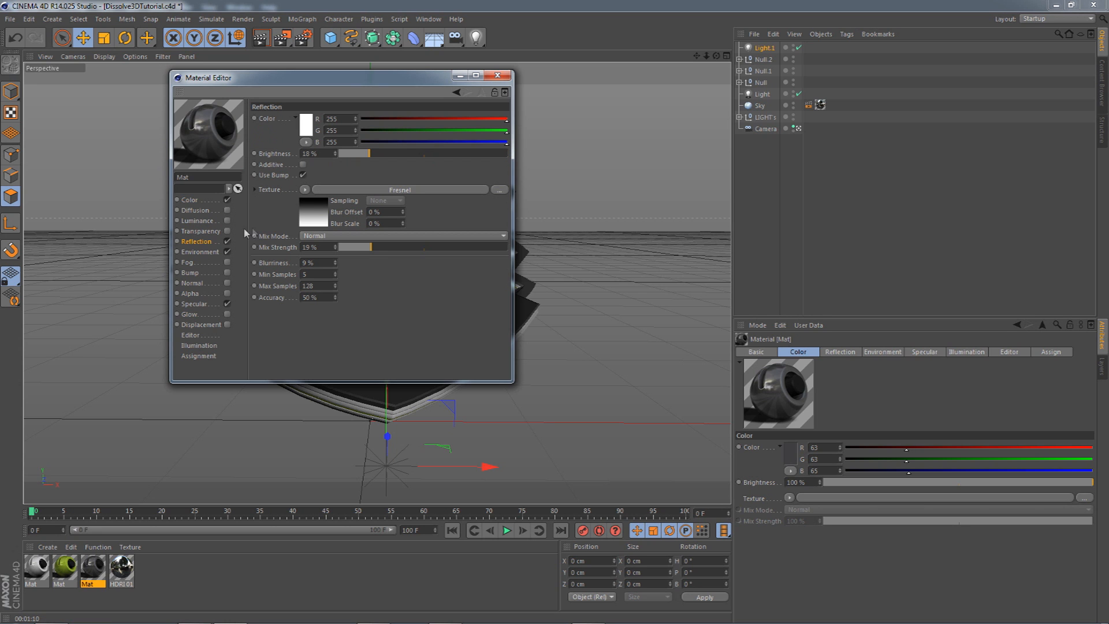
left_click(196, 252)
left_click(316, 192)
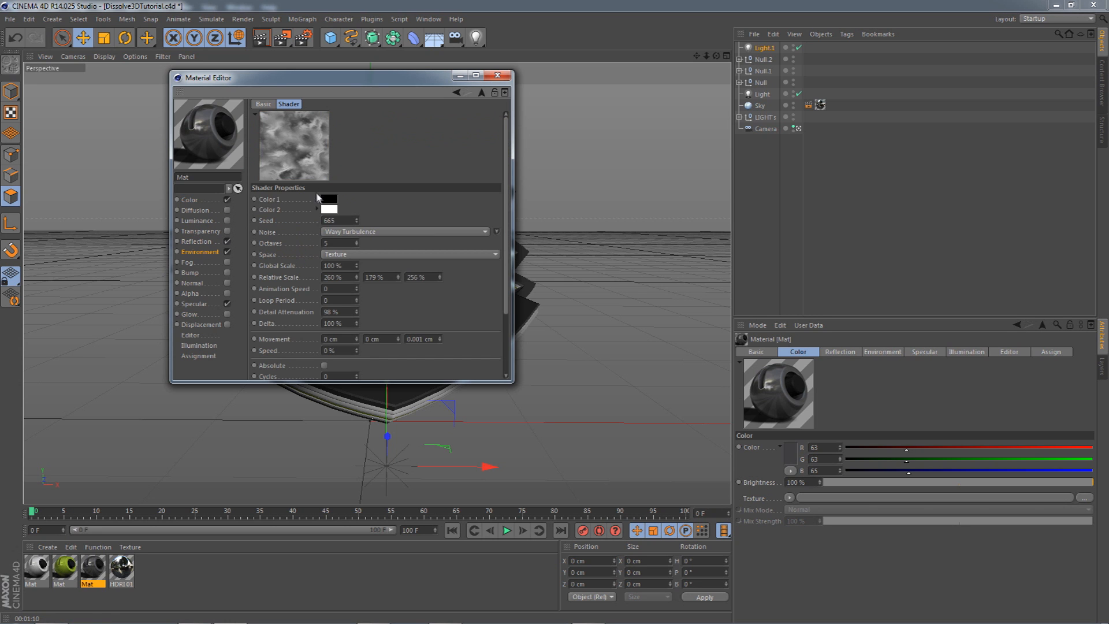
left_click(323, 232)
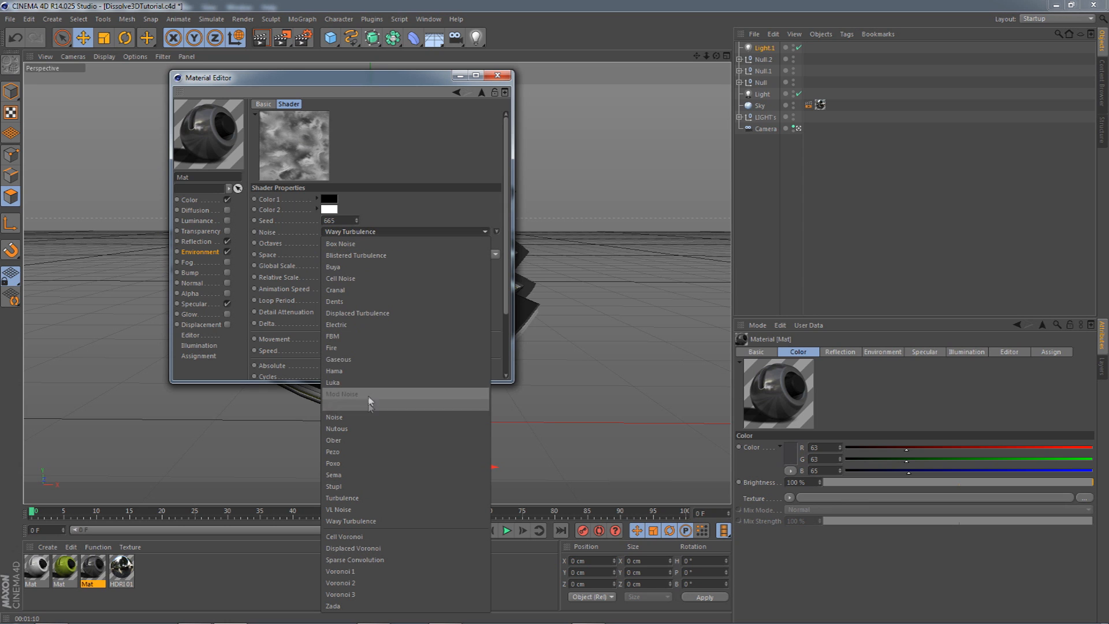
left_click(349, 231)
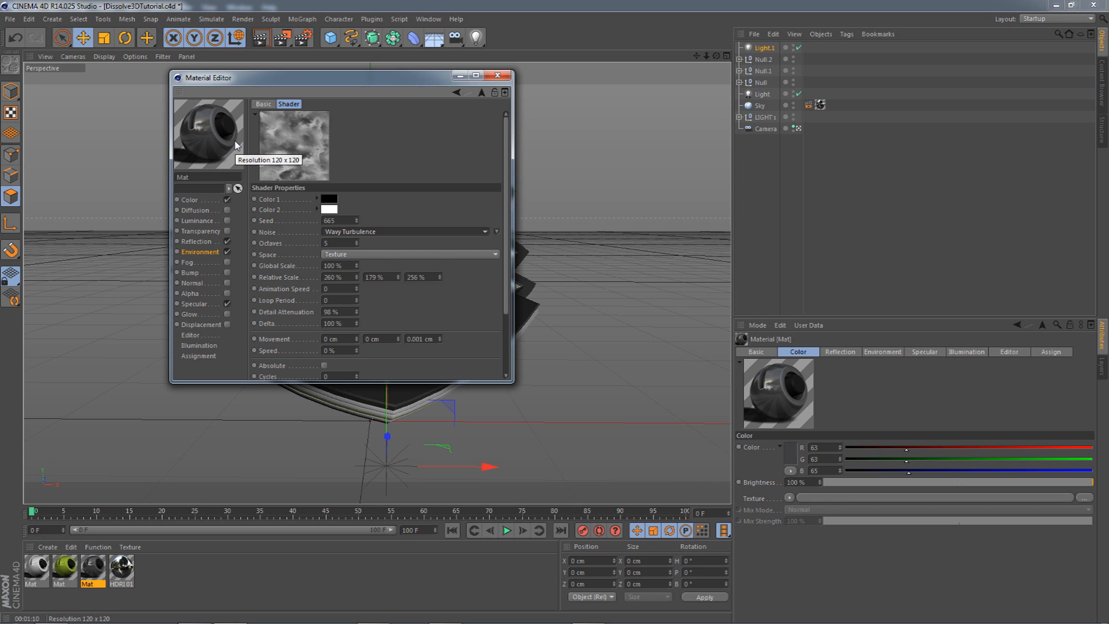
left_click(195, 305)
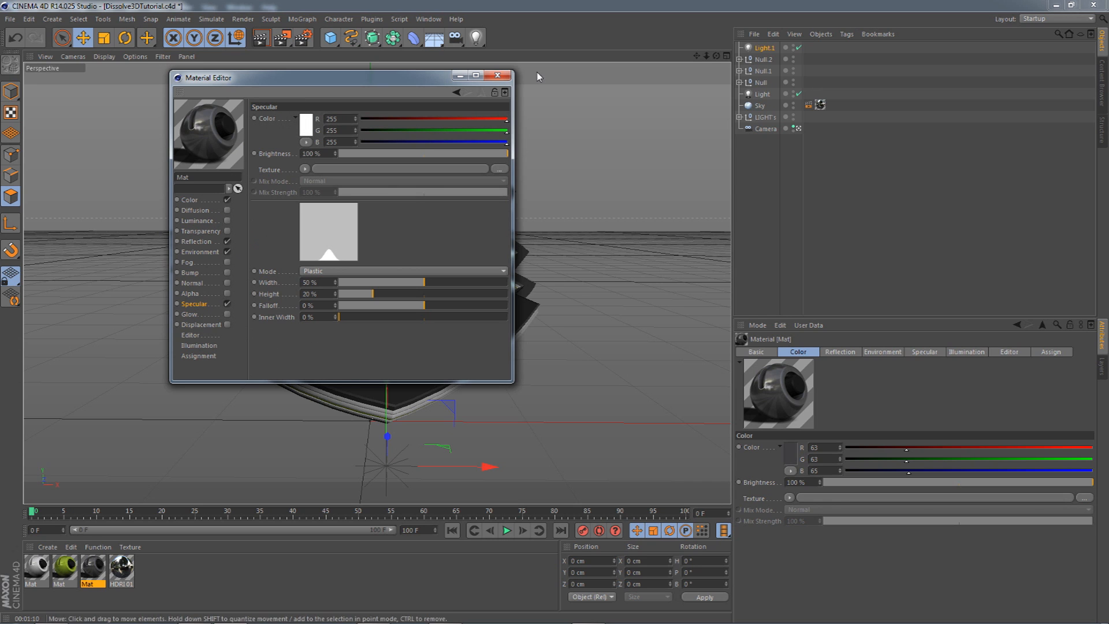
left_click(497, 76)
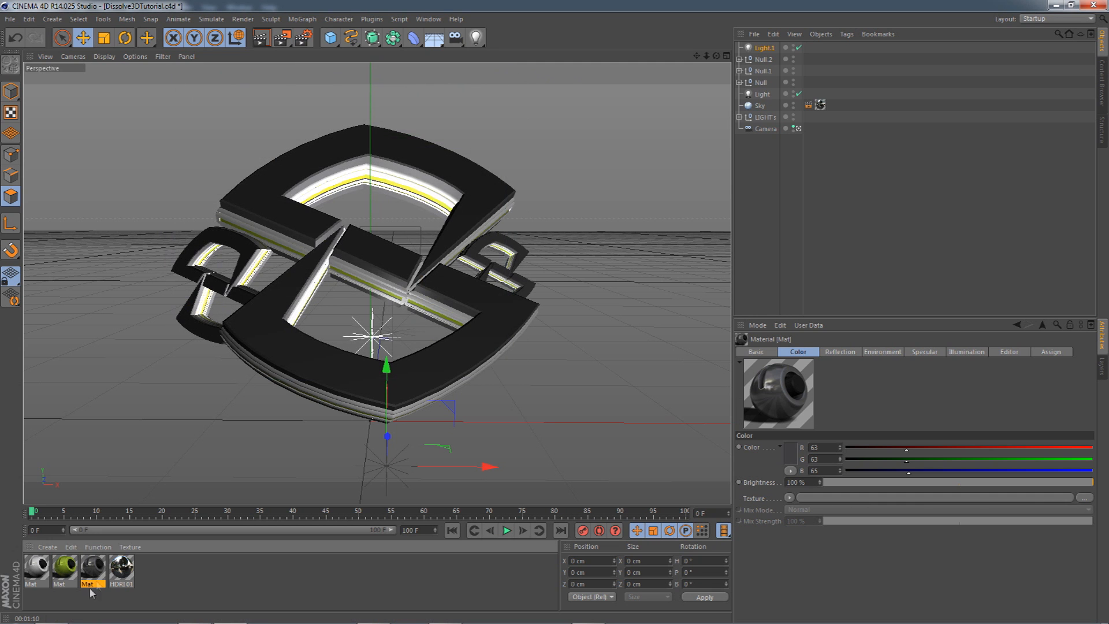
double_click(69, 575)
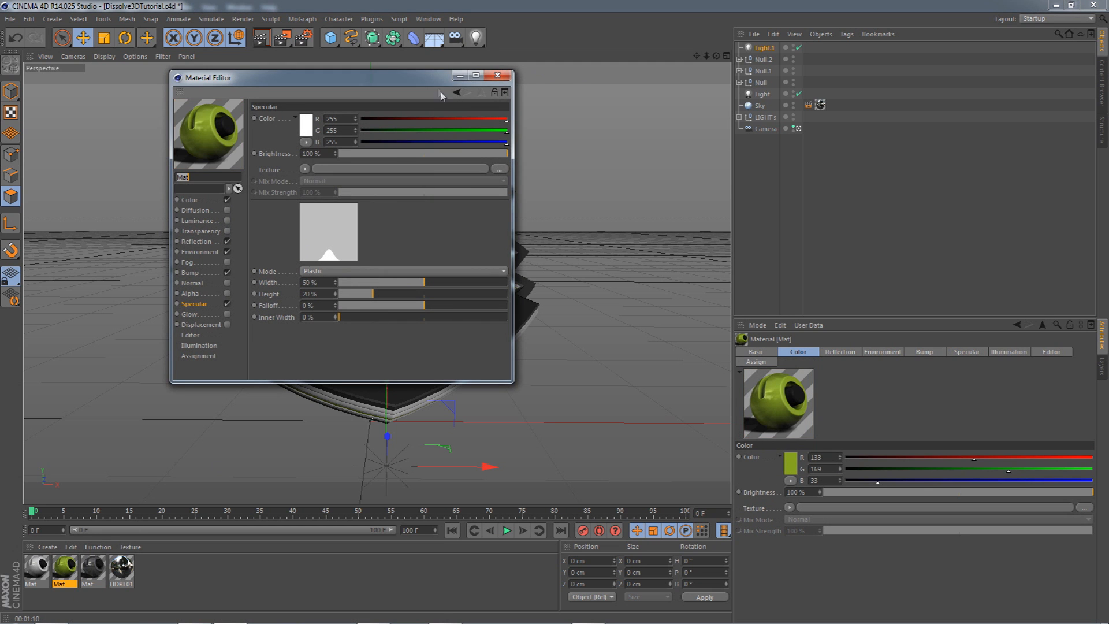
left_click(496, 79)
- View the finished Render.png in the Picture Viewer and close it
left_click(428, 19)
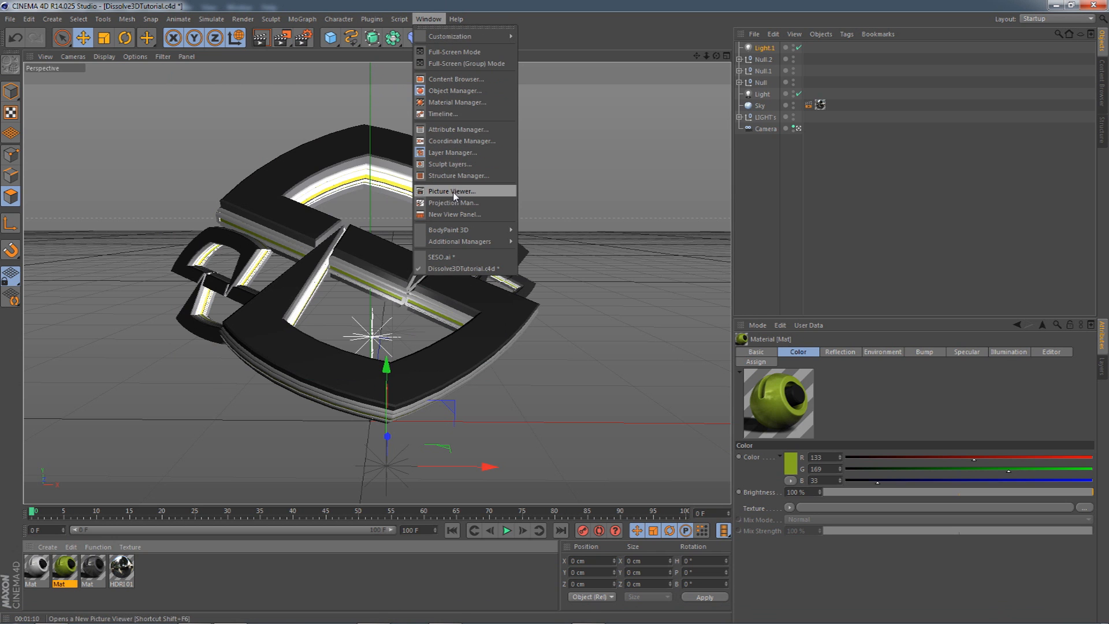
left_click(454, 191)
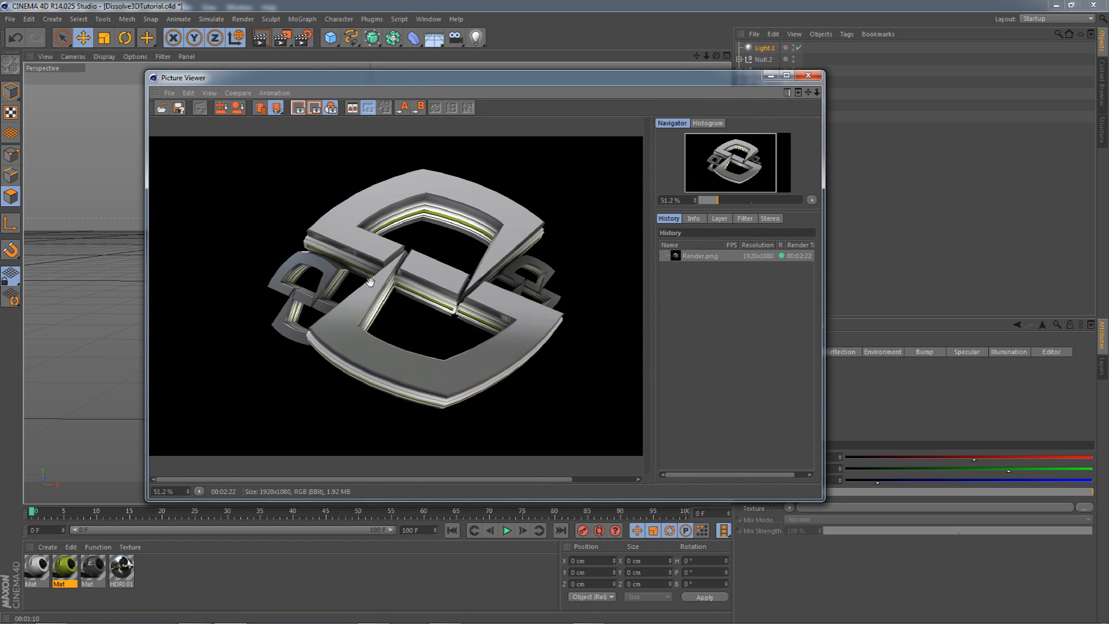
left_click(811, 76)
- Switch to Photoshop, show the Render layer and delete the hidden layer beneath it
left_click(224, 615)
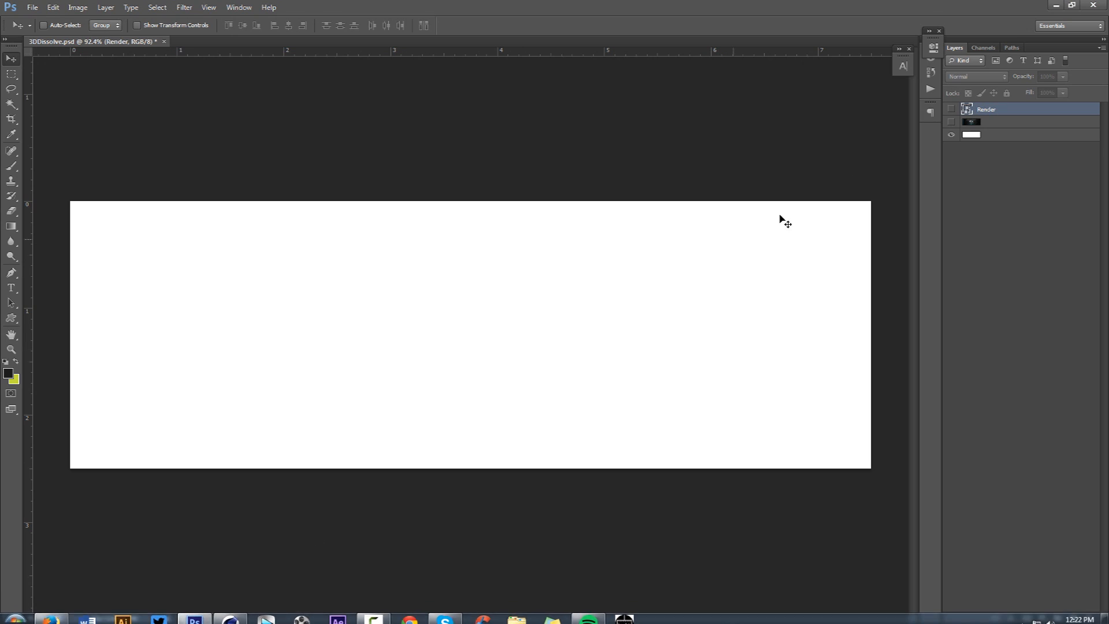
left_click(951, 109)
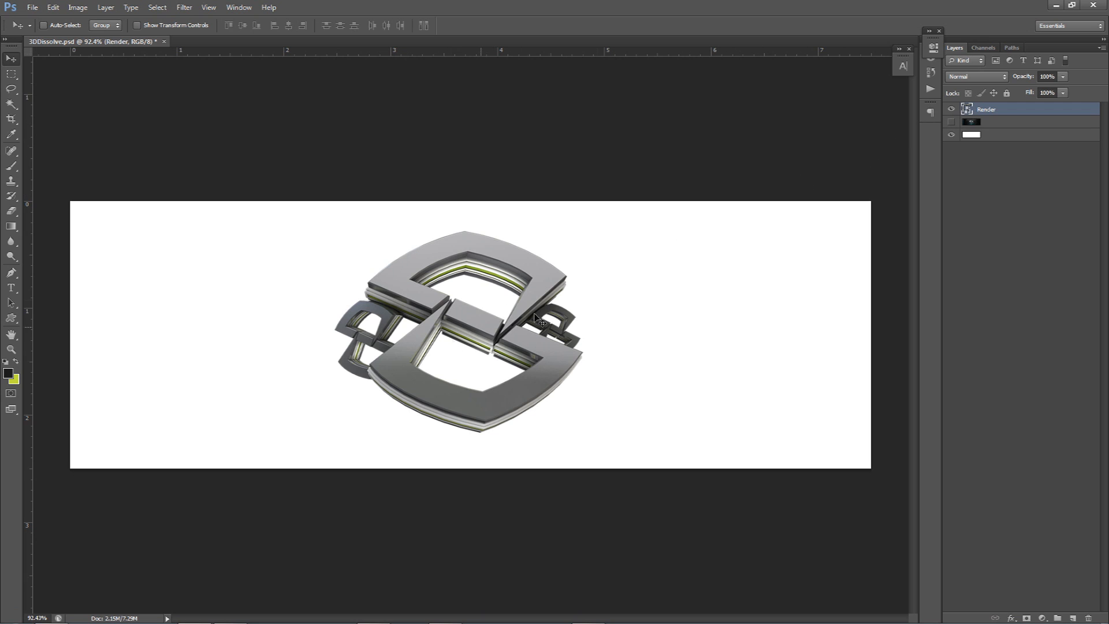
left_click(997, 123)
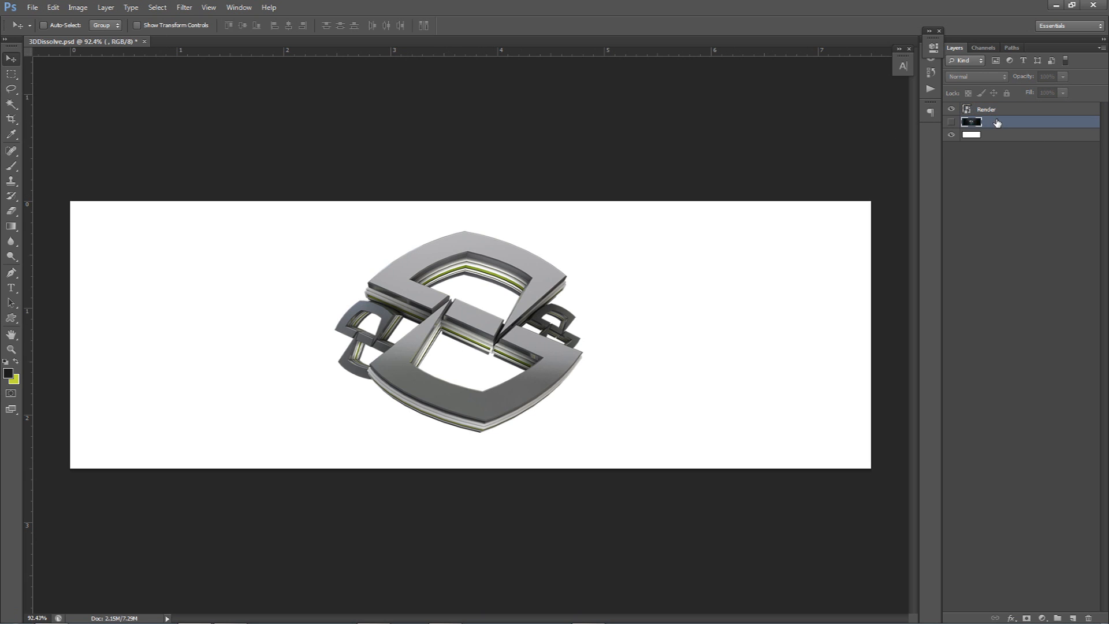
key("Delete")
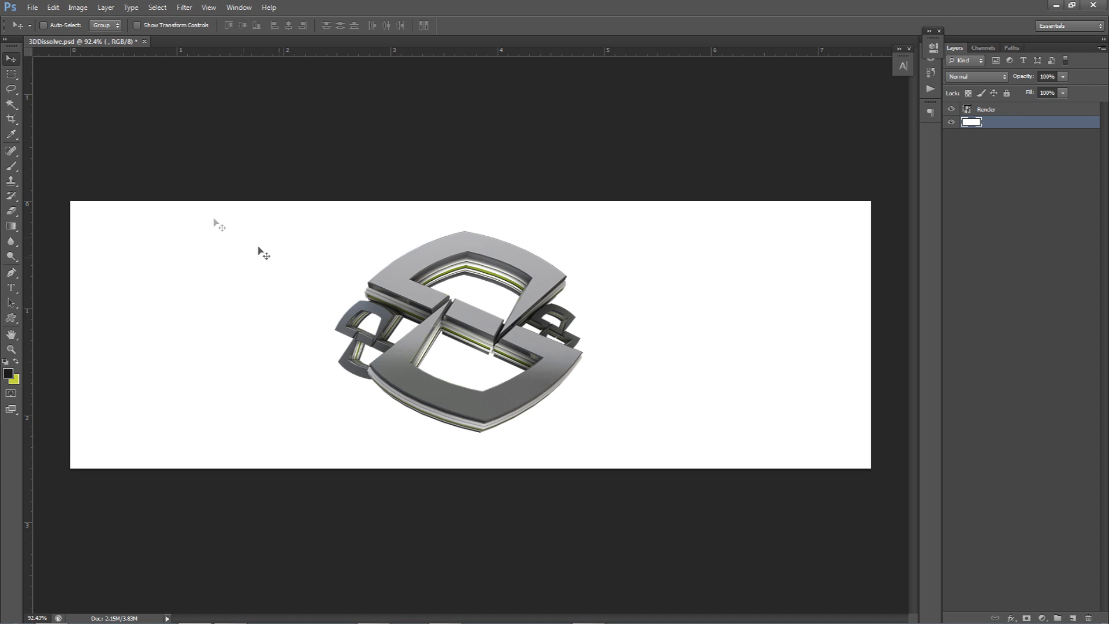
- Fill the white background layer with dark grey #1c1c1c
left_click(8, 373)
left_click_drag(918, 364, 553, 197)
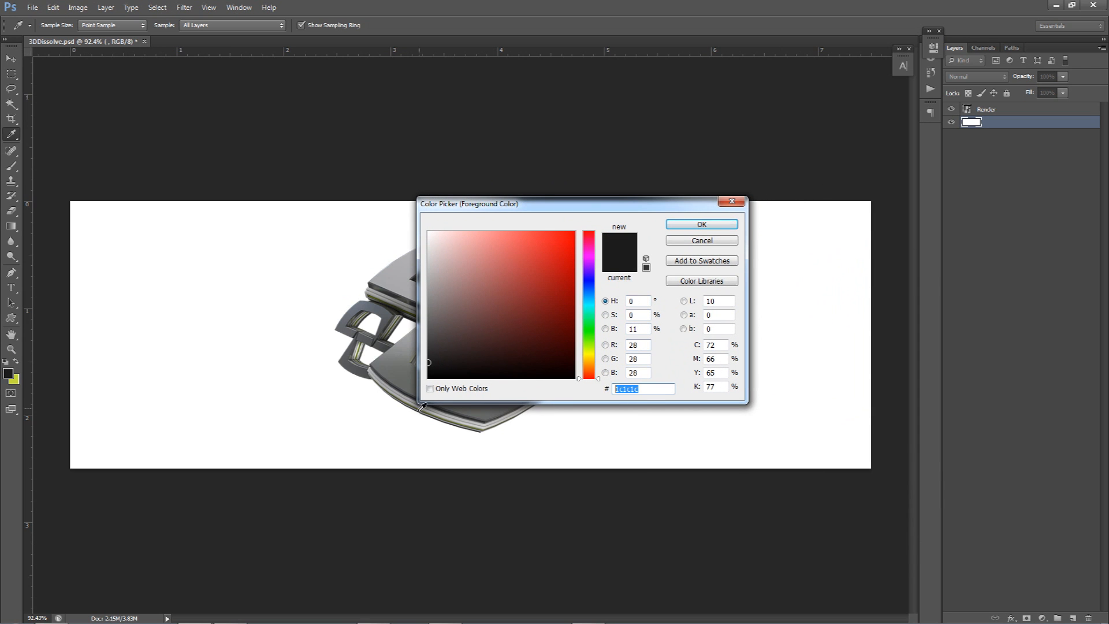
left_click(687, 226)
key("alt+BackSpace")
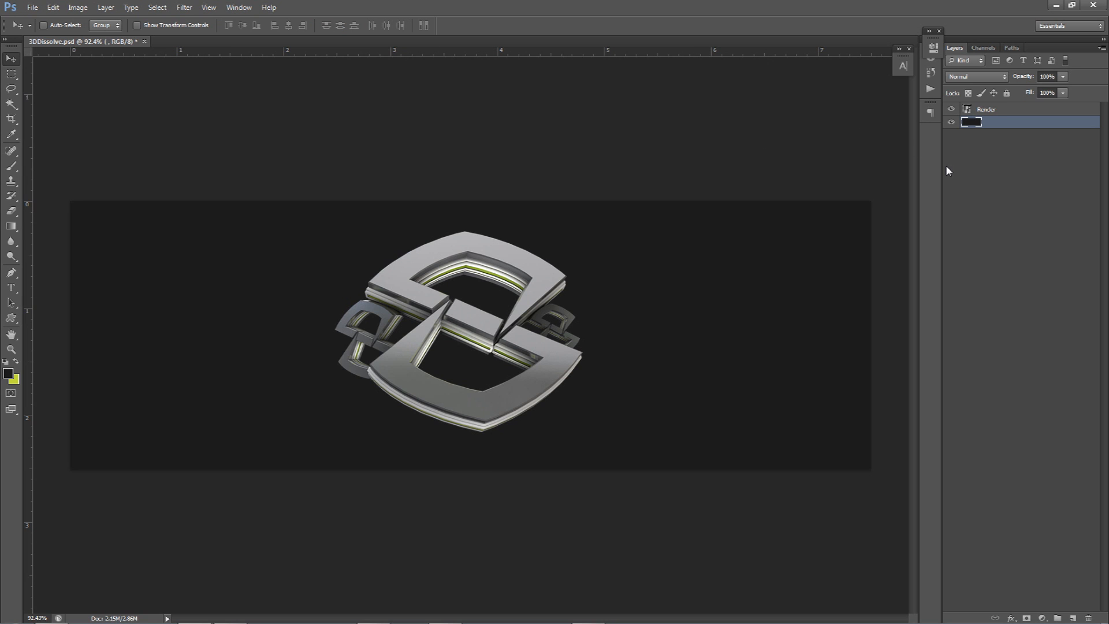
- On a new layer beneath the Render layer, paint one large soft white (#ffffff) brush spot centred behind the logo
key("ctrl+shift+n")
key("Return")
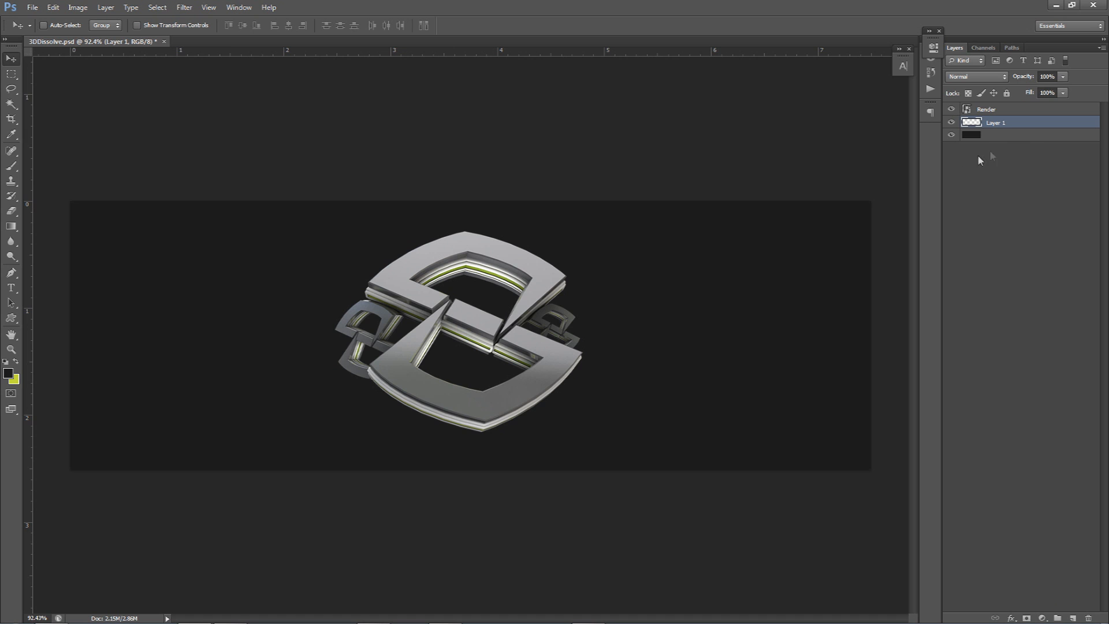
key("b")
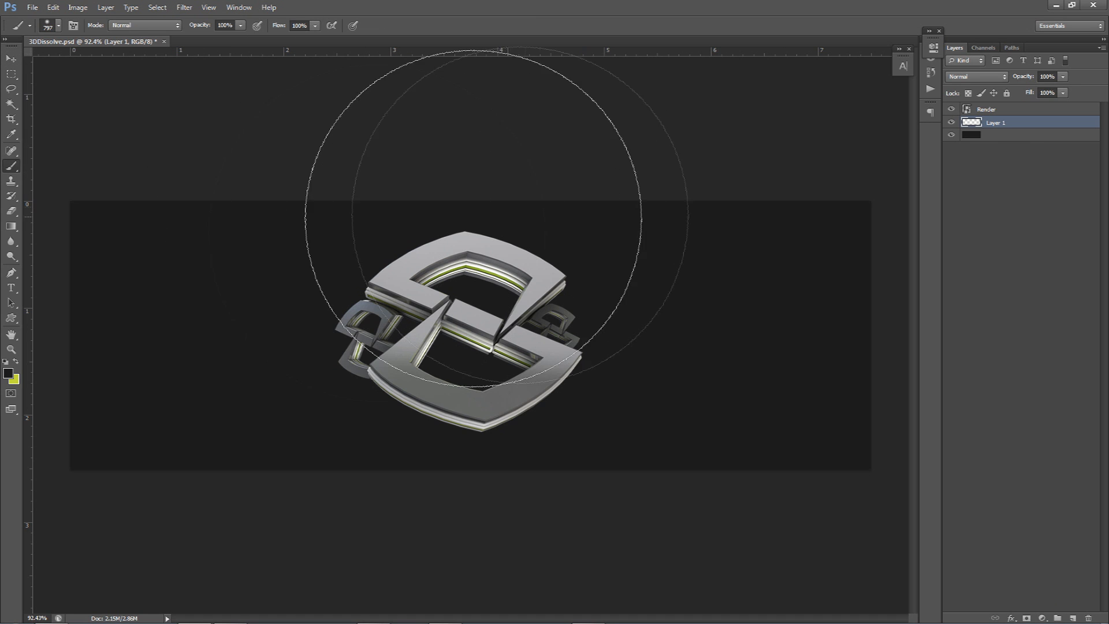
right_click(18, 172)
left_click(55, 165)
left_click(17, 362)
left_click(9, 375)
left_click_drag(492, 246, 429, 227)
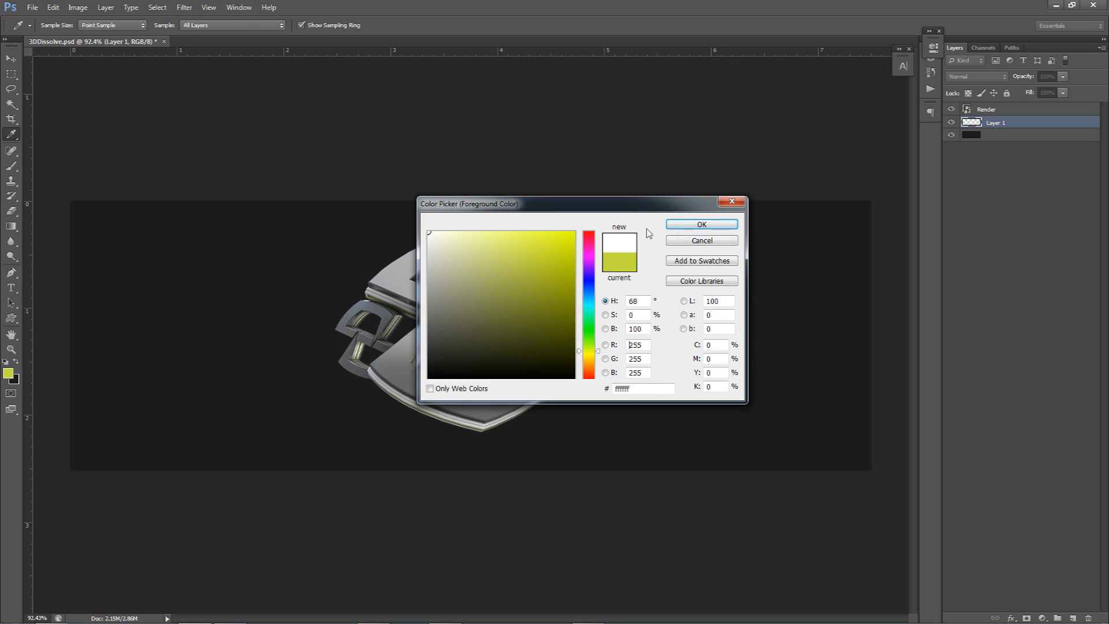
left_click(684, 227)
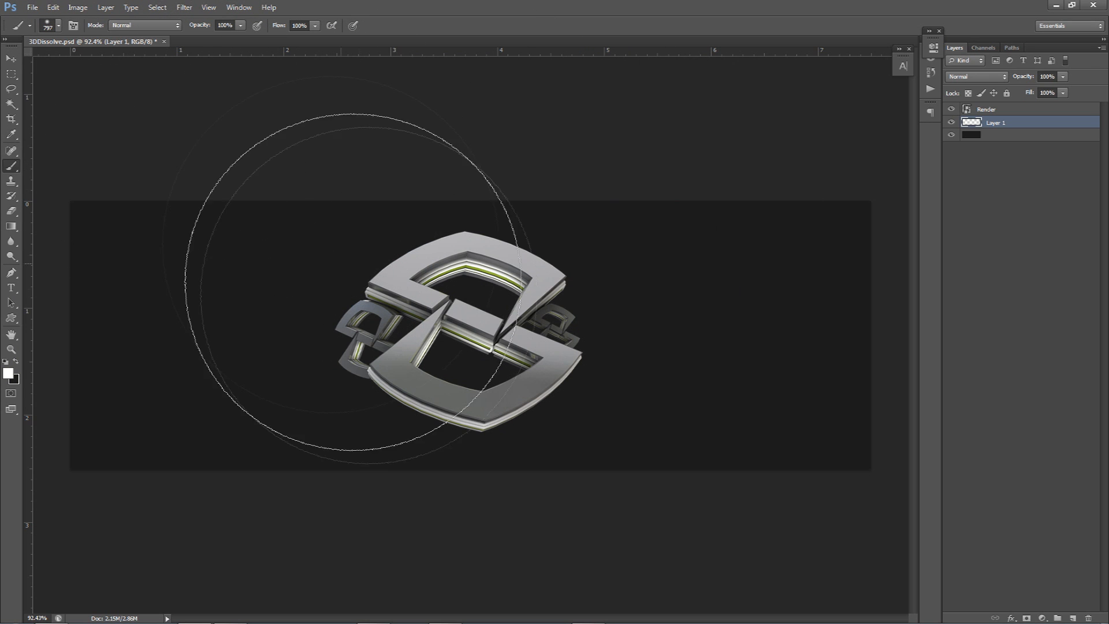
mouse_move(450, 334)
right_mouse_down("alt")
mouse_move(514, 319)
mouse_move(300, 317)
mouse_move(470, 315)
mouse_move(470, 324)
mouse_move(492, 5)
mouse_move(478, 4)
right_mouse_up("alt")
mouse_move(471, 370)
right_mouse_down("alt")
mouse_move(485, 371)
mouse_move(452, 374)
right_mouse_up("alt")
left_click(463, 323)
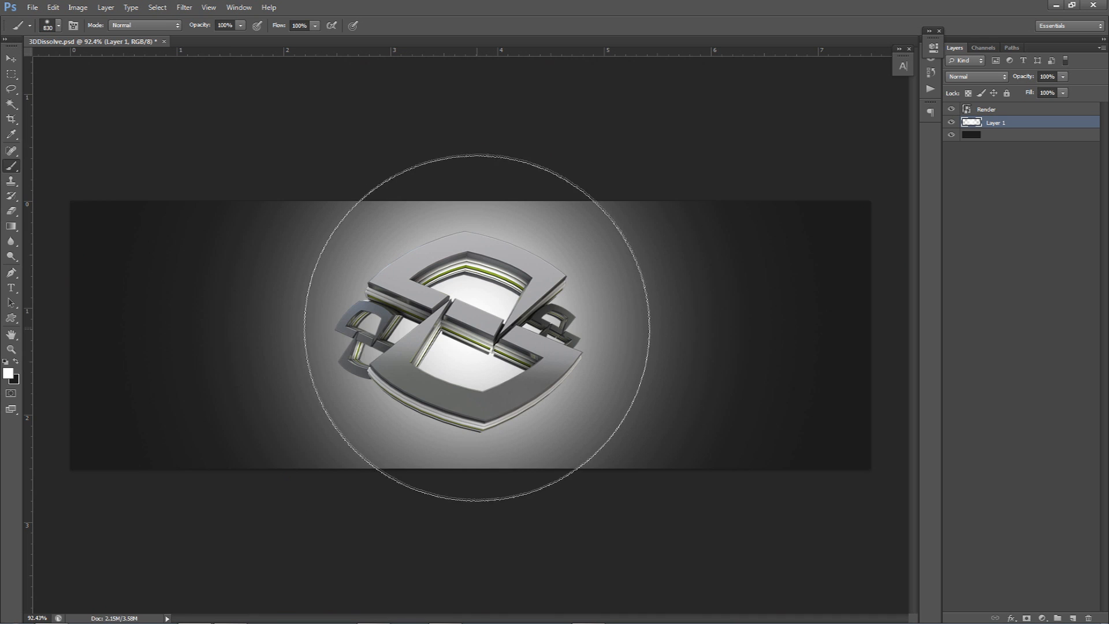
- Set the white glow layer behind the logo to Overlay blending at 45% opacity
left_click(976, 77)
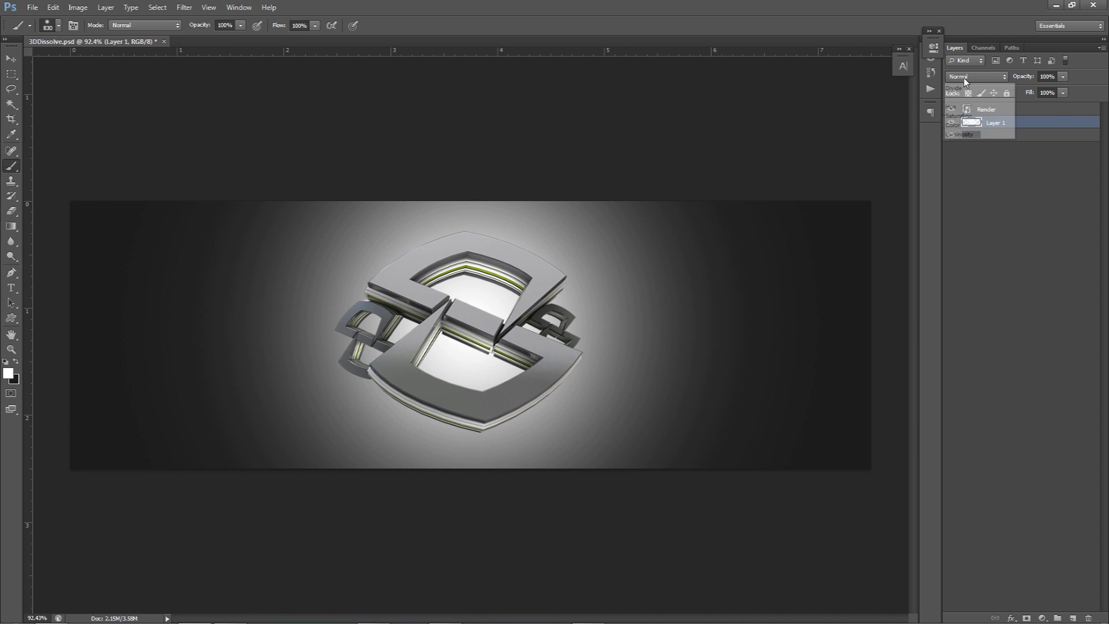
left_click(979, 219)
left_click(1062, 77)
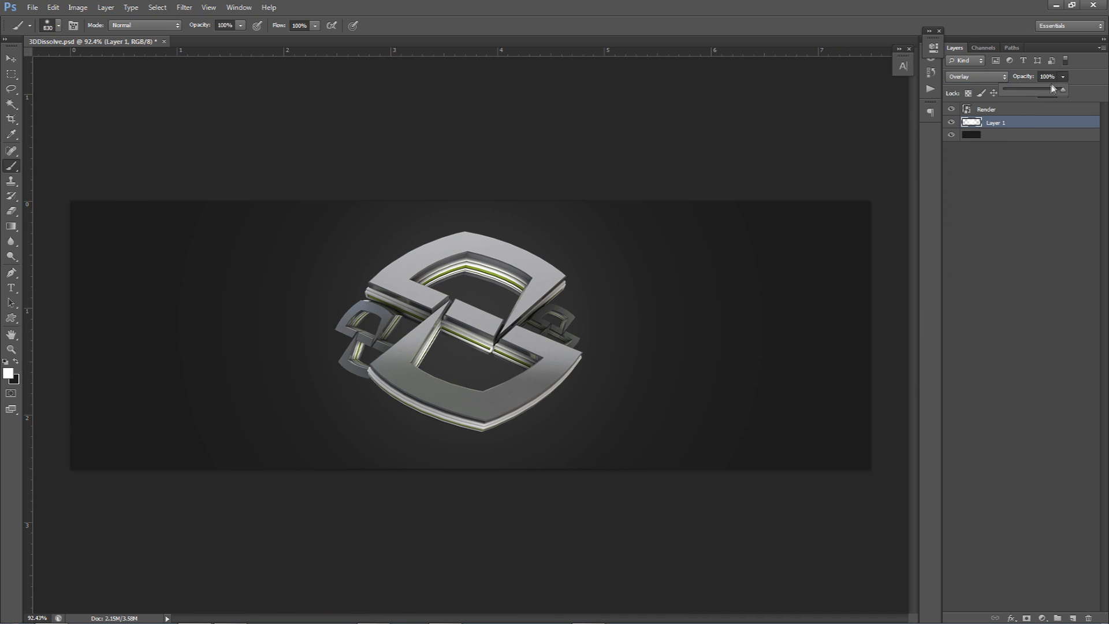
left_click_drag(1035, 93, 1032, 93)
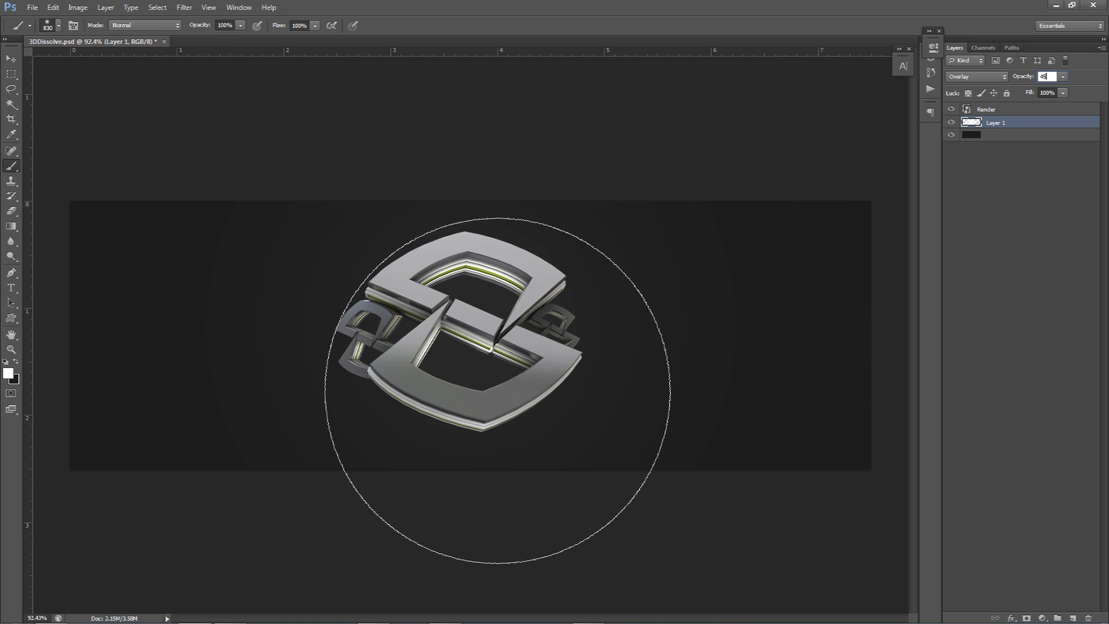
key("Return")
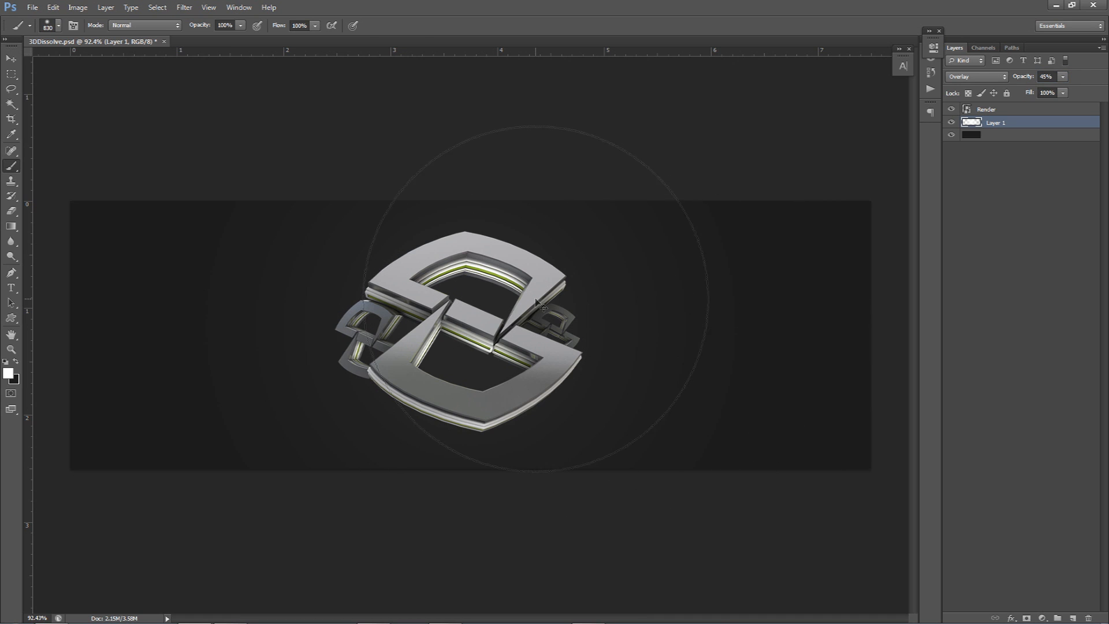
key("v")
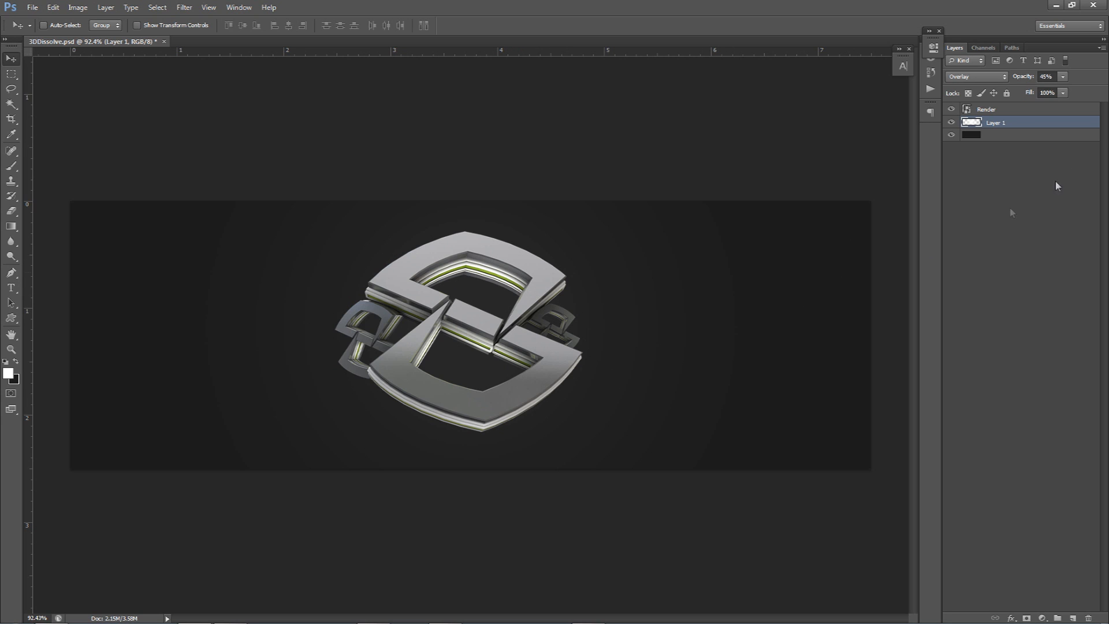
- Add a Curves adjustment layer above the Render layer and shape a slight S-curve with raised highlights and lowered shadows
left_click(1005, 111)
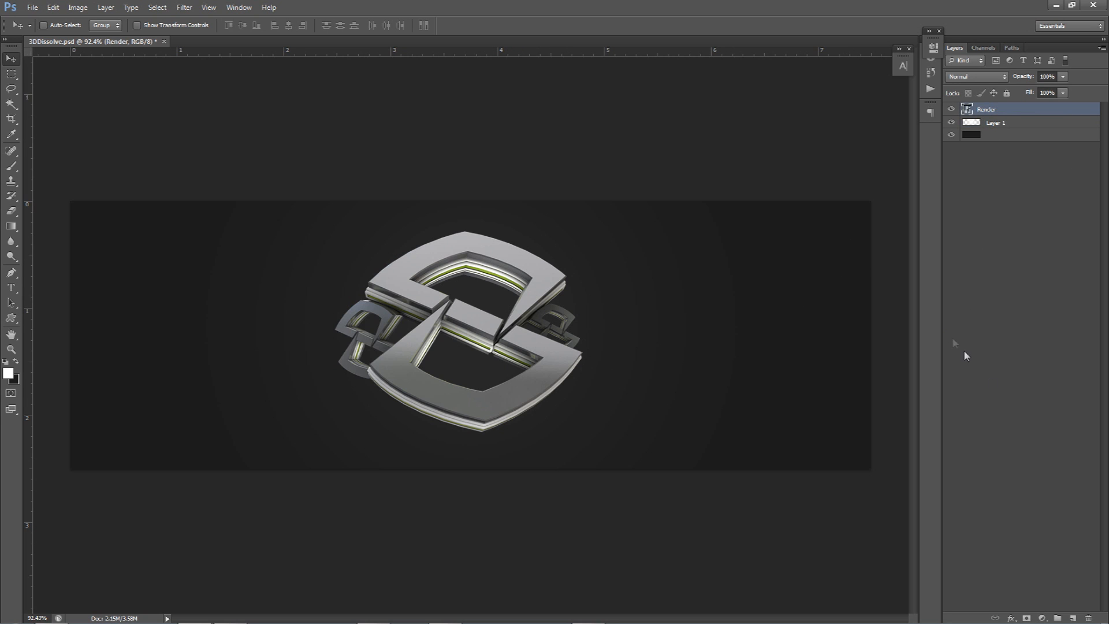
left_click(1043, 617)
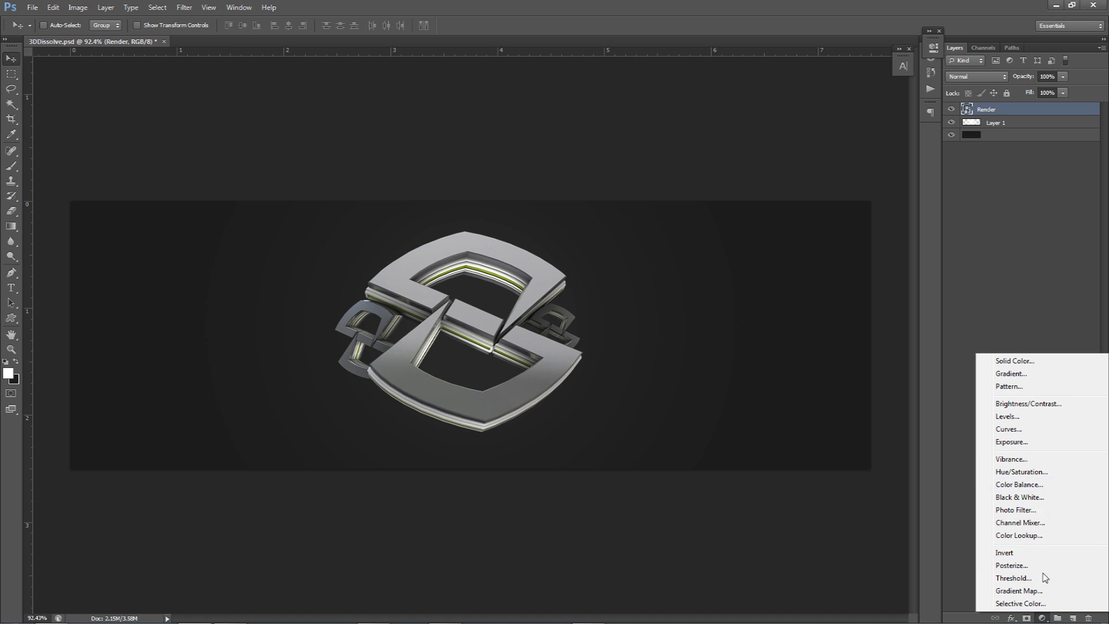
left_click(1008, 429)
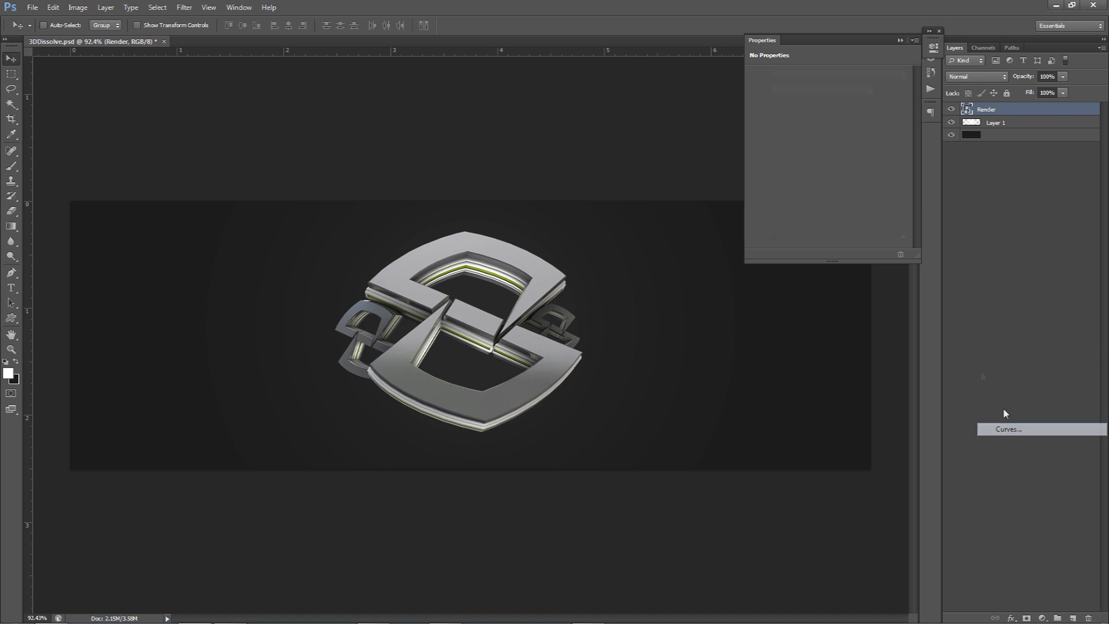
left_click_drag(872, 128, 869, 127)
left_click_drag(817, 187, 810, 200)
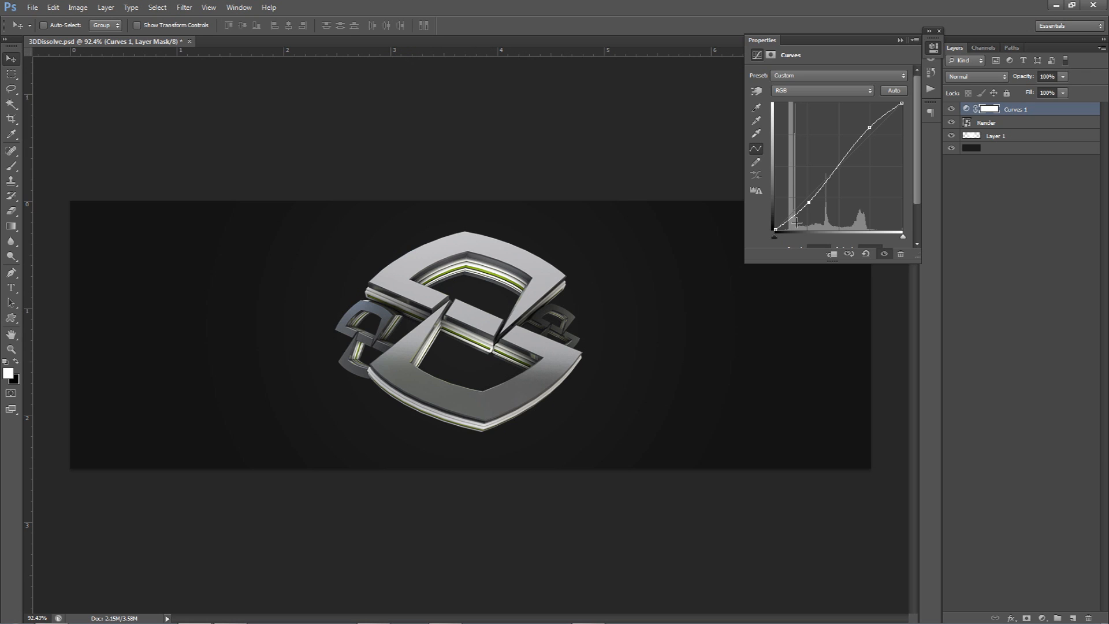
- Inspect the background swatch's hex colour code in the Color Picker, and cancel without changing it
left_click(991, 153)
left_click(14, 380)
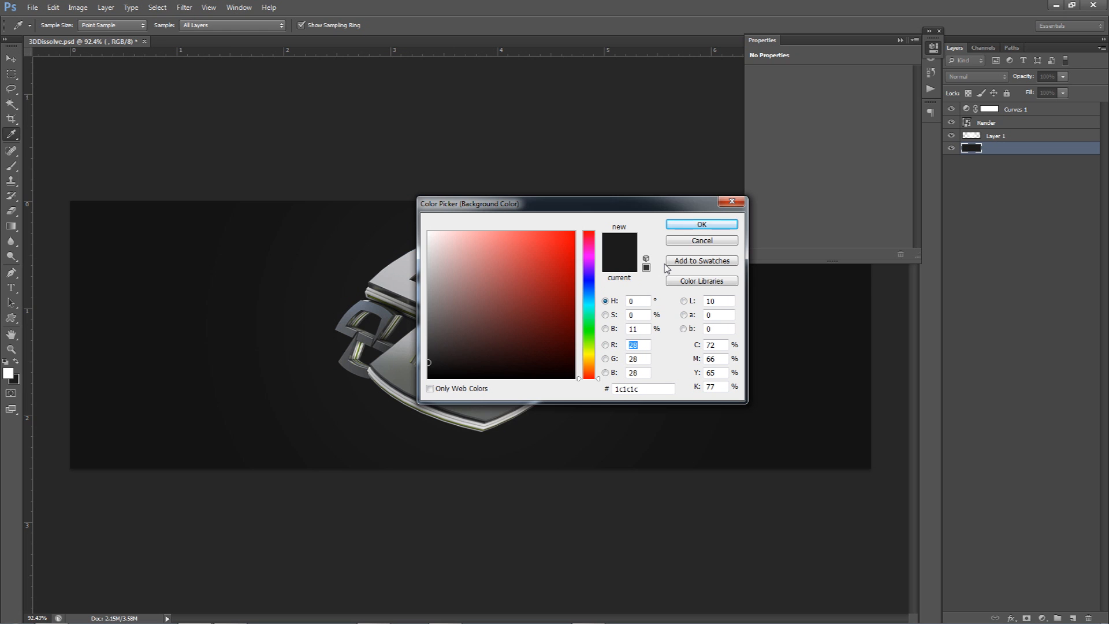
left_click(687, 241)
key("v")
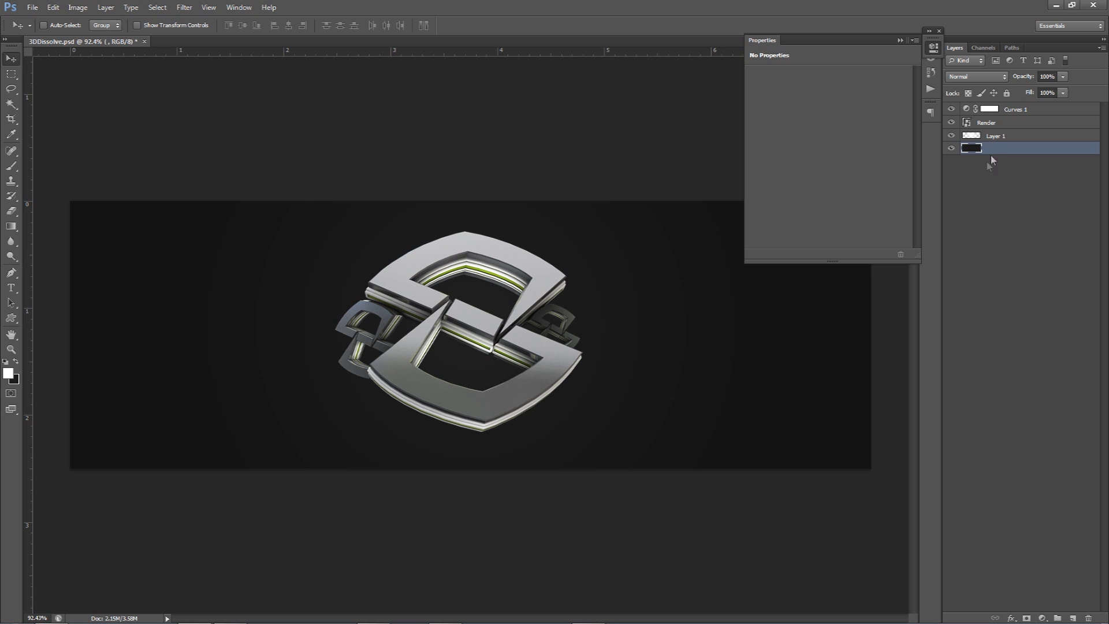
- Add a Brightness/Contrast adjustment layer above Curves 1 with brightness -1 and contrast 24
left_click(1019, 110)
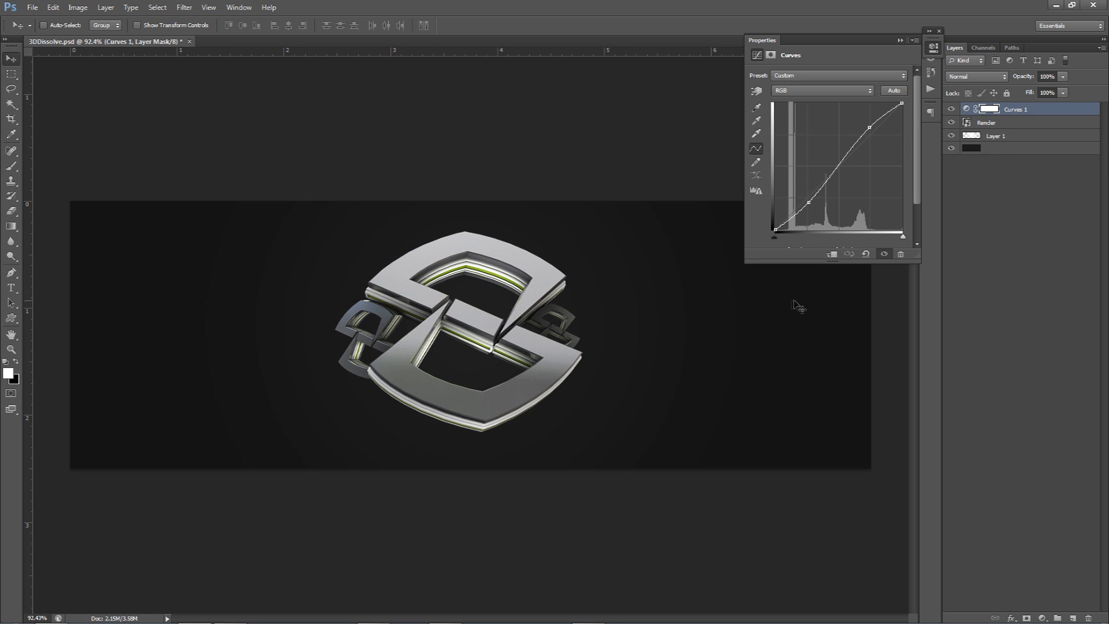
left_click(1043, 618)
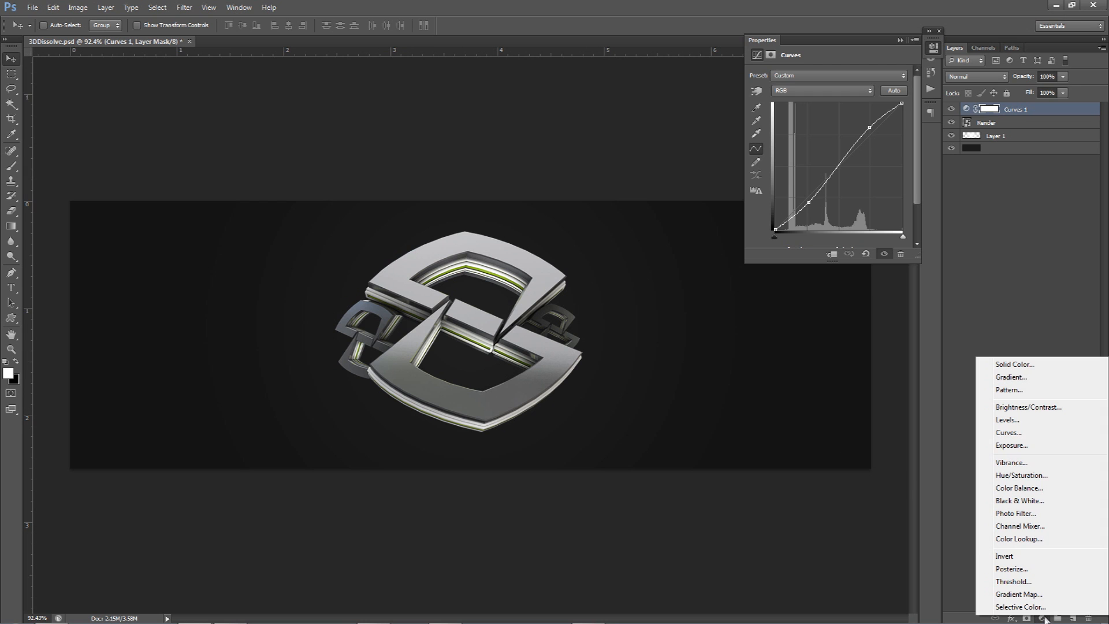
left_click(1021, 409)
left_click(892, 118)
type("-50")
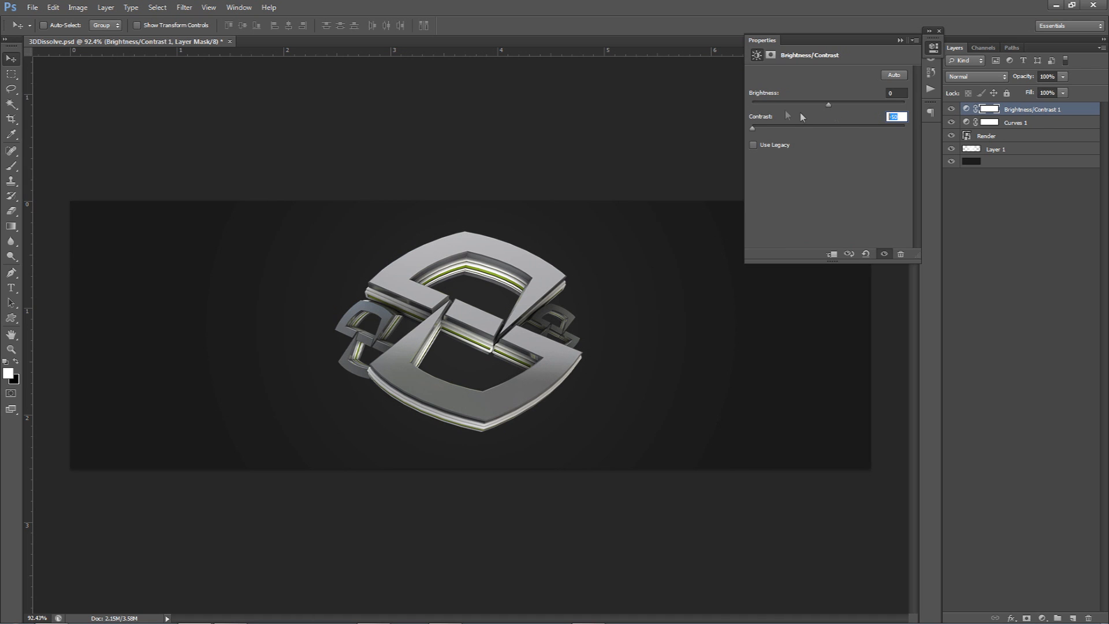
type("50")
left_click_drag(828, 104, 861, 129)
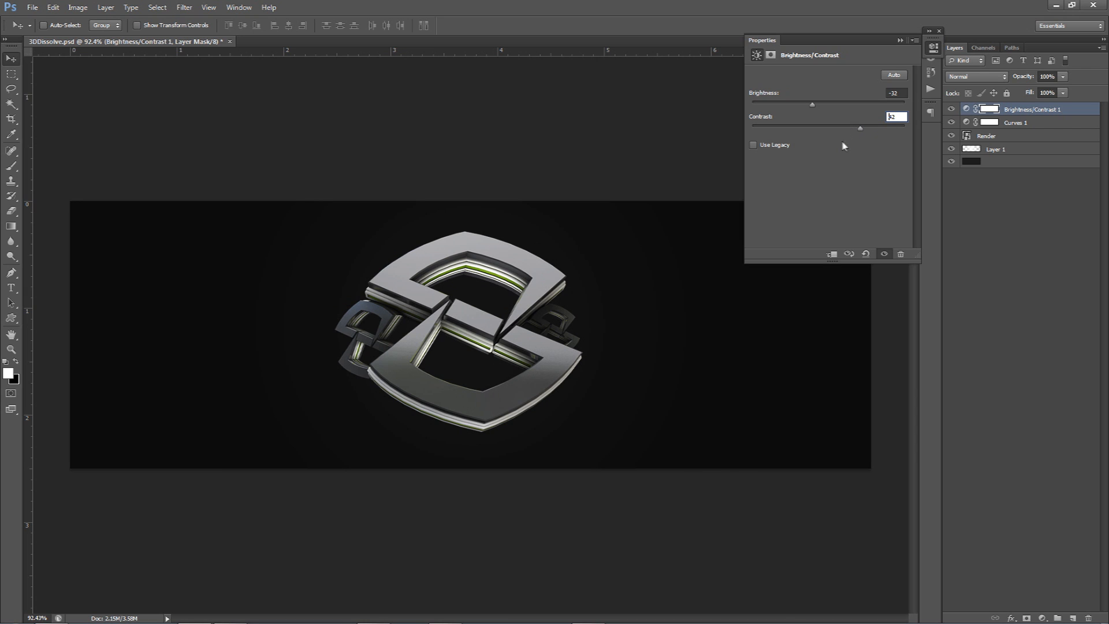
left_click(828, 104)
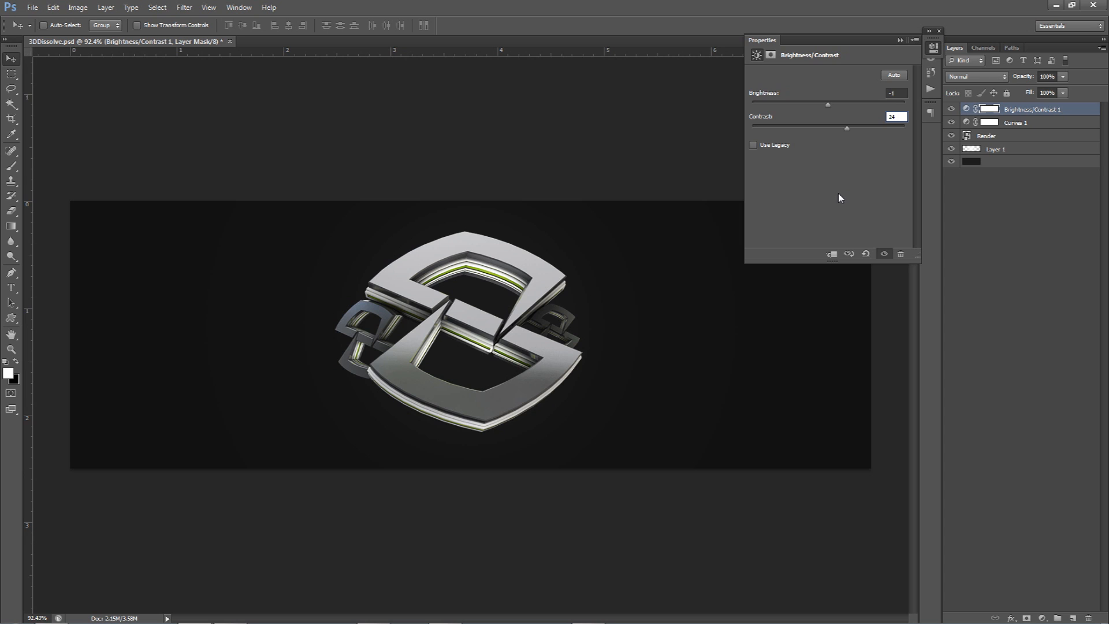
left_click(939, 49)
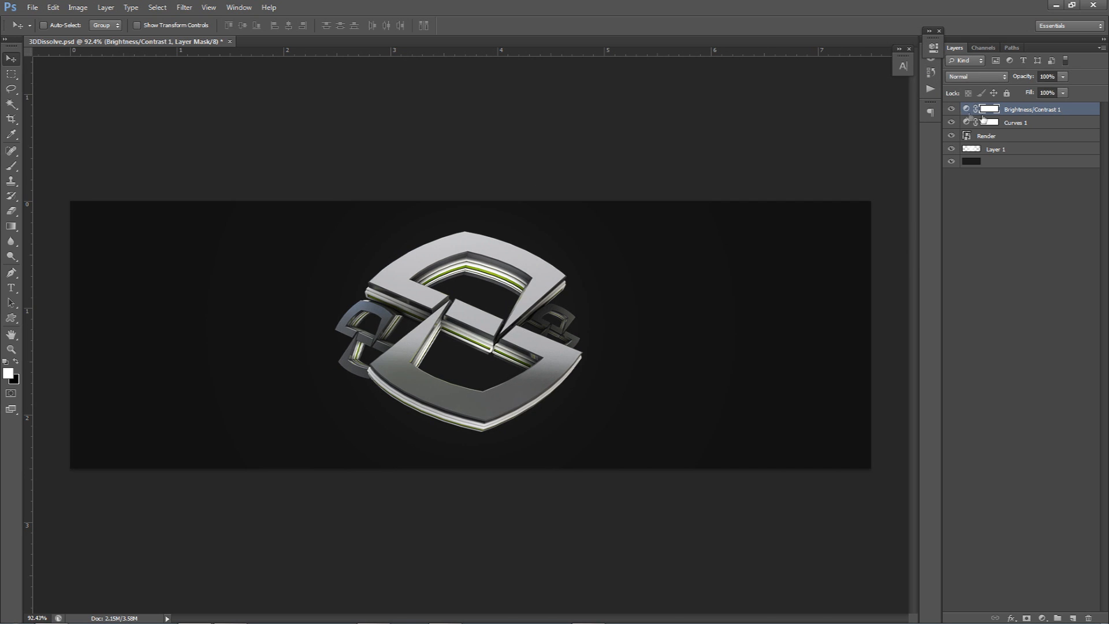
- Create a new layer above the Render layer and clip it to the render
left_click(999, 136)
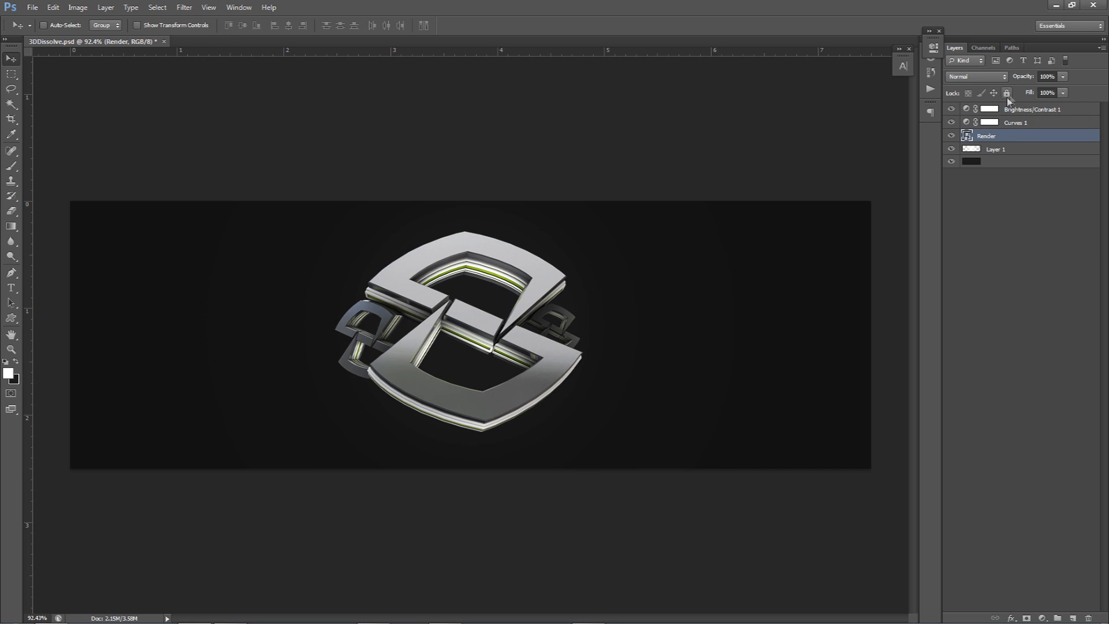
left_click(1072, 617)
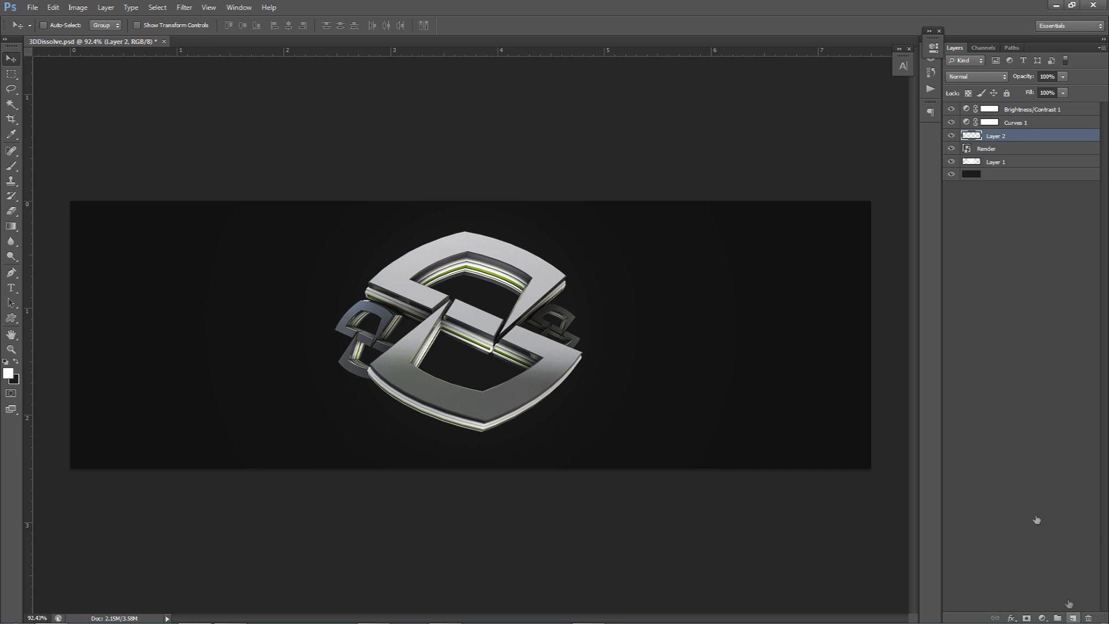
right_click(1031, 137)
left_click(1031, 280)
- With a small soft white brush, paint over the layered side faces of the large logo's upper bar and the small logo beside it
key("b")
scroll(433, 341, "up", 5, "alt")
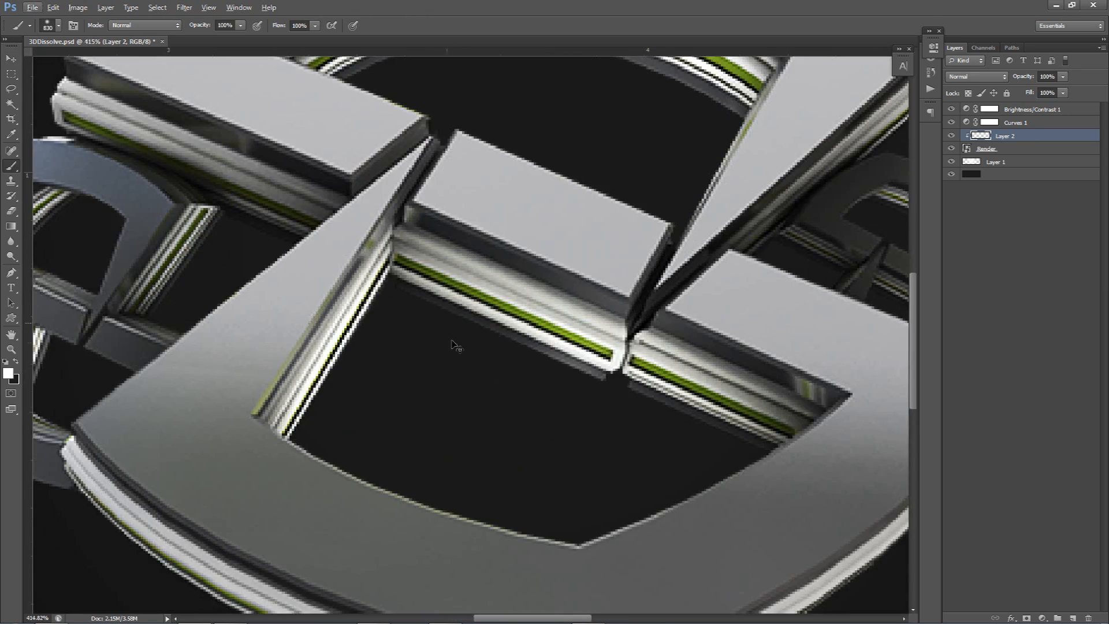
right_click_drag(491, 332, 124, 320, "alt")
right_click_drag(522, 287, 326, 280, "alt")
left_click_drag(175, 165, 322, 149)
right_click_drag(264, 110, 276, 109, "alt")
mouse_move(211, 86)
left_mouse_down()
mouse_move(438, 176)
mouse_move(235, 101)
left_mouse_up()
left_click_drag(418, 195, 435, 199)
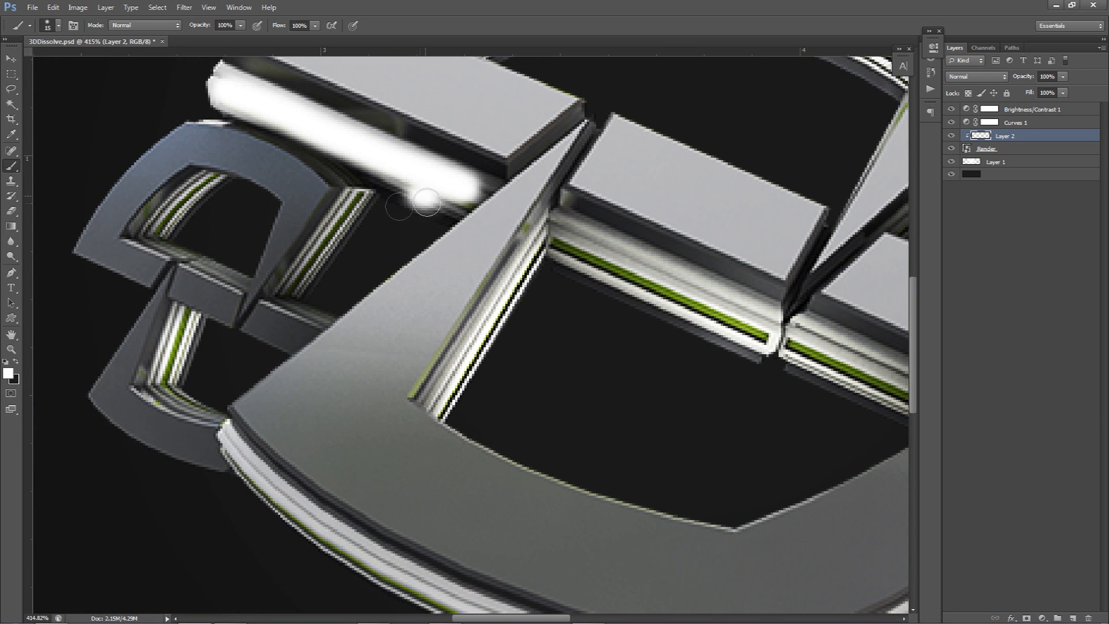
left_click_drag(210, 193, 153, 240)
mouse_move(196, 317)
left_mouse_down()
mouse_move(173, 395)
mouse_move(193, 413)
left_mouse_up()
left_click_drag(461, 398, 540, 229)
key("ctrl+alt+z")
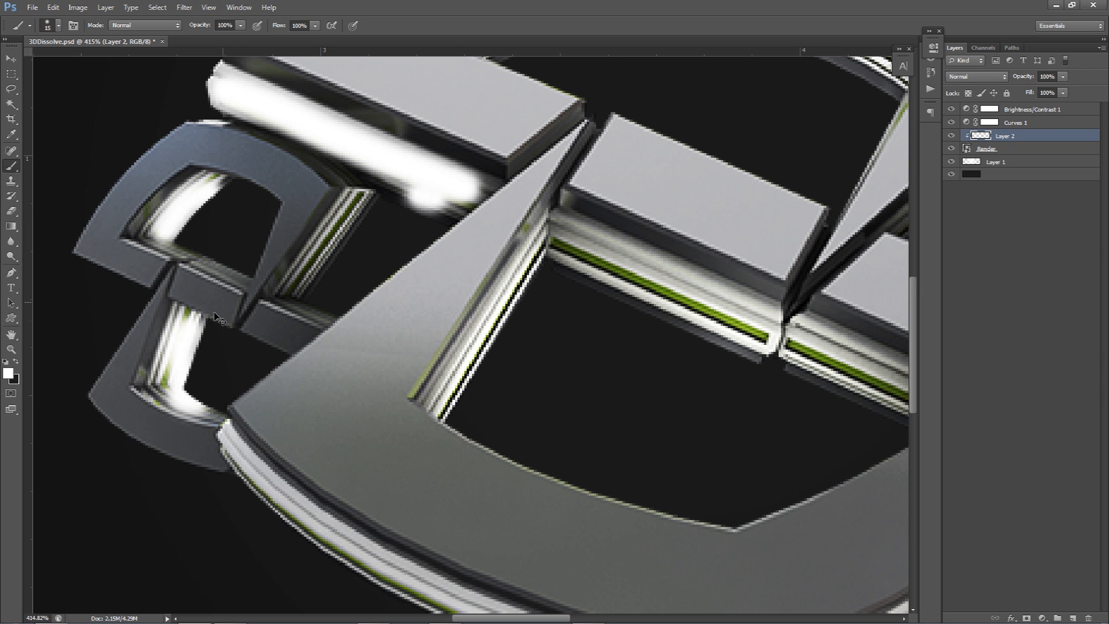
key("ctrl+alt+z")
mouse_move(199, 394)
left_mouse_down()
mouse_move(177, 367)
mouse_move(190, 327)
left_mouse_up()
- Paint white over the layered inner faces of the large lower piece and the layered edges of the small rear logo
left_click_drag(254, 248, 139, 219)
left_click_drag(427, 208, 332, 184)
mouse_move(563, 280)
left_mouse_down()
mouse_move(704, 339)
mouse_move(335, 193)
mouse_move(251, 317)
left_mouse_up()
left_click_drag(464, 182, 423, 376)
mouse_move(826, 225)
left_mouse_down()
mouse_move(678, 341)
mouse_move(667, 367)
mouse_move(735, 394)
mouse_move(772, 392)
left_mouse_up()
mouse_move(775, 337)
left_mouse_down()
mouse_move(843, 378)
mouse_move(829, 441)
mouse_move(780, 404)
left_mouse_up()
mouse_move(594, 200)
left_mouse_down()
mouse_move(421, 173)
mouse_move(596, 218)
mouse_move(509, 195)
left_mouse_up()
right_click_drag(509, 195, 540, 195, "alt")
mouse_move(597, 212)
left_mouse_down()
mouse_move(321, 191)
mouse_move(341, 174)
left_mouse_up()
- Paint white along the layered outer edge at the bottom of the large logo
scroll(491, 319, "down", 6, "alt")
mouse_move(503, 388)
left_mouse_down()
mouse_move(505, 262)
mouse_move(484, 180)
left_mouse_up()
mouse_move(190, 302)
left_mouse_down()
mouse_move(231, 345)
mouse_move(349, 402)
mouse_move(426, 406)
left_mouse_up()
left_click_drag(496, 415, 599, 377)
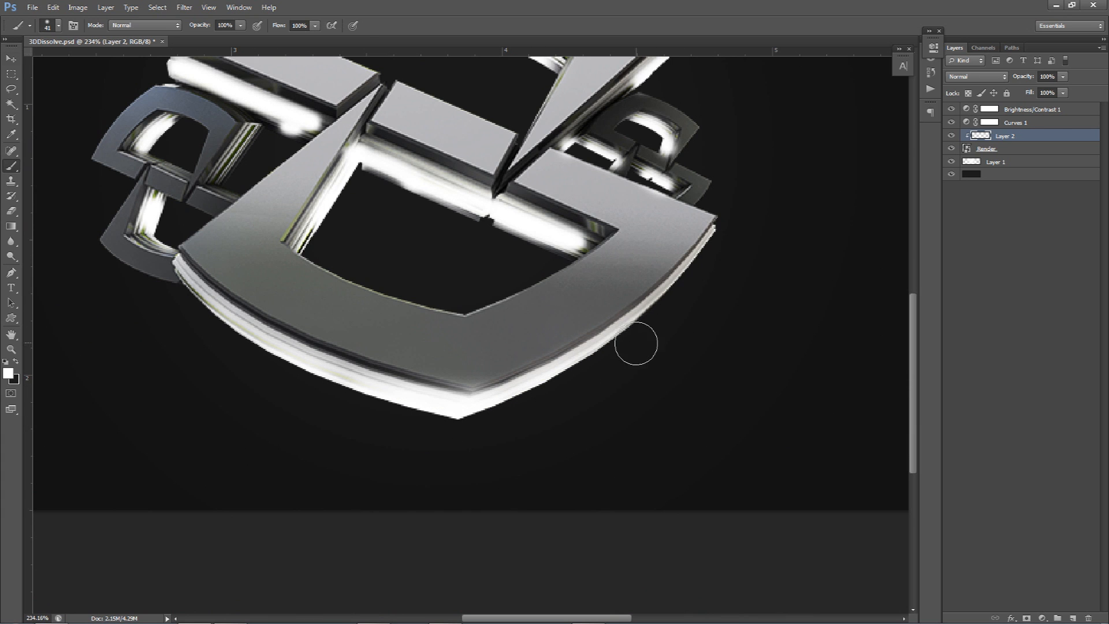
- Set the painted highlight layer to Overlay blending at 35% opacity
key("v")
left_click(995, 77)
left_click(981, 231)
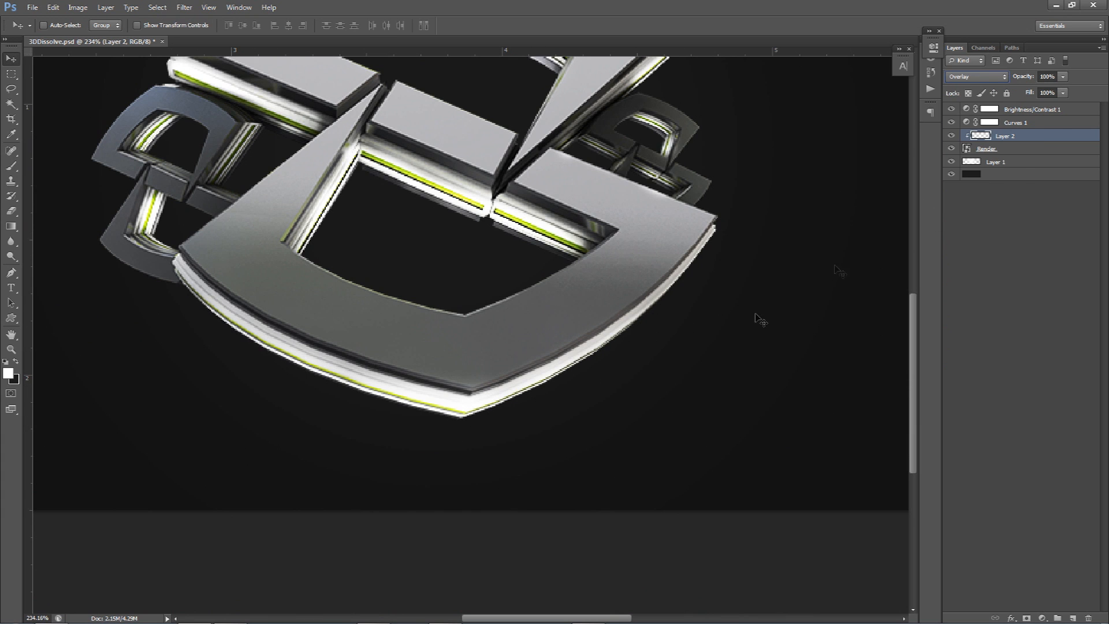
left_click(986, 78)
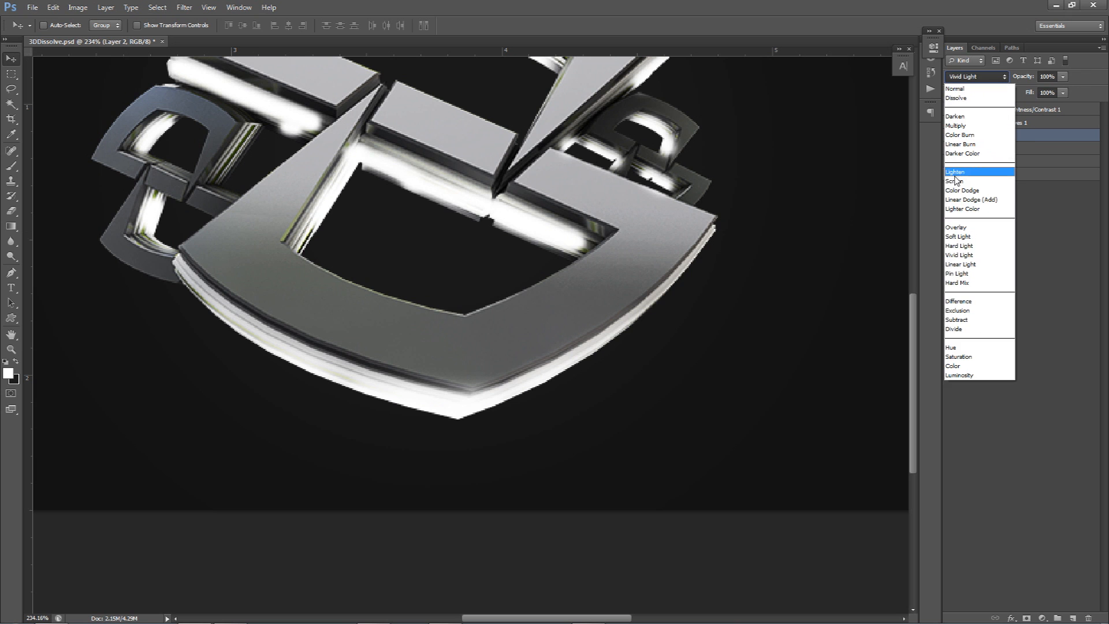
left_click(956, 228)
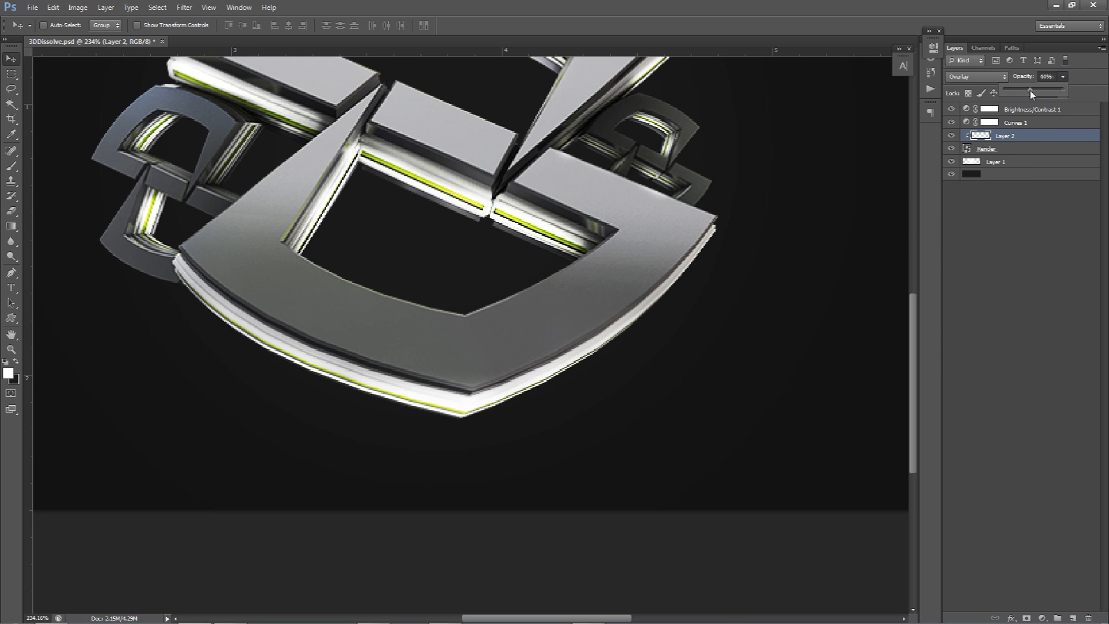
left_click_drag(1032, 94, 1024, 93)
- Compare the logo with and without the highlight layer by toggling the layer's visibility
scroll(585, 248, "down", 3, "alt")
scroll(585, 248, "down", 3, "alt")
left_click(951, 136)
left_click(951, 137)
left_click(952, 137)
left_click(951, 137)
left_click(952, 136)
left_click(951, 136)
left_click(951, 136)
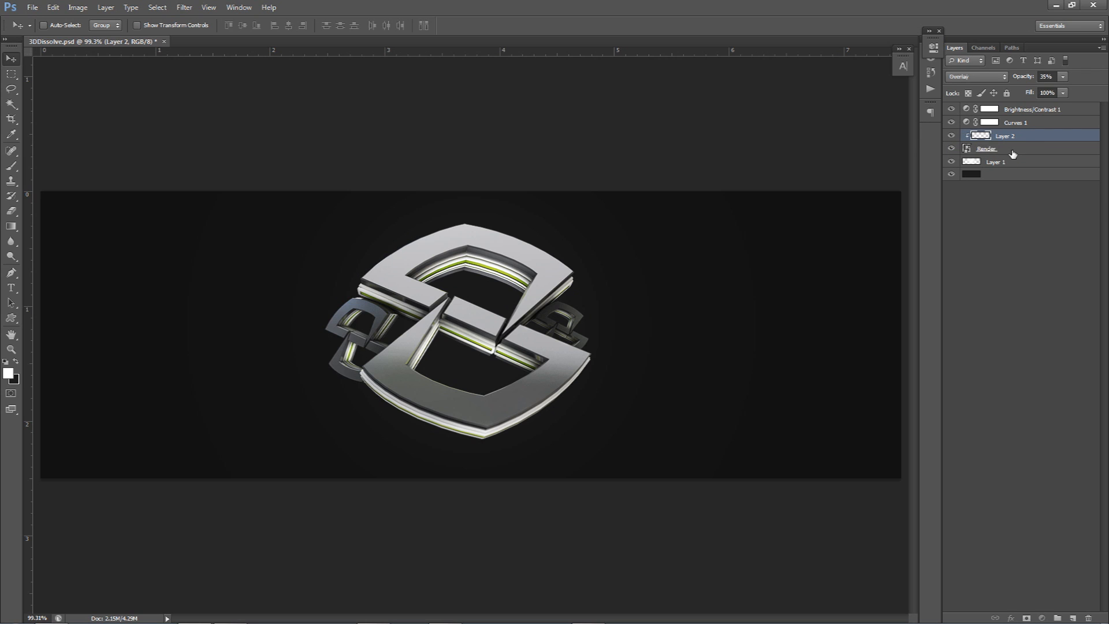
- Add a Hue/Saturation adjustment clipped to the Render layer with hue -78, turning the green stripes red
left_click(999, 148)
left_click(1042, 617)
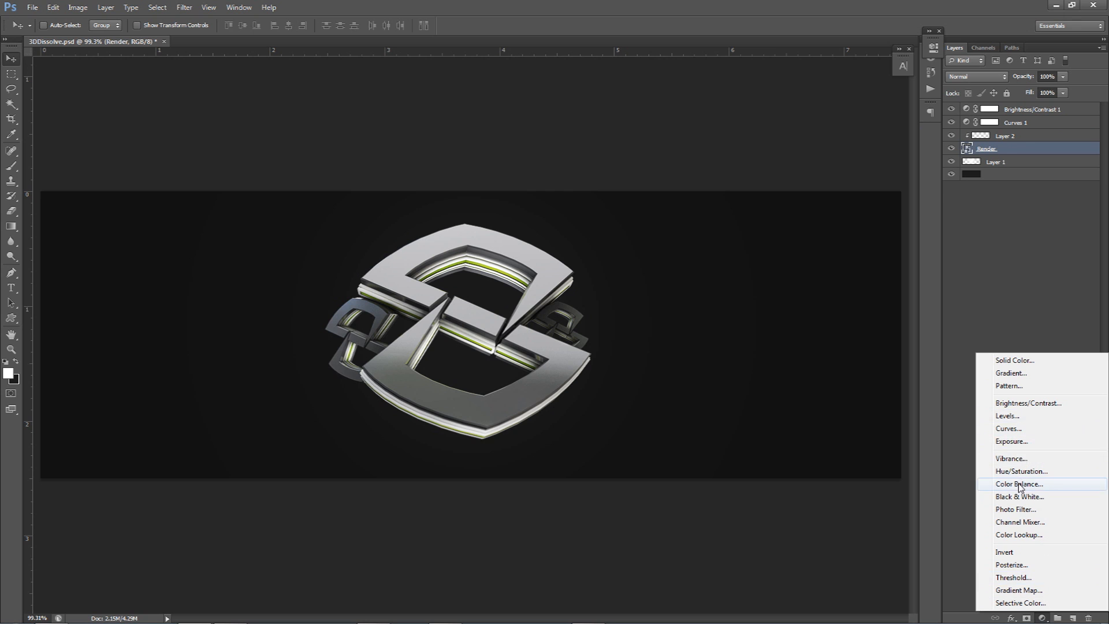
left_click(1024, 471)
left_click_drag(844, 116, 784, 139)
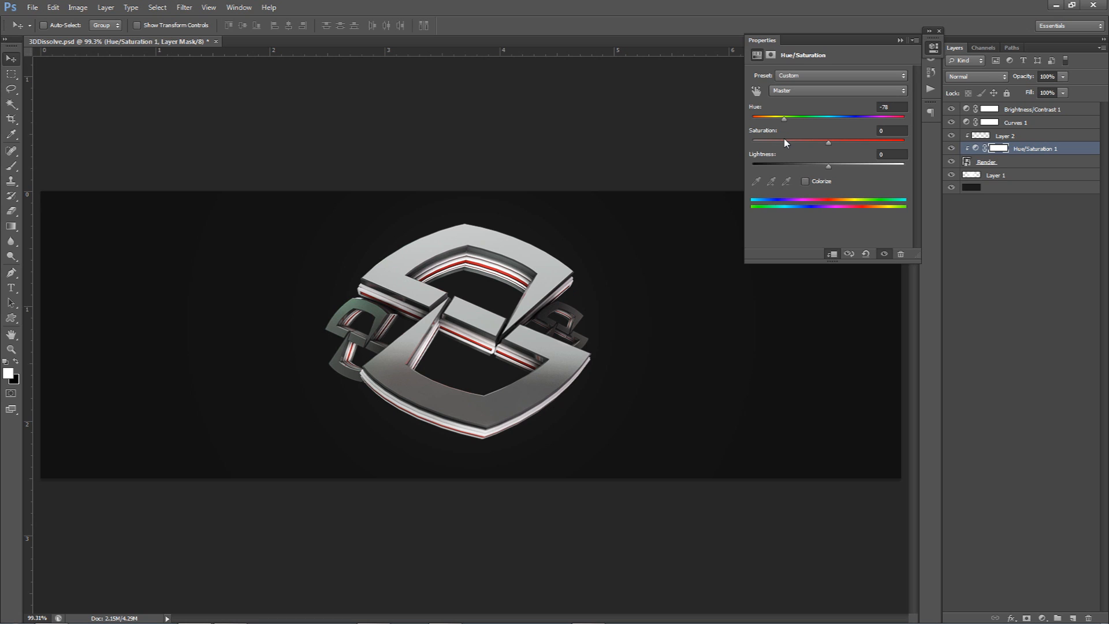
left_click(932, 50)
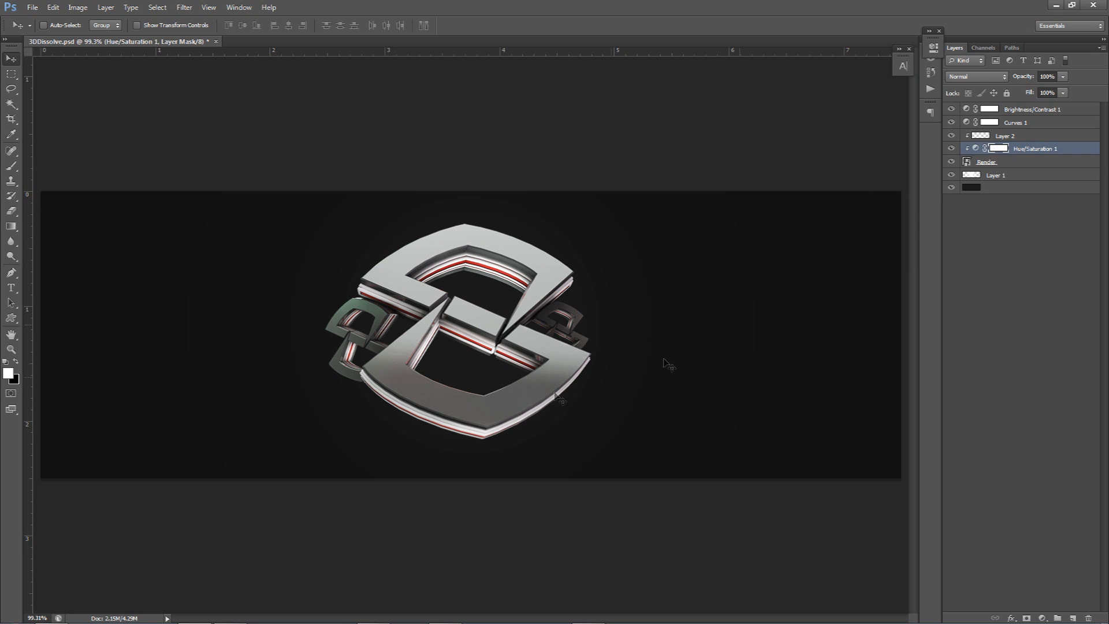
- Group Layer 2, Hue/Saturation 1 and the Render layer, and duplicate the group
left_click(1010, 138)
left_click(1006, 164, "shift")
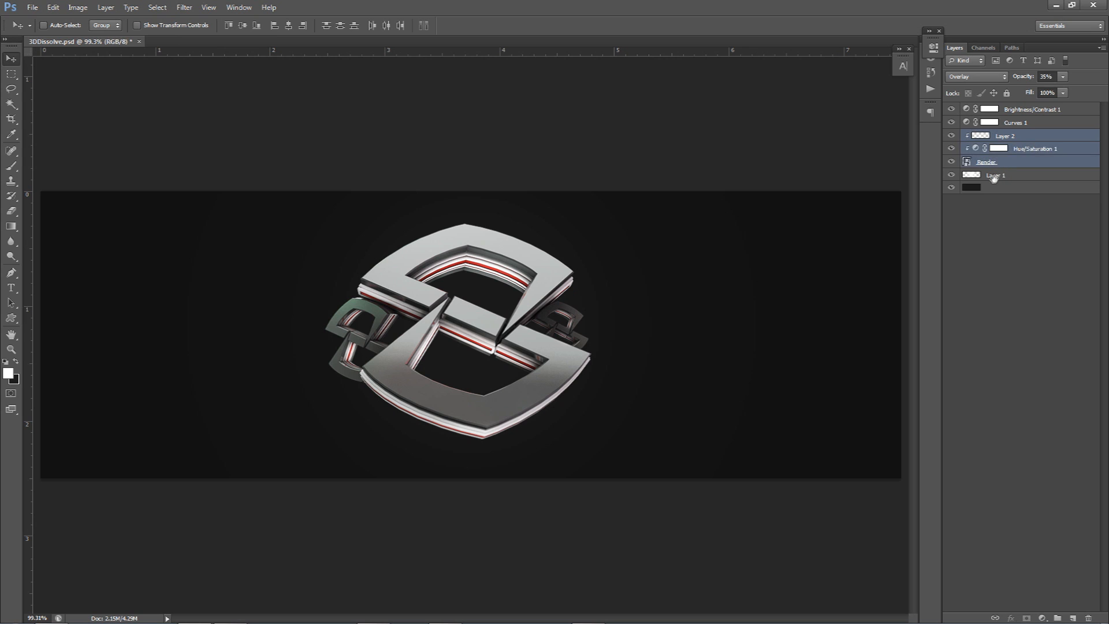
key("ctrl+g")
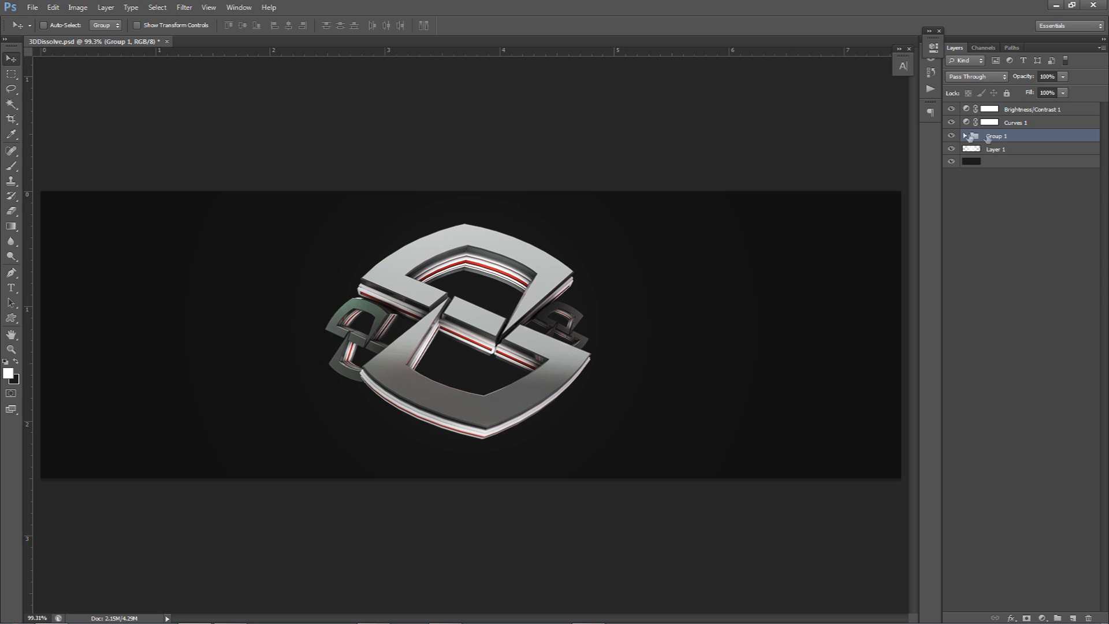
key("ctrl+j")
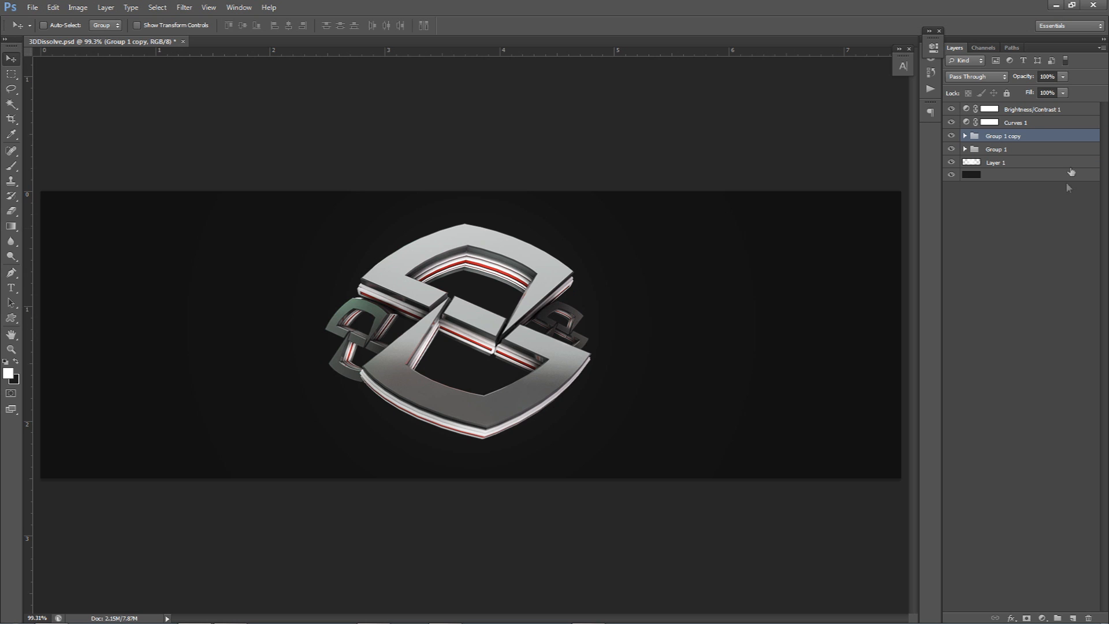
- Scale up Group 1 and reposition it behind the logo so it extends past the banner's upper and lower edges
left_click(1008, 150)
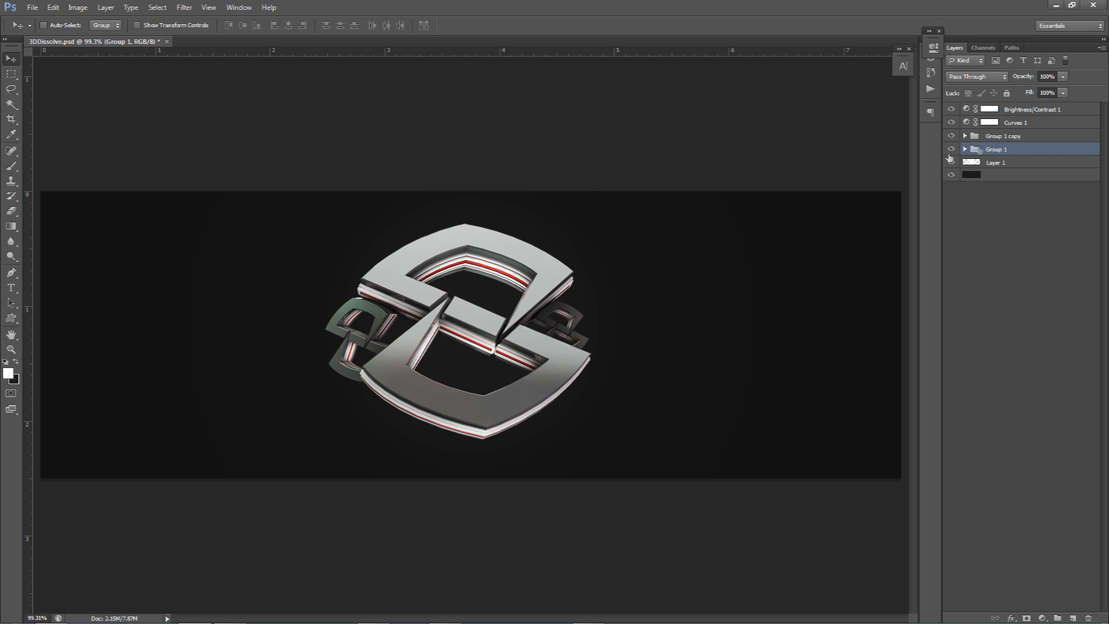
key("ctrl+t")
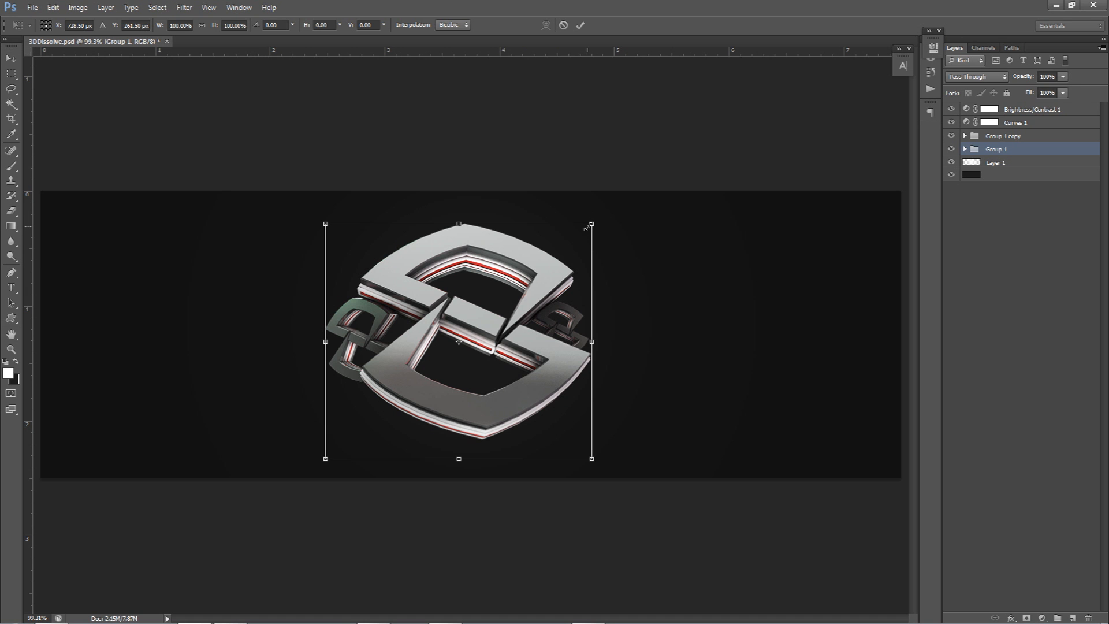
left_click_drag(593, 221, 897, 25)
left_click_drag(689, 203, 558, 351)
key("Return")
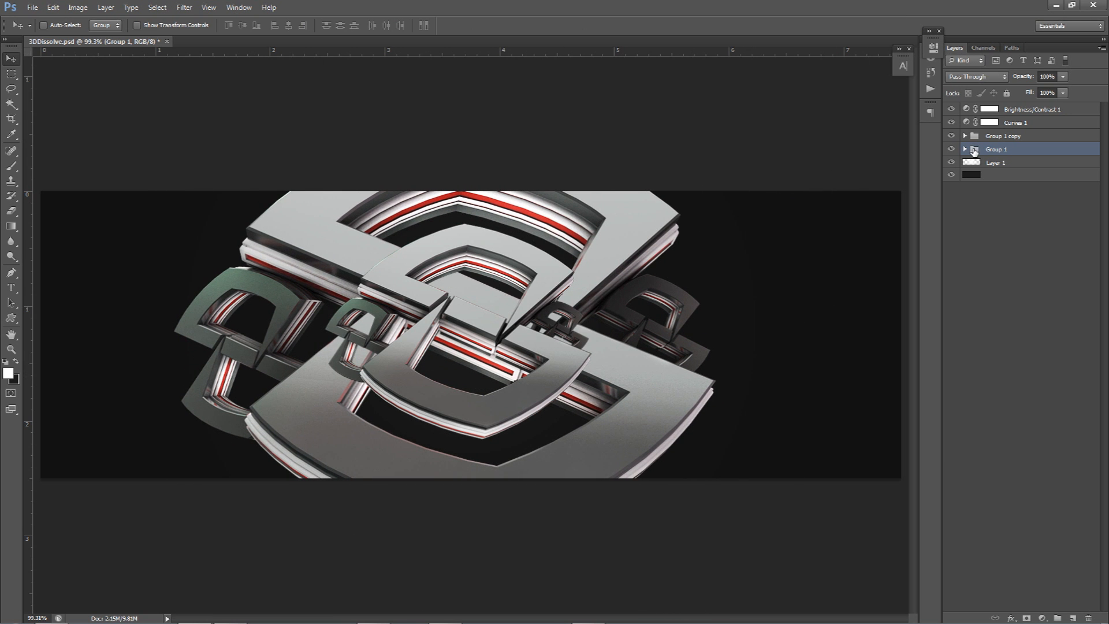
- Merge the enlarged Group 1 into a single layer and set it to Dissolve blending at 9% opacity
key("ctrl+e")
left_click(951, 149)
left_click(975, 77)
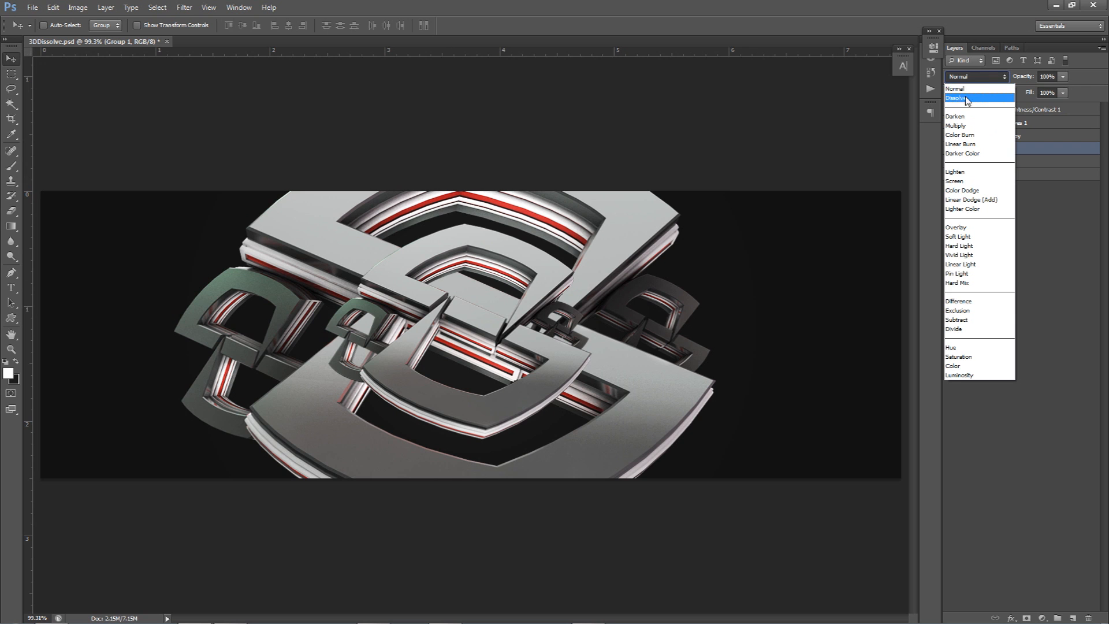
left_click(963, 96)
left_click(1053, 76)
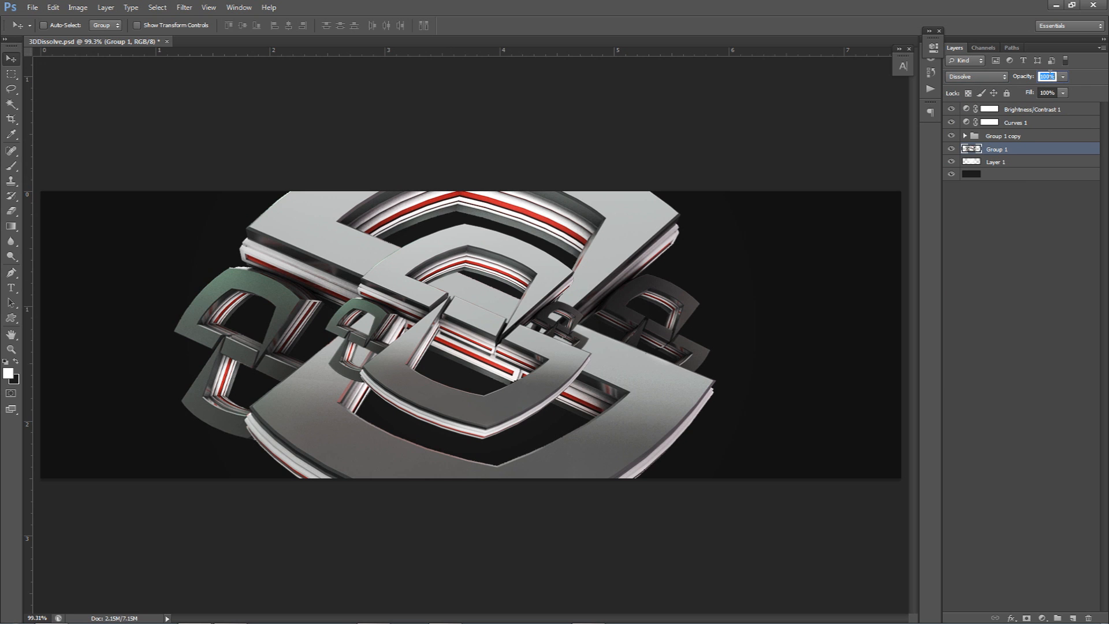
type("5")
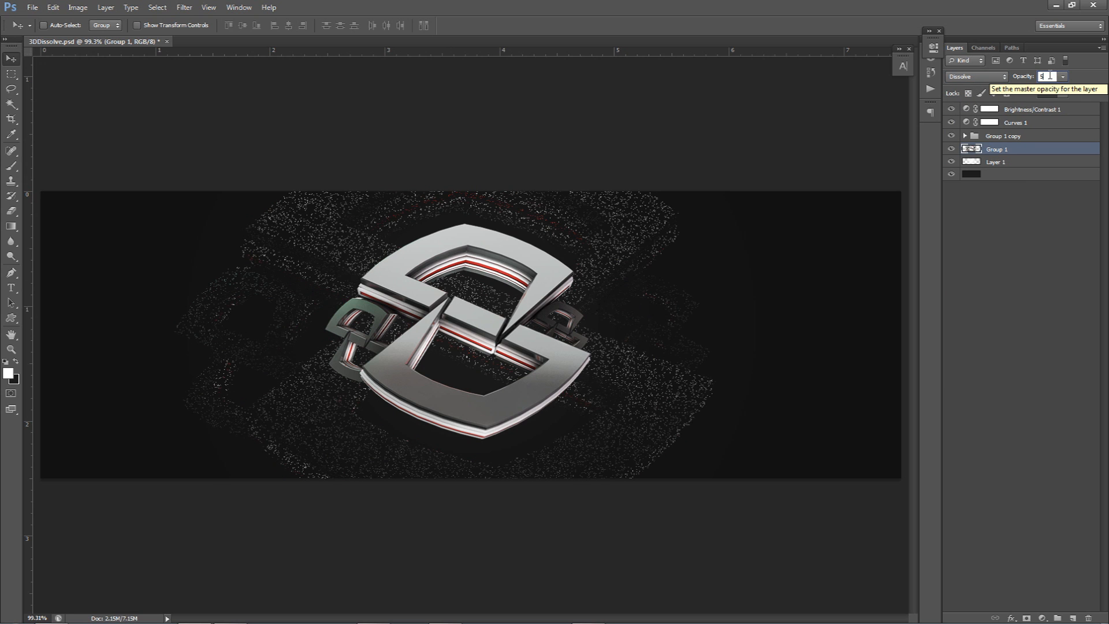
key("Up")
key("Up")
key("Up")
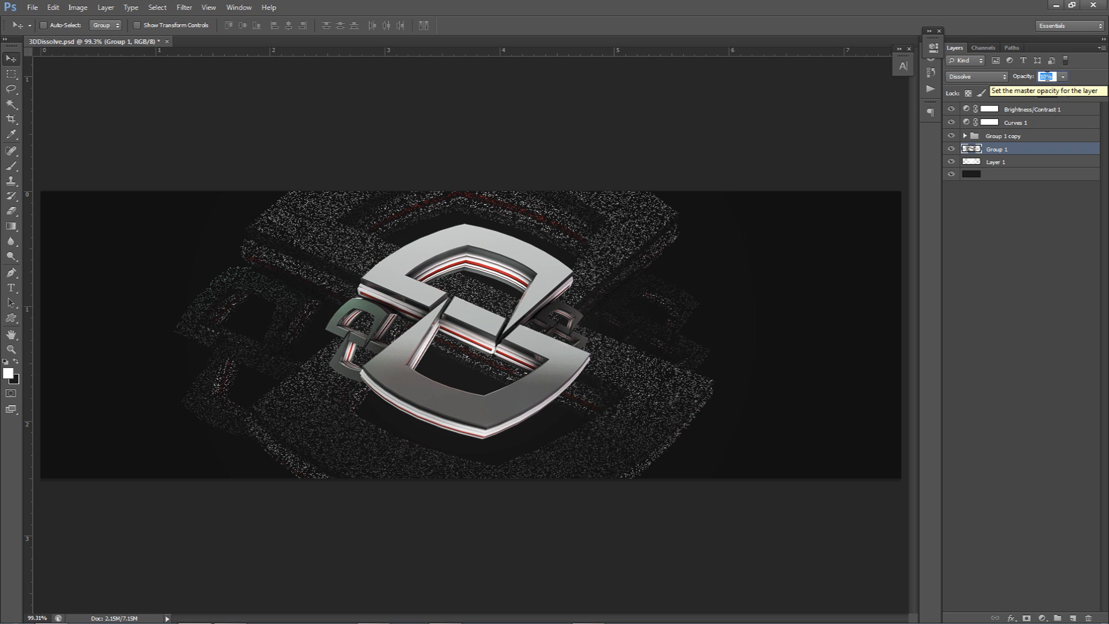
key("Down")
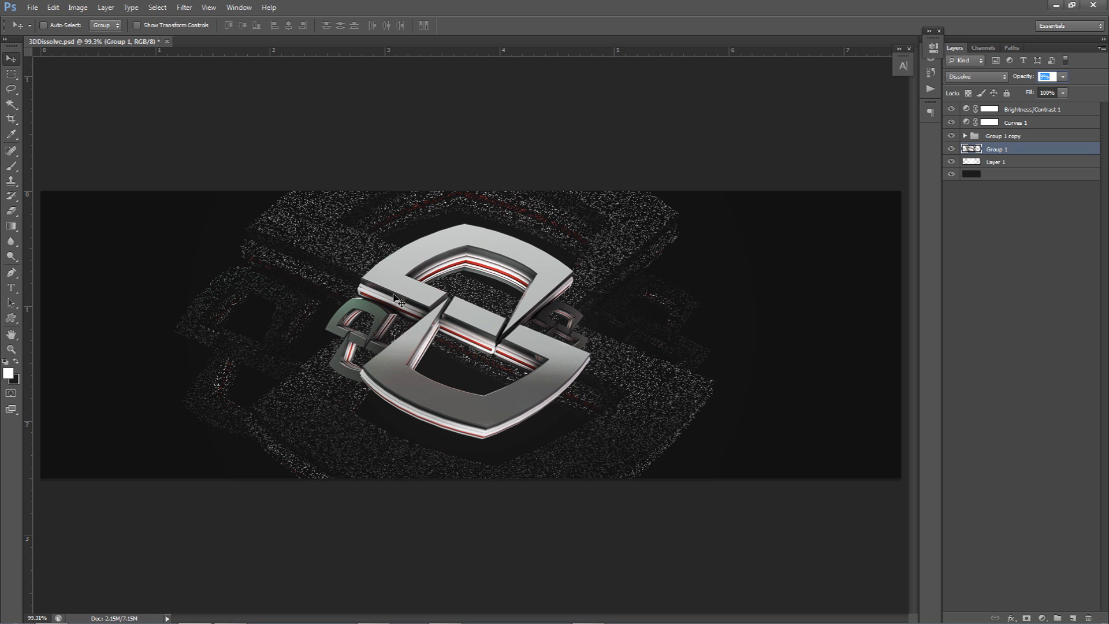
- Apply a Motion Blur to the dissolved Group 1 layer with angle 0° and distance 50 pixels
left_click(184, 7)
mouse_move(208, 7)
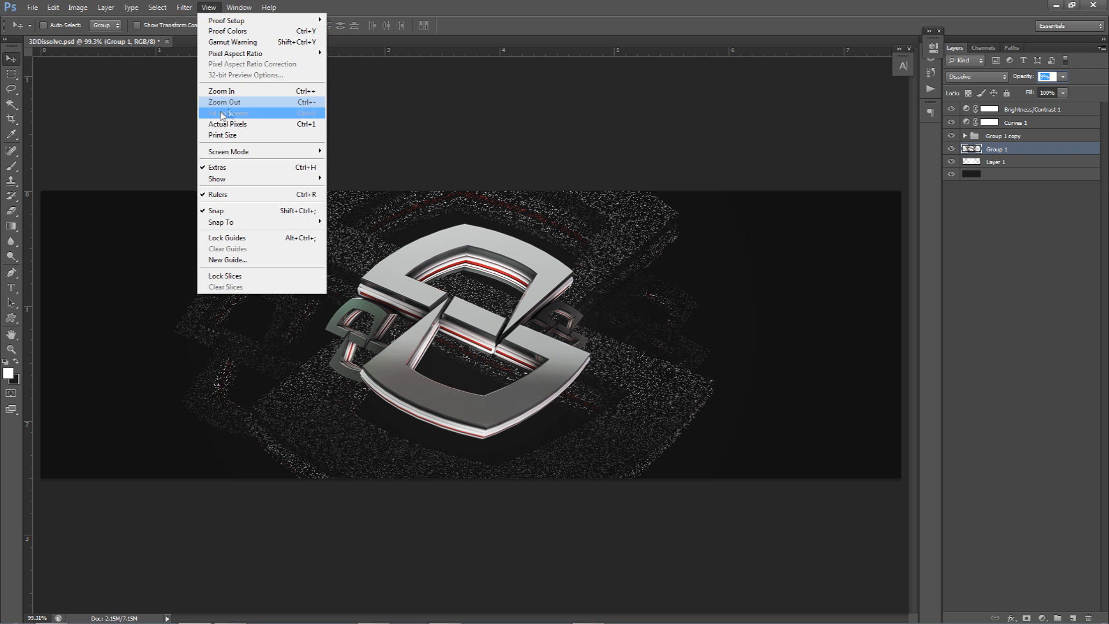
mouse_move(263, 124)
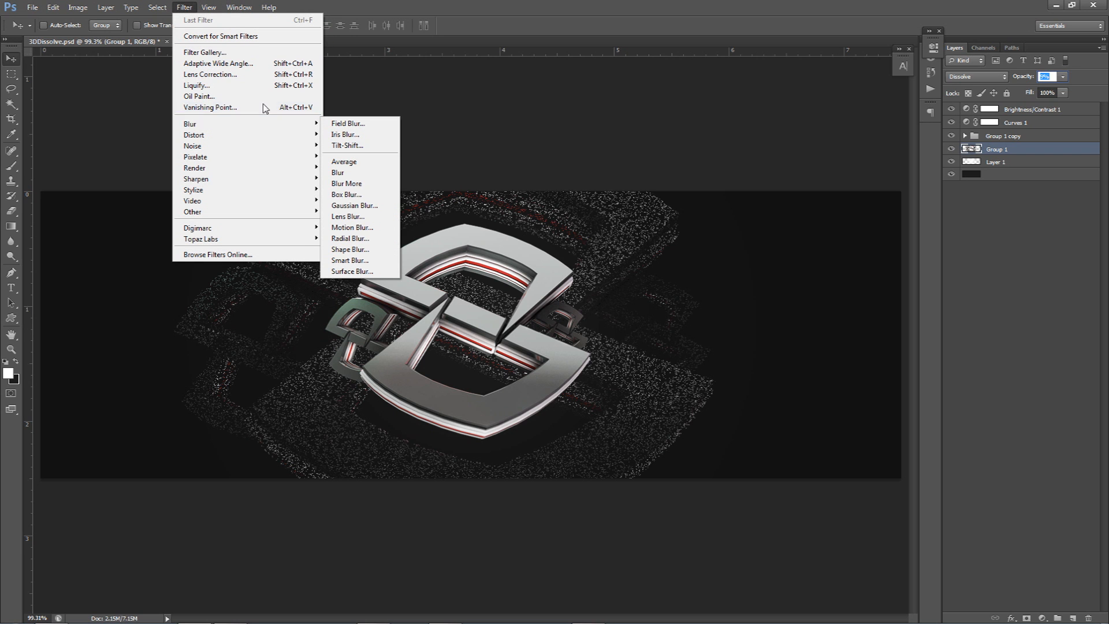
left_click(367, 228)
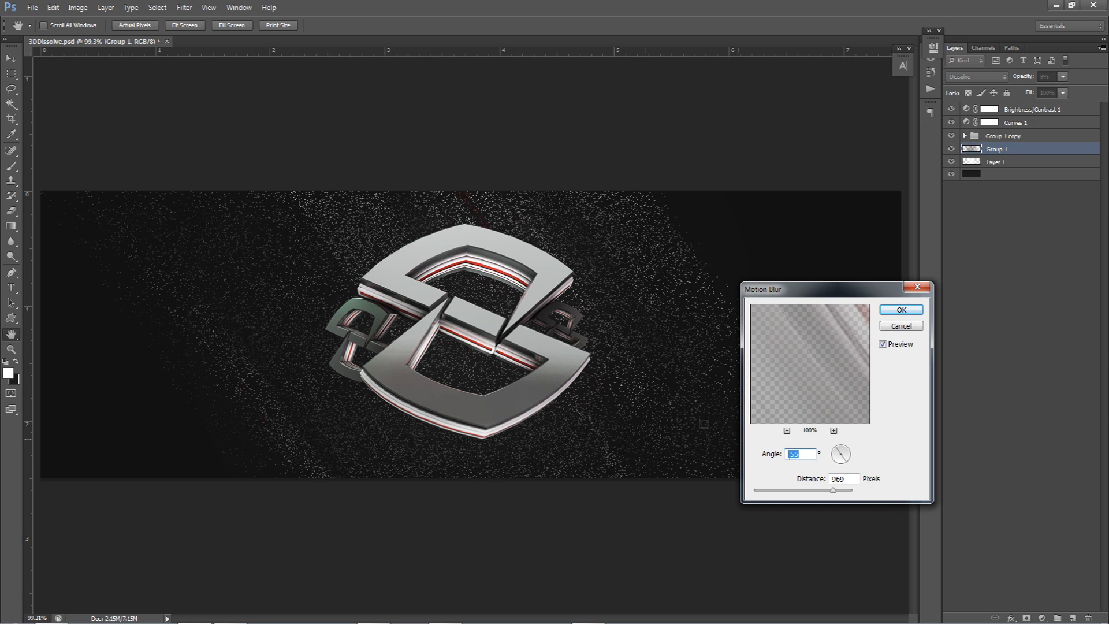
type("0")
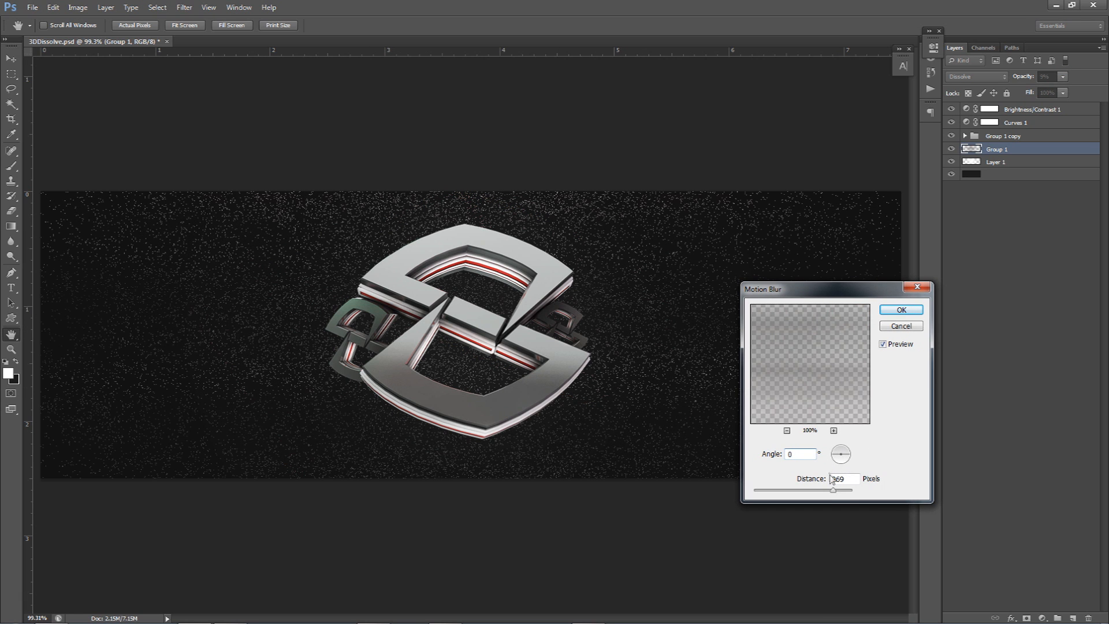
key("Tab")
type("50")
left_click_drag(780, 490, 780, 491)
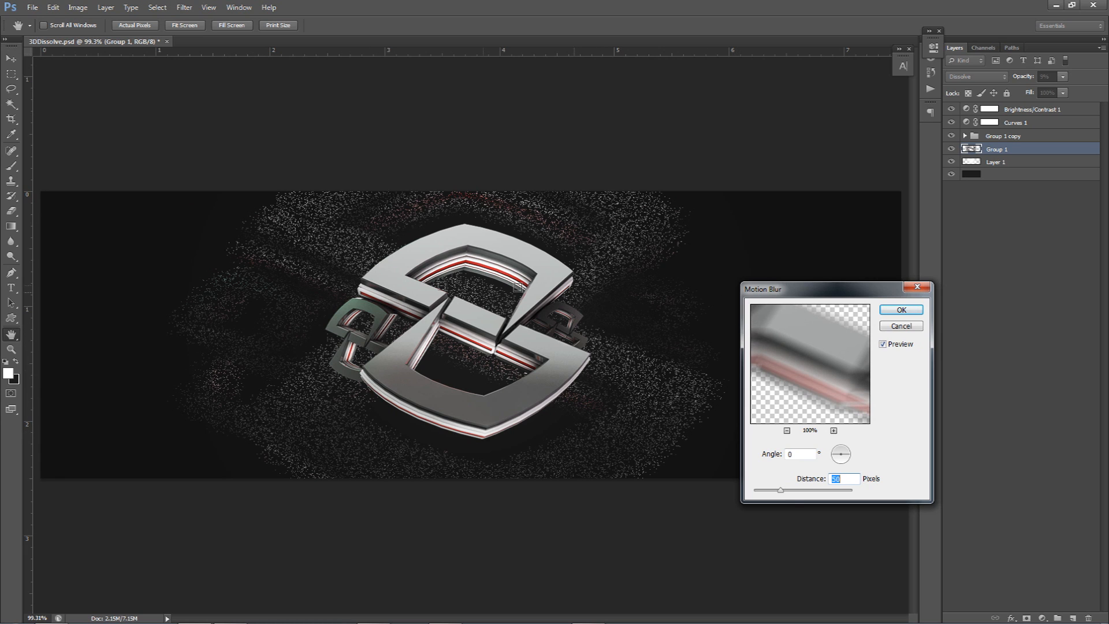
left_click(896, 310)
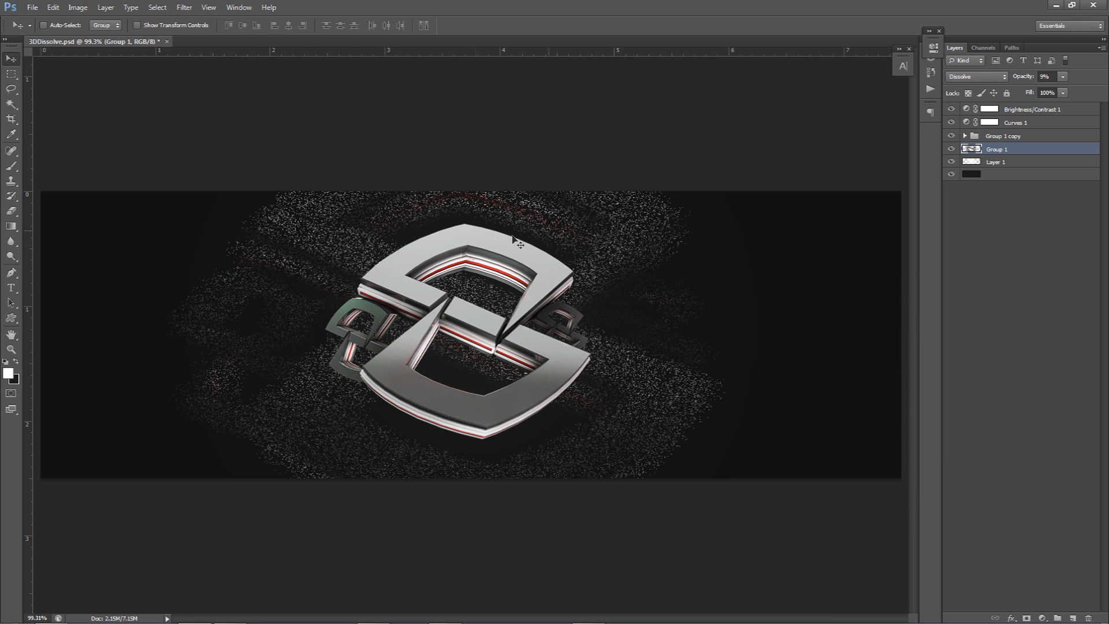
- Add a layer above Brightness/Contrast 1 and paint a soft white glow on the banner's upper edge with a 1112 px brush
left_click(1008, 111)
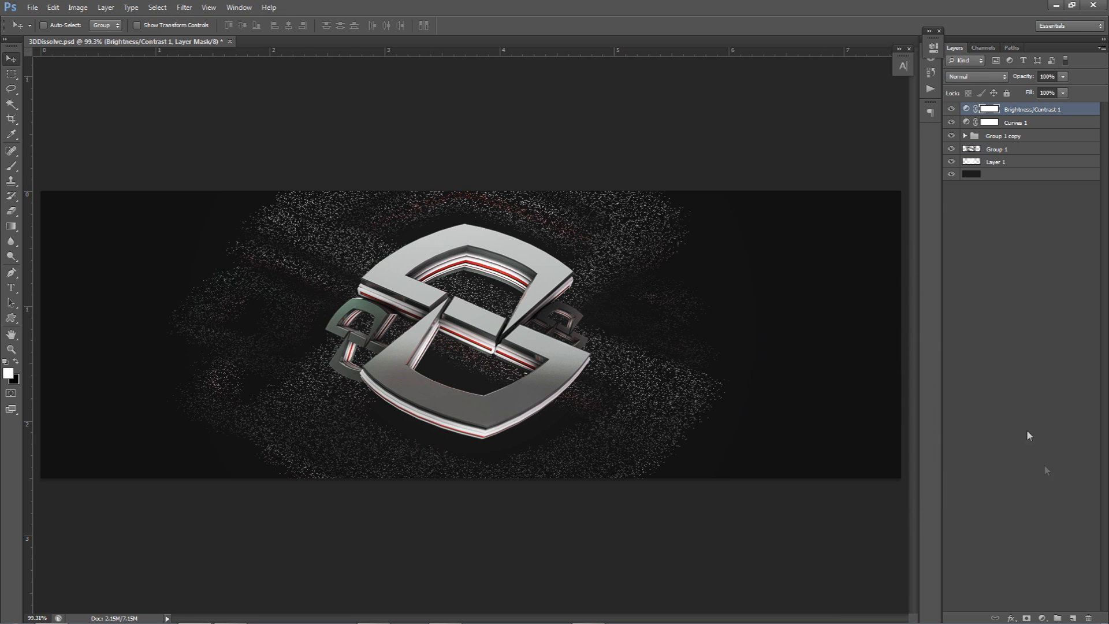
left_click(1073, 618)
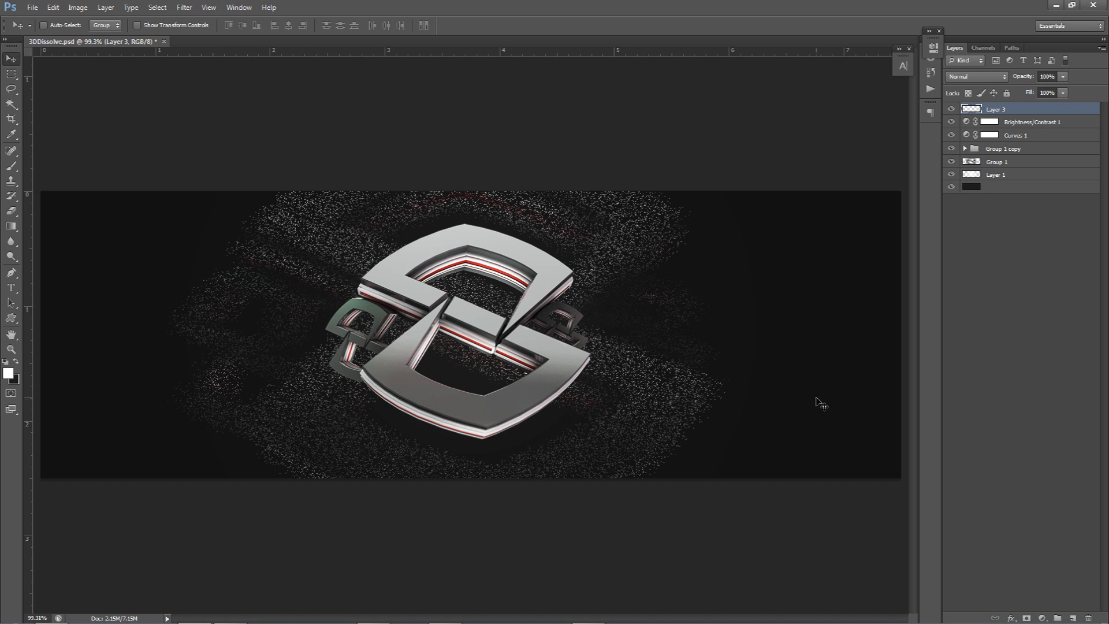
key("b")
right_click_drag(352, 342, 659, 336, "alt")
scroll(641, 329, "down", 3, "alt")
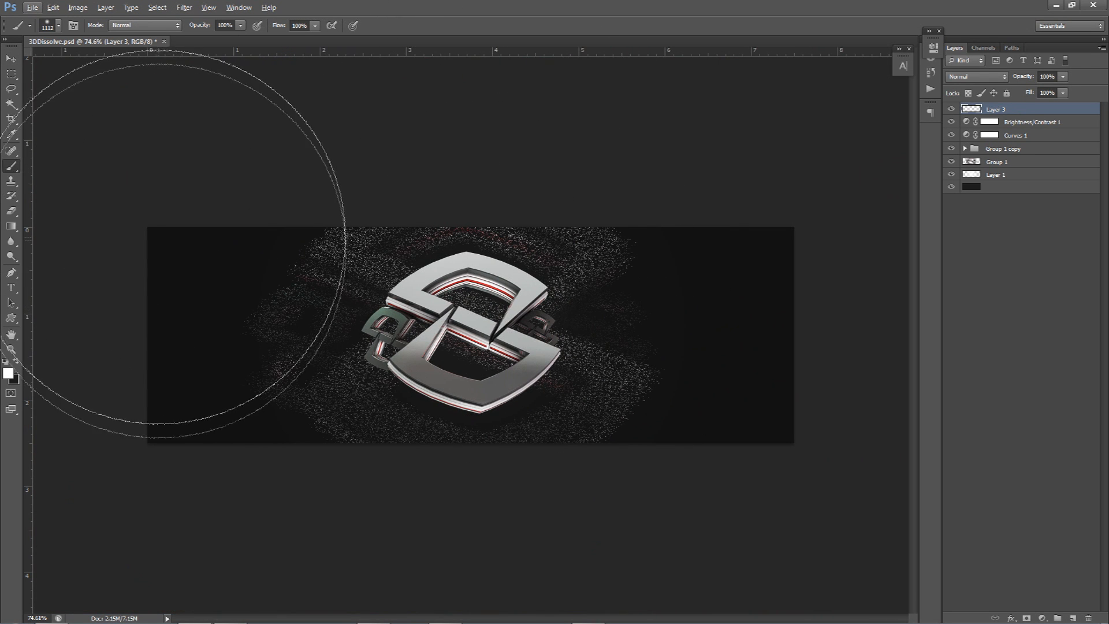
left_click(486, 110)
key("ctrl+z")
left_click(470, 104)
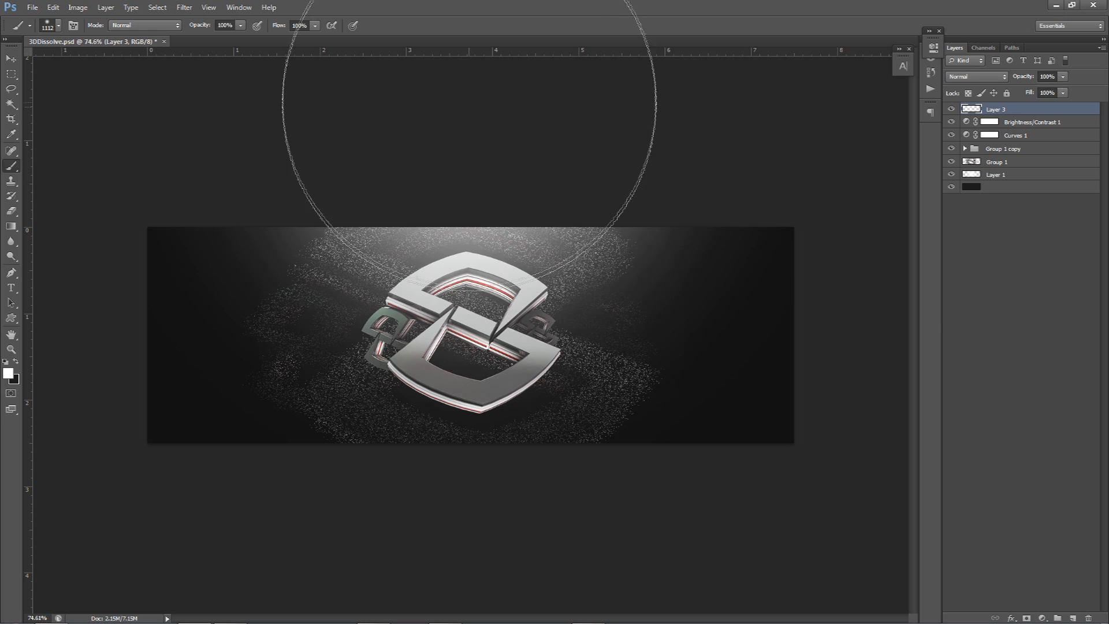
key("ctrl+z")
left_click(470, 96)
scroll(454, 286, "up", 1, "alt")
scroll(453, 286, "up", 2, "alt")
scroll(442, 273, "down", 1, "alt")
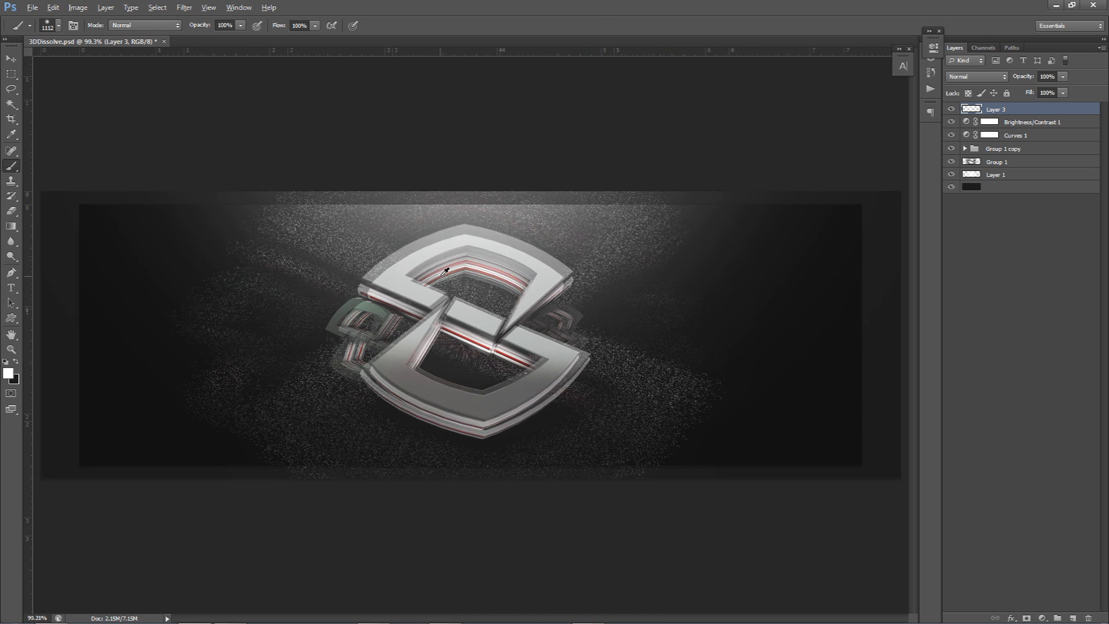
- Set the opacity of the white glow layer to 56%
left_click(1063, 76)
left_click_drag(1062, 89, 1037, 90)
key("v")
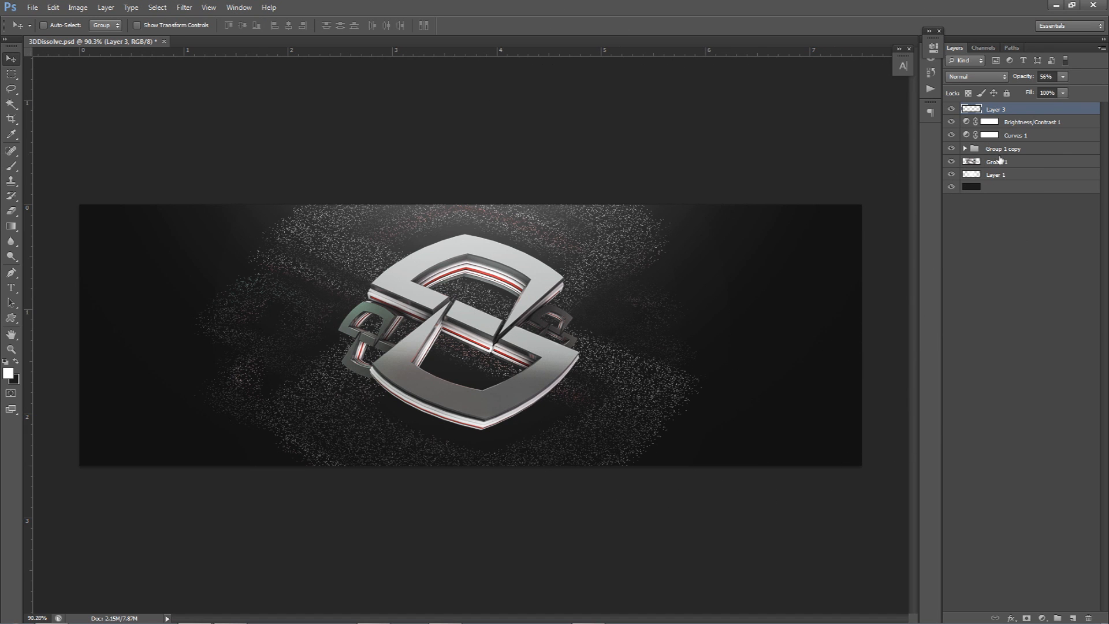
- Add guides through the banner's centre, move the Group 1 copy logo slightly down to align with them, and hide the guides
left_click(1000, 161)
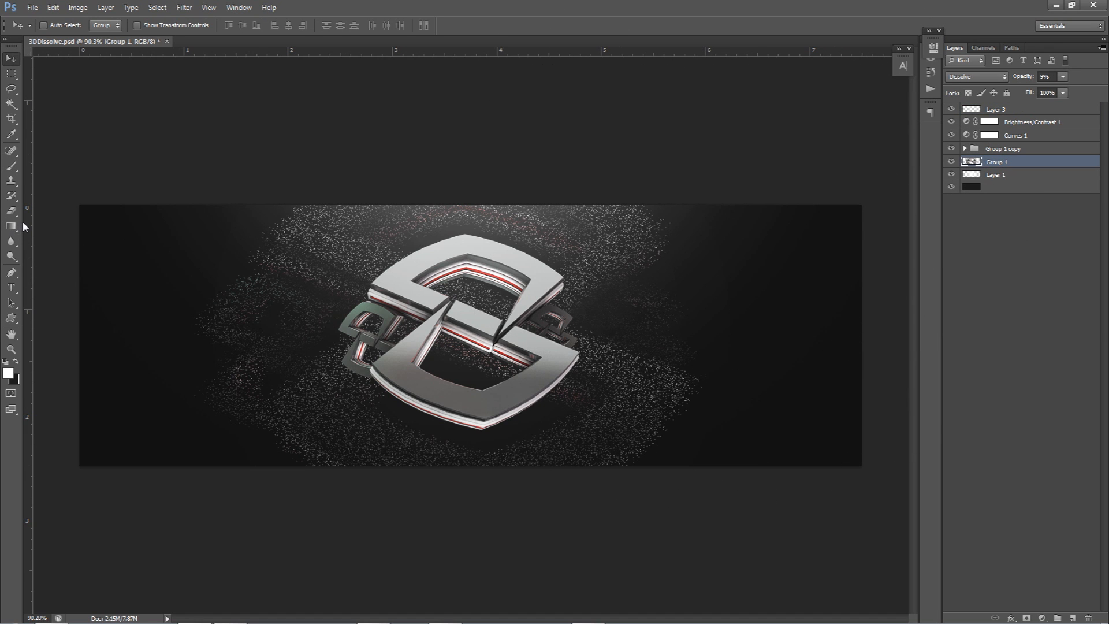
left_click_drag(36, 231, 472, 247)
left_click_drag(532, 54, 536, 335)
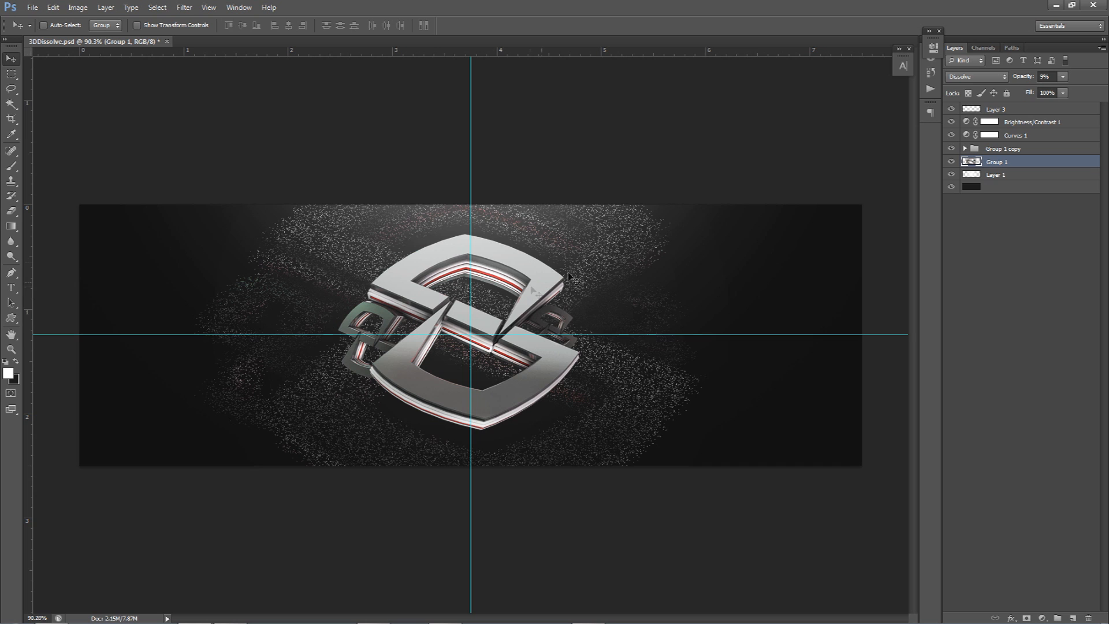
left_click_drag(578, 264, 578, 266)
key("ctrl+z")
left_click(995, 150)
left_click_drag(553, 187, 553, 197)
key("ctrl+semicolon")
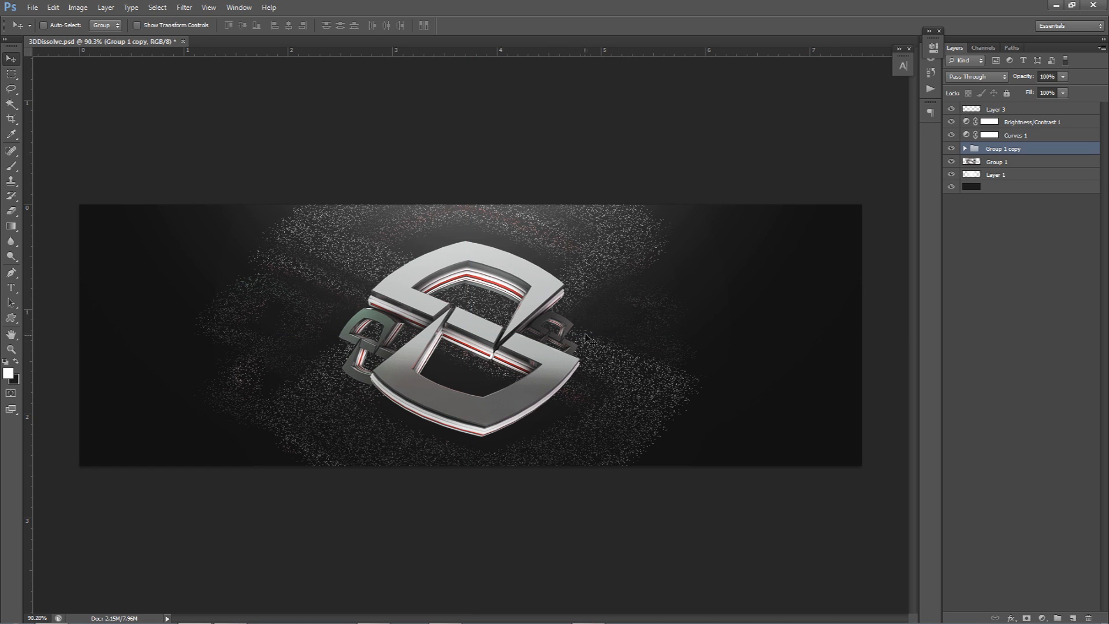
- Add a new layer on top of the stack and sample the logo's red stripe (#e84549) as the foreground colour
left_click(1007, 109)
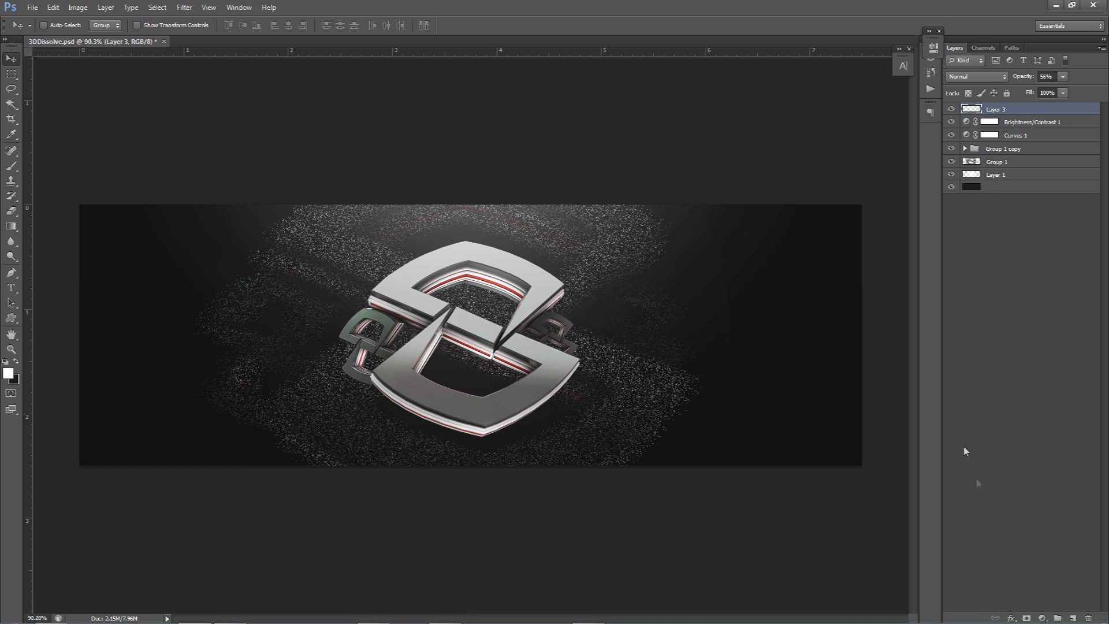
left_click(1072, 618)
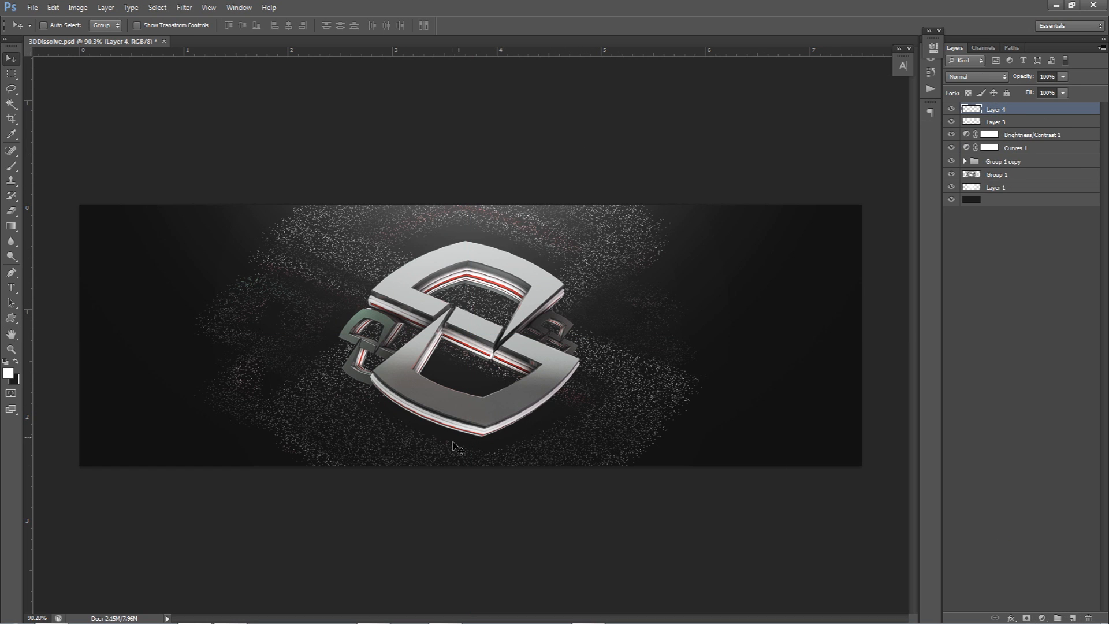
left_click(8, 373)
left_click_drag(487, 209, 637, 249)
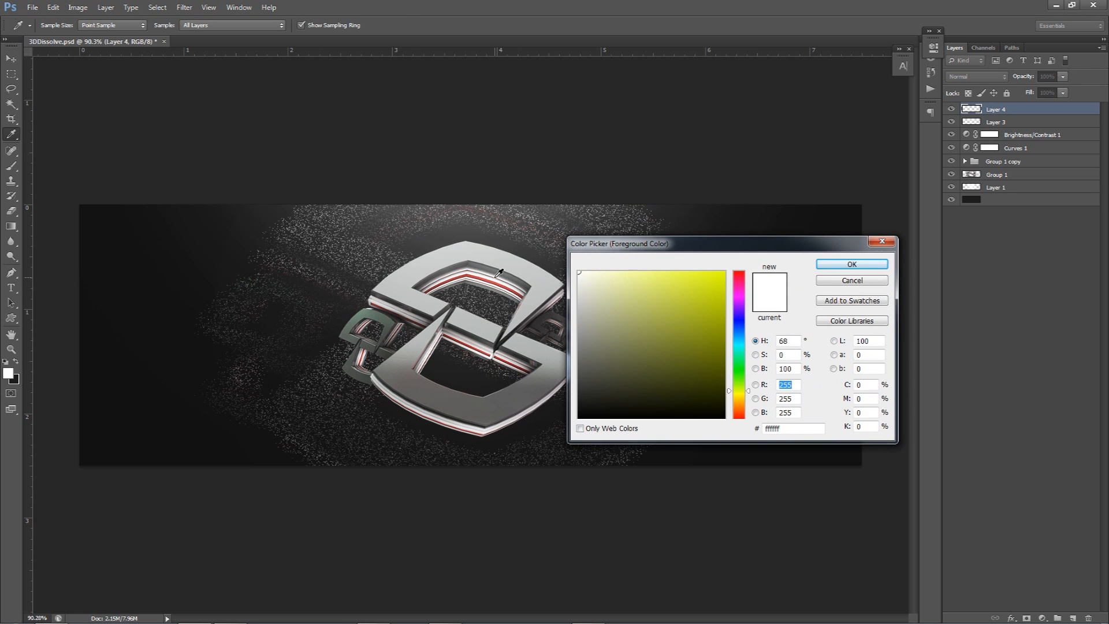
left_click(499, 279)
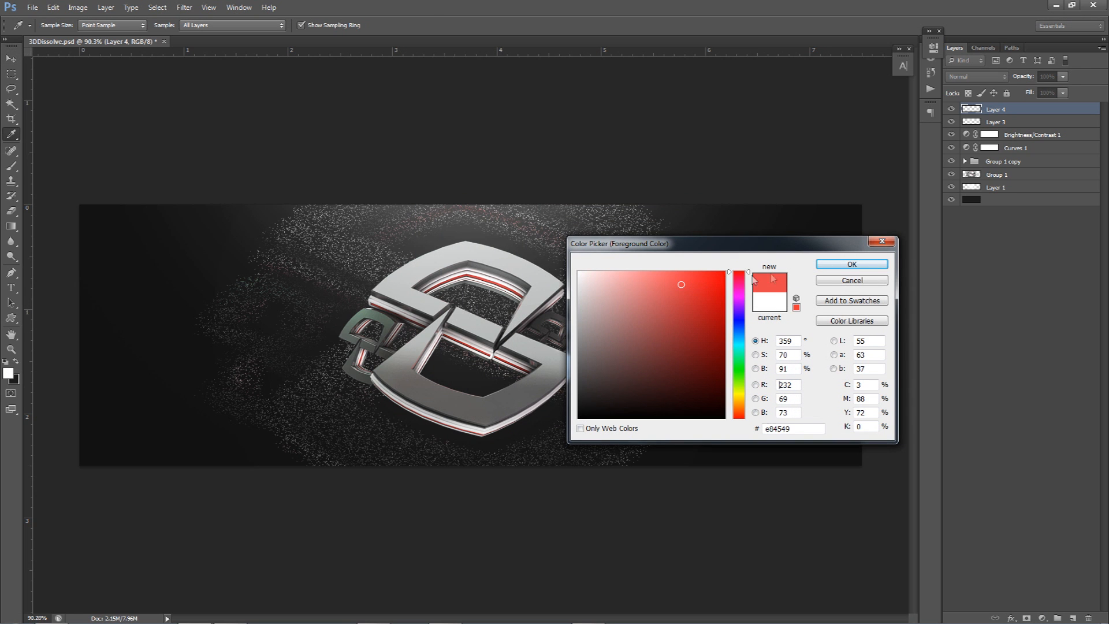
left_click(851, 264)
- Paint a soft red glow along the banner's lower edge with a 915 px brush
key("b")
right_click_drag(510, 396, 499, 396, "alt")
left_click(467, 594)
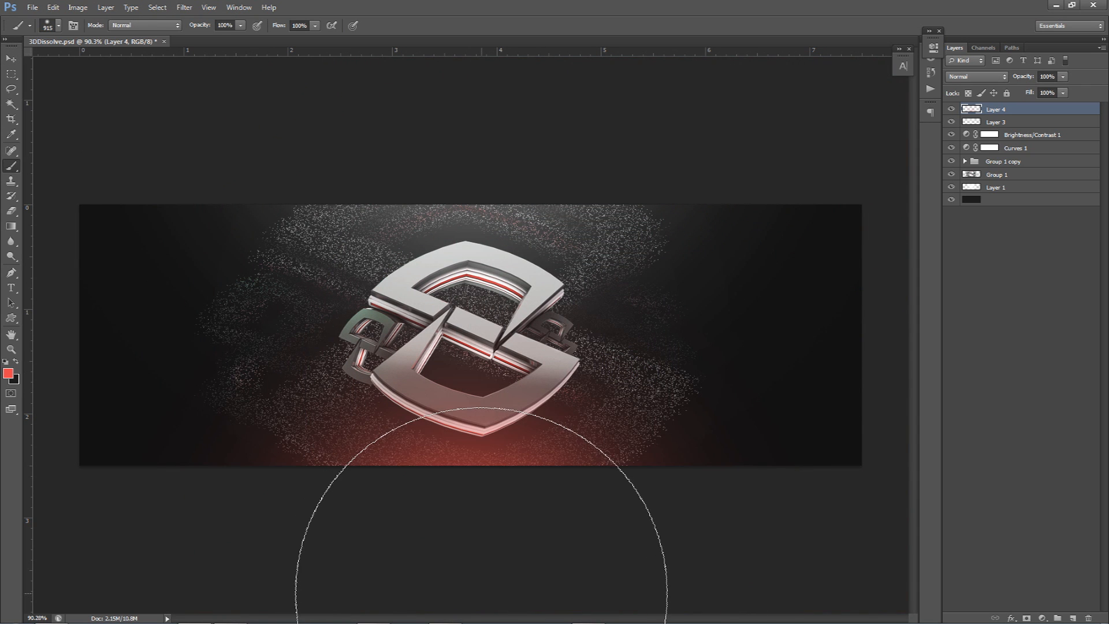
- Set the red glow layer to Screen blending at 58% opacity
left_click(979, 79)
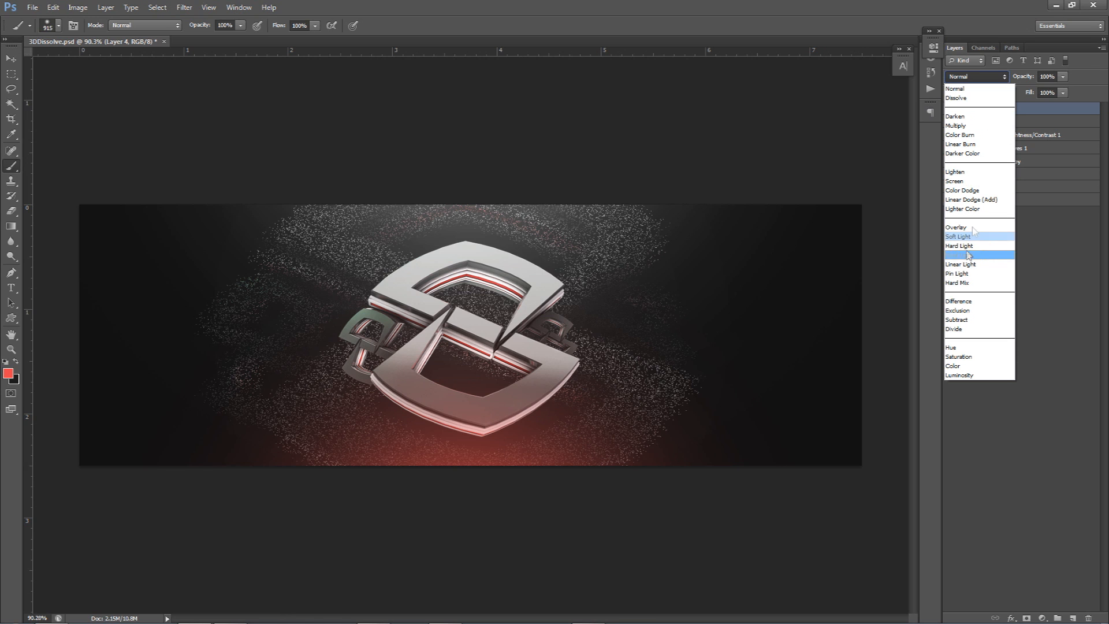
left_click(961, 181)
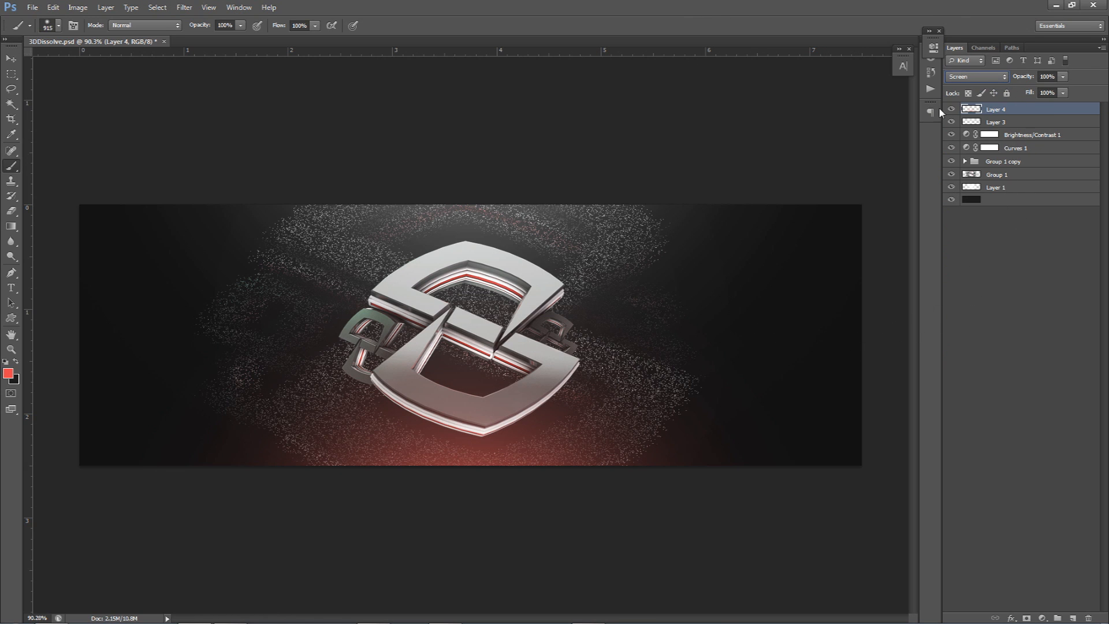
left_click_drag(1062, 80, 1044, 93)
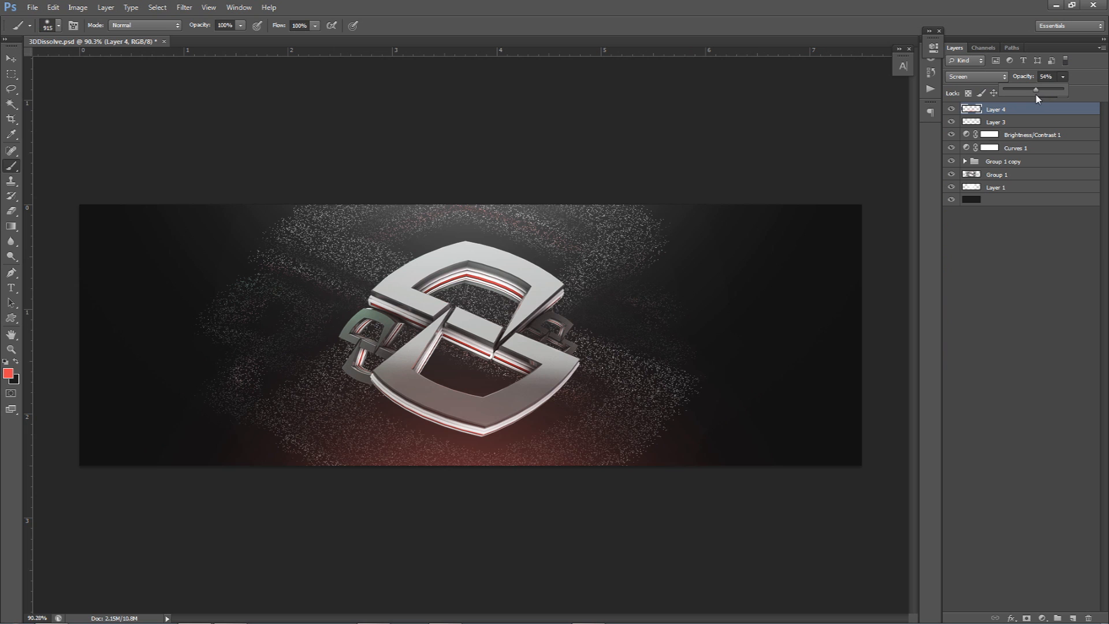
left_click_drag(1037, 95, 1039, 91)
key("v")
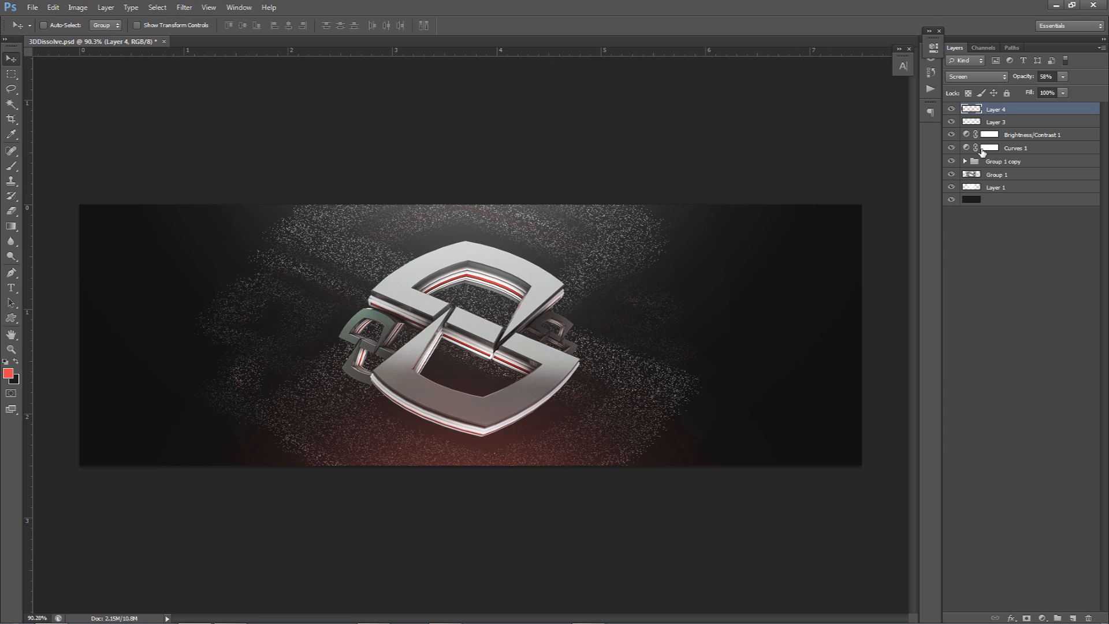
- Add a new layer above Layer 1 and fill a square near the banner's upper-left corner with the red foreground colour
left_click(1025, 176)
left_click(1020, 167)
left_click(1017, 187)
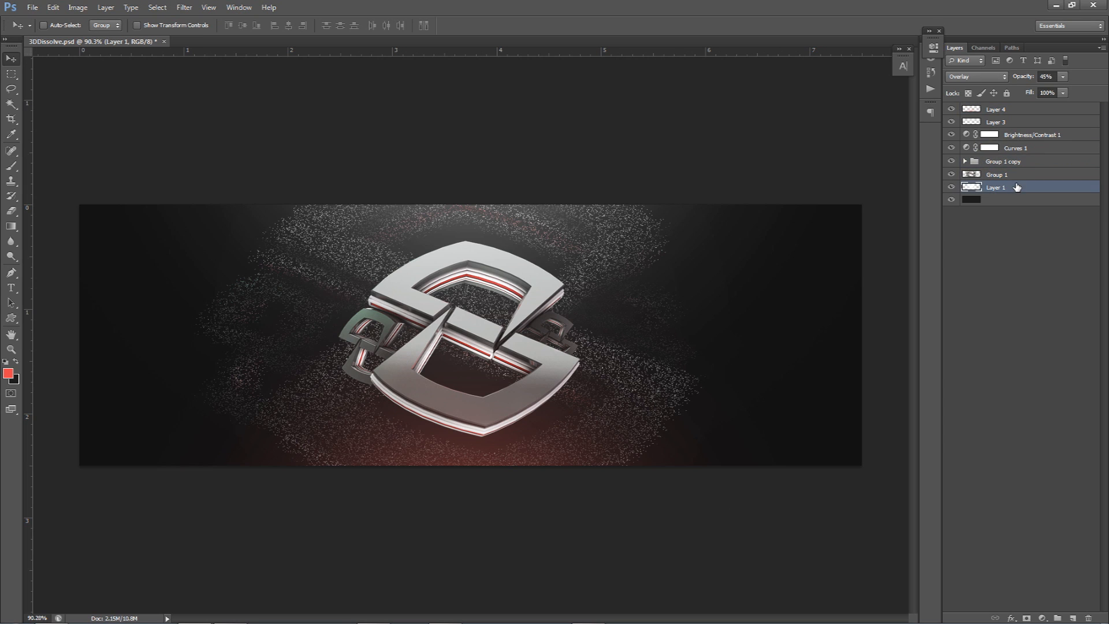
left_click(1073, 617)
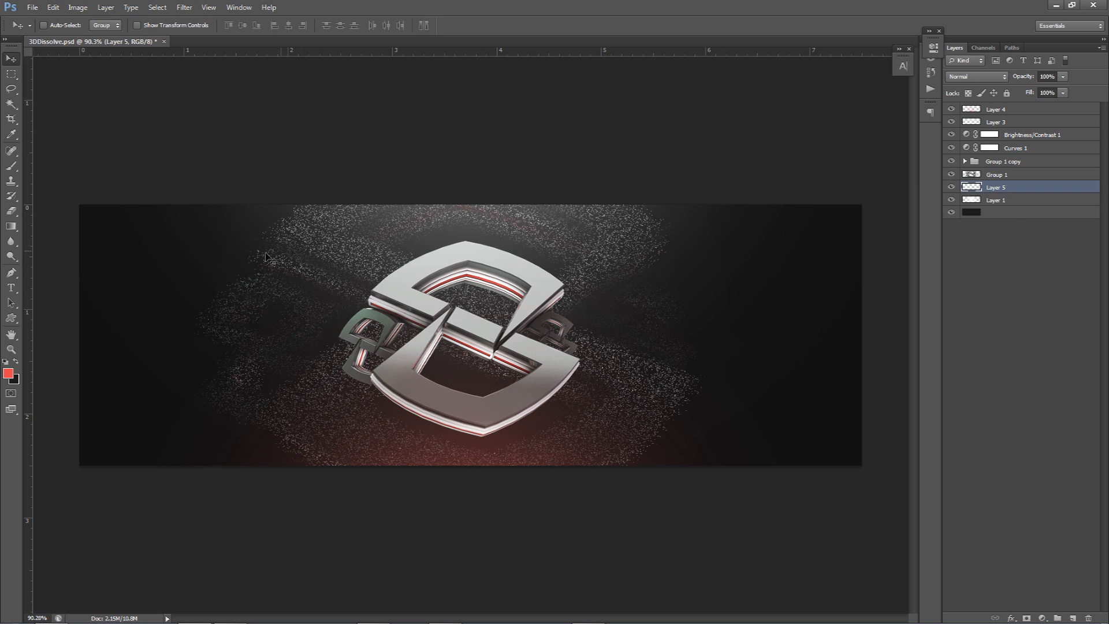
key("m")
left_click_drag(132, 218, 199, 284)
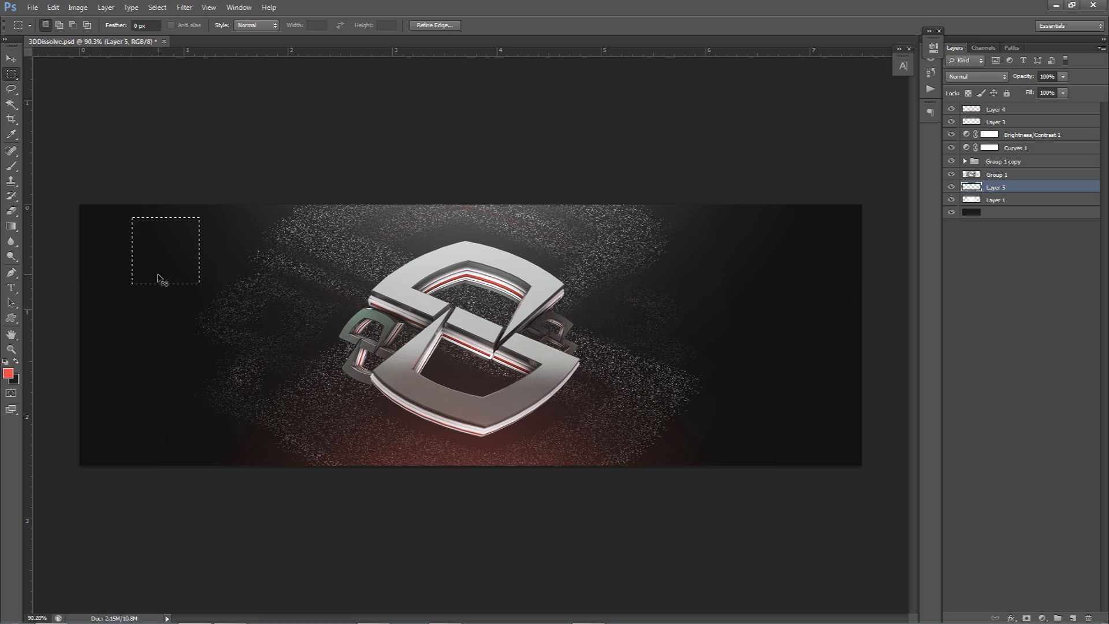
key("alt+BackSpace")
key("ctrl+d")
- Duplicate the red square across the banner and scale the copies down to smaller squares
key("v")
left_click_drag(186, 237, 297, 333, "alt")
key("ctrl+t")
key("Return")
left_click_drag(280, 343, 663, 314, "alt")
key("ctrl+t")
key("Return")
- Scatter further copies of the group of three red squares across both sides of the banner, scaling some of them down
left_click(1009, 212, "shift")
left_click_drag(555, 330, 771, 239, "alt")
left_click_drag(772, 350, 763, 458, "alt")
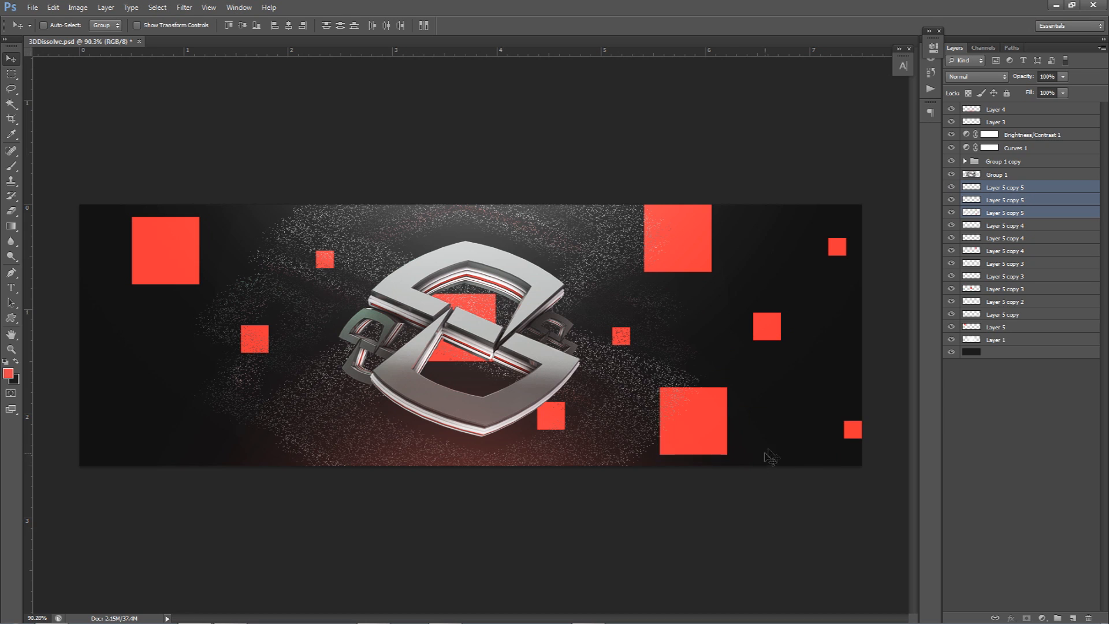
key("ctrl+t")
left_click_drag(862, 387, 793, 400, "shift")
key("Return")
left_click_drag(277, 412, 255, 411, "alt")
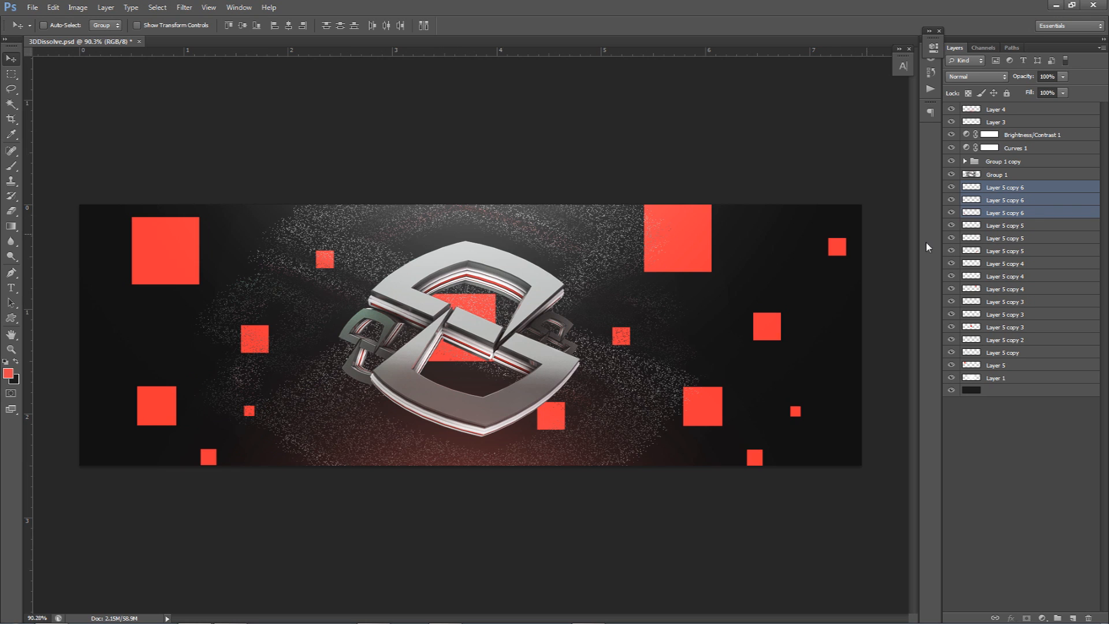
- Delete all the red square layers, from Layer 5 up to the Layer 5 copy 6 layers
left_click(1028, 189)
left_click(1005, 364, "shift")
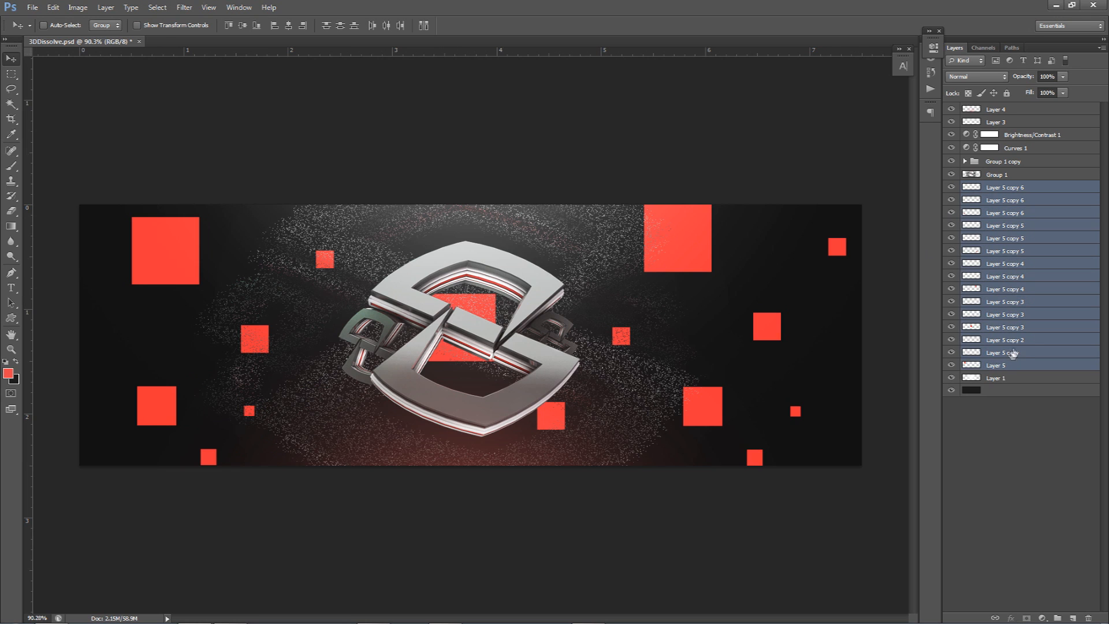
key("Delete")
- Add a new layer above Layer 1, flood it with the red foreground colour, and set its fill to 0%
left_click(1073, 617)
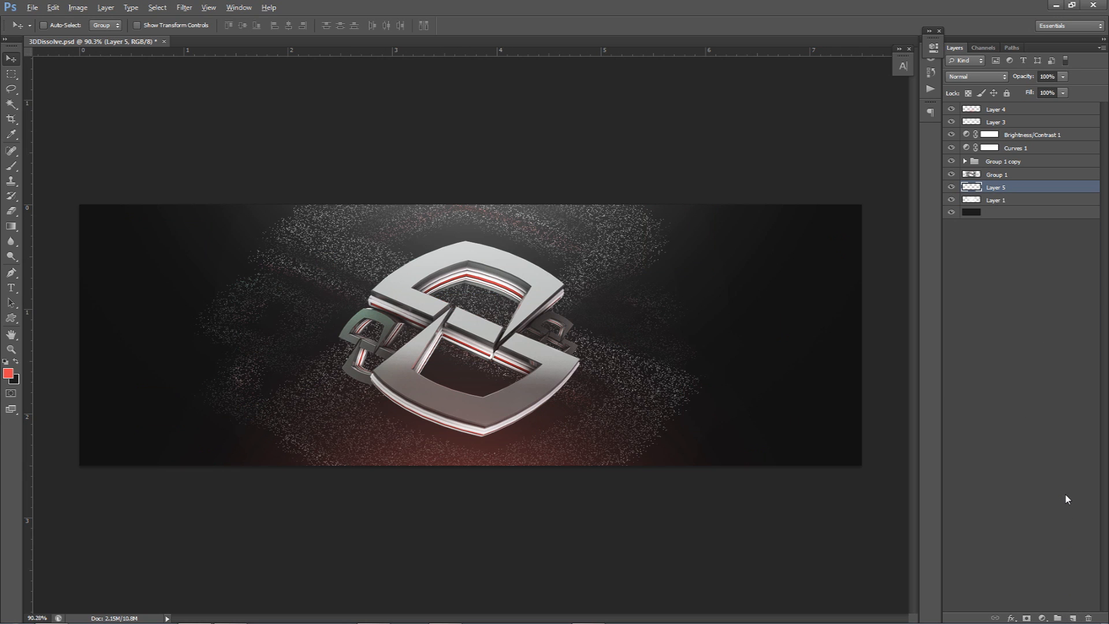
key("alt+BackSpace")
left_click(1063, 93)
left_click_drag(1031, 108, 1000, 108)
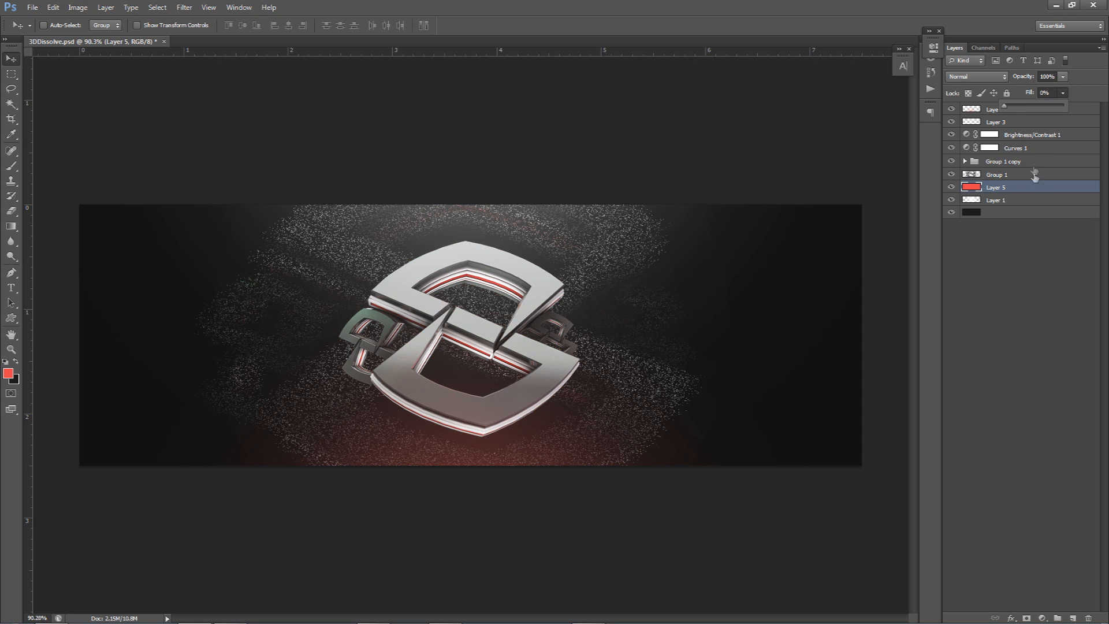
- Apply a Pattern Overlay of scattered squares to Layer 5, reducing the pattern scale and repositioning the pattern on the banner
double_click(1028, 189)
left_click(810, 584)
left_click(965, 501)
left_click(927, 555)
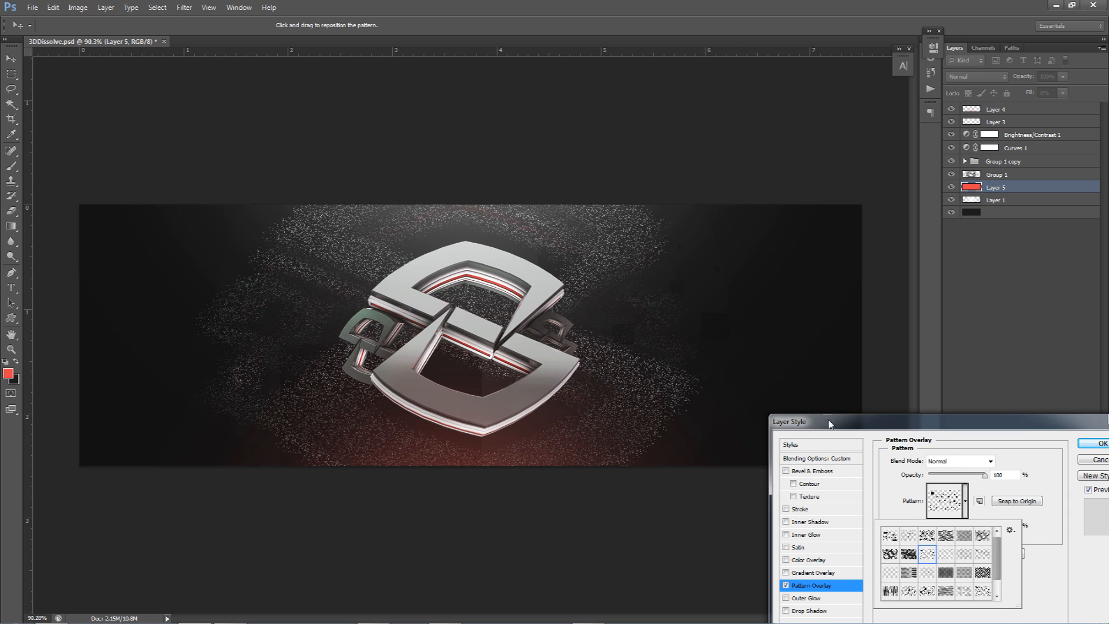
left_click_drag(830, 424, 697, 277)
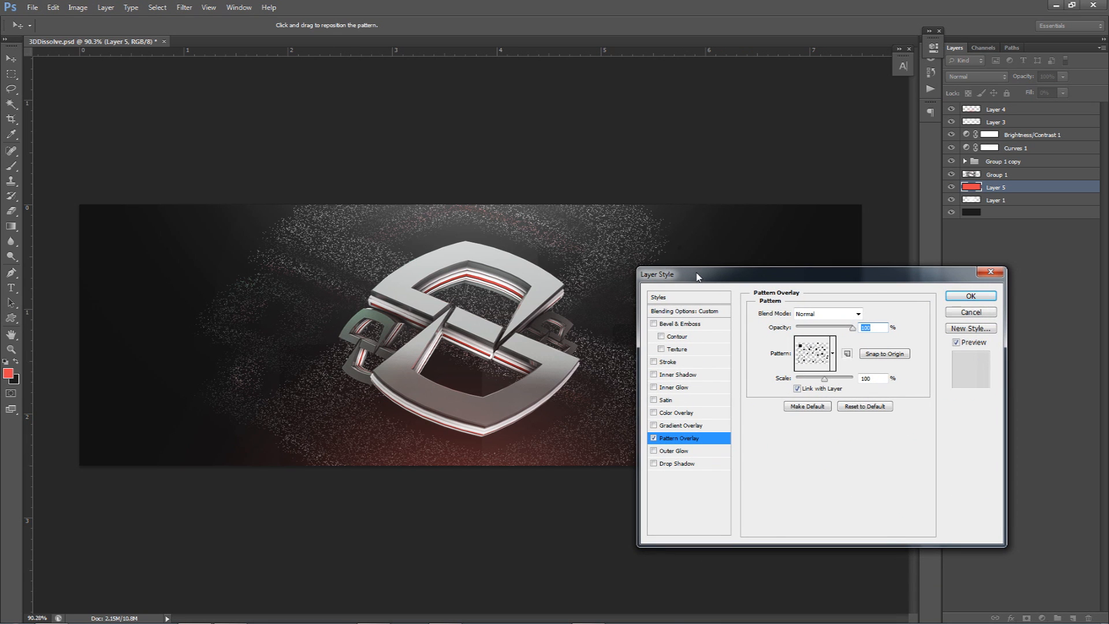
mouse_move(824, 378)
left_mouse_down()
mouse_move(801, 383)
mouse_move(808, 390)
left_mouse_up()
left_click_drag(576, 362, 545, 346)
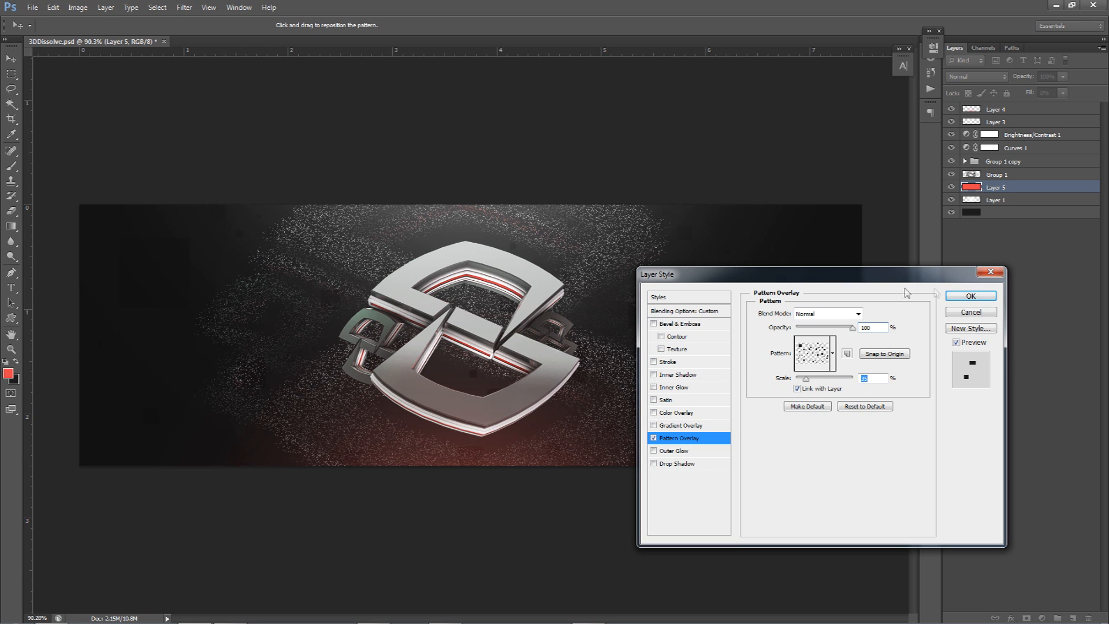
left_click(960, 297)
- Move Layer 5 above the Brightness/Contrast 1 layer, shift it slightly left, and rasterize its layer style
left_click_drag(991, 186, 1010, 134)
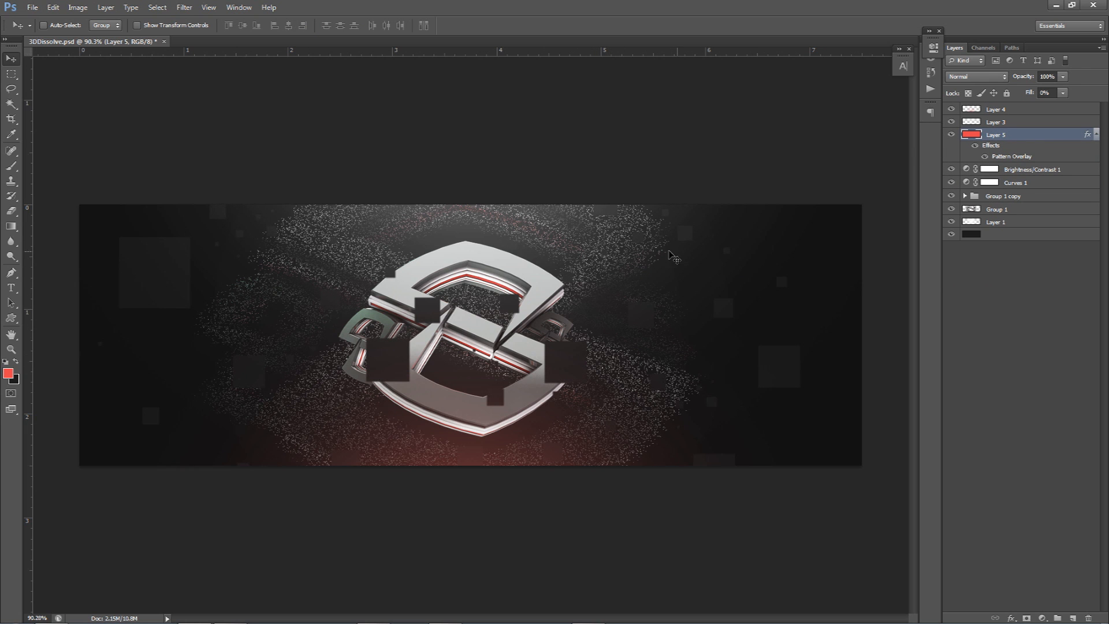
left_click_drag(534, 303, 531, 305)
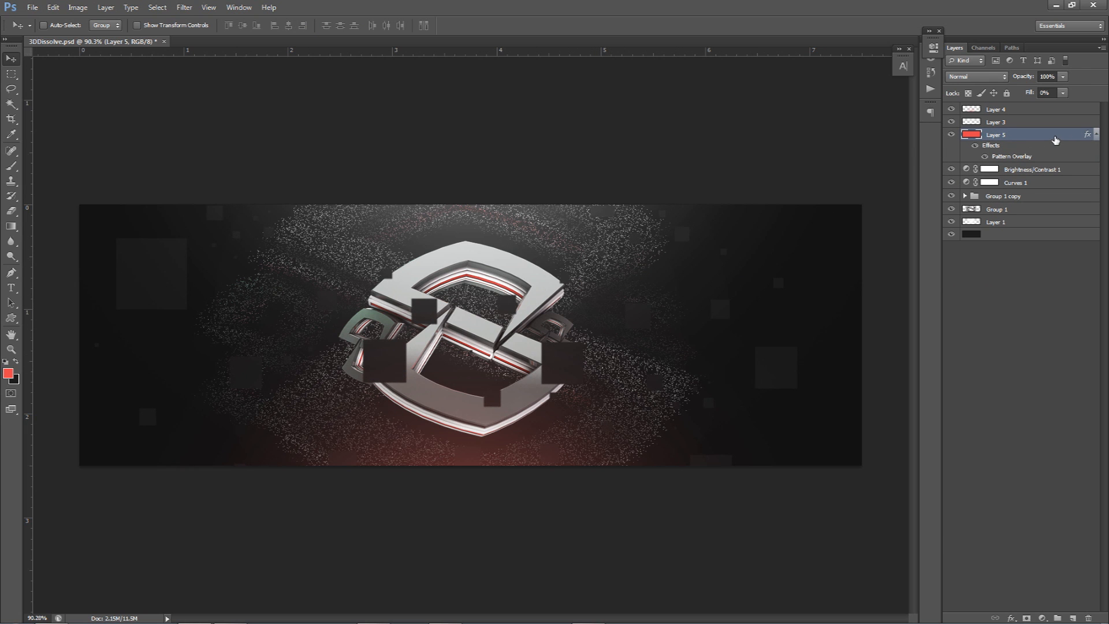
double_click(1055, 140)
left_click(970, 315)
right_click(1052, 136)
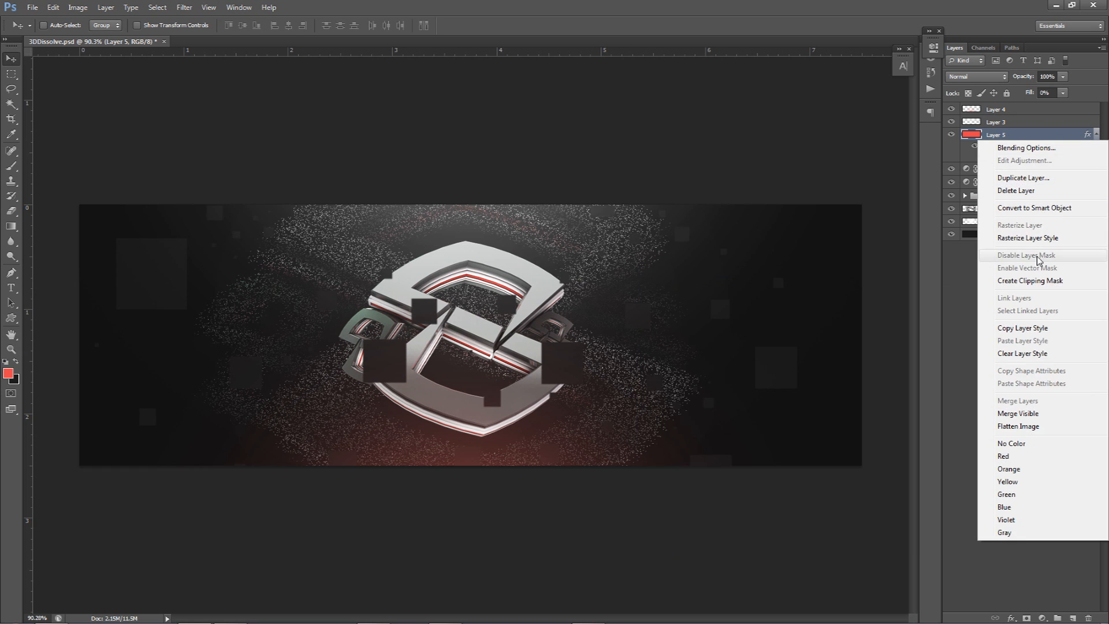
- Apply a Color Overlay to Layer 5's squares, using the red sampled from the foreground colour
left_click(1026, 148)
left_click(676, 412)
left_click(877, 313)
left_click(8, 370)
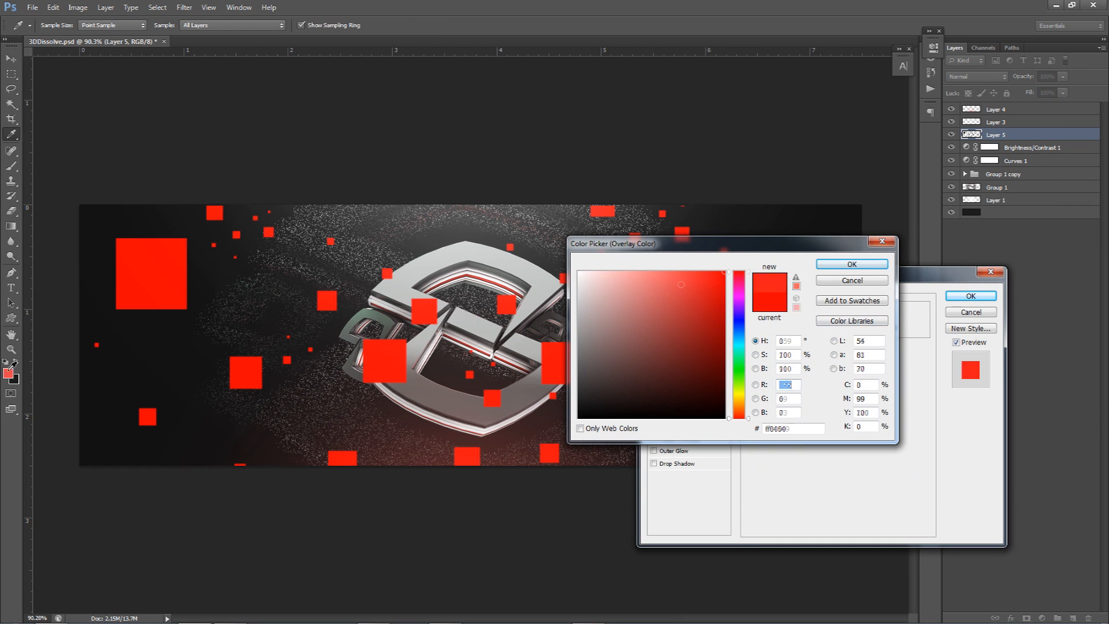
left_click(855, 265)
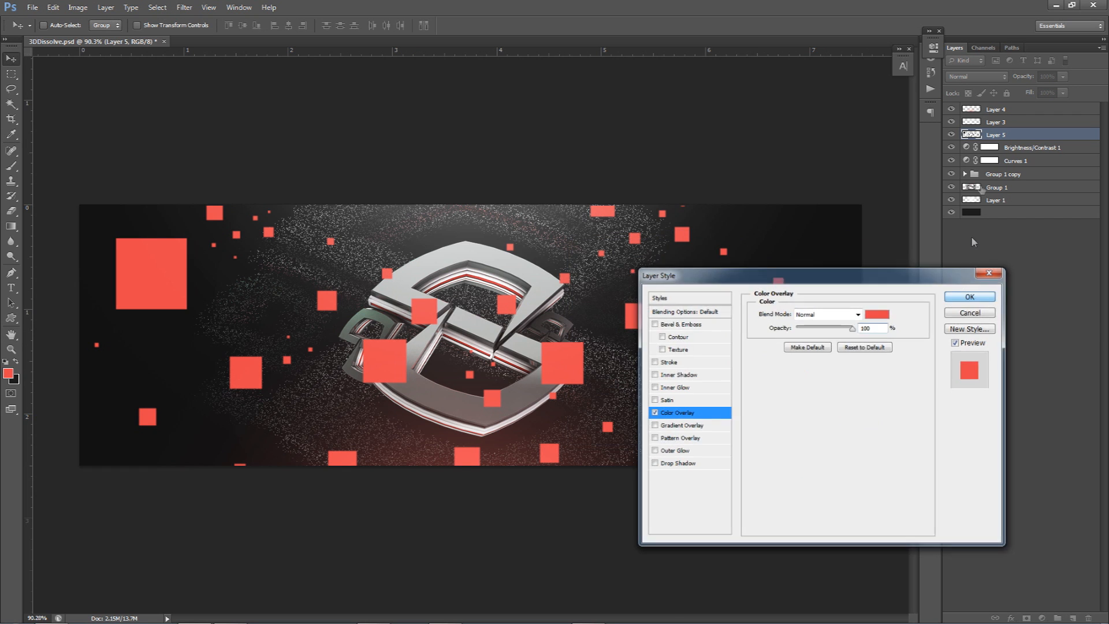
left_click(970, 296)
- Set Layer 5 to Dissolve blending at 5% opacity and rasterize its layer style
left_click(976, 76)
left_click(971, 91)
left_click(1052, 78)
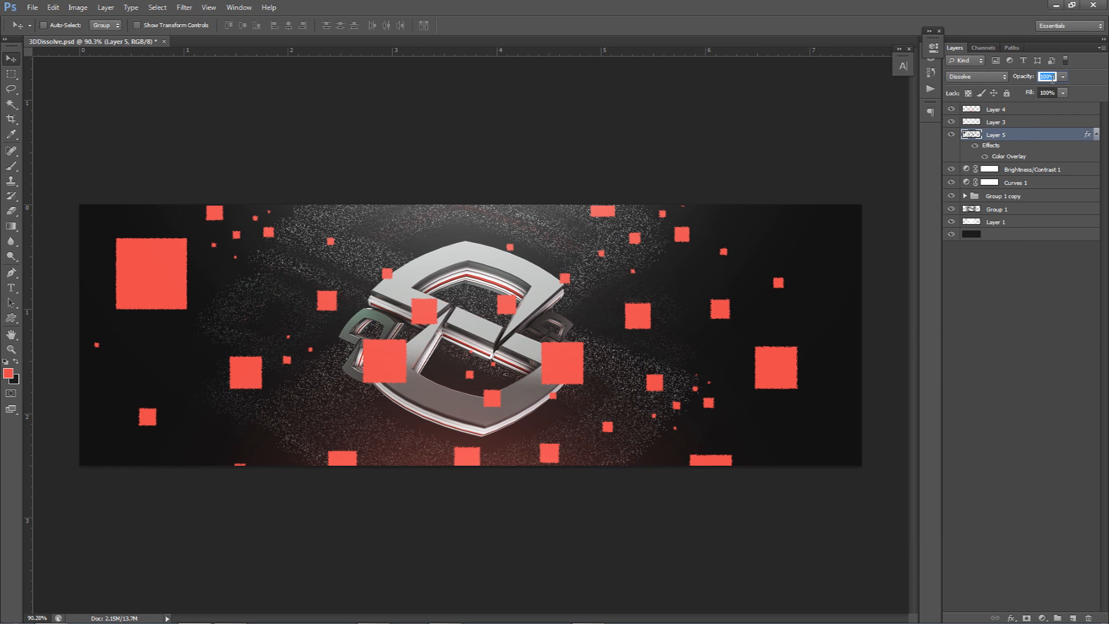
type("5")
key("Return")
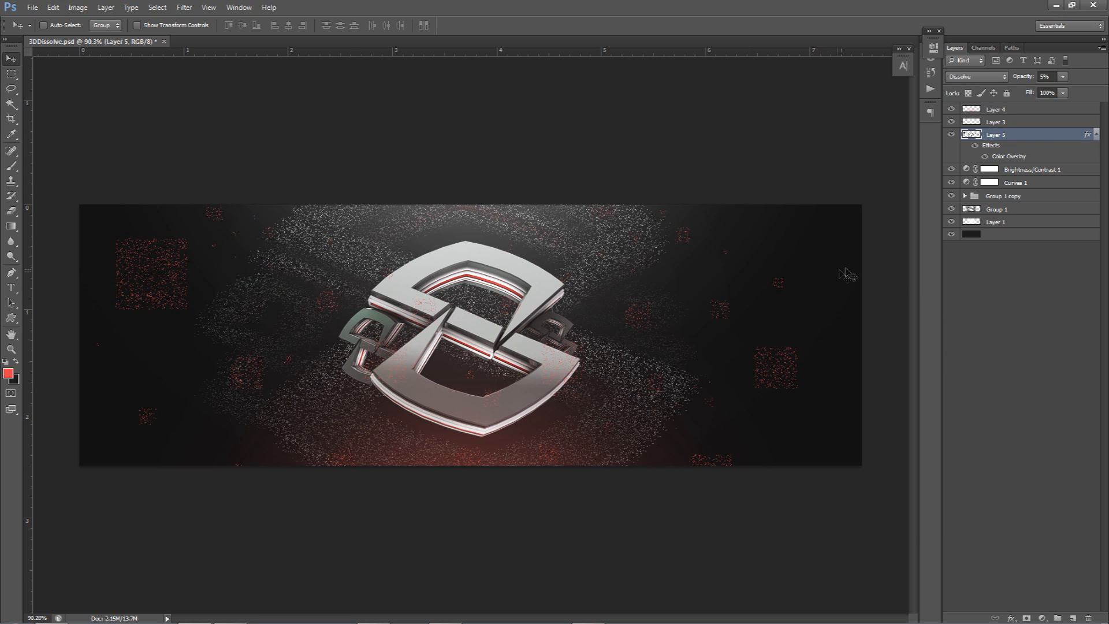
right_click(999, 136)
left_click(1010, 241)
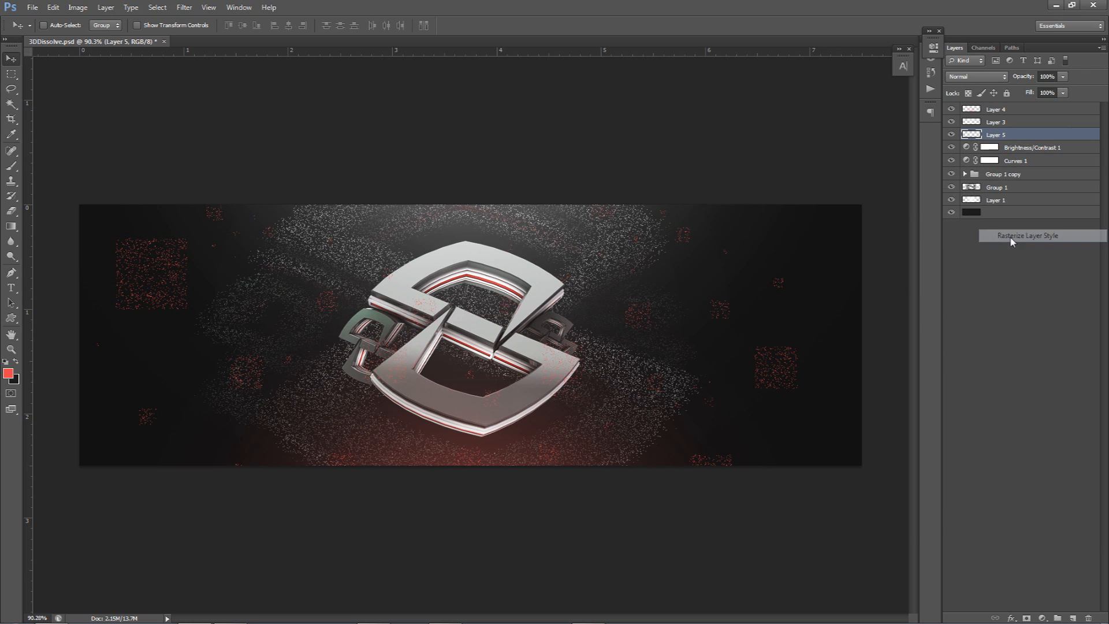
- Erase Layer 5's red specks over the central logo with a 277 px eraser
key("e")
mouse_move(457, 304)
right_mouse_down("alt")
mouse_move(566, 304)
mouse_move(462, 304)
mouse_move(500, 314)
mouse_move(470, 347)
mouse_move(520, 346)
mouse_move(451, 277)
mouse_move(404, 340)
right_mouse_up("alt")
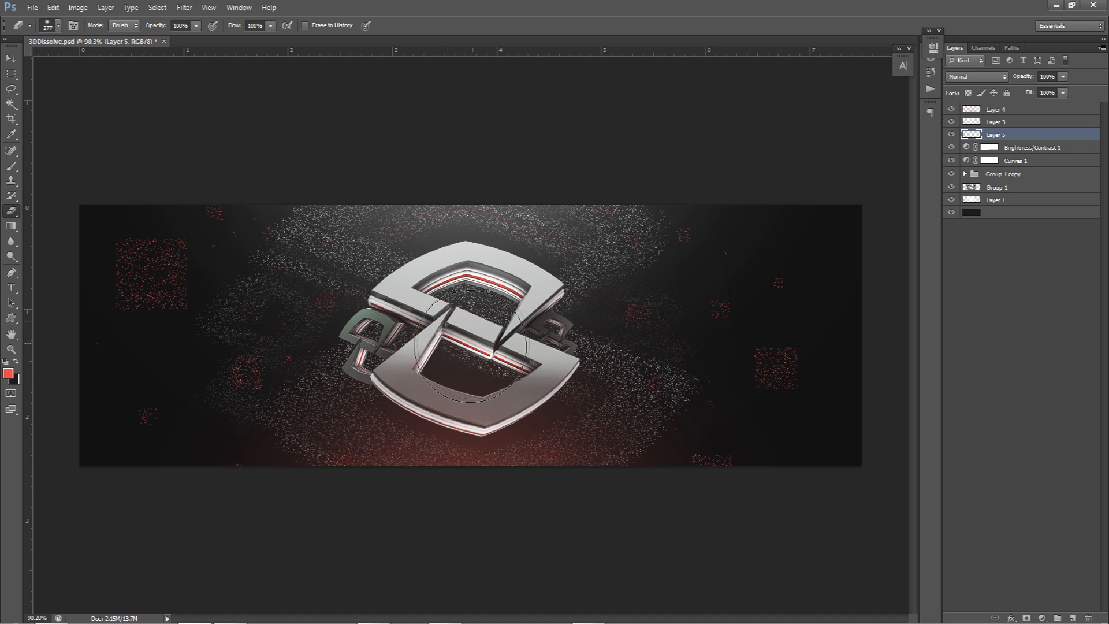
key("v")
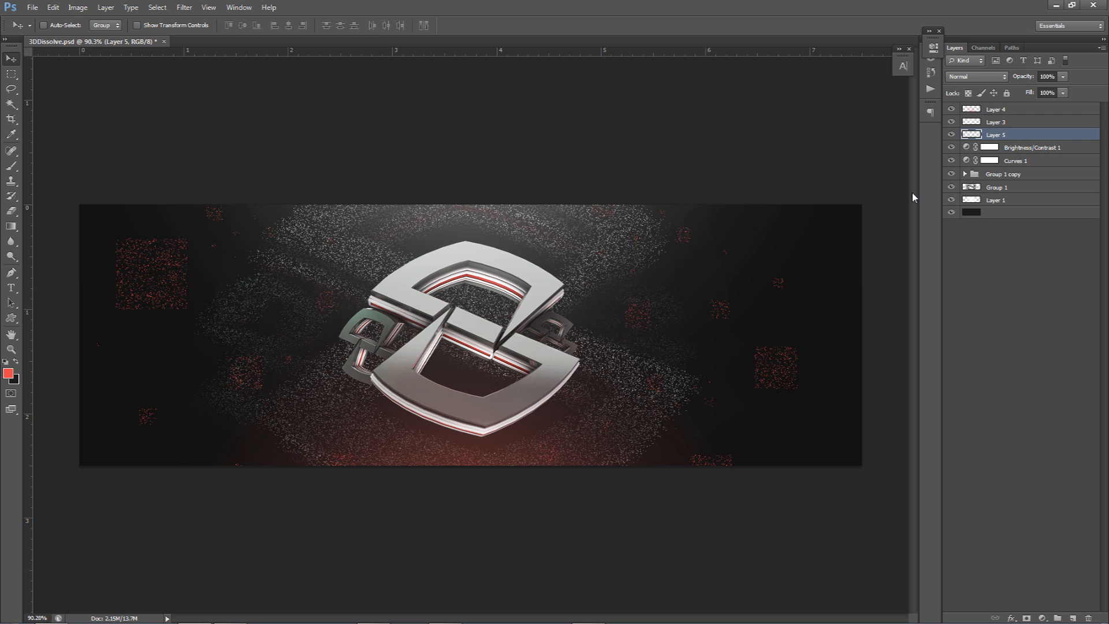
- Add a new layer on top of the stack and fill a full-height vertical strip along the banner's left edge with red
left_click(1008, 111)
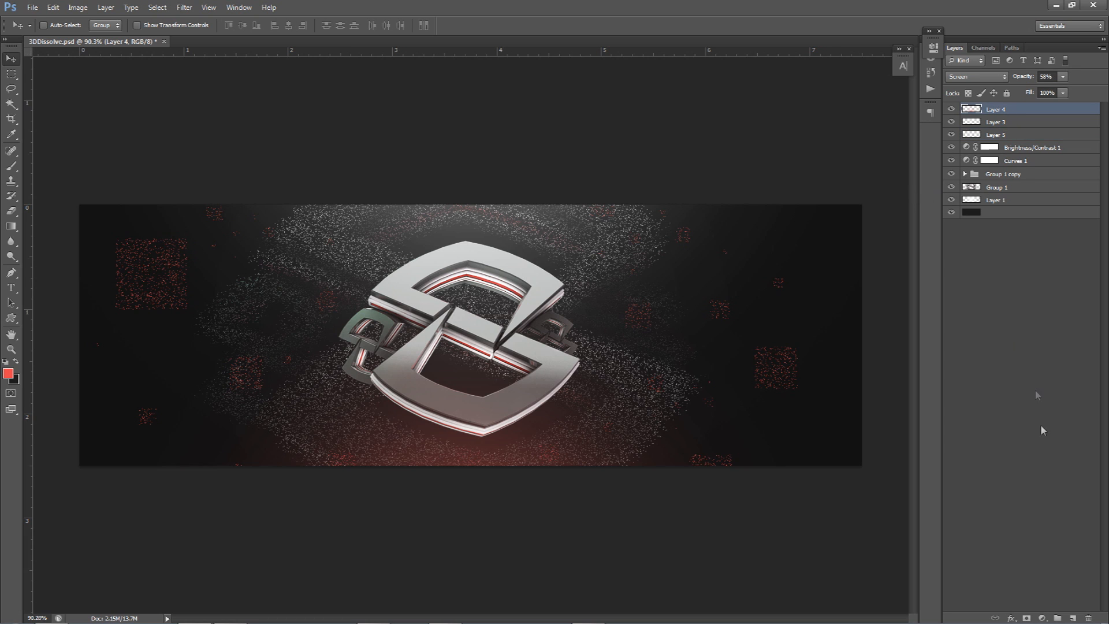
left_click(1072, 617)
key("m")
left_click_drag(60, 179, 151, 549)
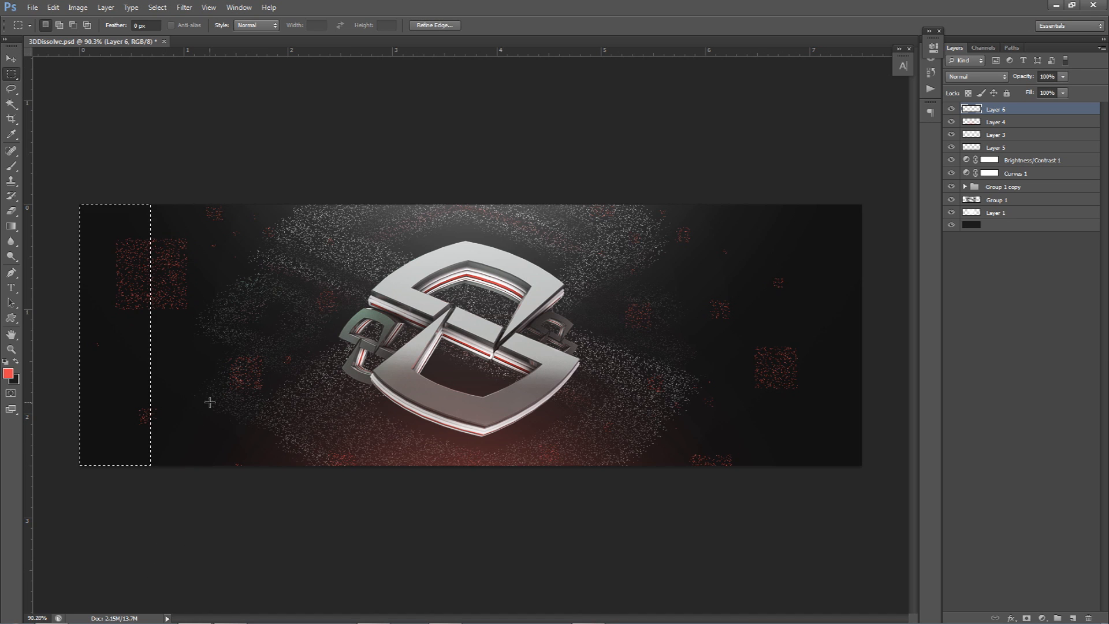
key("alt+BackSpace")
key("ctrl+d")
- Compare blending modes such as Multiply, Soft Light, Exclusion and Luminosity on the red strip layer and settle on Color Dodge
left_click(976, 76)
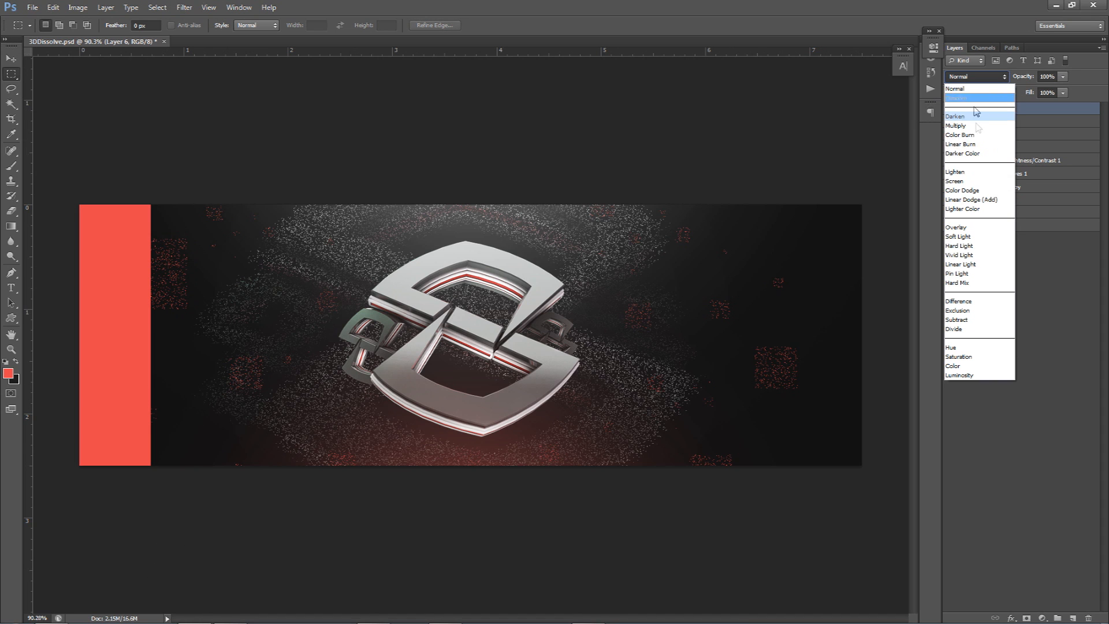
left_click(973, 192)
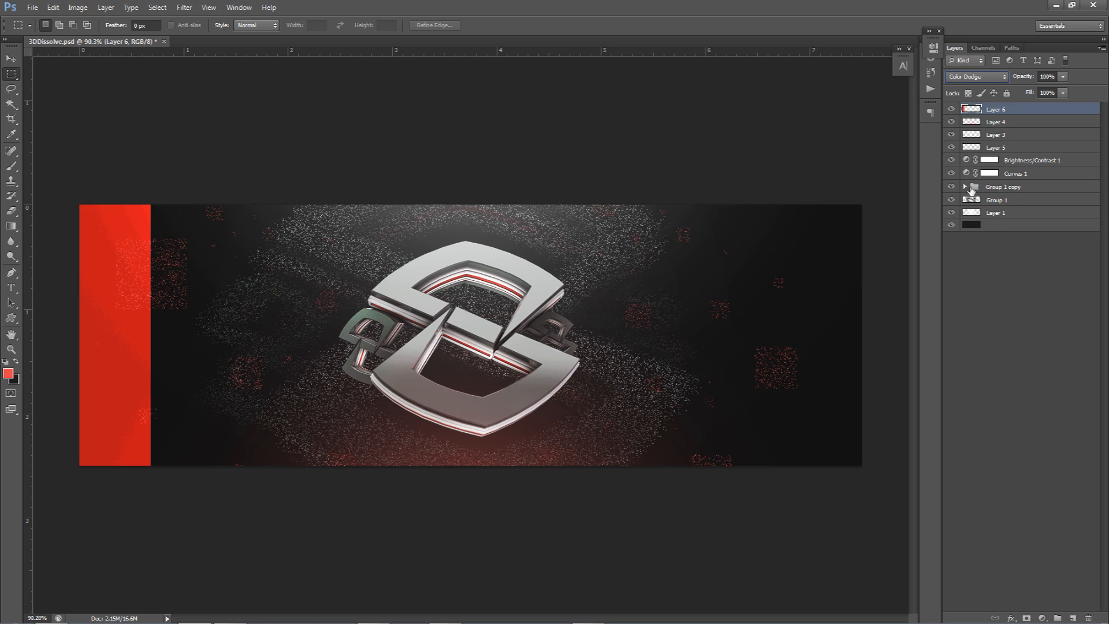
left_click(976, 76)
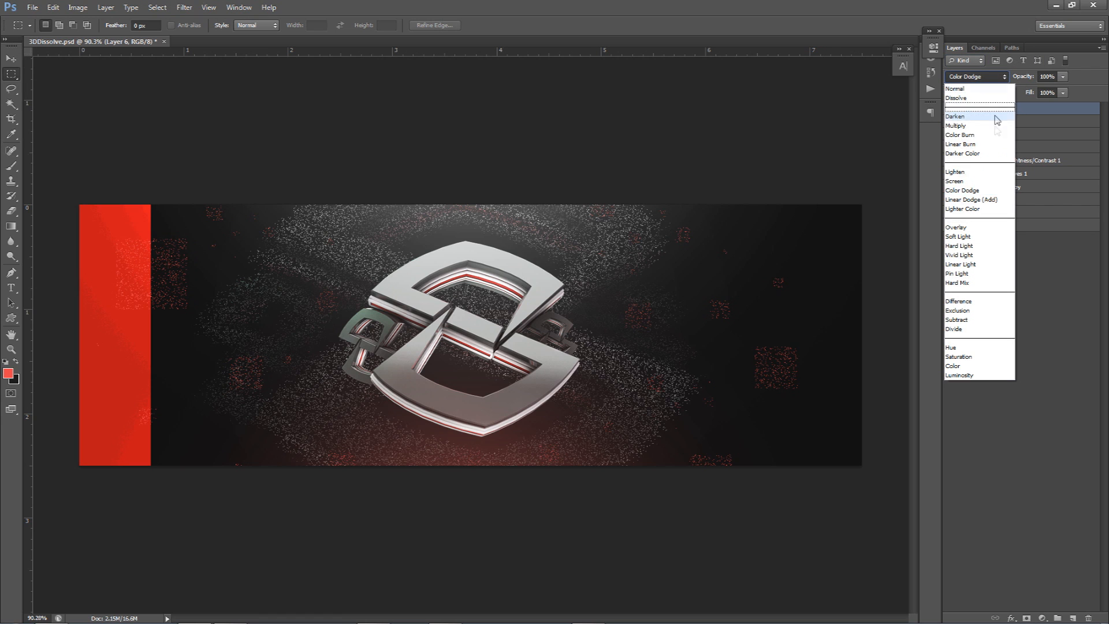
left_click(956, 125)
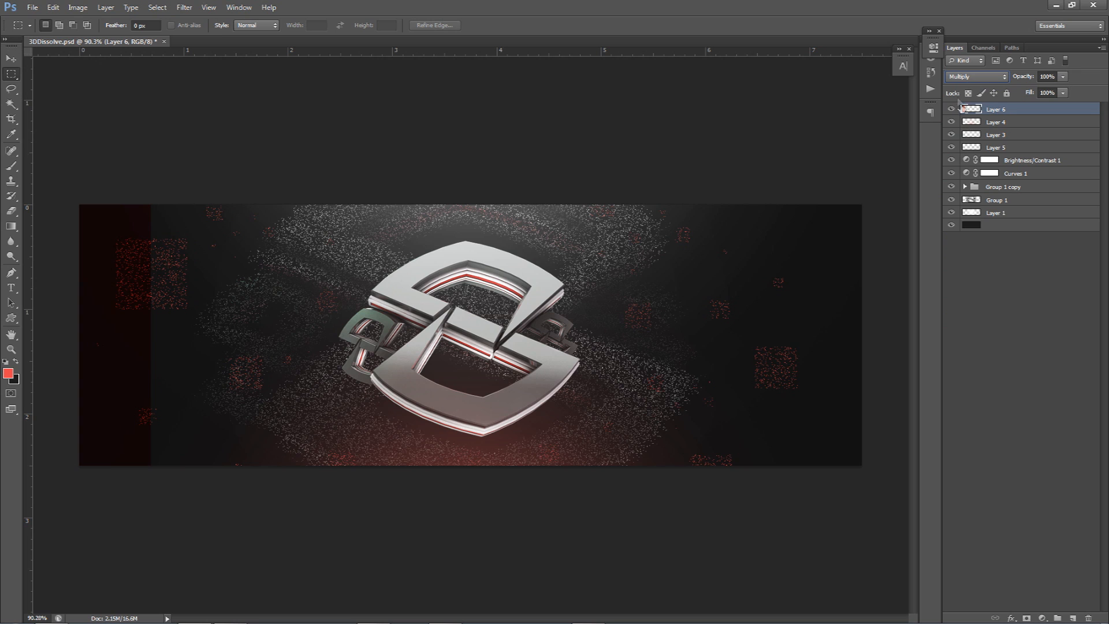
scroll(975, 77, "down", 12)
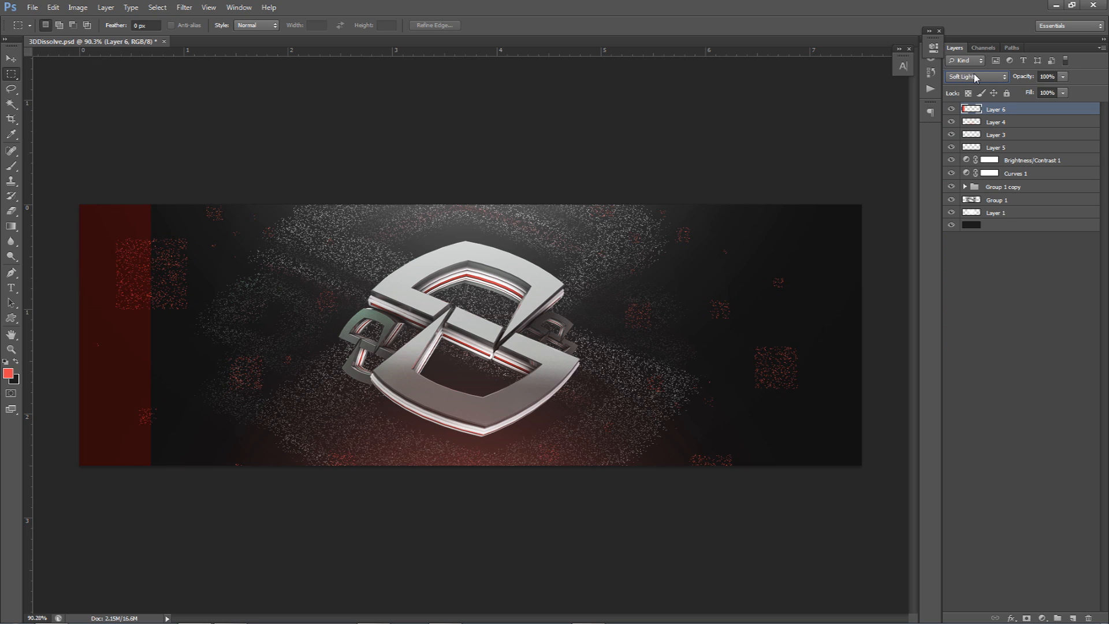
scroll(975, 77, "down", 8)
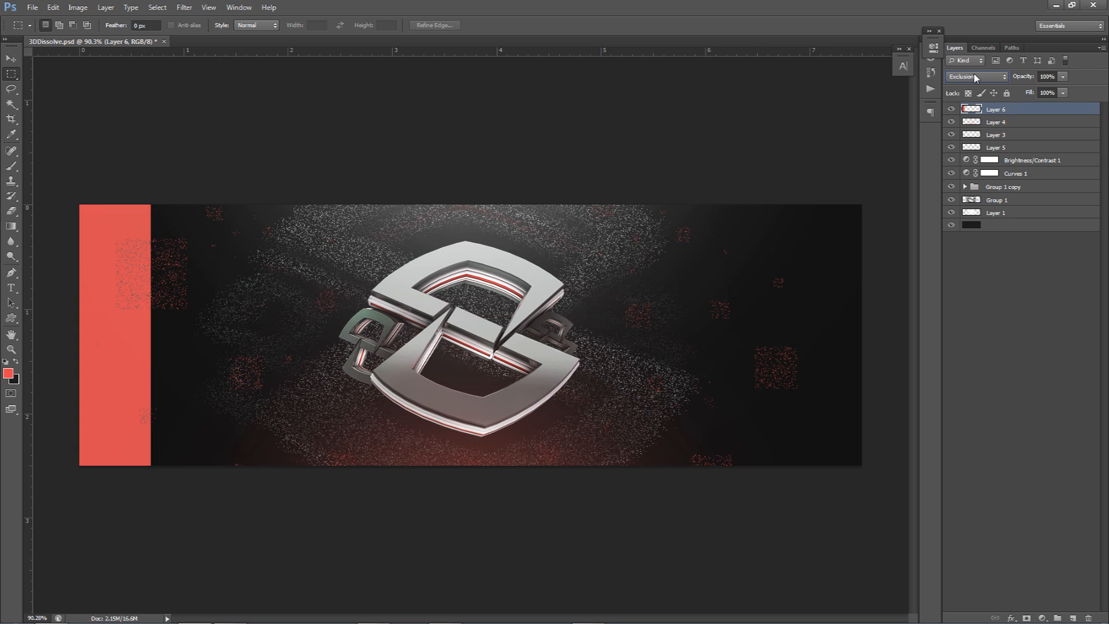
scroll(975, 77, "down", 3)
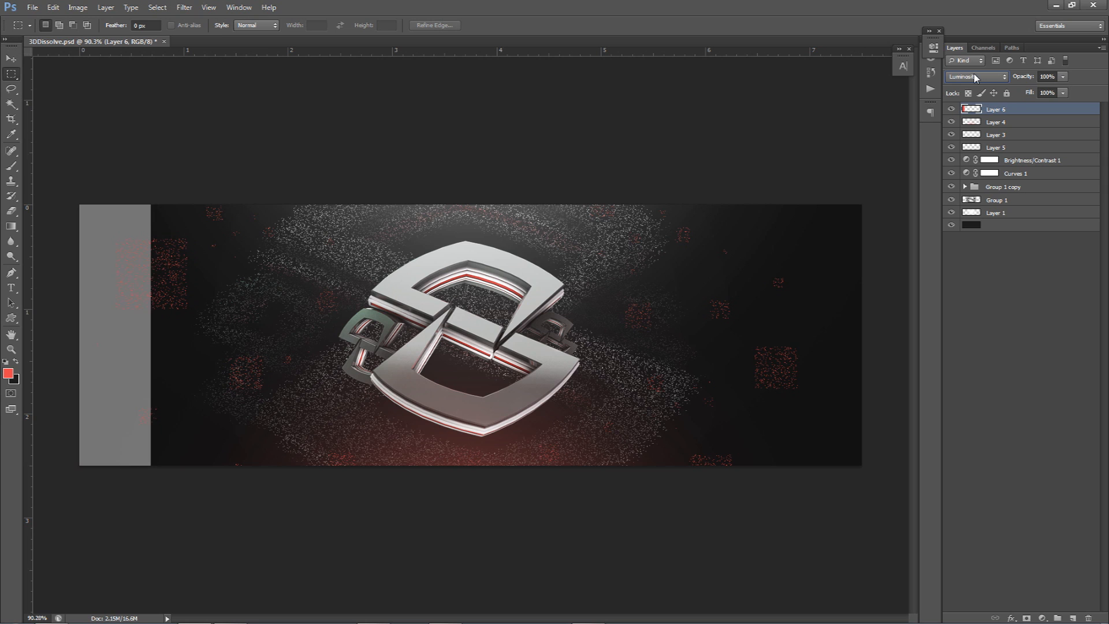
scroll(974, 75, "up", 5)
left_click(975, 76)
left_click(974, 90)
scroll(973, 77, "down", 5)
scroll(974, 80, "down", 4)
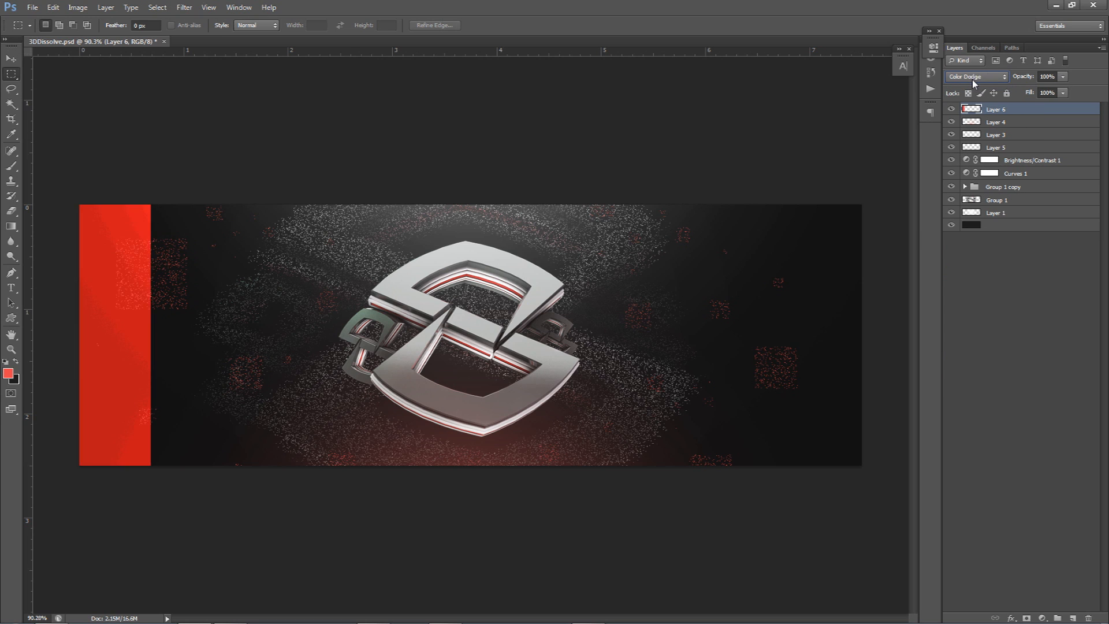
- Set the red strip layer's opacity to 16% and shift the strip slightly left past the banner's edge
left_click(1062, 77)
left_click_drag(1064, 90, 1019, 92)
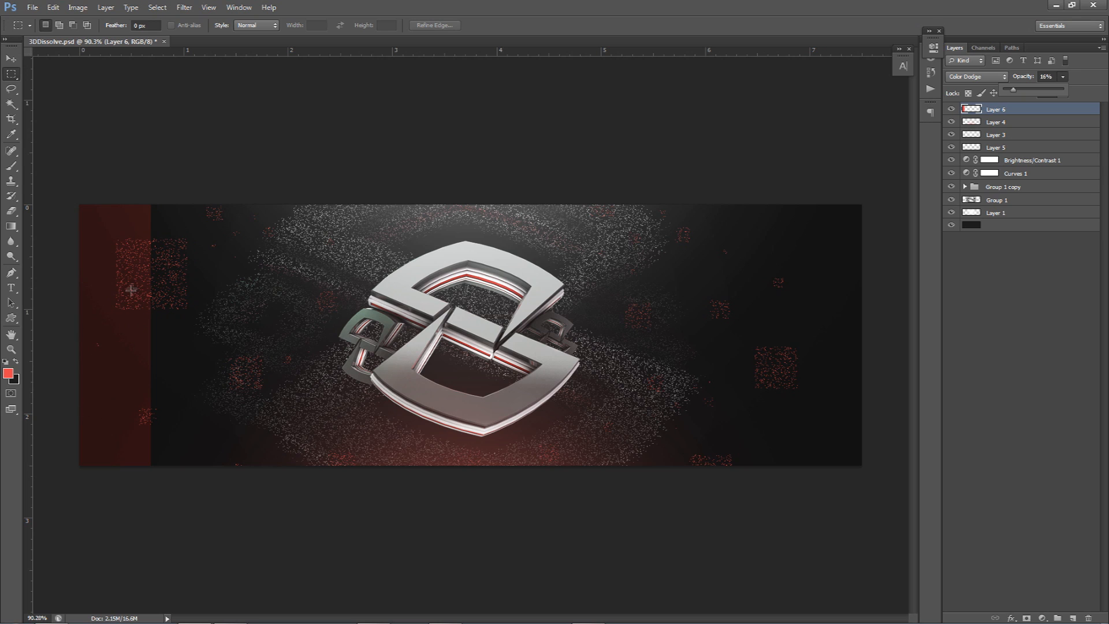
key("v")
left_click_drag(310, 325, 296, 320)
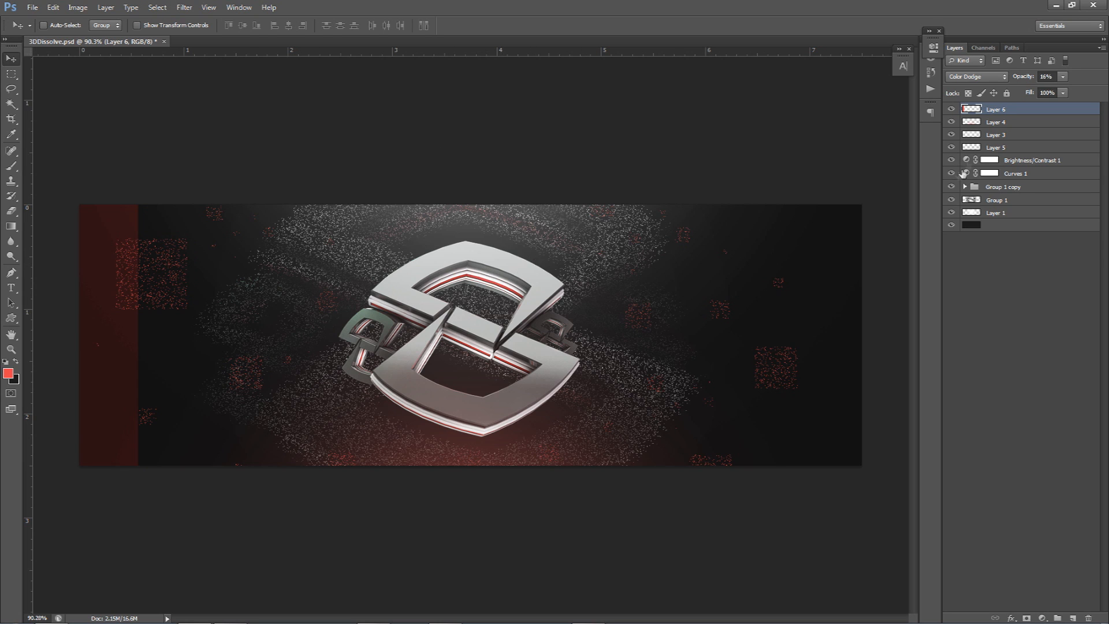
- Duplicate the Group 1 copy logo group twice and hide the original group
left_click(950, 186)
left_click(950, 187)
left_click(1005, 199)
left_click(1002, 187)
key("ctrl+j")
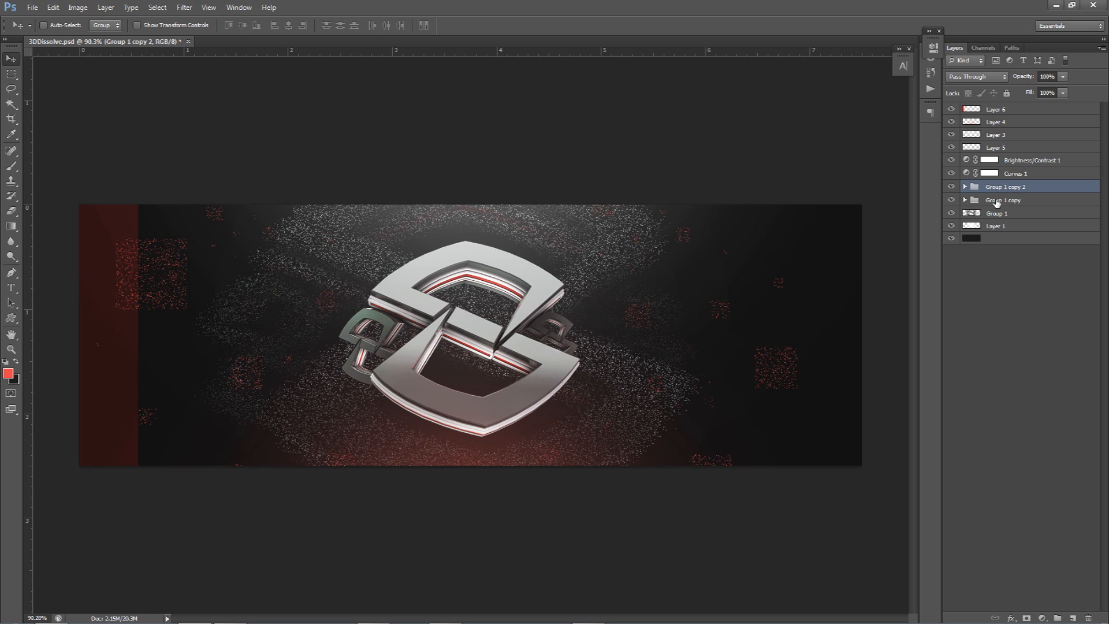
right_click(996, 201)
key("Escape")
key("ctrl+j")
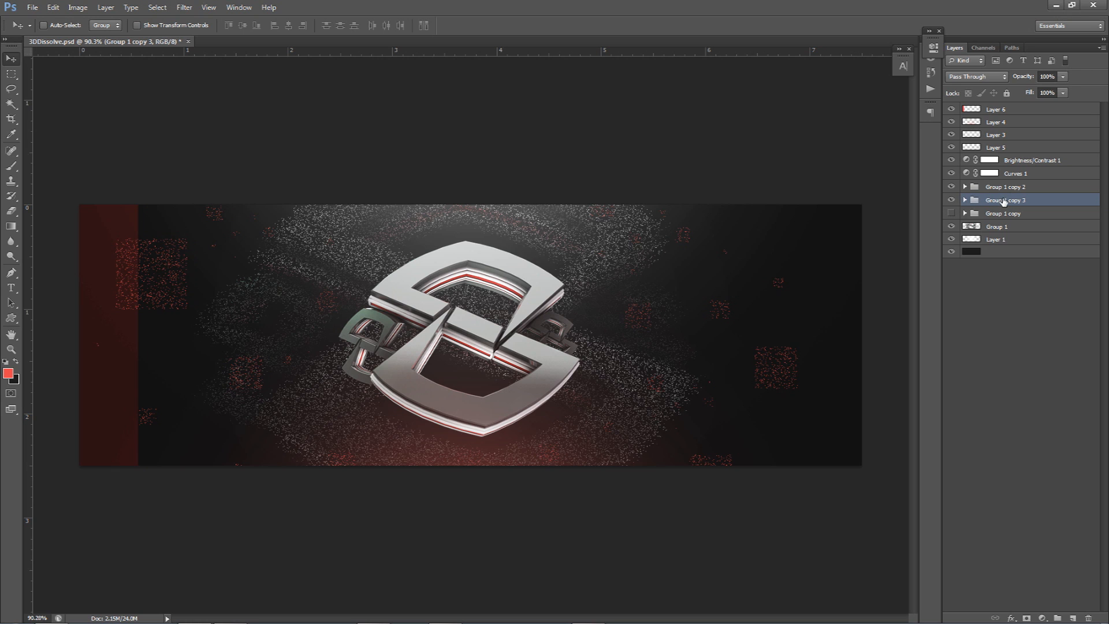
- Merge the Group 1 copy 3 and Group 1 copy 2 groups each into a single layer, checking their visibility
key("ctrl+e")
left_click(995, 189)
key("ctrl+e")
left_click(950, 187)
left_click(950, 198)
left_click(950, 186)
left_click(951, 199)
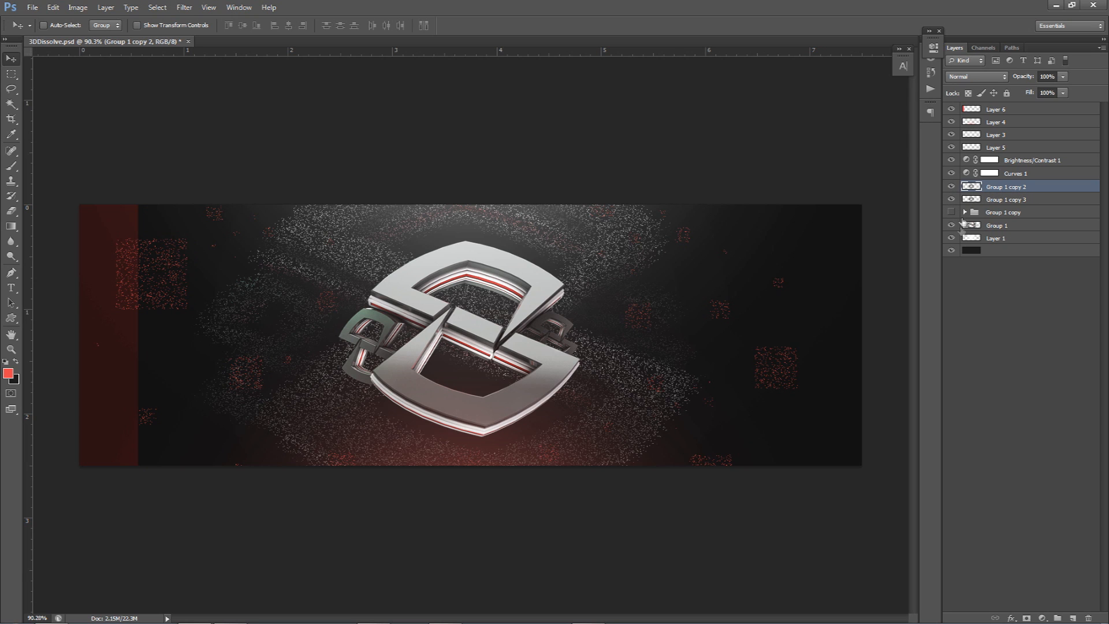
- Hide the Group 1 copy 2 layer and set Group 1 copy 3 to Dissolve blending at 20% opacity
left_click(1000, 202)
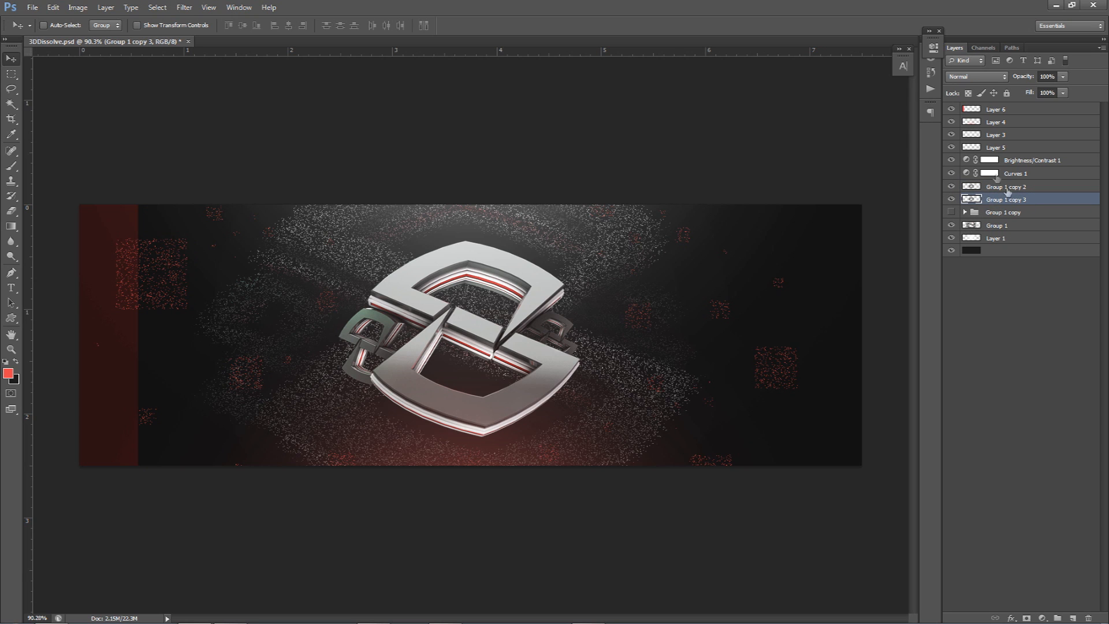
left_click(951, 186)
left_click(976, 76)
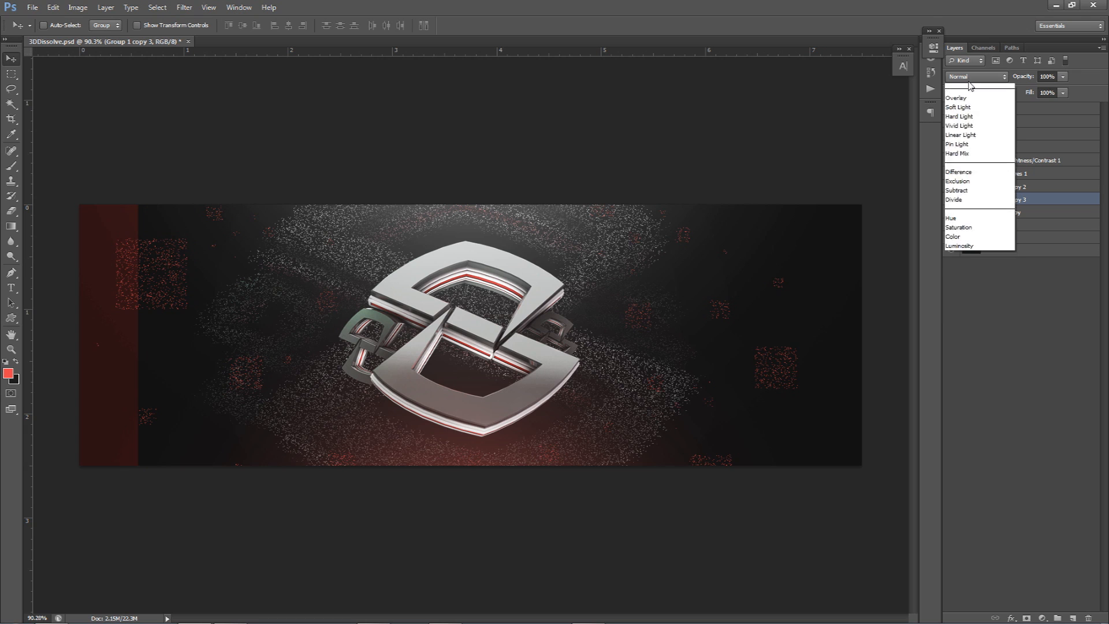
left_click(963, 98)
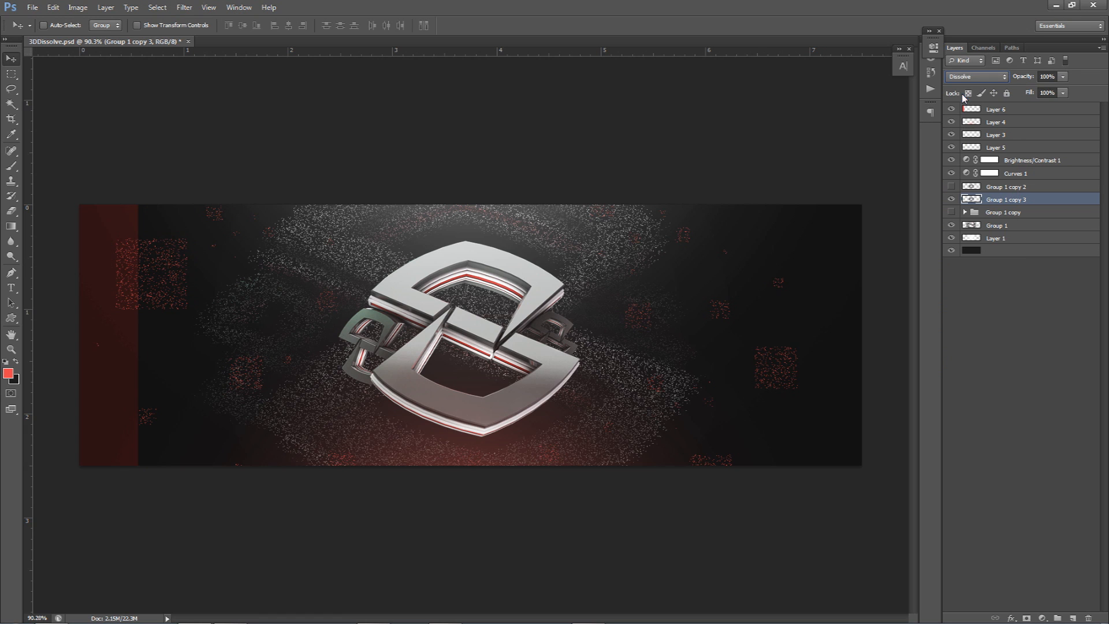
left_click(1048, 77)
type("5")
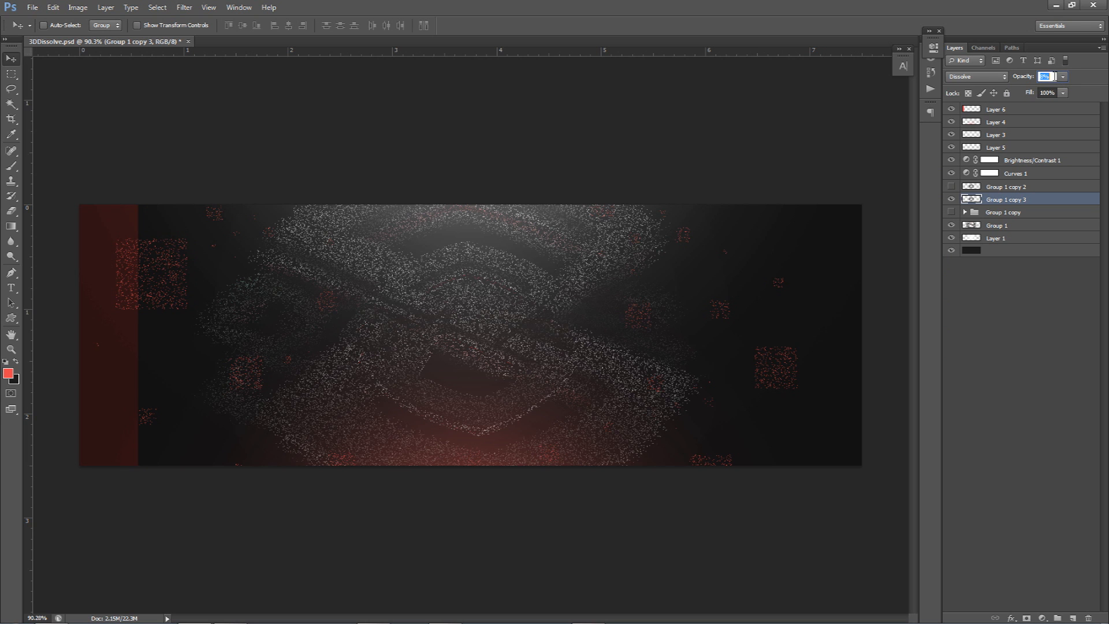
key("Up")
key("Up")
key("Up")
key("Up")
key("Up")
key("Up")
key("Up")
key("Up")
key("Up")
key("Up")
key("Up")
key("Up")
key("Up")
key("Up")
key("Up")
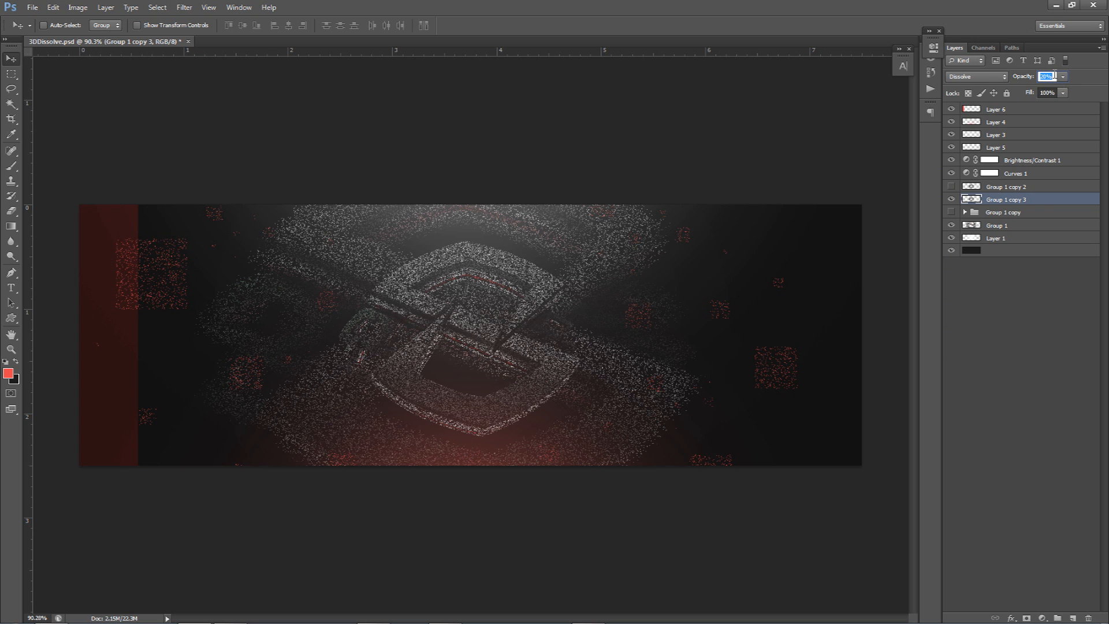
- Add a white Inner Glow to the Group 1 copy 3 layer and change the glow's blend mode
double_click(1044, 202)
left_click(654, 387)
left_click(663, 390)
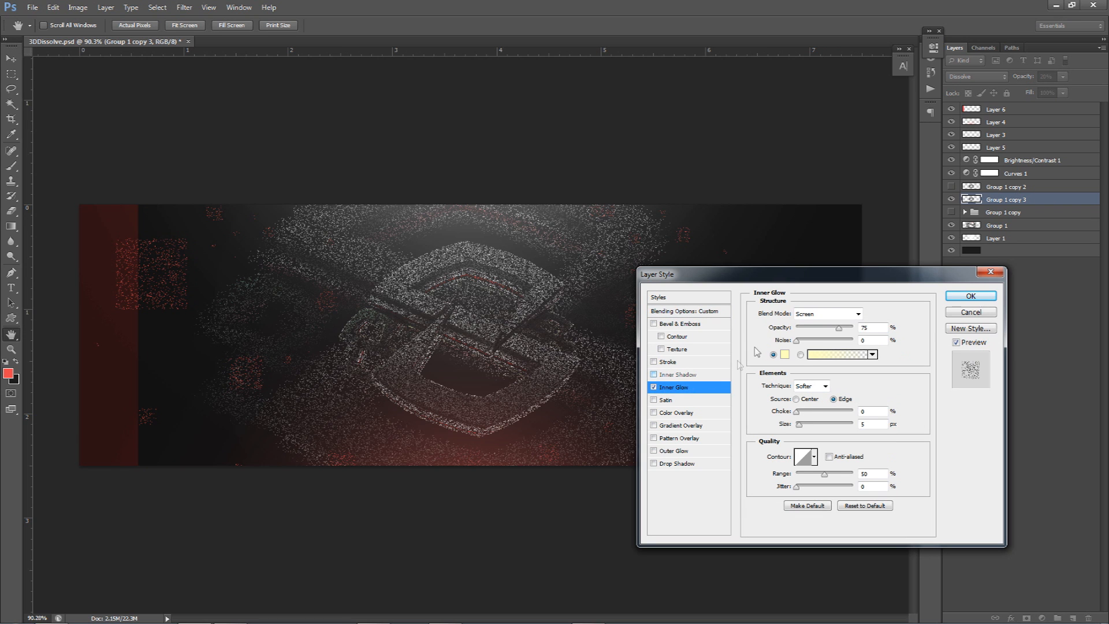
left_click(784, 354)
left_click(492, 221)
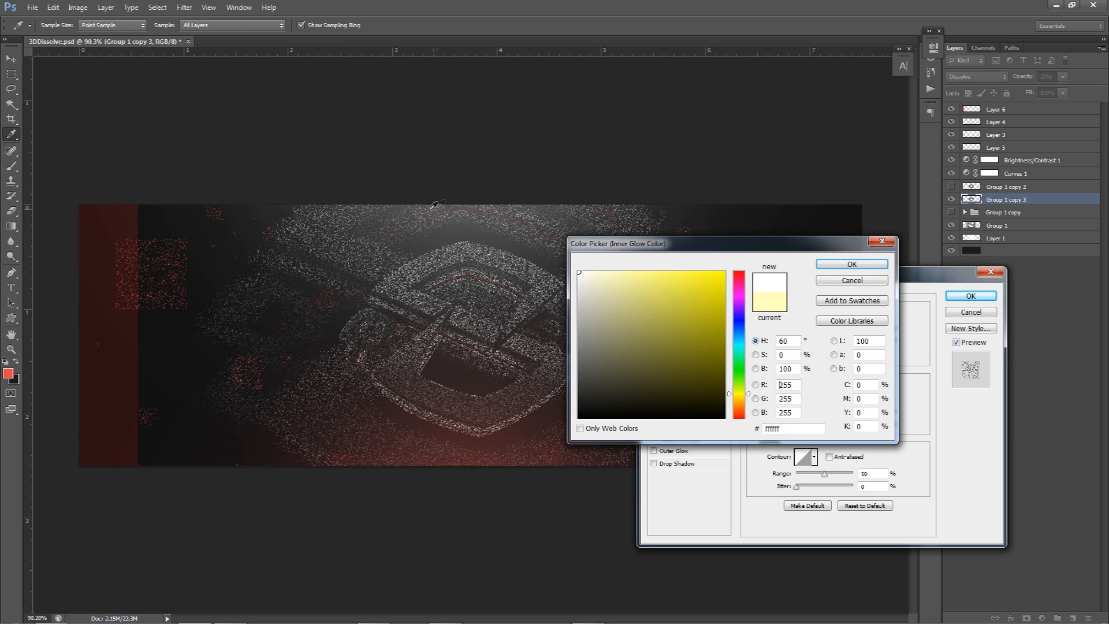
left_click(851, 264)
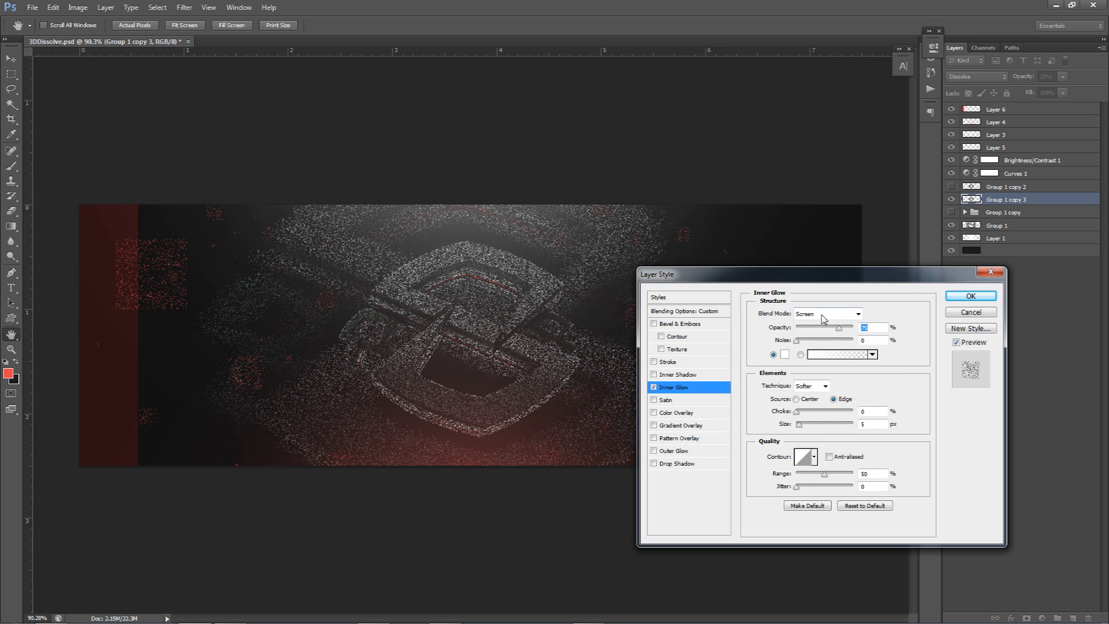
left_click(826, 314)
left_click(816, 464)
- Add a Drop Shadow to Group 1 copy 3, adjust its offset and raise its opacity slightly, and apply the layer style
left_click(667, 466)
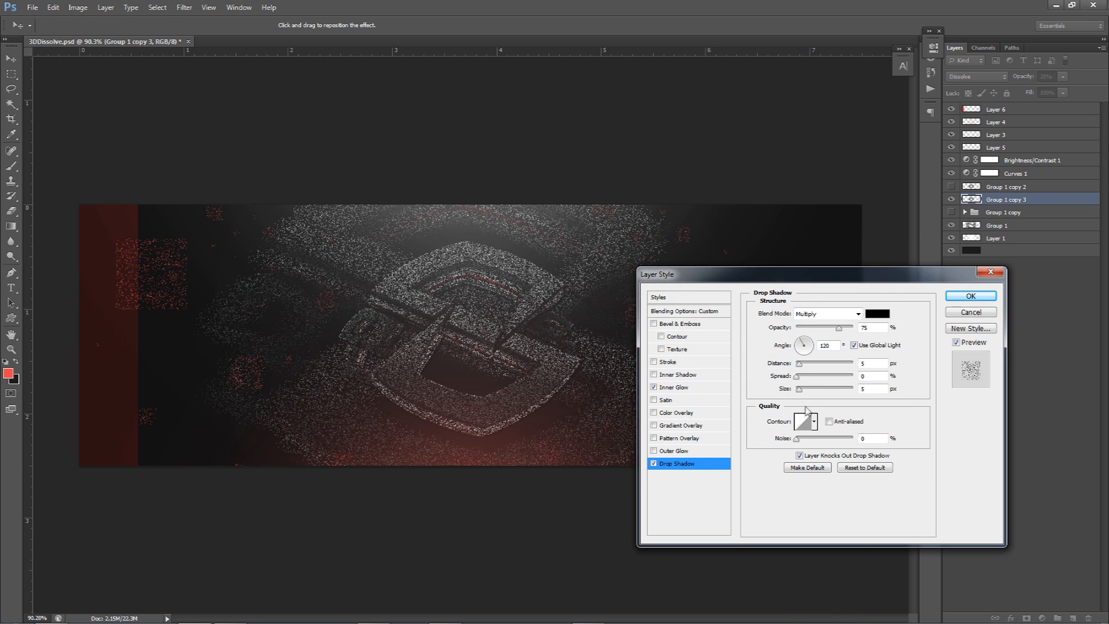
left_click_drag(800, 364, 801, 388)
left_click_drag(838, 328, 847, 330)
left_click(971, 295)
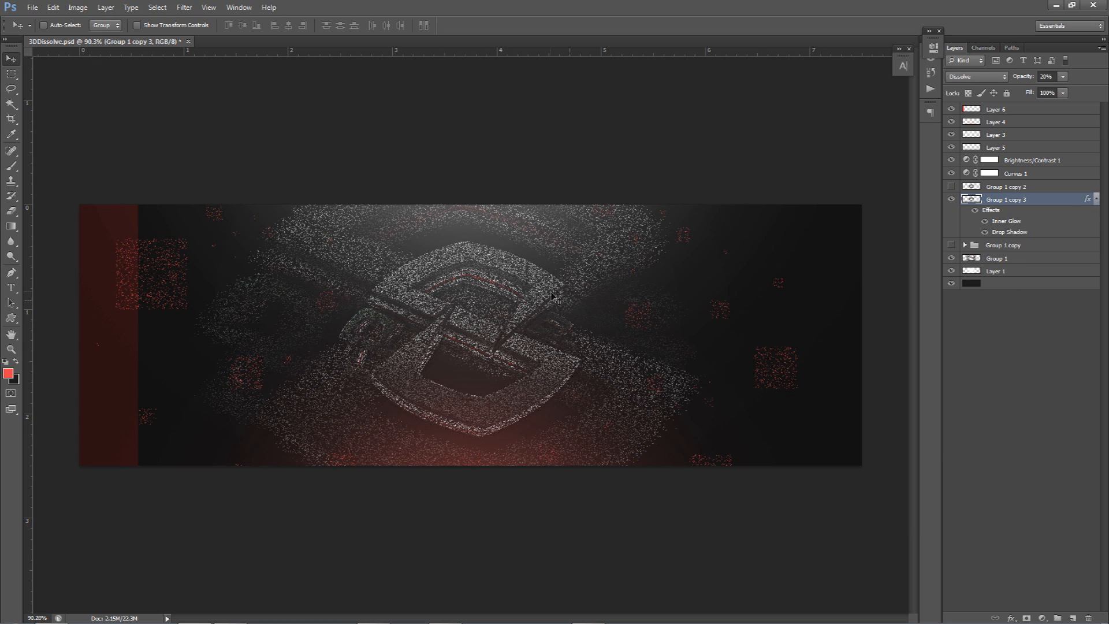
- Show Group 1 copy 2 and cut a triangular Pen-path selection with 0 px feather out of the logo's upper arch
left_click(950, 187)
left_click(962, 186)
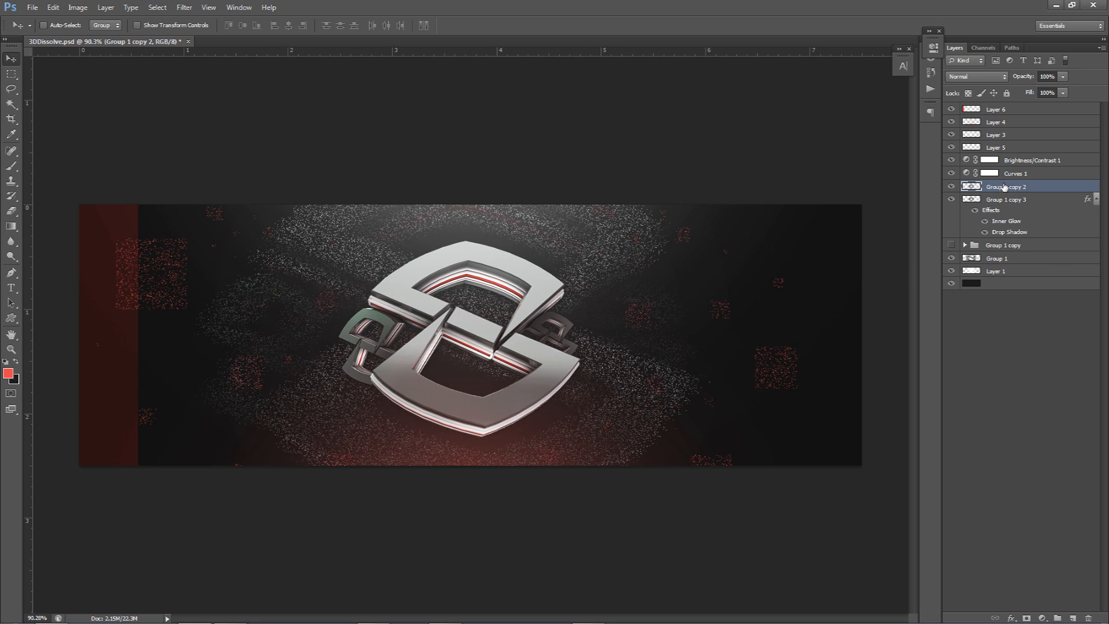
key("p")
left_click(426, 240)
left_click(489, 300)
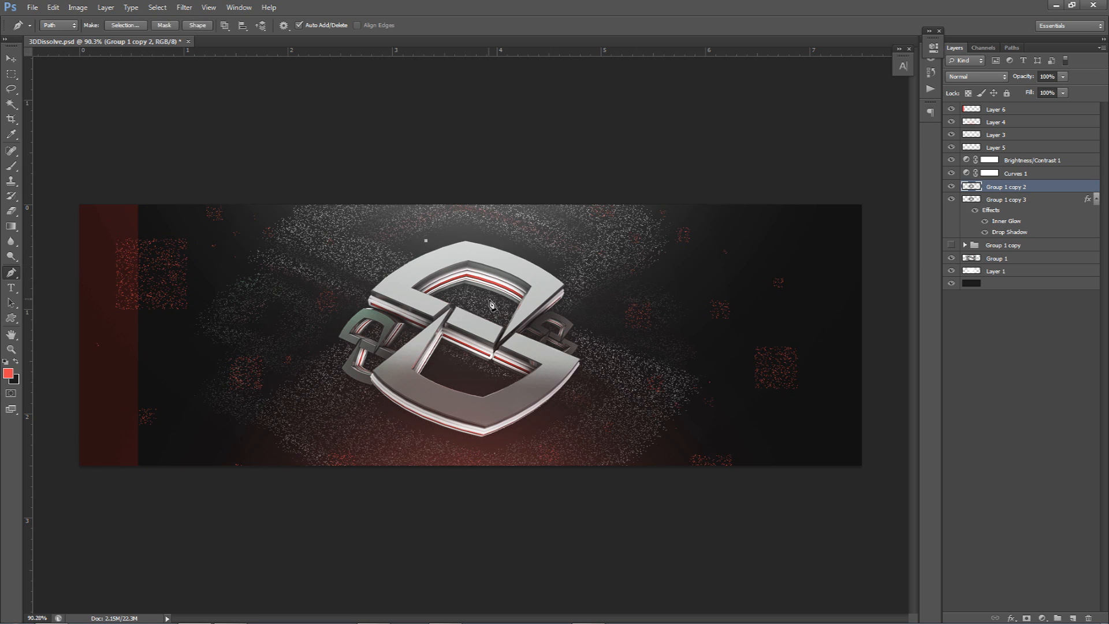
left_click(425, 240)
right_click(471, 232)
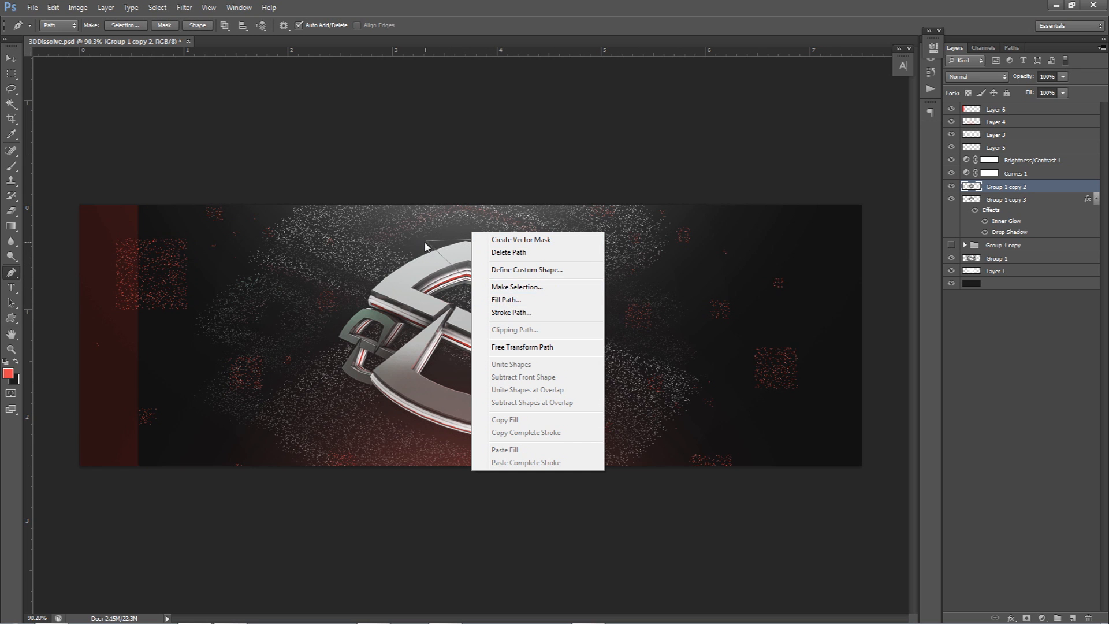
left_click(517, 286)
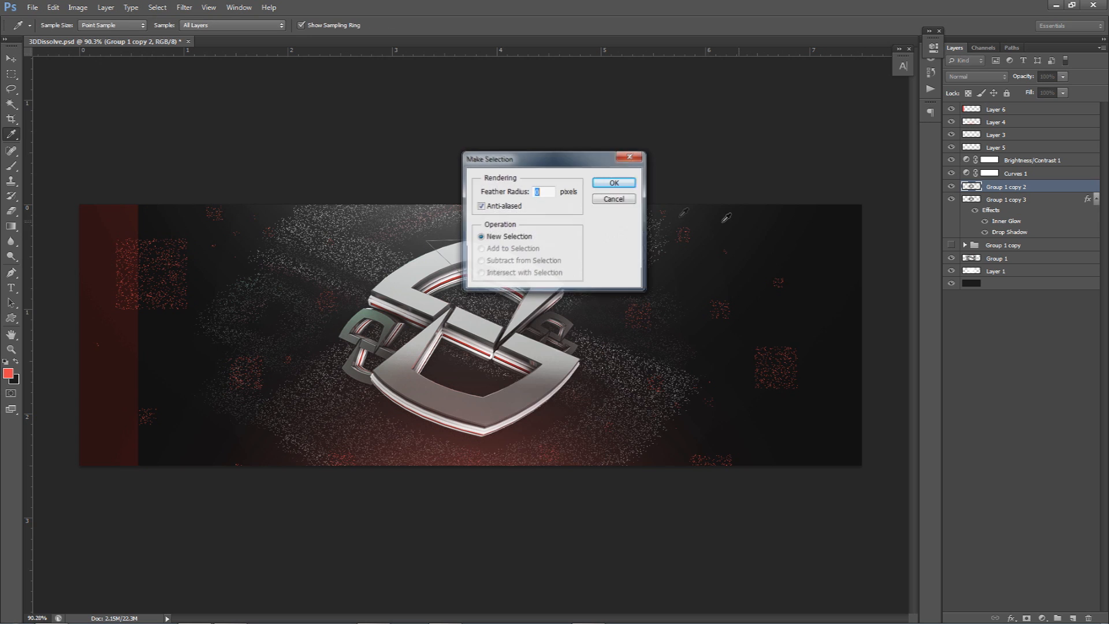
left_click(621, 180)
key("Delete")
key("ctrl+d")
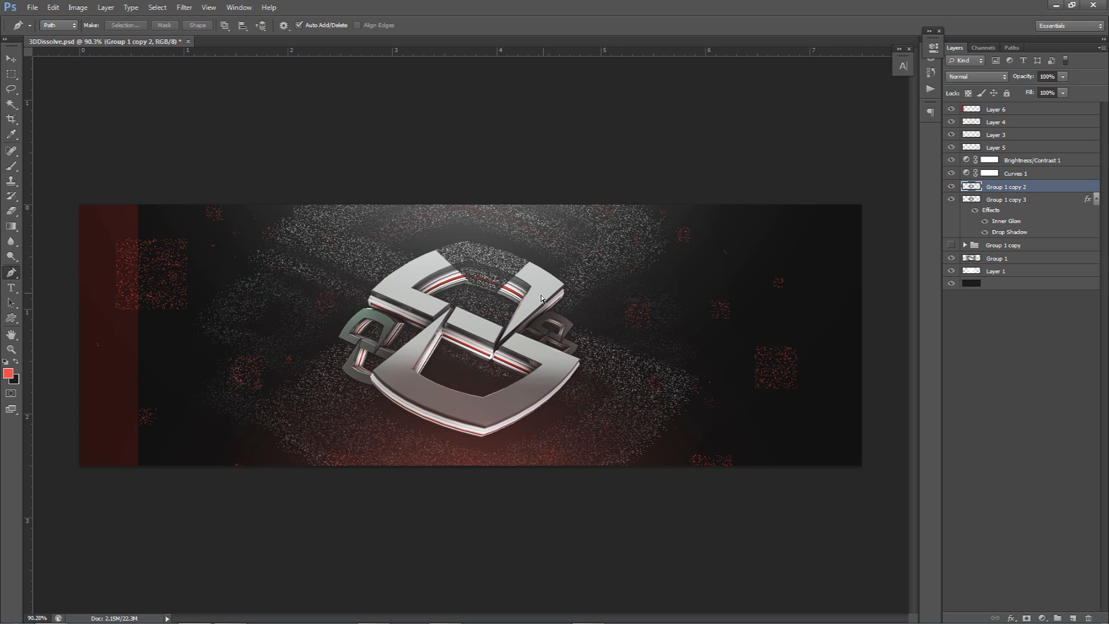
- Cut a triangular Pen-path selection out of the logo's lower-left curve on Group 1 copy 2
left_click(353, 394)
left_click(438, 360)
left_click(442, 461)
left_click(353, 395)
right_click(380, 376)
left_click(427, 399)
key("Return")
- Cut a triangular Pen-path selection out of the logo's lower-right curve on Group 1 copy 2 and deselect
left_click(603, 354)
left_click(483, 388)
left_click(570, 425)
left_click(602, 355)
right_click(606, 329)
left_click(627, 380)
key("Return")
key("ctrl+d")
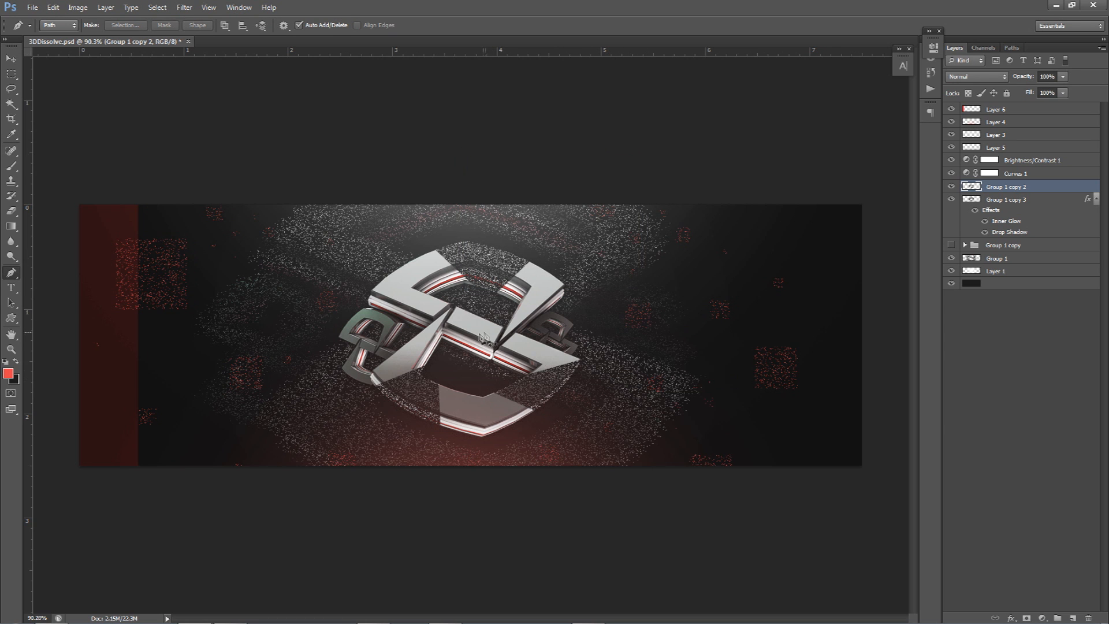